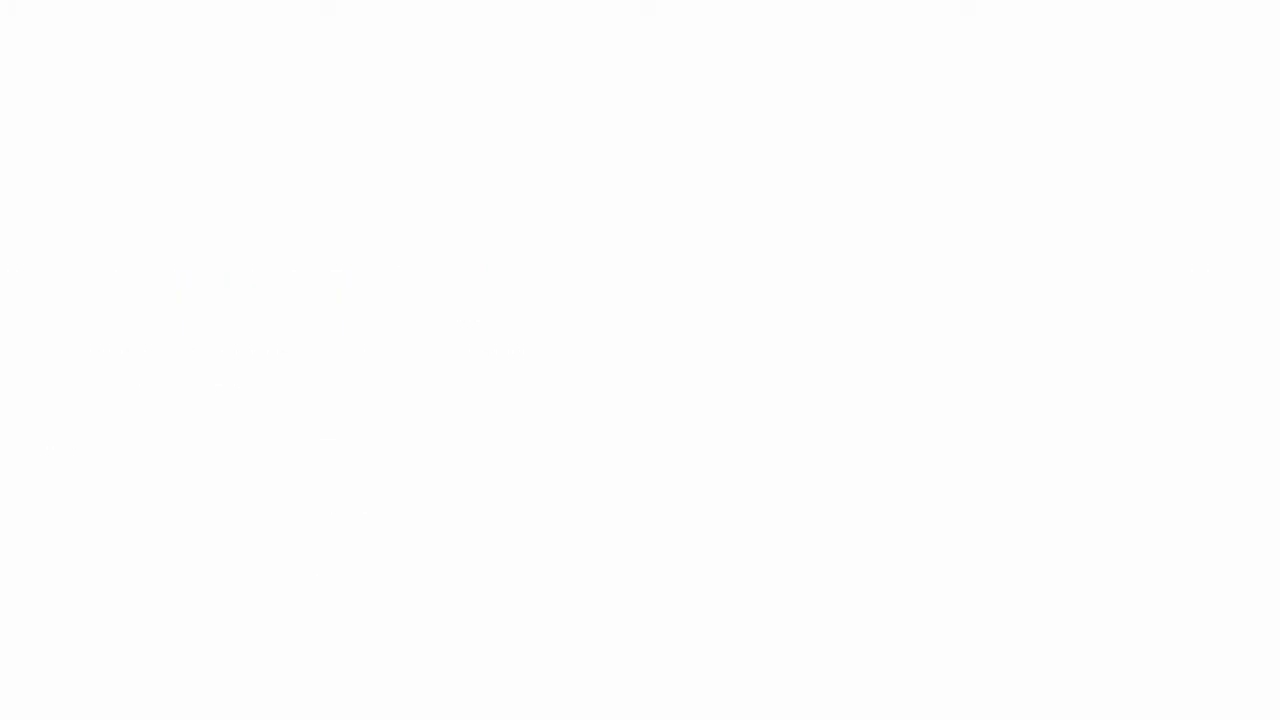
Give the MacBook - 1 frame an ECECEC fill.
scroll(600, 390, "up", 3)
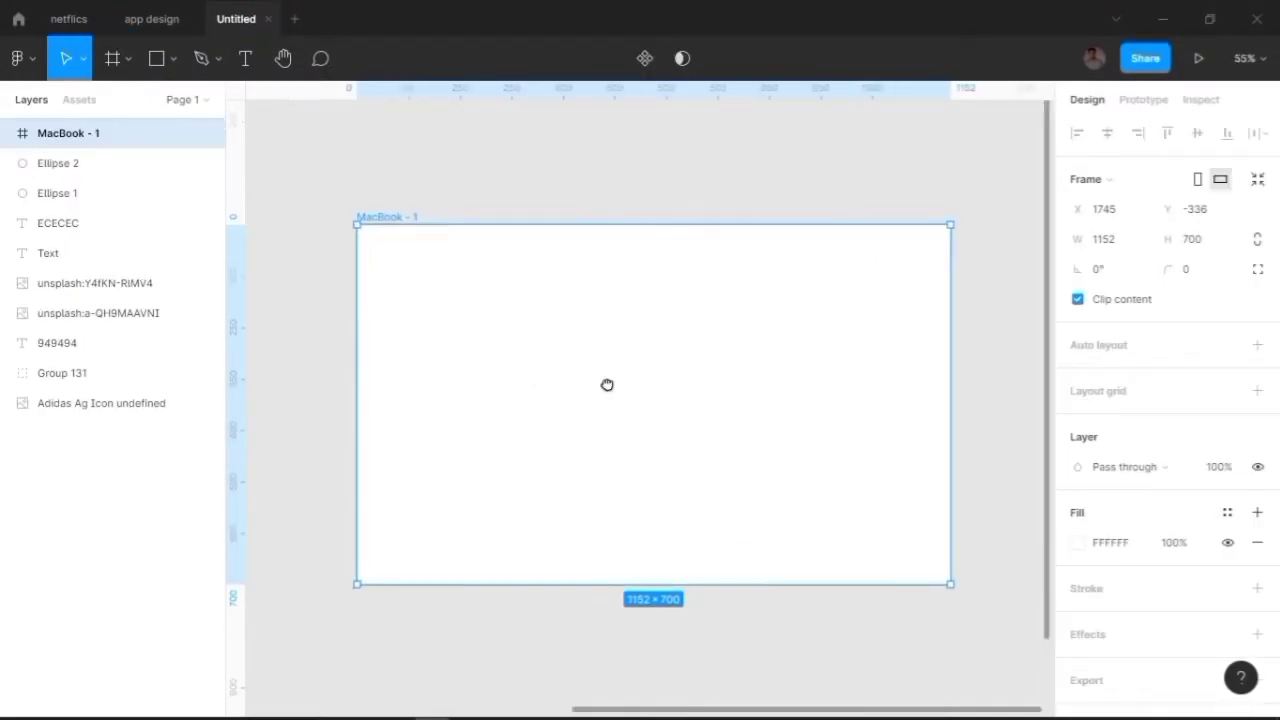
scroll(540, 410, "up", 1)
left_click(1257, 345)
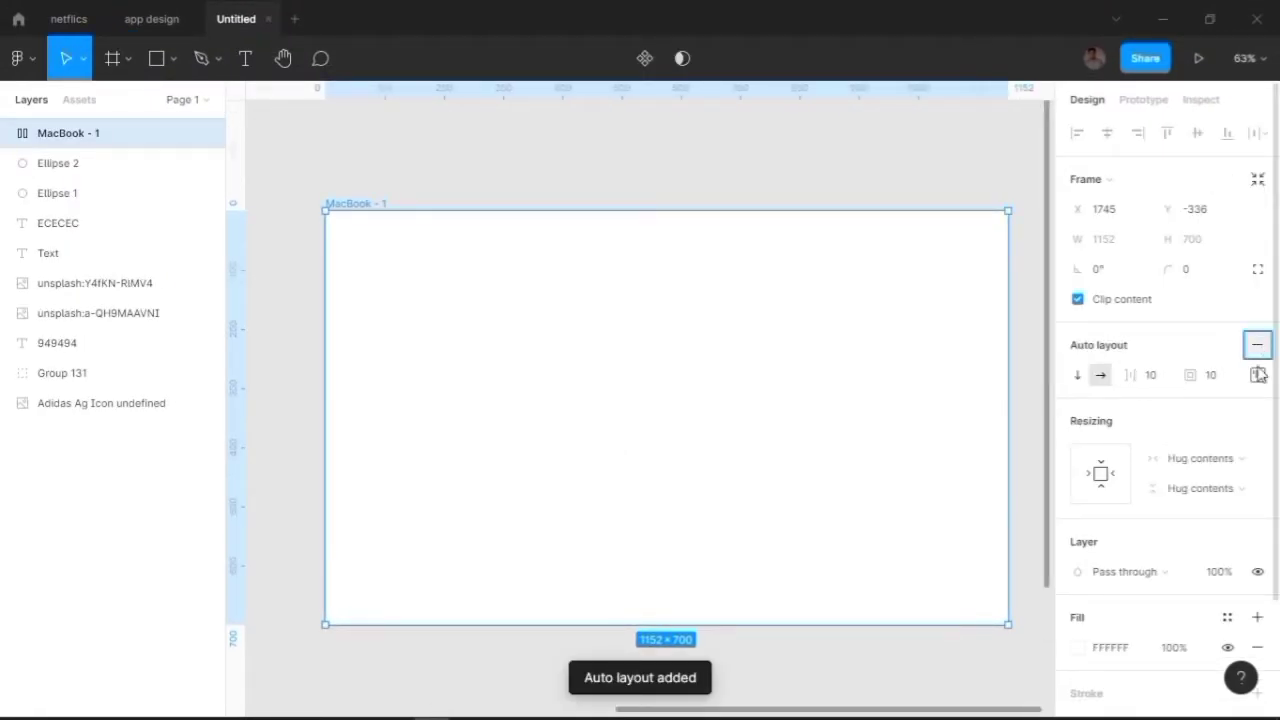
left_click(1257, 345)
left_click(1257, 391)
left_click(1257, 448)
left_click(1257, 420)
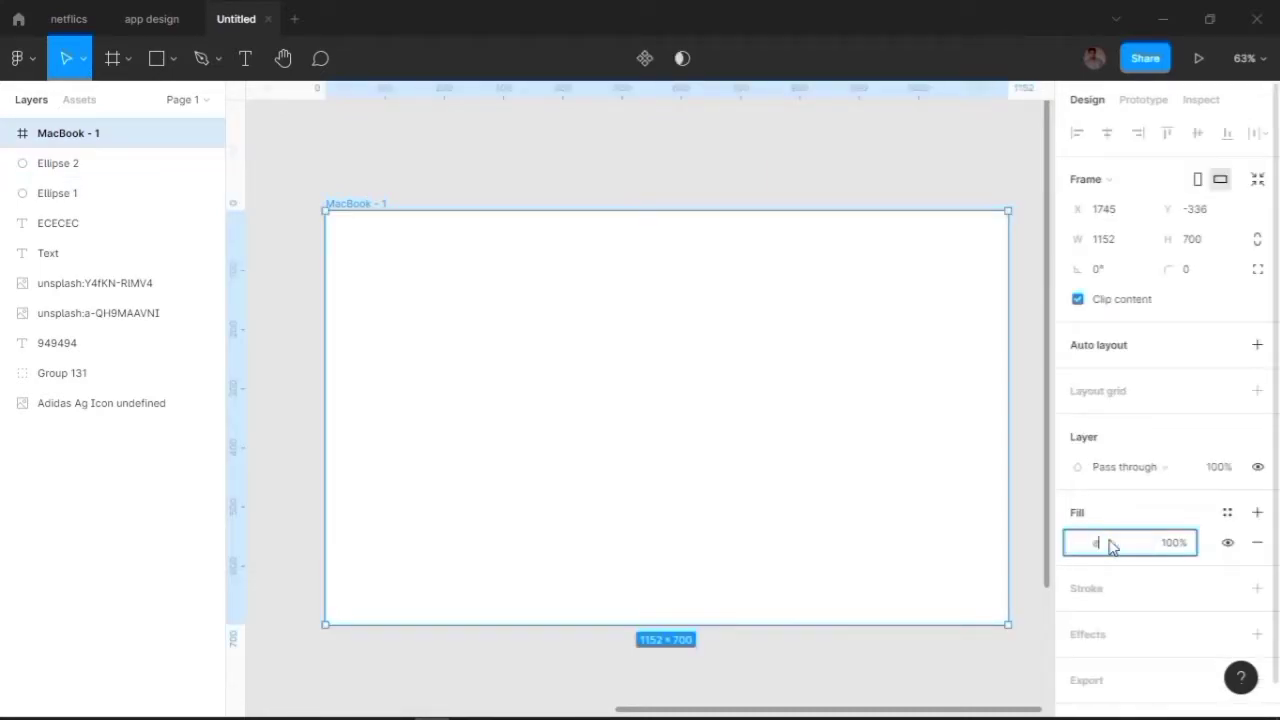
key("Return")
left_click(523, 163)
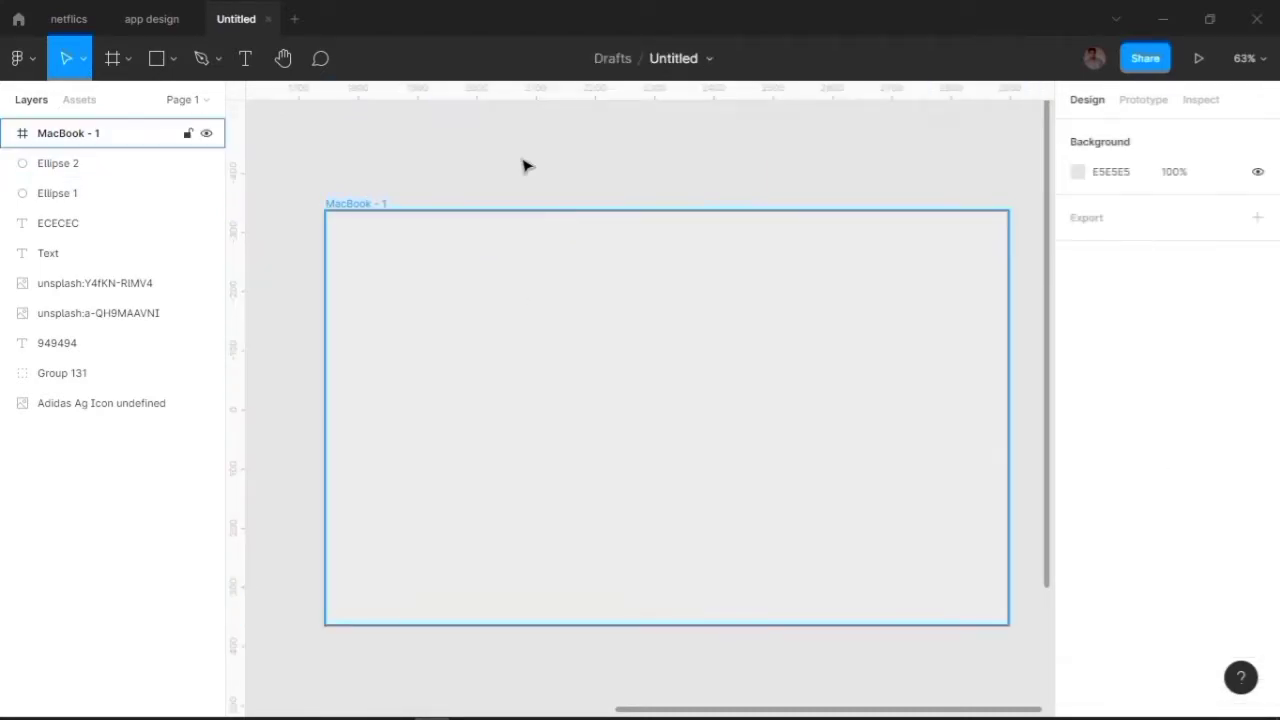
Drag eight vertical guides from the ruler across the frame.
left_click_drag(242, 304, 391, 304)
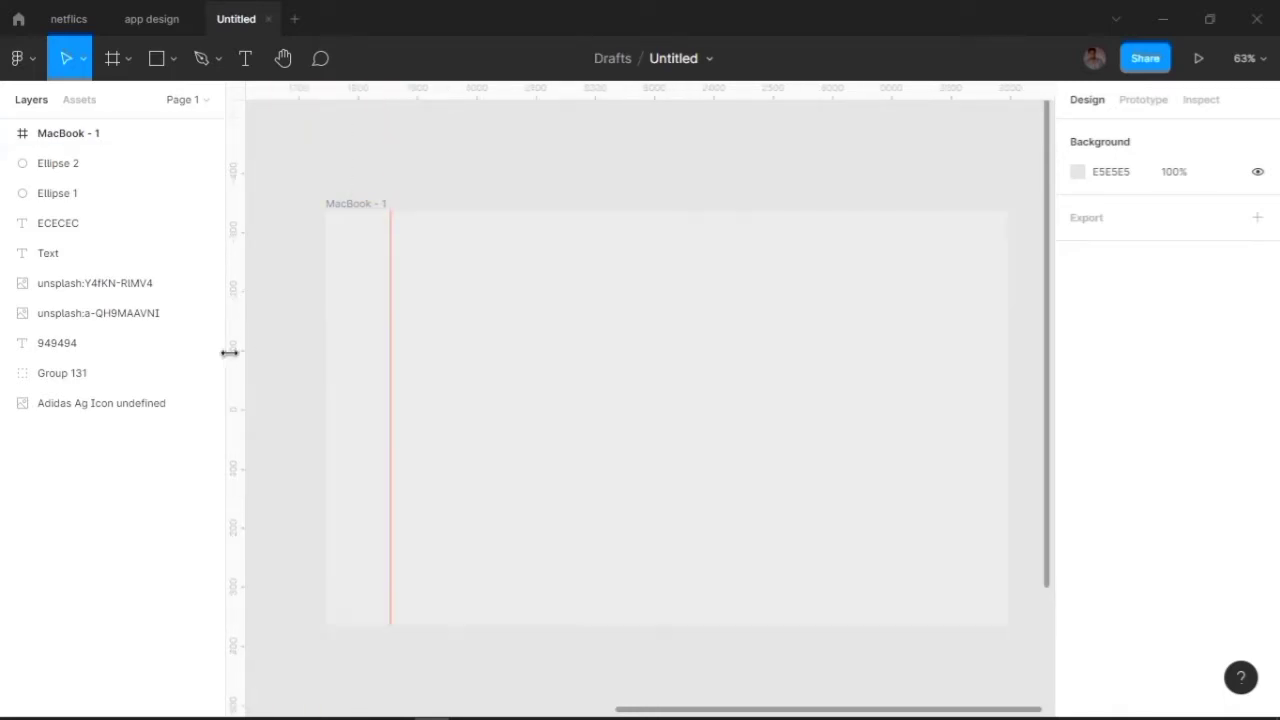
mouse_move(230, 351)
left_mouse_down()
mouse_move(456, 363)
mouse_move(394, 414)
mouse_move(450, 436)
mouse_move(388, 442)
left_mouse_up()
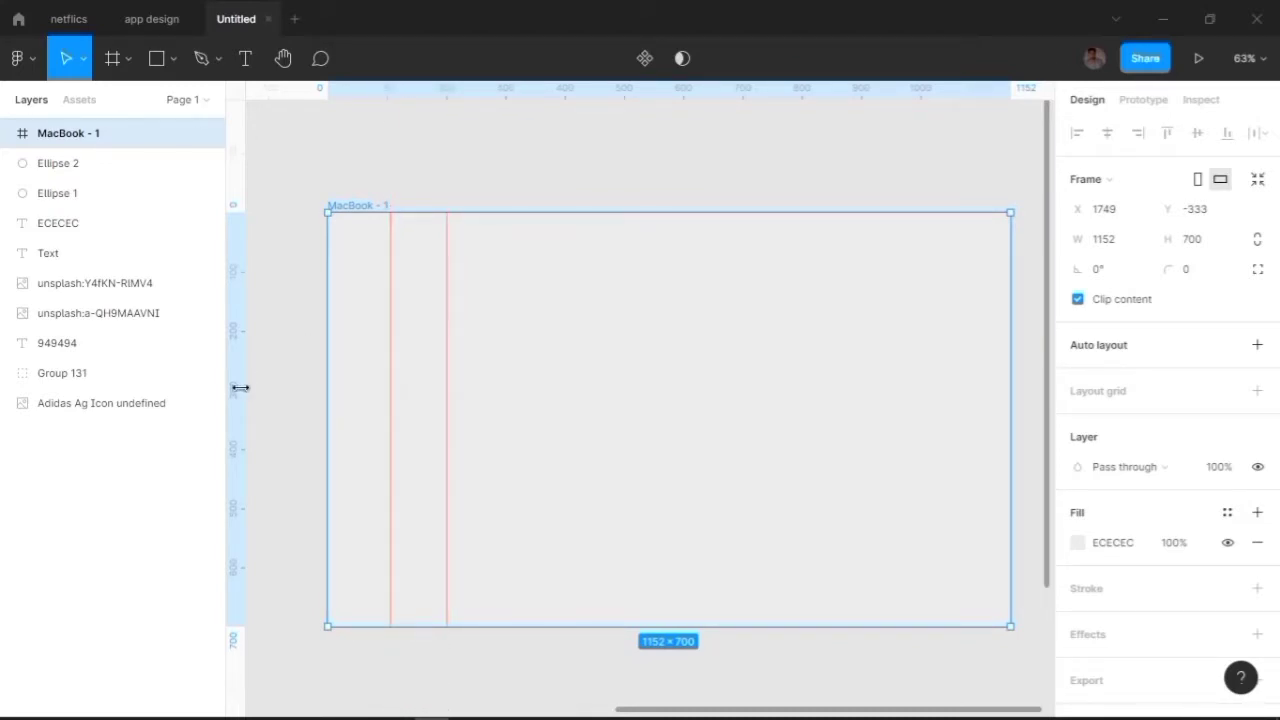
left_click_drag(240, 388, 515, 437)
left_click_drag(236, 470, 578, 497)
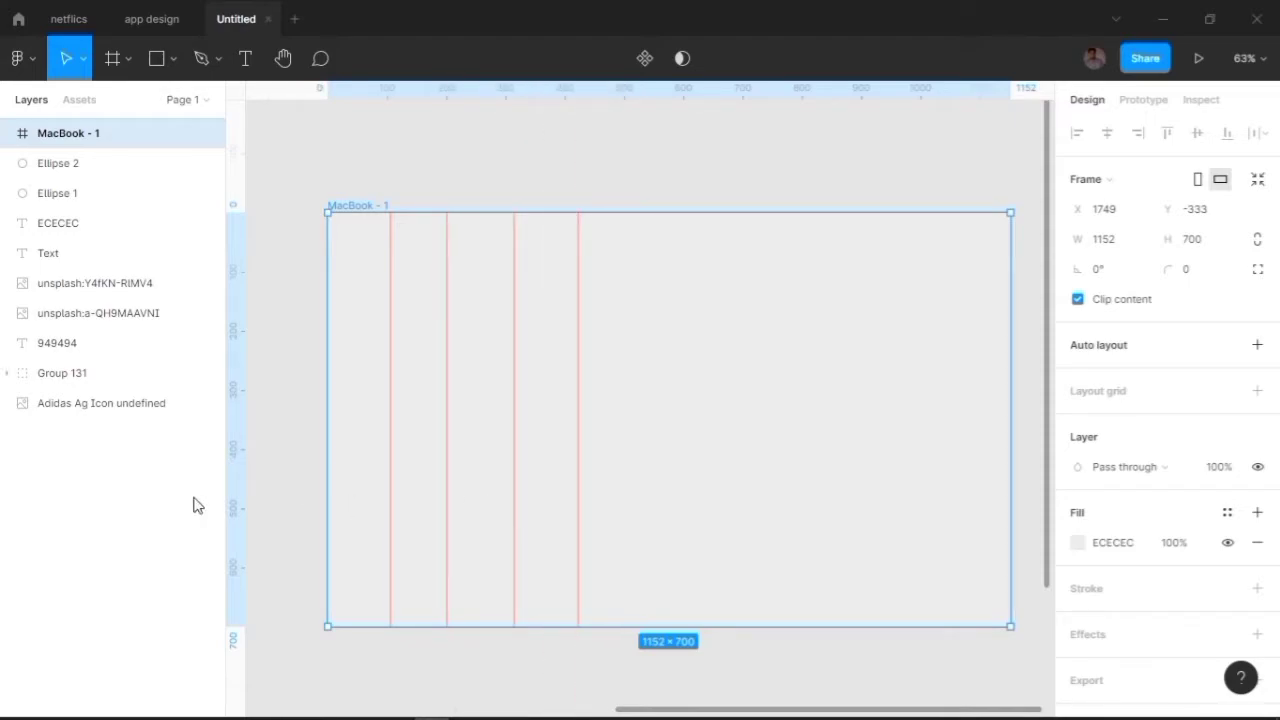
mouse_move(236, 500)
left_mouse_down()
mouse_move(652, 489)
mouse_move(737, 514)
mouse_move(719, 500)
left_mouse_up()
mouse_move(236, 470)
left_mouse_down()
mouse_move(820, 465)
mouse_move(778, 472)
mouse_move(854, 513)
left_mouse_up()
left_click_drag(242, 524, 917, 469)
left_click_drag(250, 528, 977, 526)
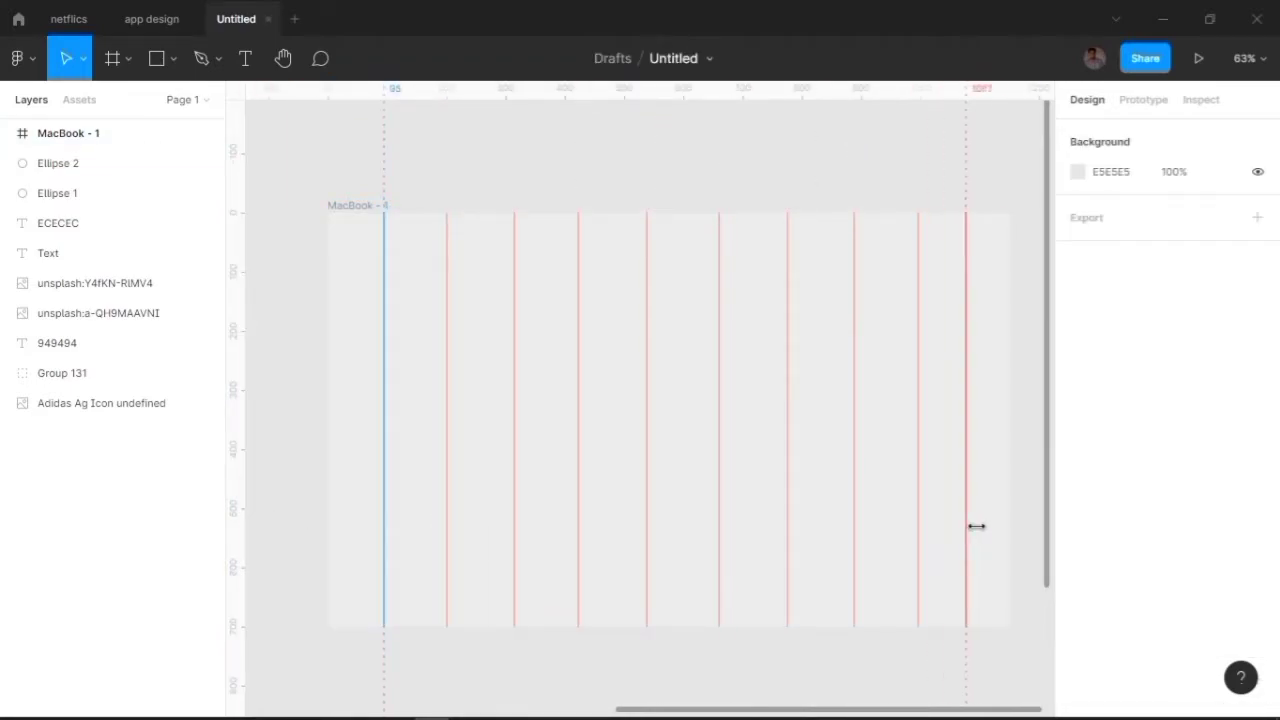
Remove the extra guides, keeping only two margin guides near x 95 and 1057.
left_click(431, 320)
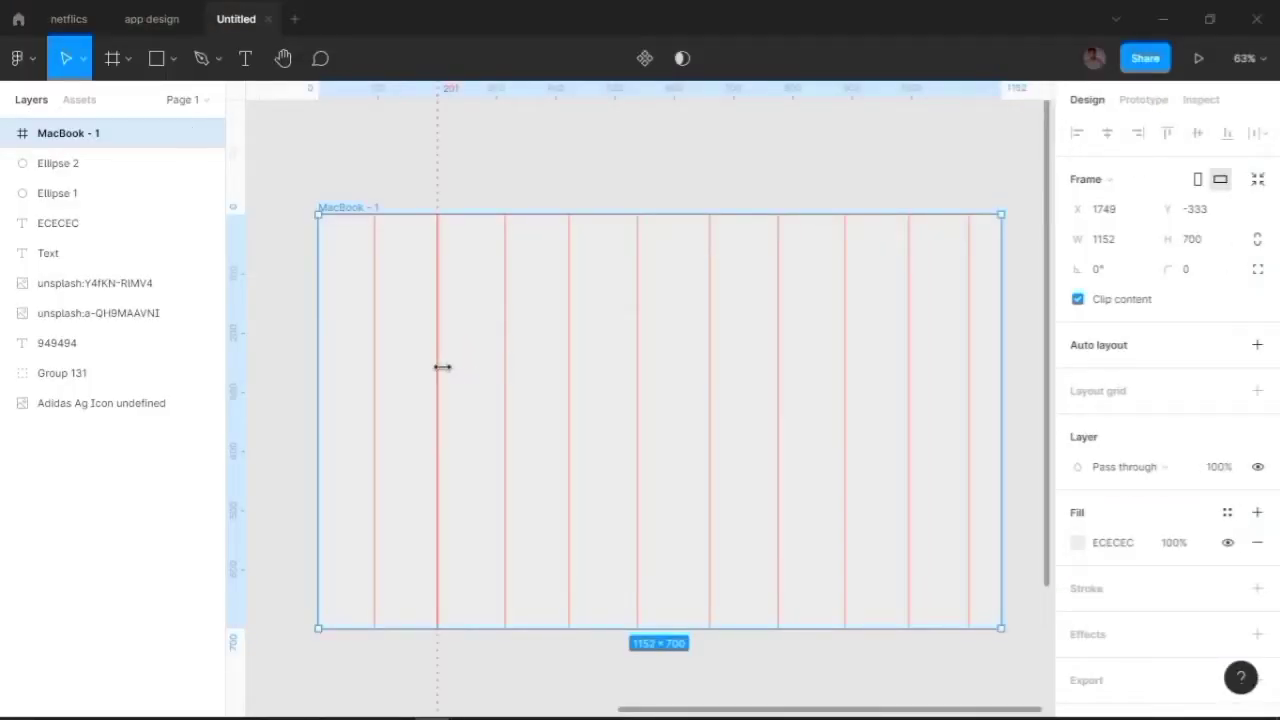
left_click_drag(442, 367, 508, 388)
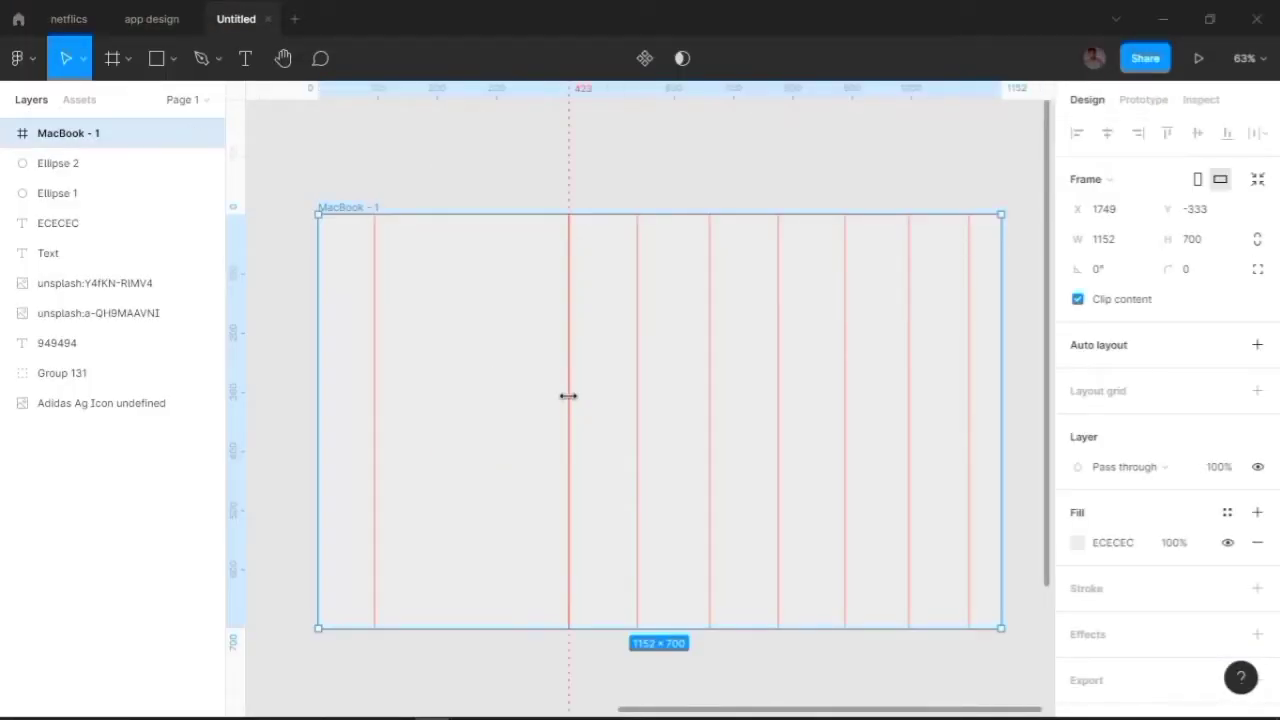
key("Delete")
key("ctrl+z")
key("ctrl+z")
key("ctrl+shift+z")
key("ctrl+shift+z")
key("ctrl+z")
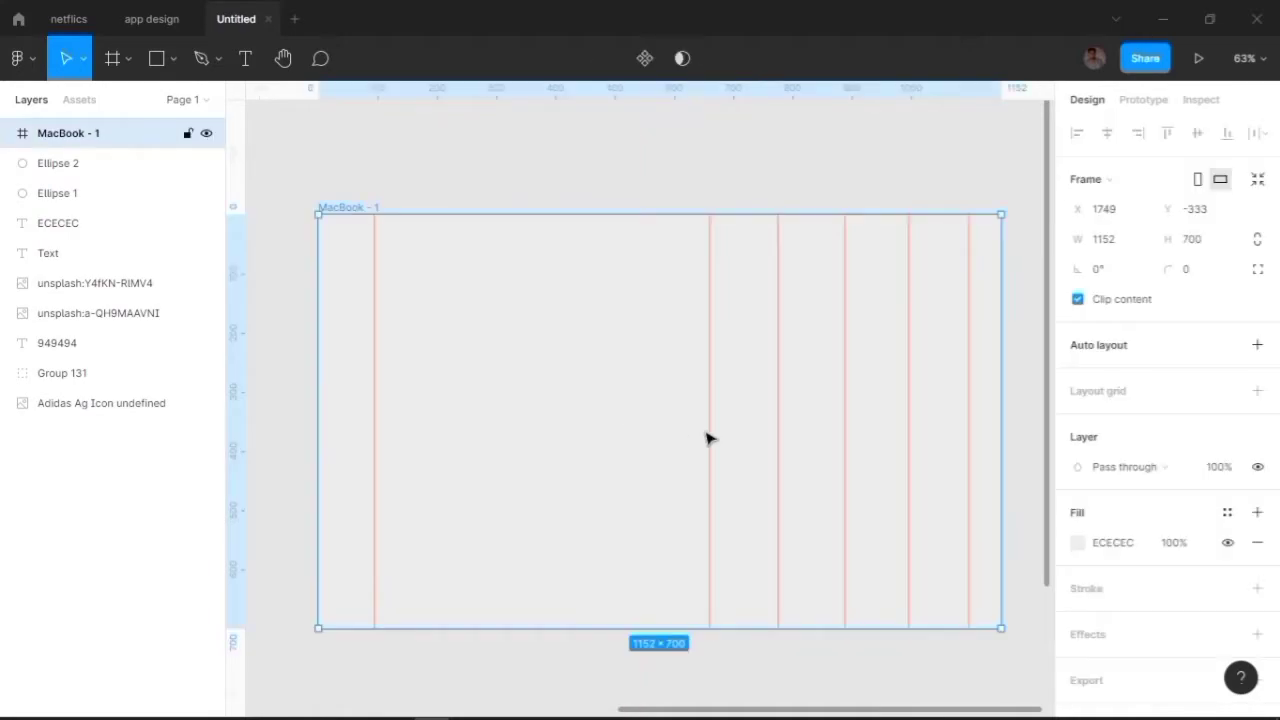
key("ctrl+shift+z")
key("ctrl+z")
mouse_move(710, 477)
left_mouse_down()
mouse_move(846, 494)
mouse_move(950, 483)
left_mouse_up()
left_click_drag(946, 399, 940, 399)
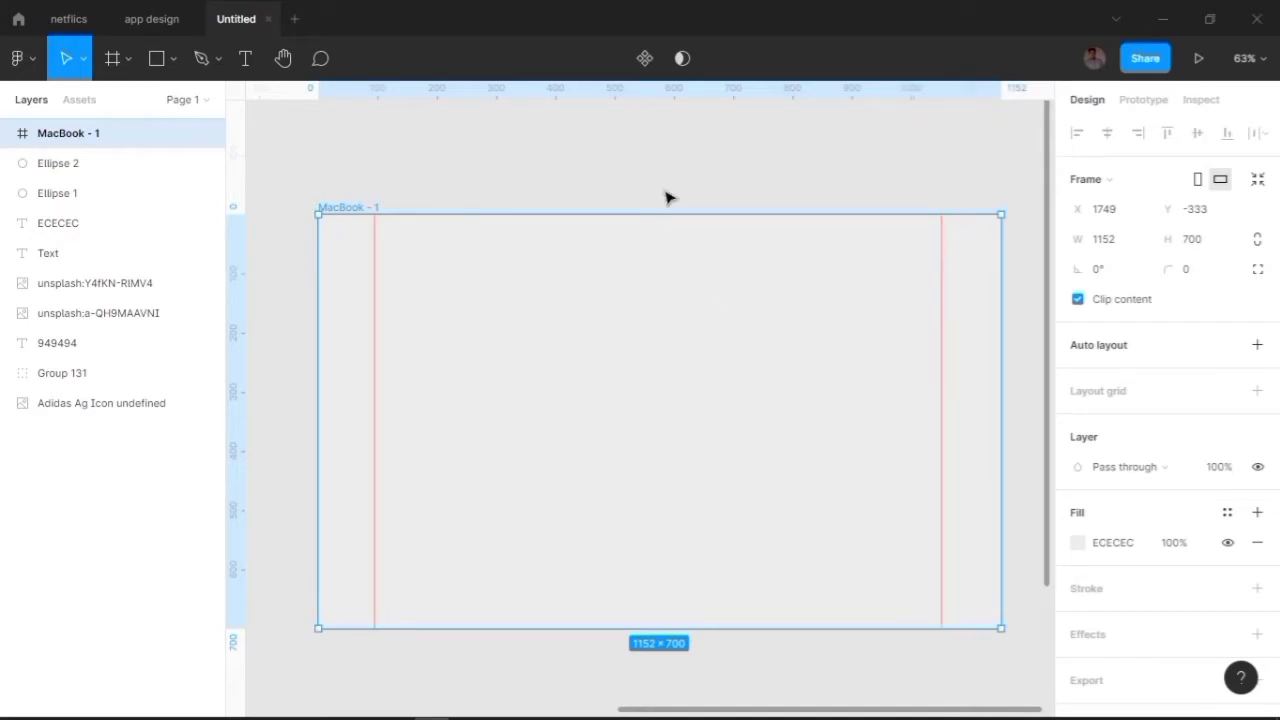
left_click(667, 196)
Draw a full-width header rectangle across the frame top, filled light grey E1E1E1.
key("r")
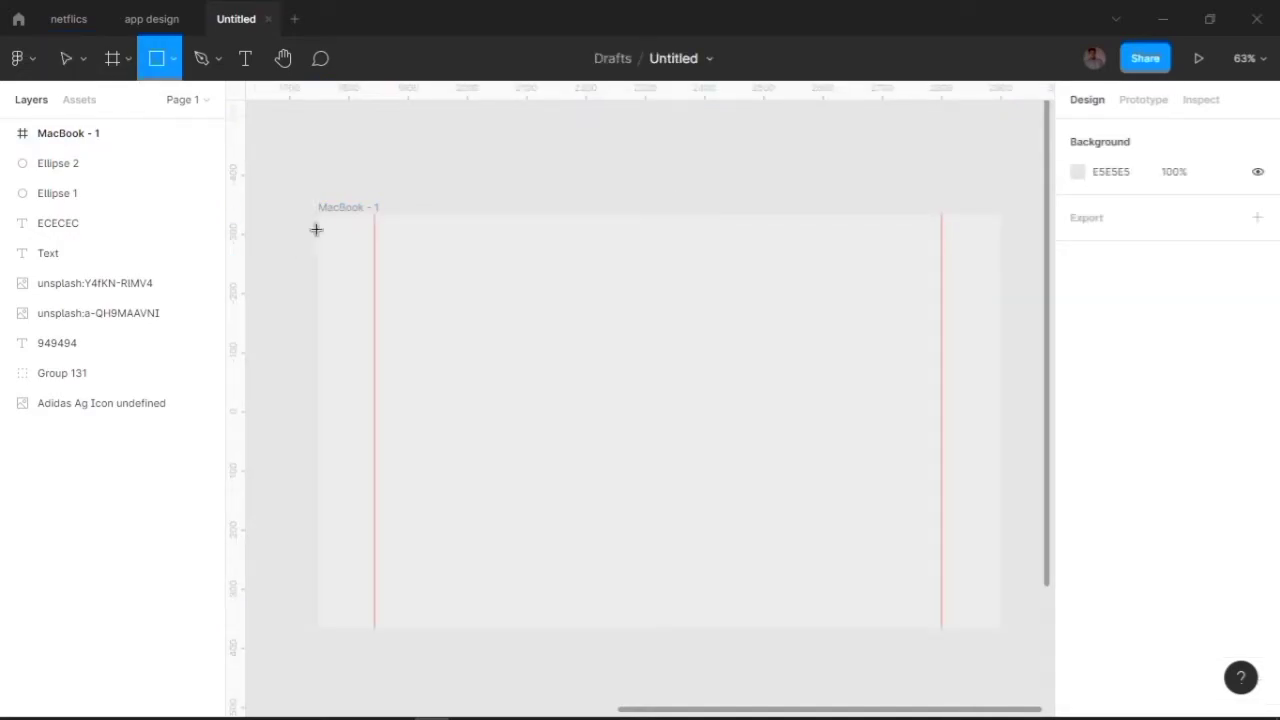
left_click_drag(318, 214, 1001, 284)
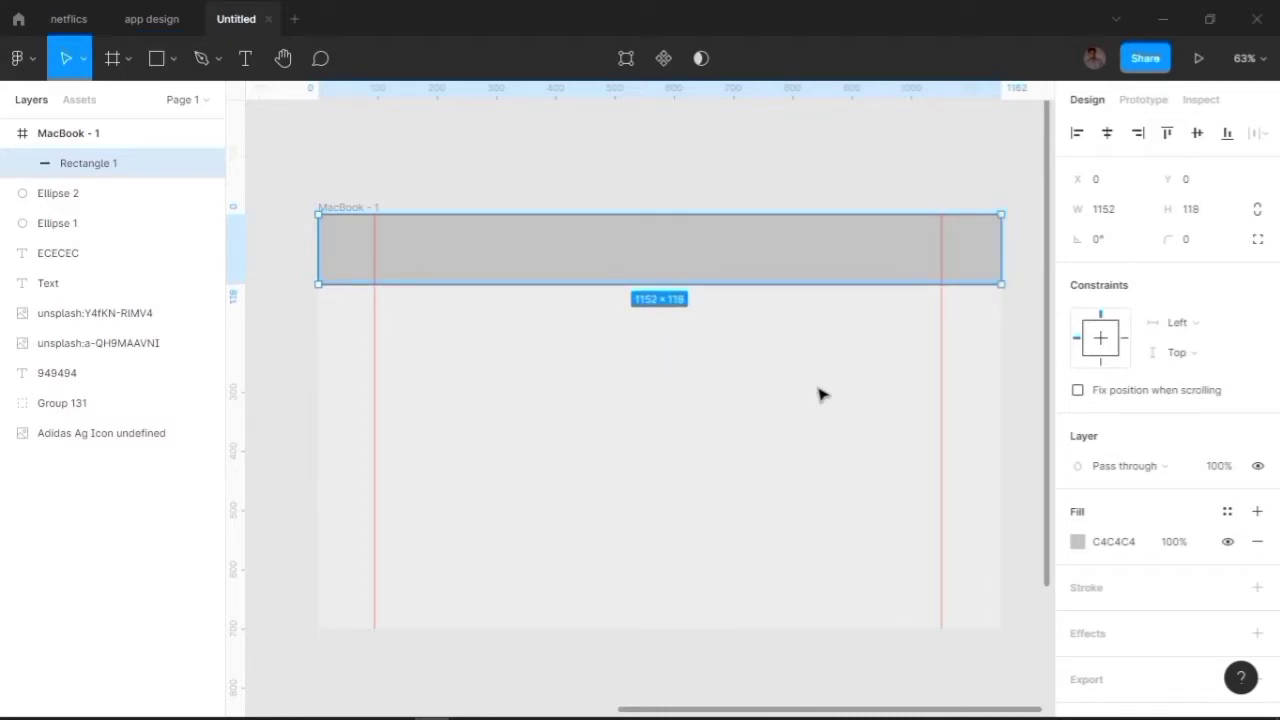
left_click(1077, 541)
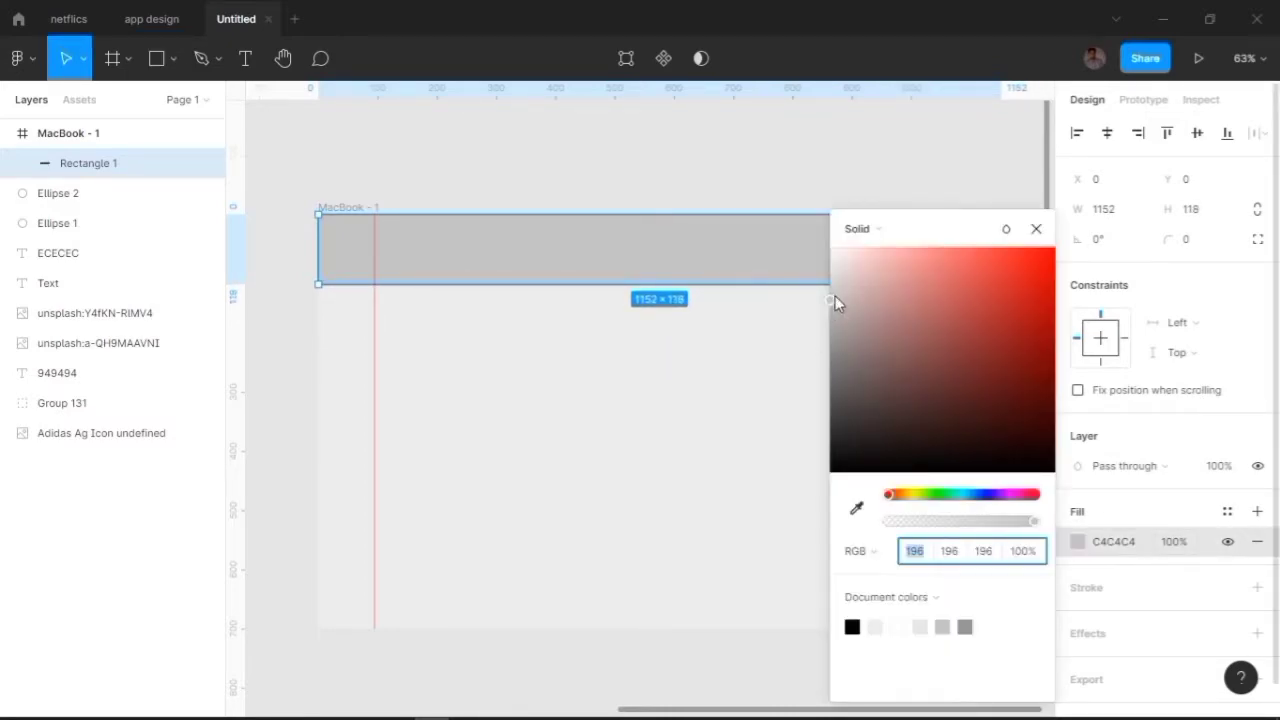
left_click_drag(835, 296, 829, 273)
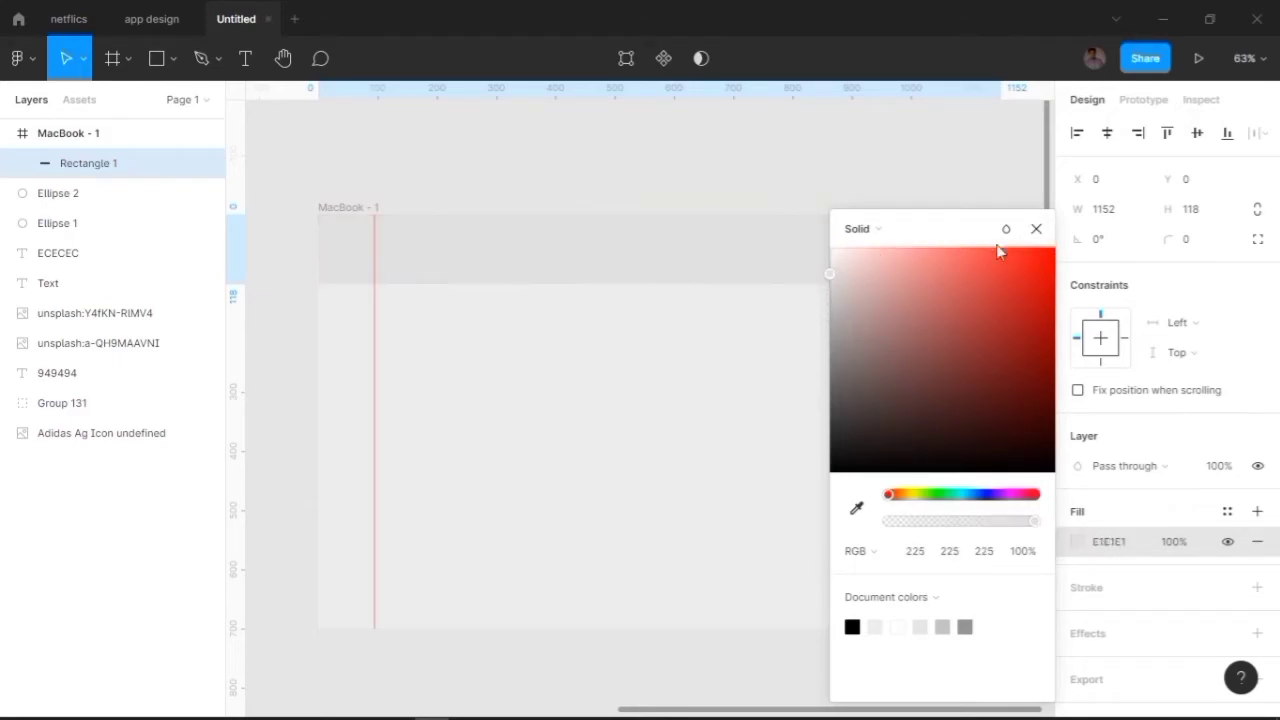
left_click(1036, 229)
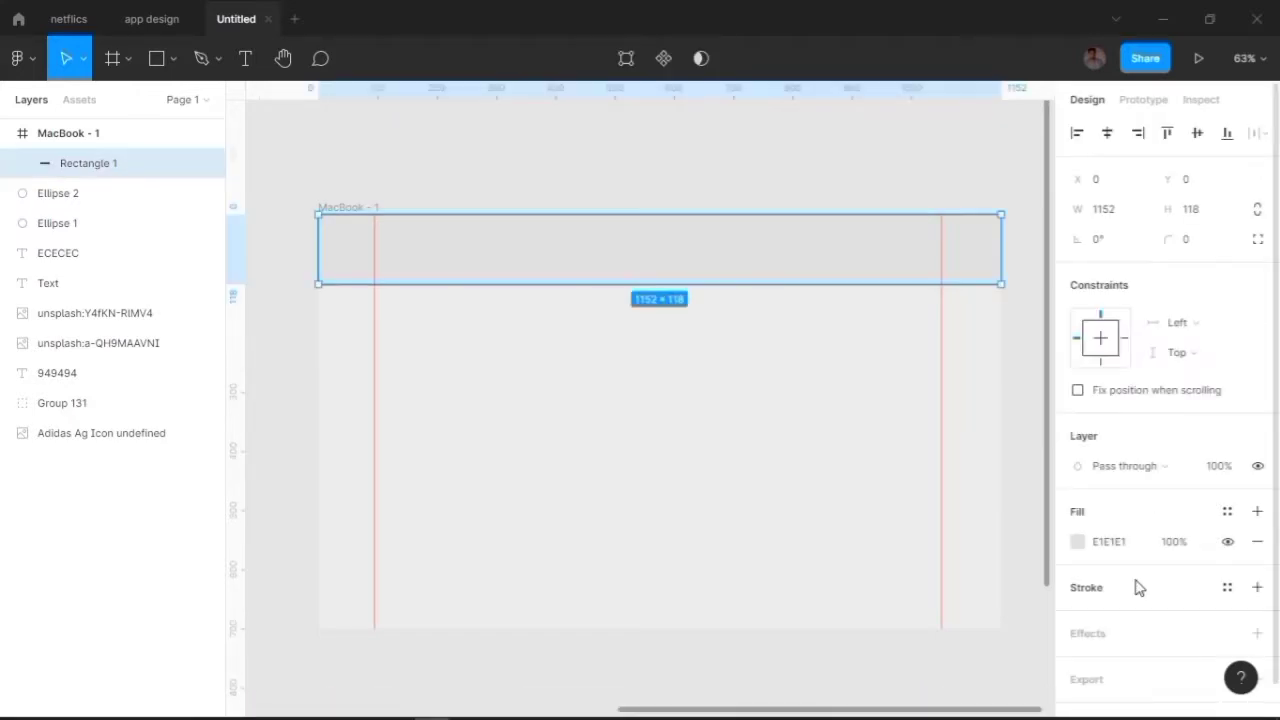
Give the header bar a 2 px CEC8C8 stroke.
left_click(1134, 587)
left_click(1077, 617)
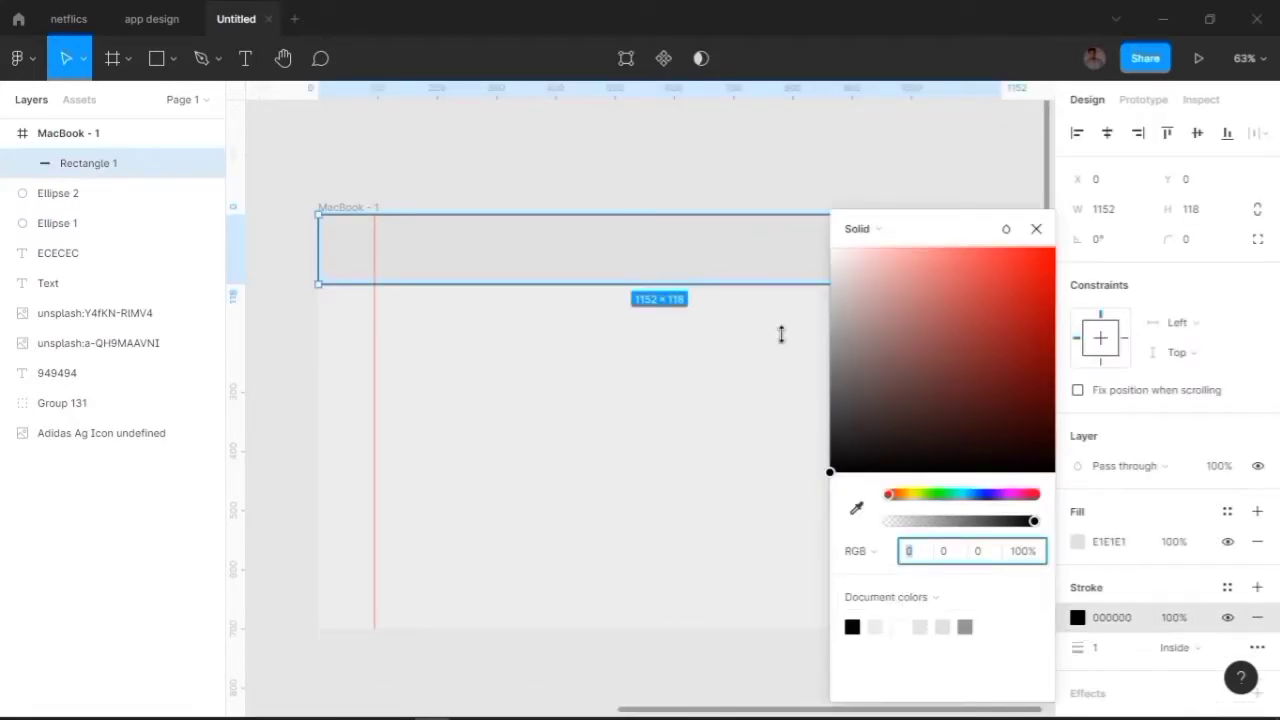
key("i")
left_click(765, 252)
left_click(1097, 648)
type("2")
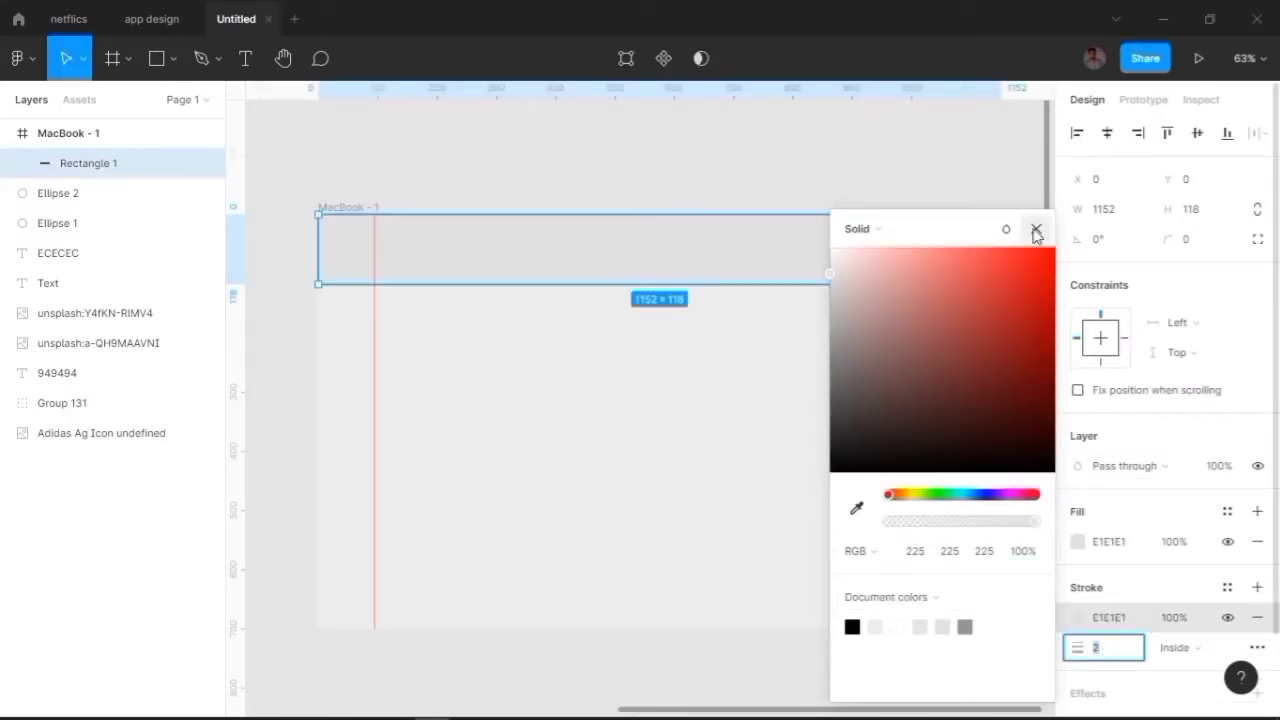
left_click(839, 278)
left_click(829, 157)
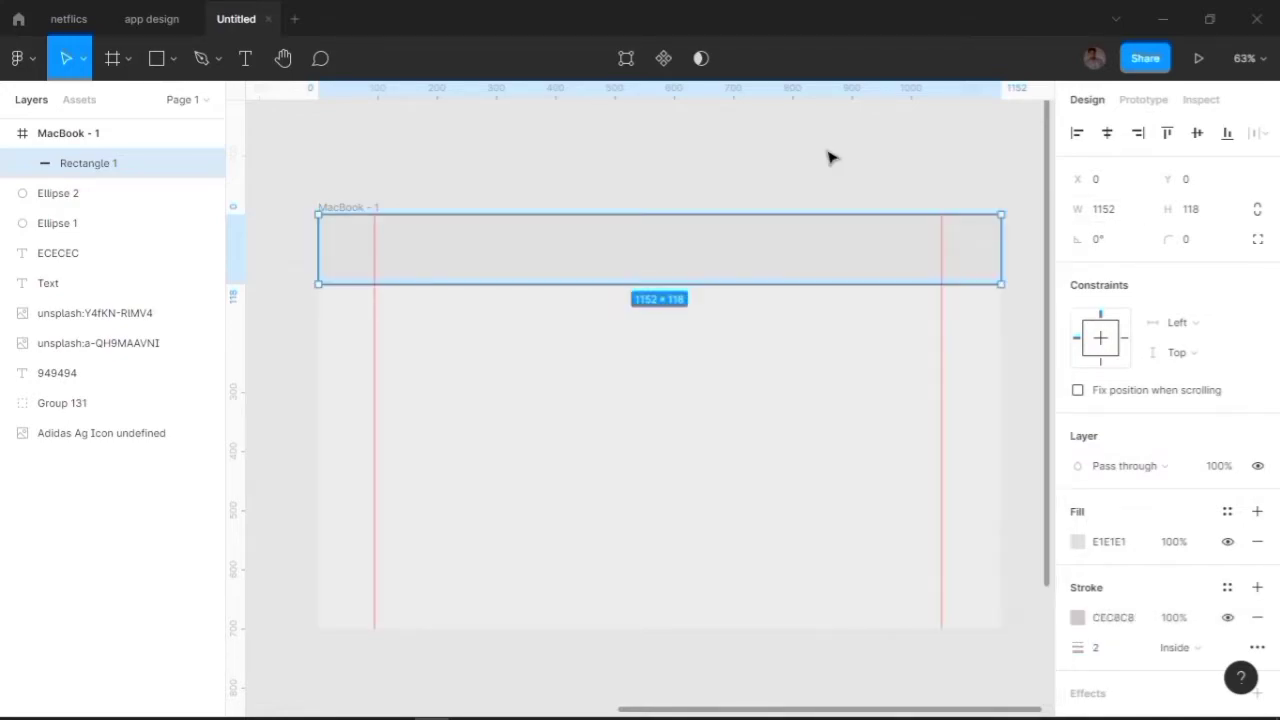
left_click(829, 157)
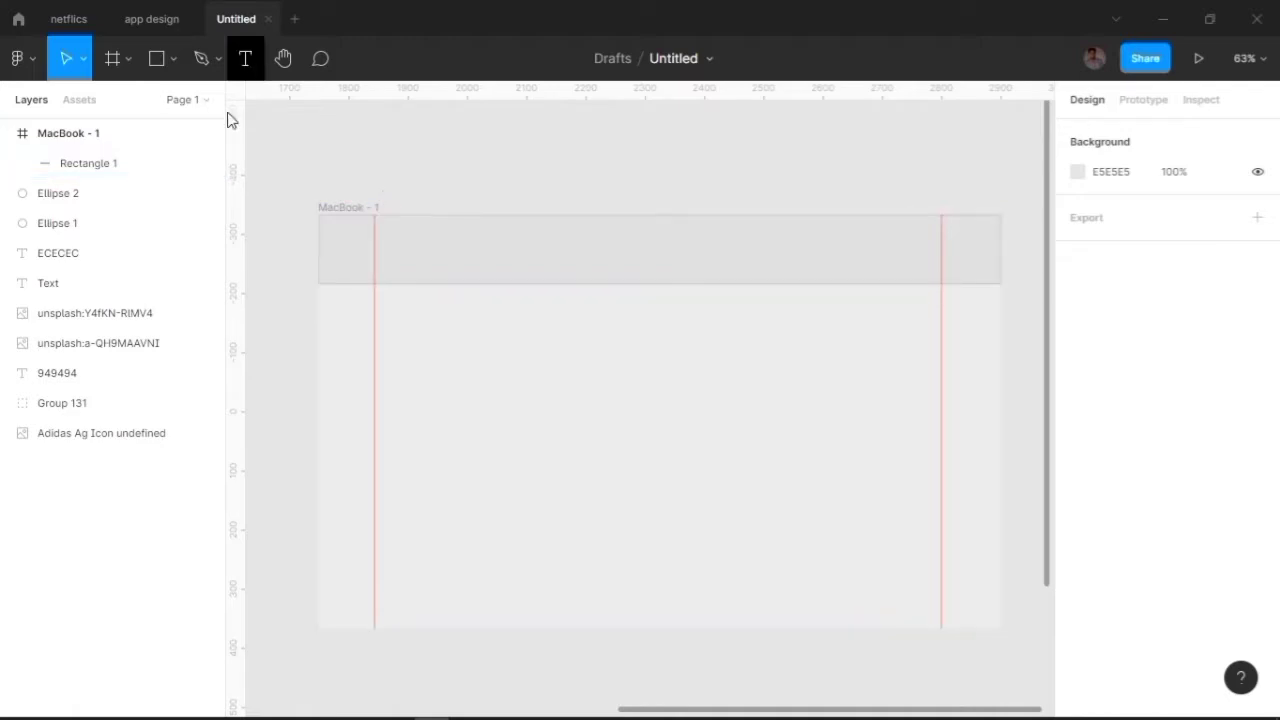
Reduce the header bar's height to 95 px.
left_click(520, 276)
left_click_drag(528, 284, 531, 271)
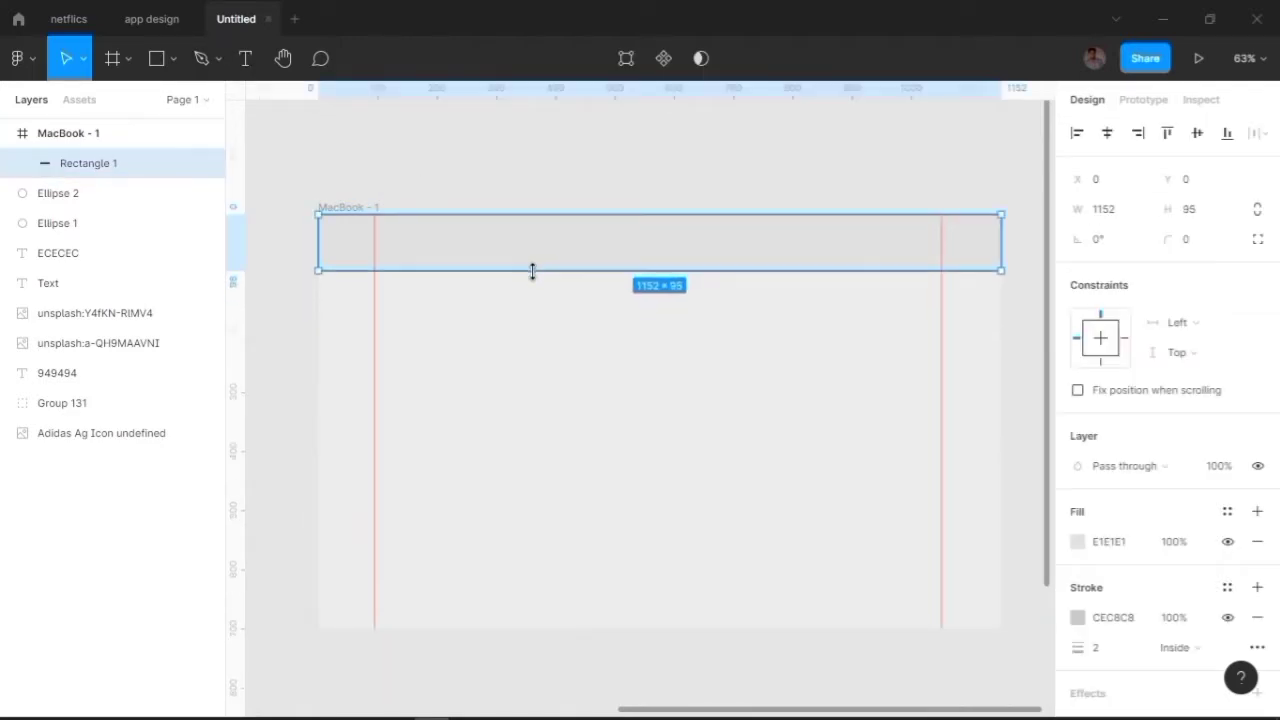
key("Escape")
scroll(420, 228, "down", 5)
Drag the adidas logo into the header bar at X 140, Y 21.
left_click_drag(366, 177, 706, 203)
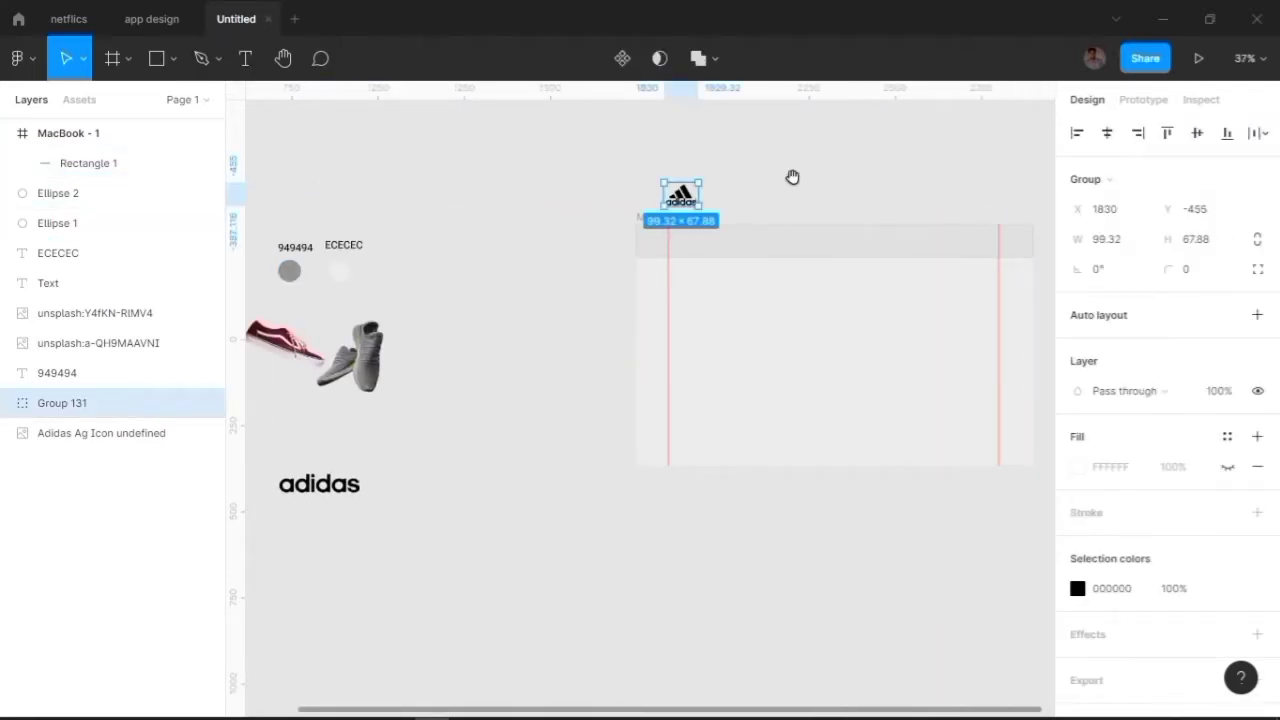
scroll(792, 177, "right", 5)
scroll(568, 217, "up", 1)
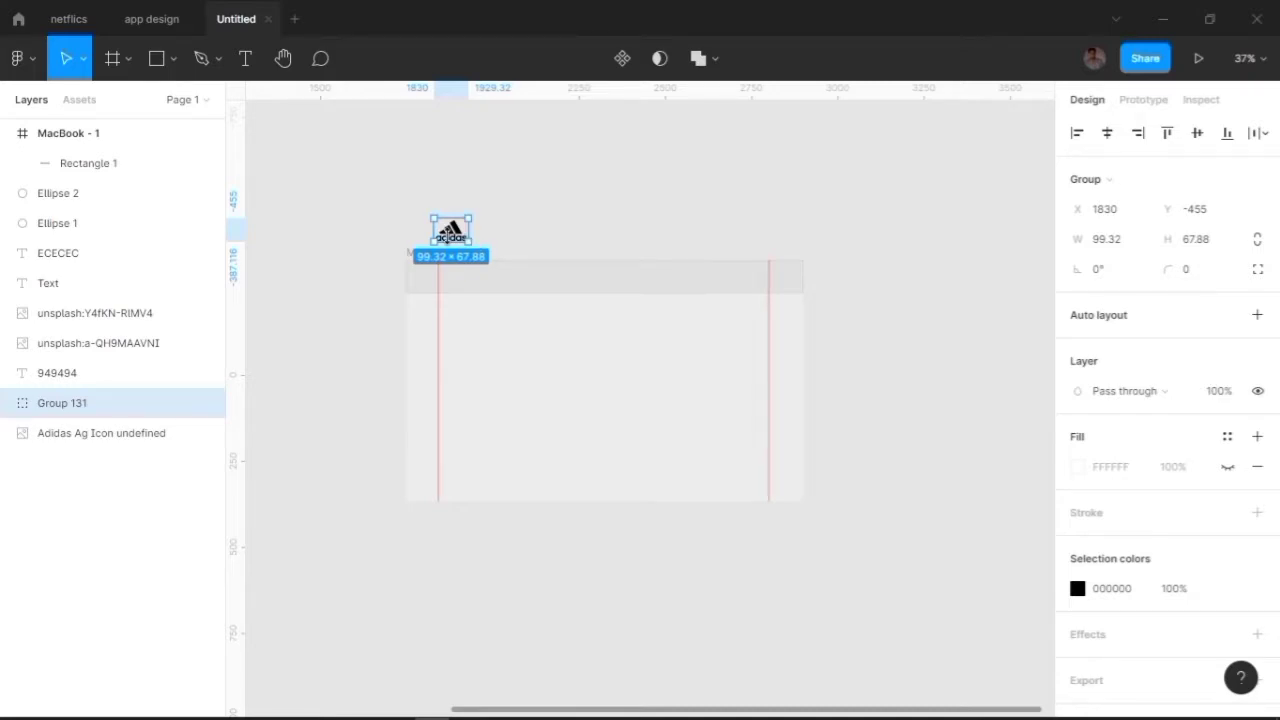
scroll(451, 235, "up", 5)
mouse_move(451, 235)
left_mouse_down()
mouse_move(488, 334)
mouse_move(452, 296)
mouse_move(462, 302)
left_mouse_up()
scroll(500, 335, "up", 5)
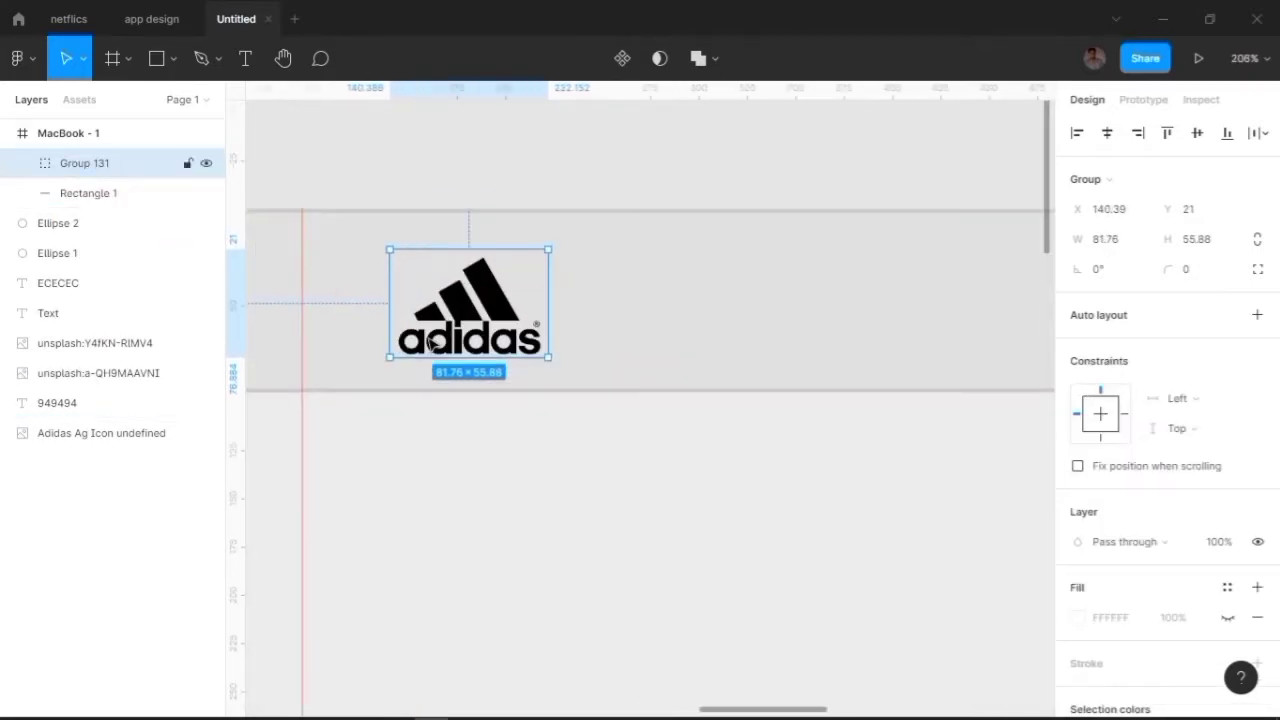
scroll(432, 343, "up", 5)
Check the stroke weight of the logo's letter-i vector, then reselect the whole logo group.
double_click(468, 345)
left_click(468, 345)
left_click(1104, 697)
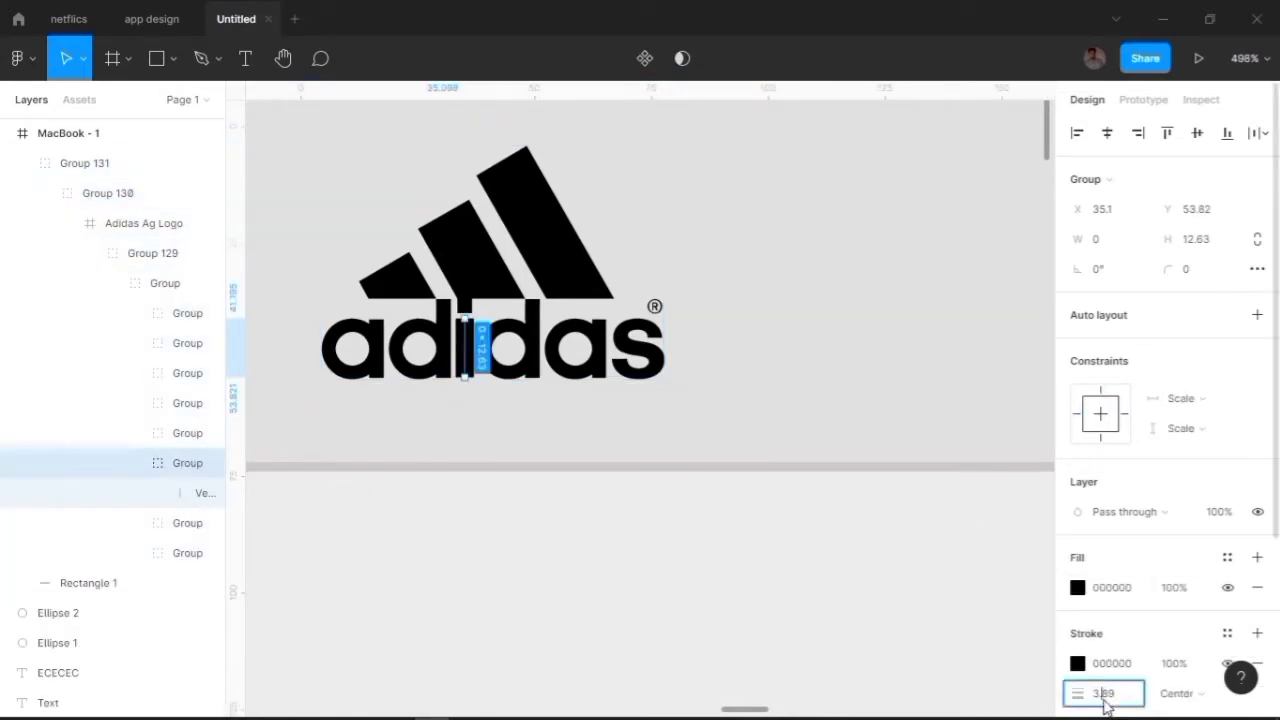
left_click(1012, 690)
scroll(766, 623, "down", 5)
scroll(768, 618, "down", 1)
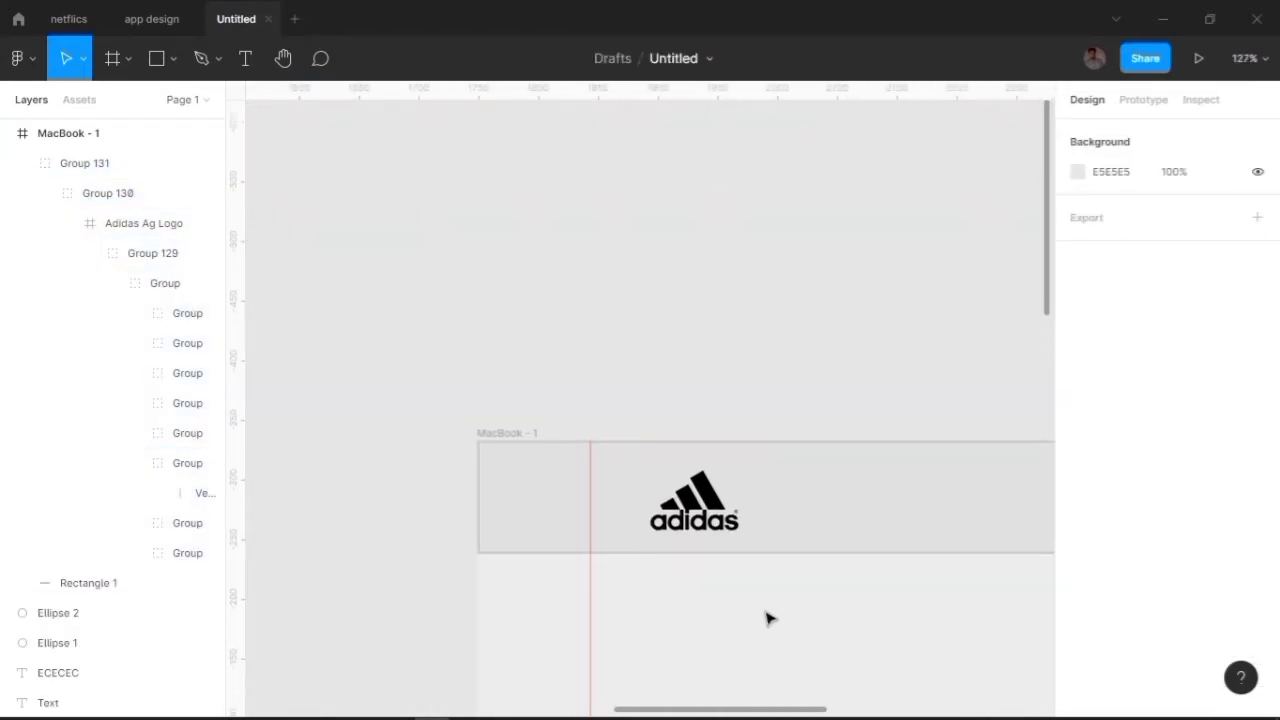
scroll(768, 618, "down", 1)
scroll(851, 457, "down", 1)
scroll(760, 400, "down", 2)
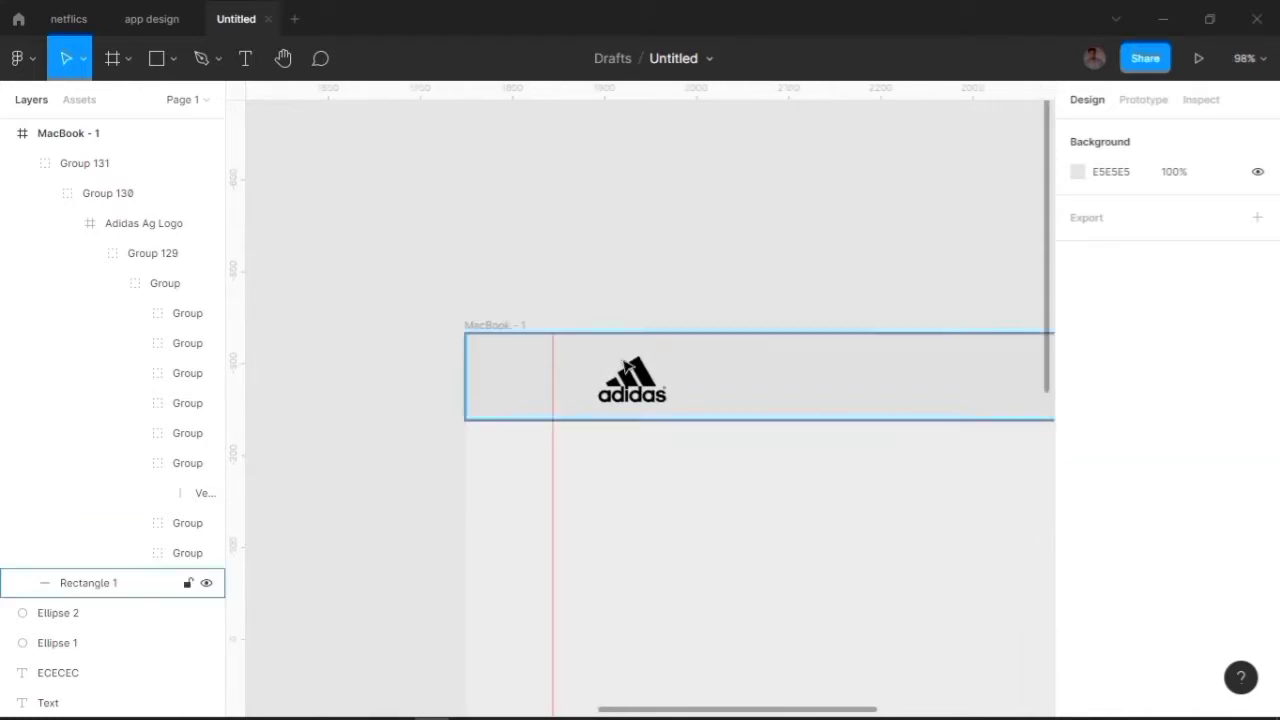
left_click(631, 380)
scroll(694, 391, "down", 2)
scroll(440, 305, "down", 2)
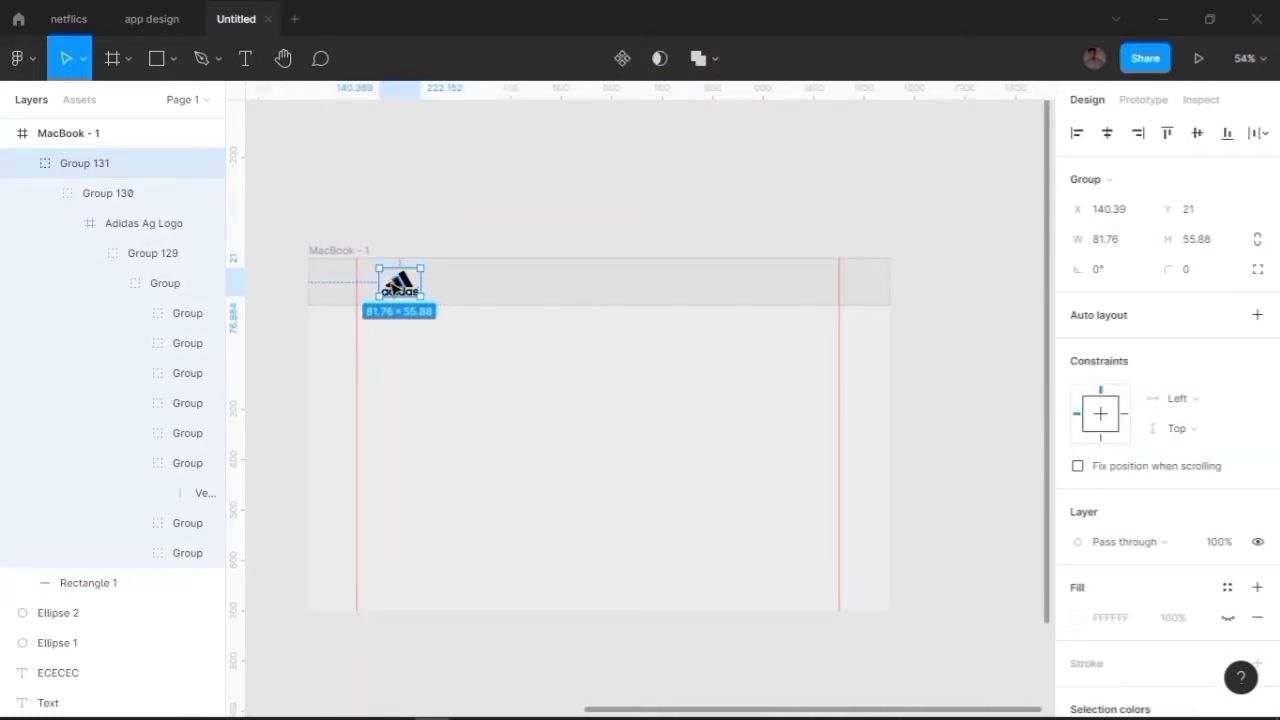
scroll(400, 285, "up", 1)
Create a text box for the 'mens' label below the header.
left_click(463, 401)
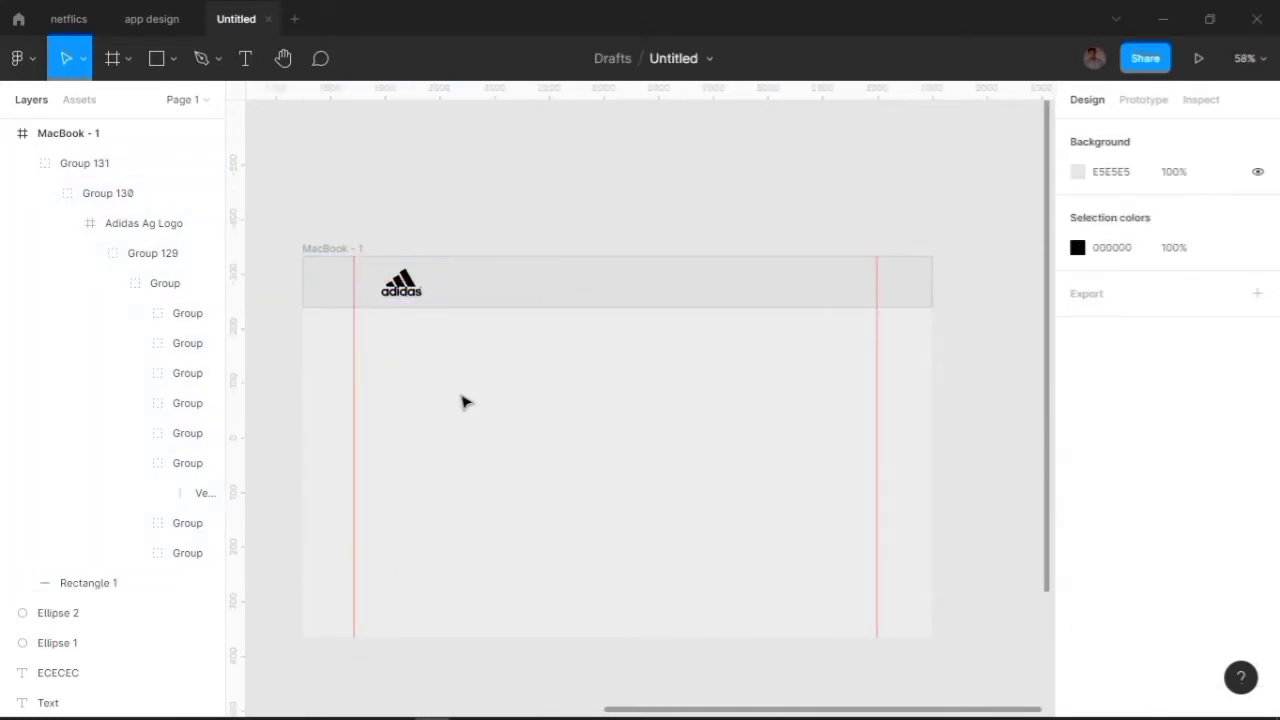
key("t")
key("Escape")
key("t")
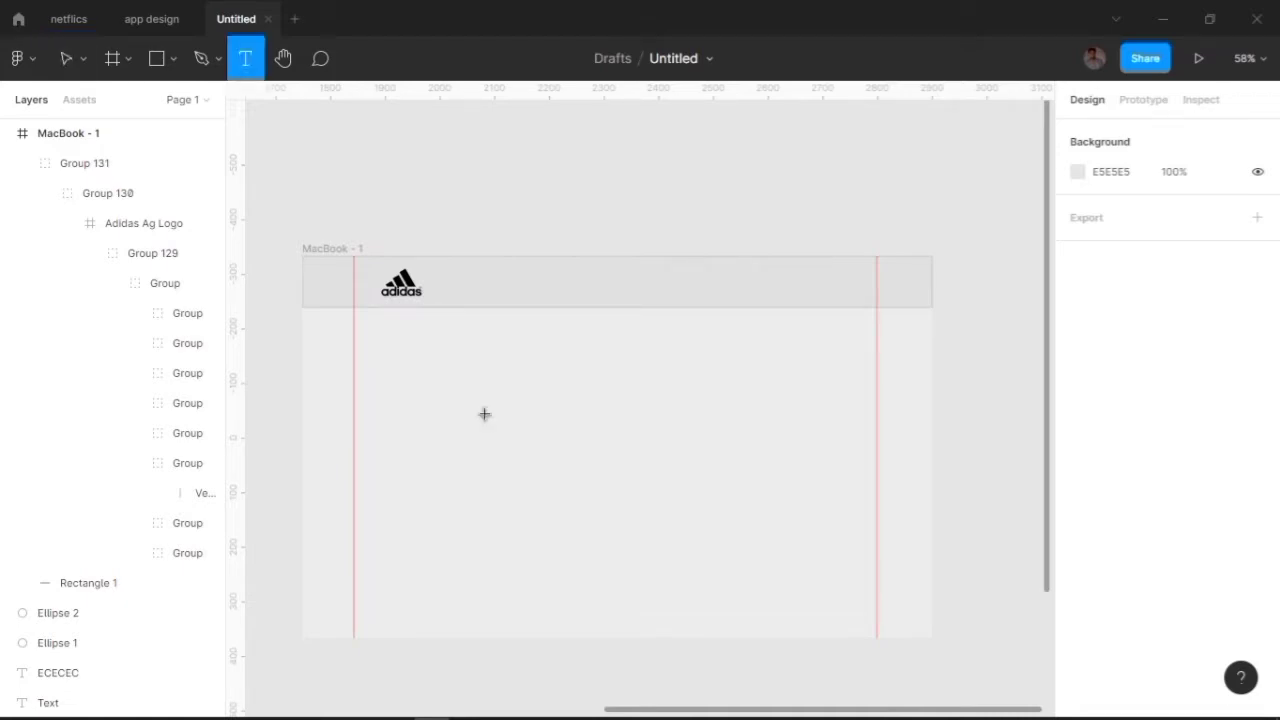
key("Escape")
key("t")
left_click_drag(482, 401, 547, 439)
type("mens")
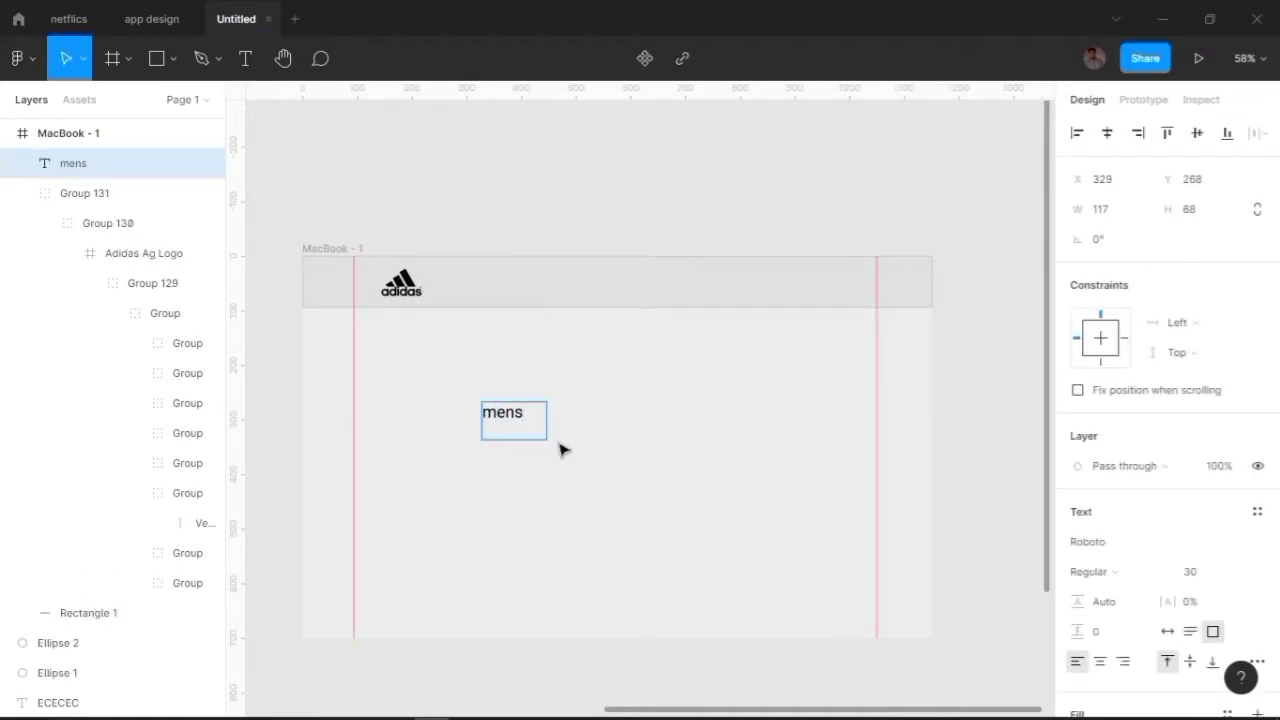
Make the MENS text bold and all-caps in Type details.
left_click(1090, 571)
left_click(1126, 516)
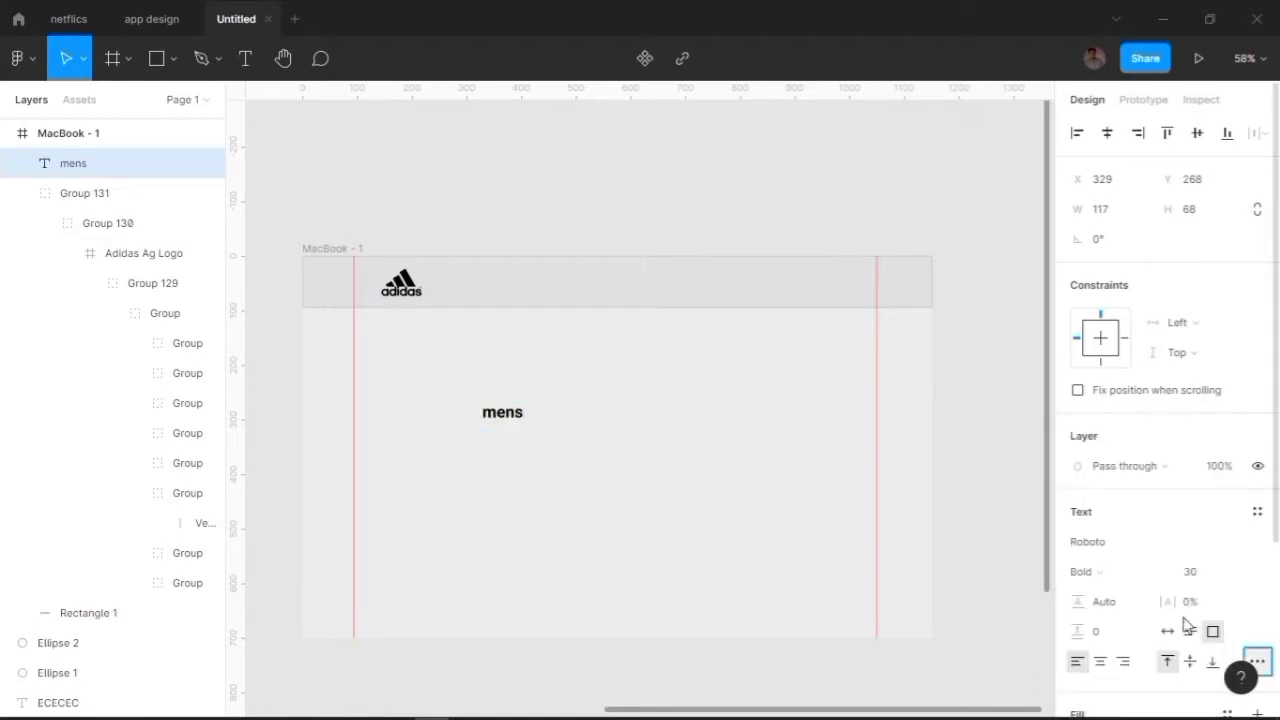
left_click(1256, 661)
left_click(943, 593)
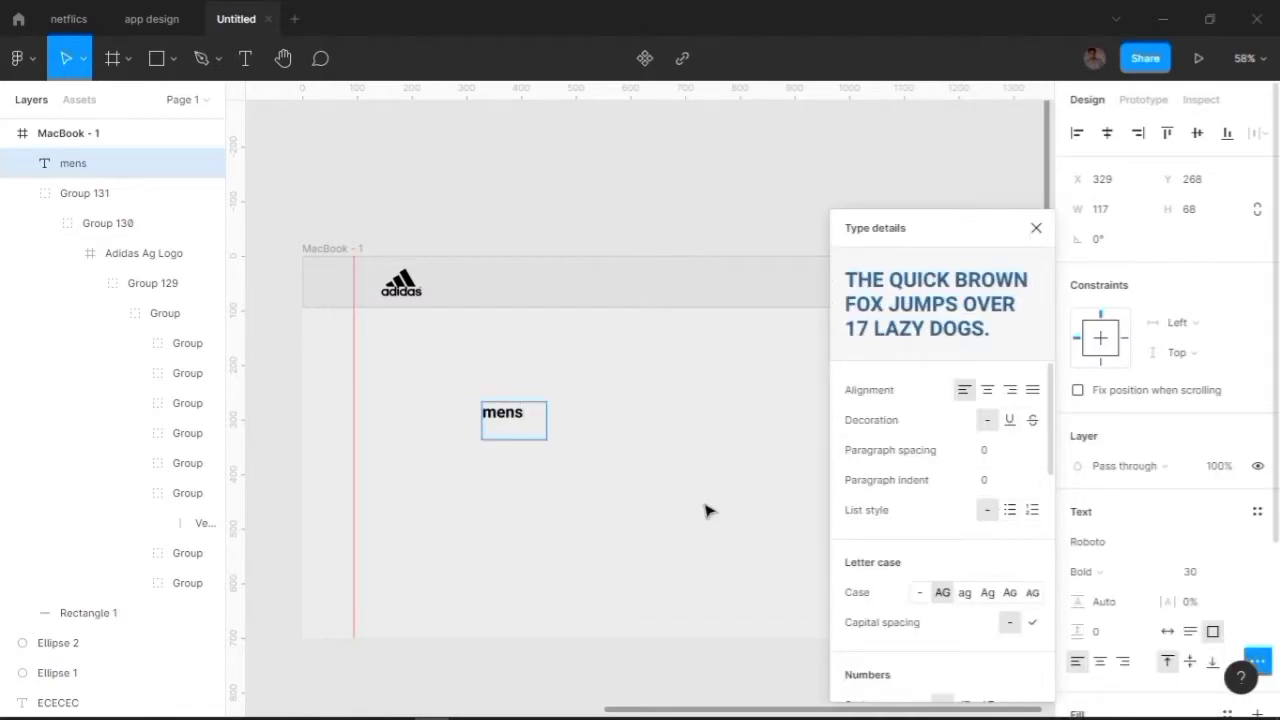
left_click(943, 593)
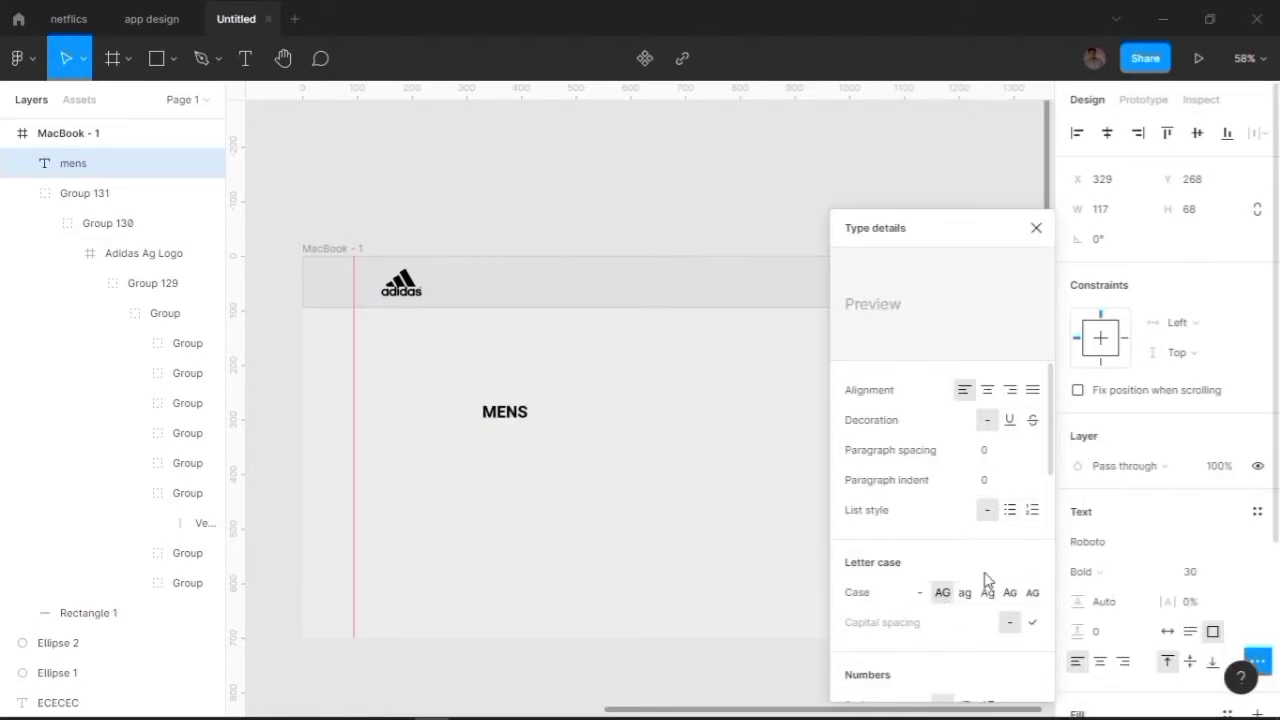
left_click(1010, 420)
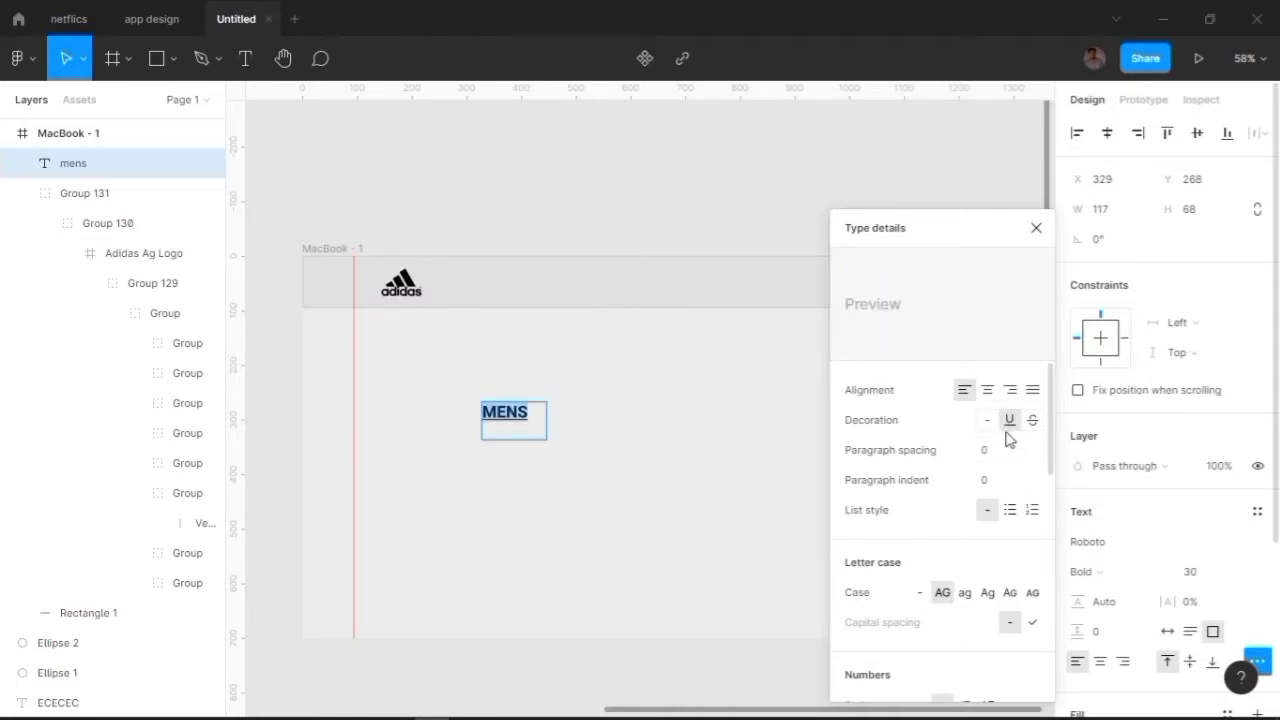
left_click(1036, 228)
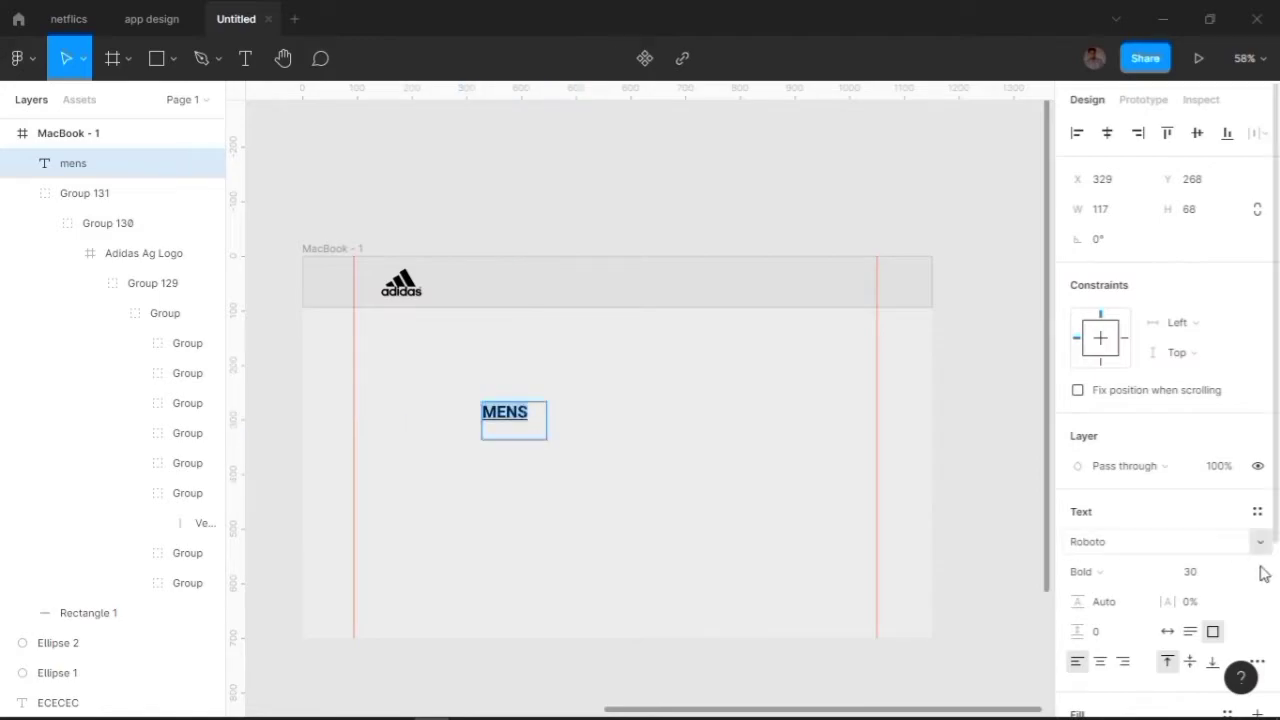
Turn the MENS underline back off and review the font size and text styles.
scroll(1272, 500, "down", 3)
left_click(1257, 425)
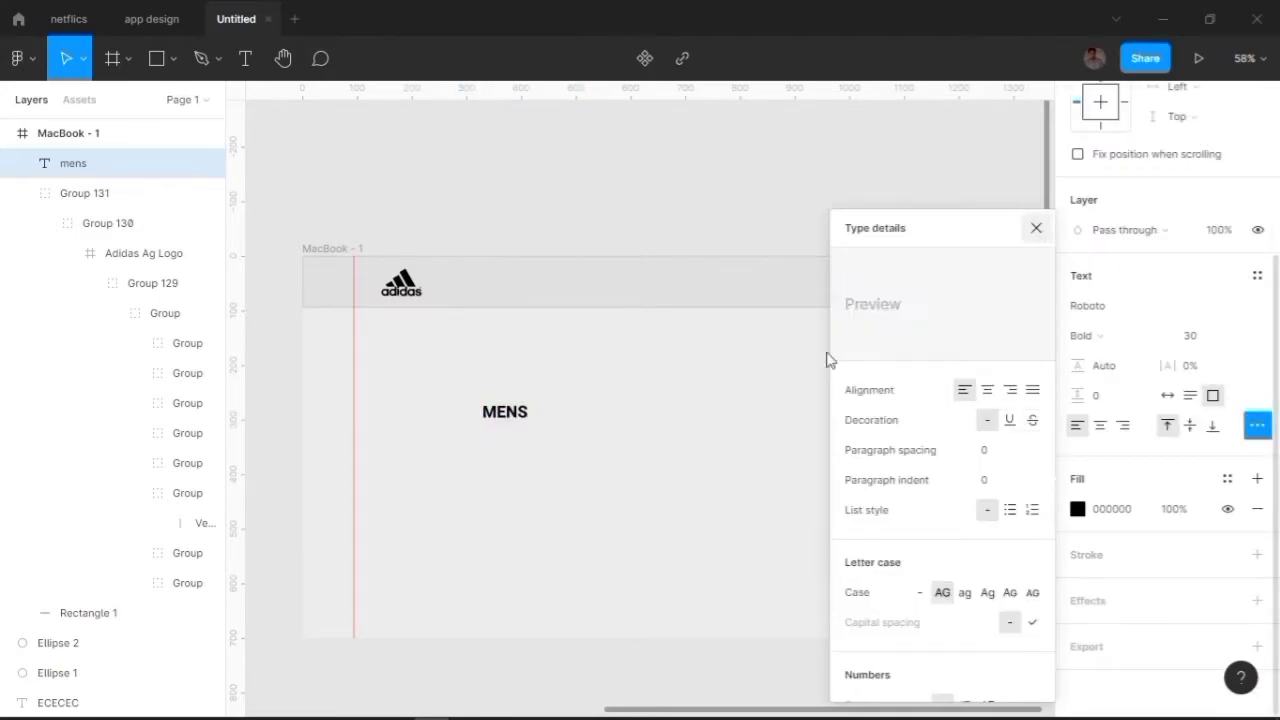
left_click(630, 442)
left_click(1088, 335)
left_click(1205, 336)
type("28")
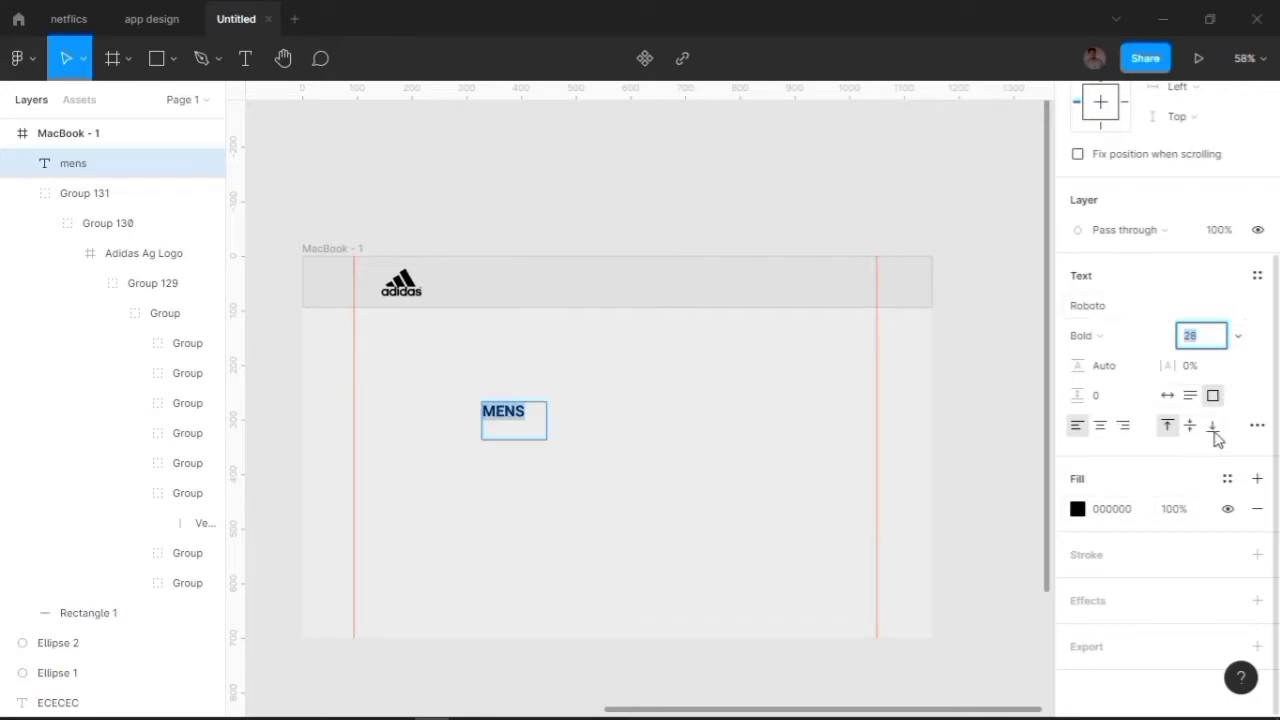
left_click(1258, 275)
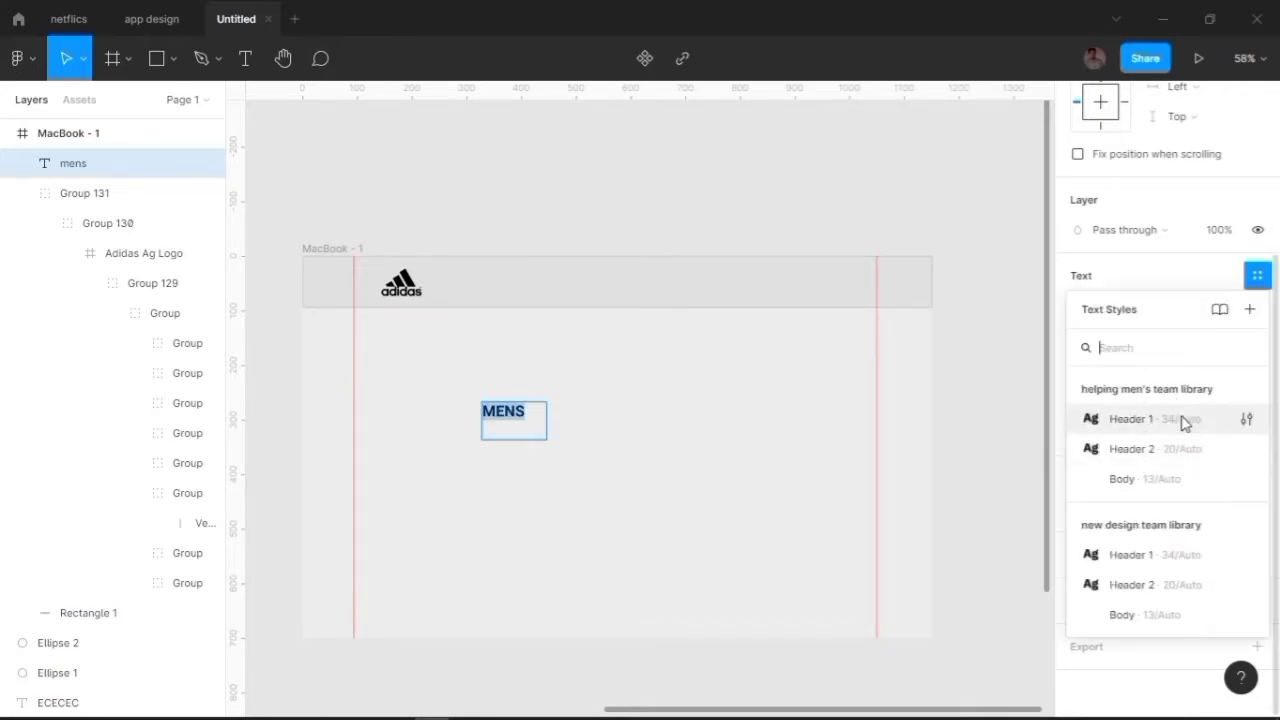
key("Escape")
Fit the MENS box height to its text and nudge the adidas logo.
scroll(757, 443, "left", 2)
mouse_move(600, 423)
left_mouse_down()
mouse_move(614, 396)
mouse_move(571, 272)
left_mouse_up()
scroll(631, 434, "up", 1)
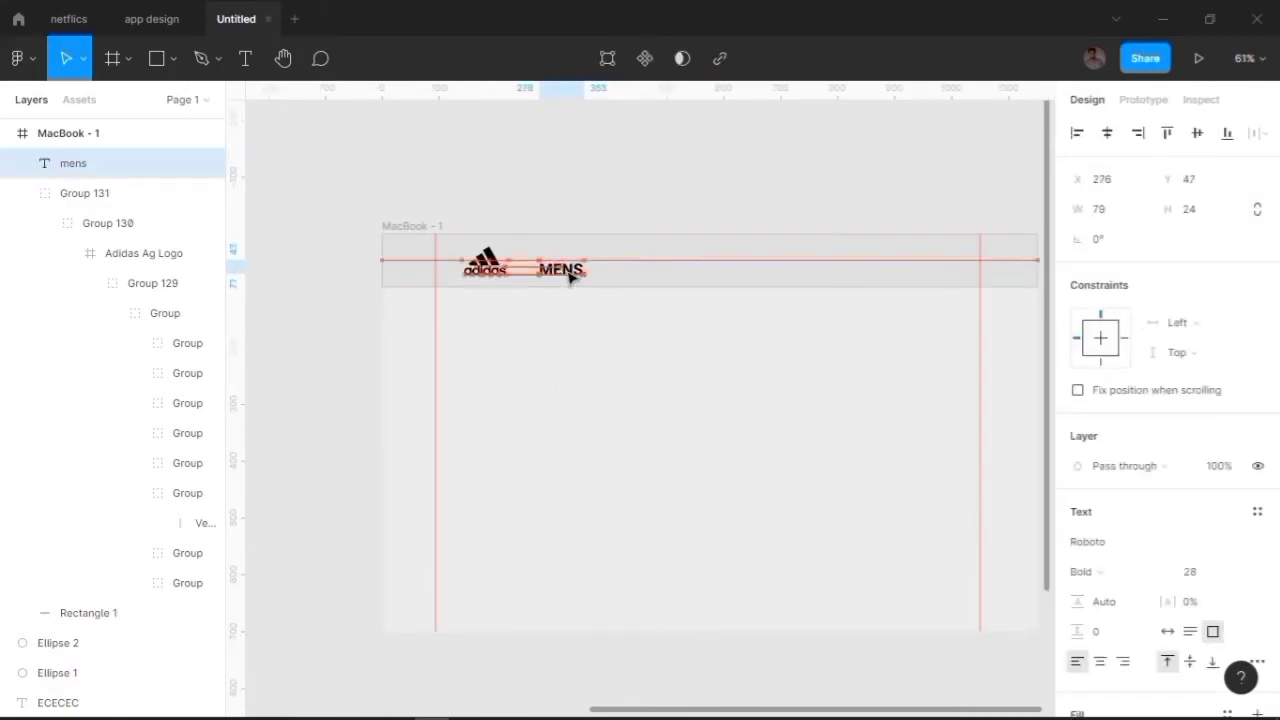
left_click(478, 258)
scroll(472, 250, "up", 3)
scroll(470, 248, "up", 2)
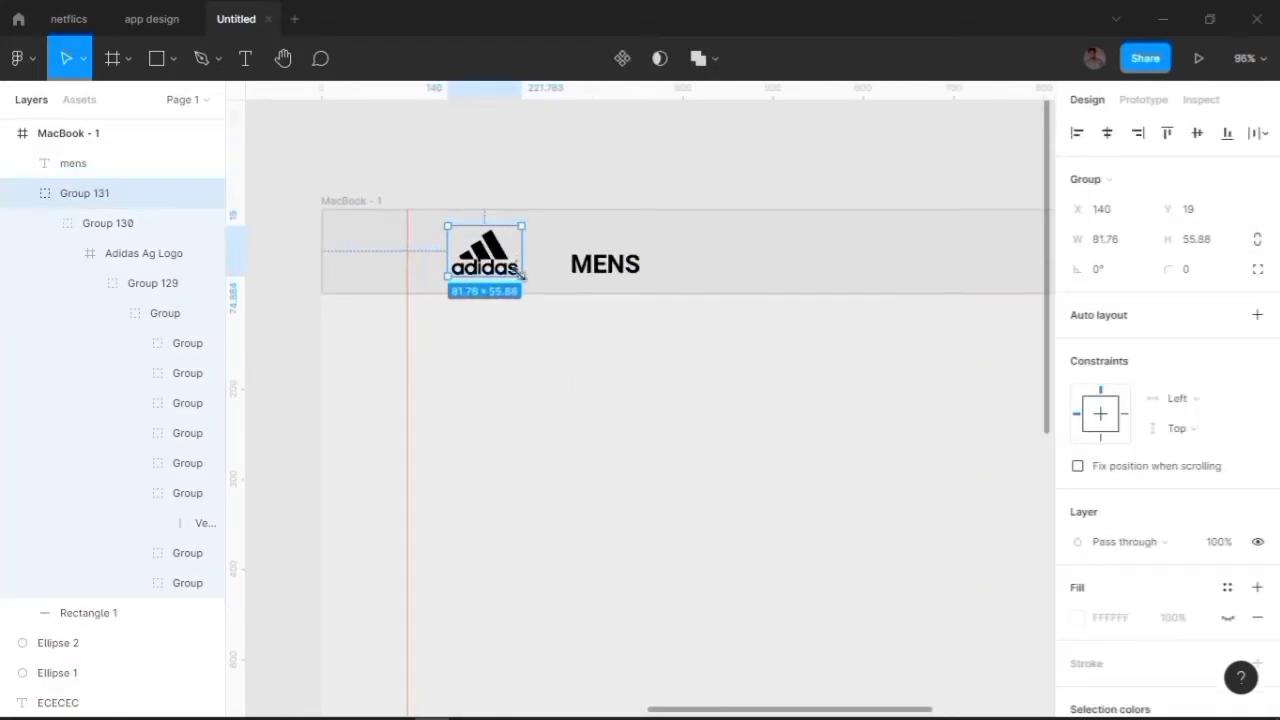
left_click_drag(470, 248, 478, 256)
Set the MENS font size to 15.
left_click(683, 283)
left_click(605, 263)
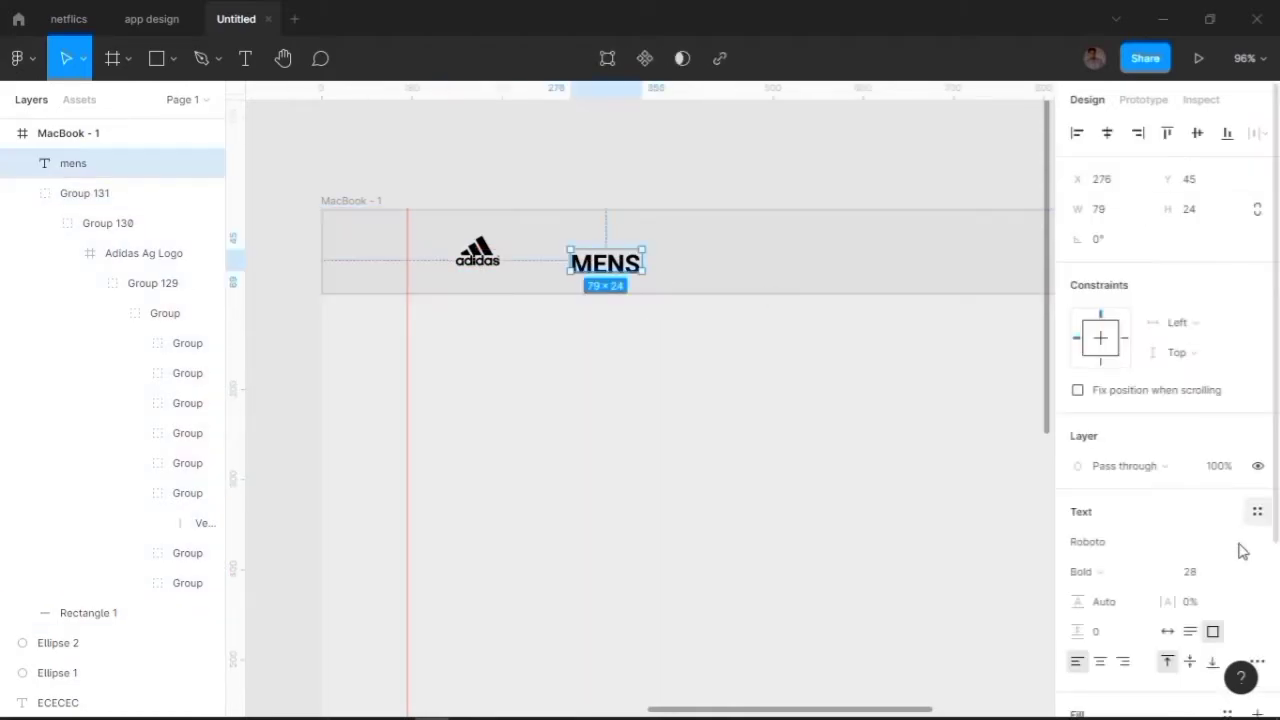
left_click(1192, 578)
type("14")
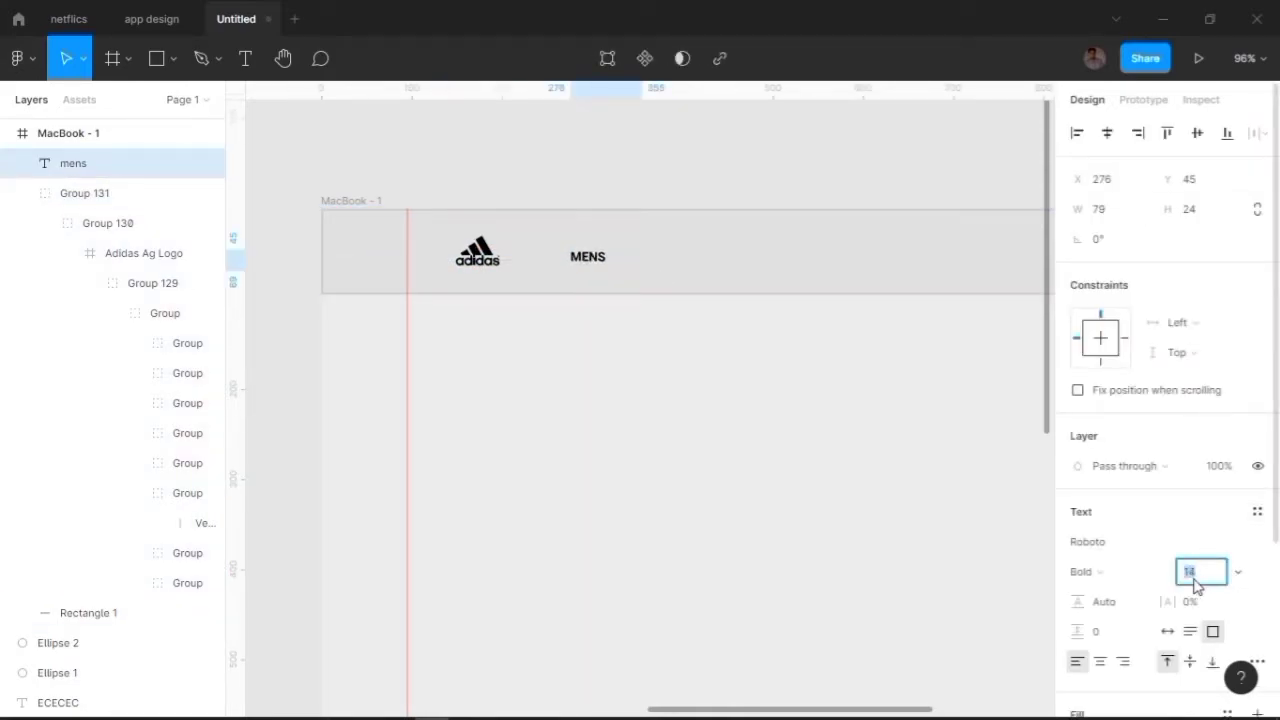
type("15")
left_click(617, 271)
Line up MENS level with the adidas logo inside the header.
scroll(600, 262, "up", 2)
mouse_move(572, 262)
left_mouse_down()
mouse_move(553, 262)
mouse_move(581, 268)
left_mouse_up()
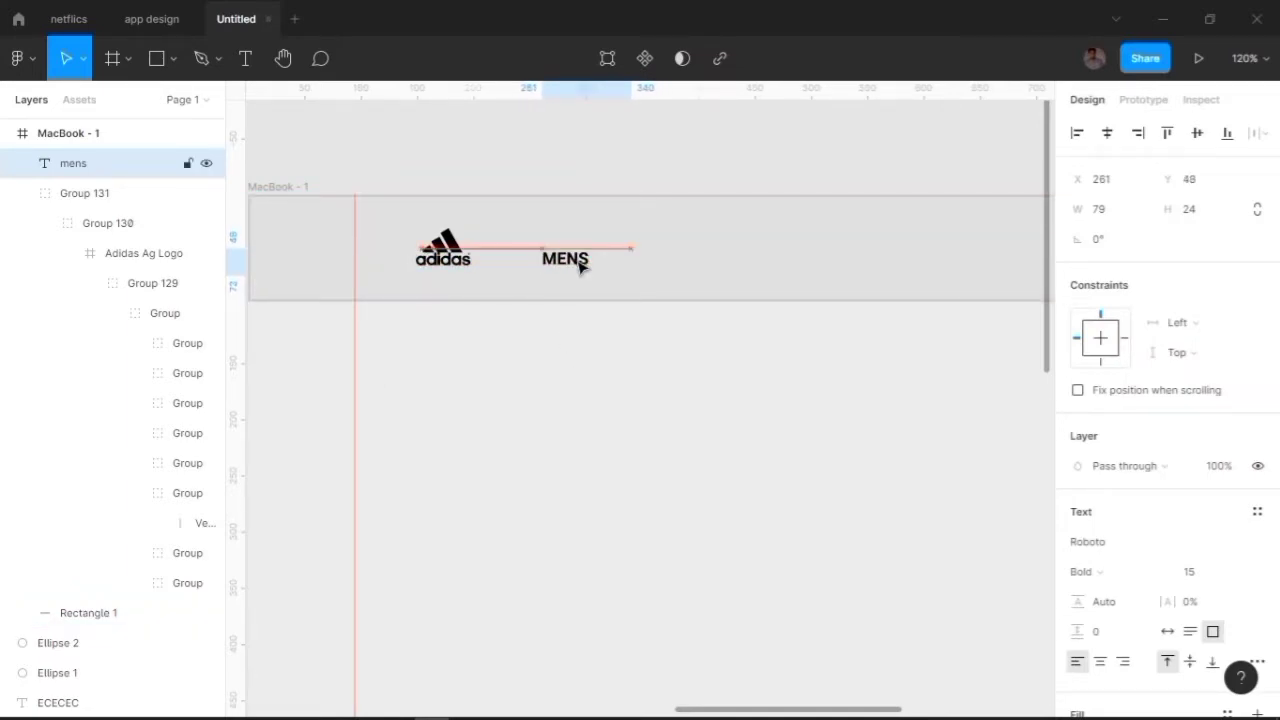
left_click(506, 374)
left_click_drag(455, 258, 402, 263)
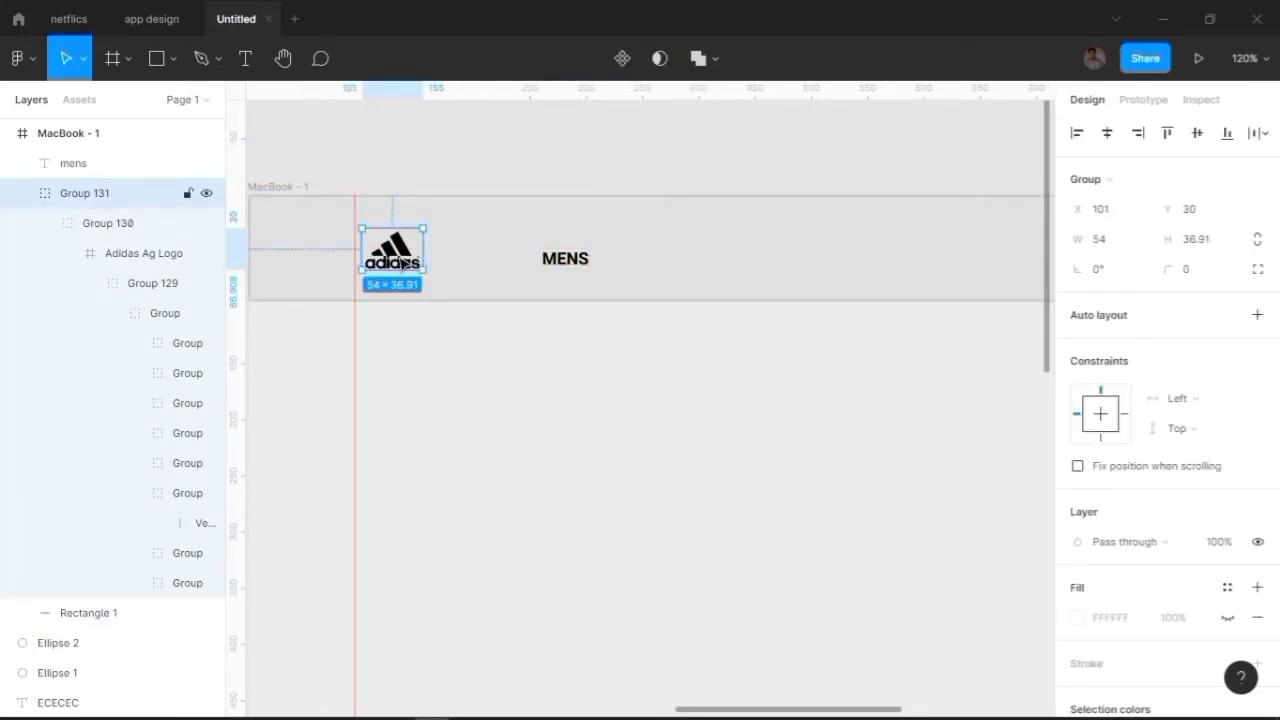
left_click_drag(582, 262, 535, 262)
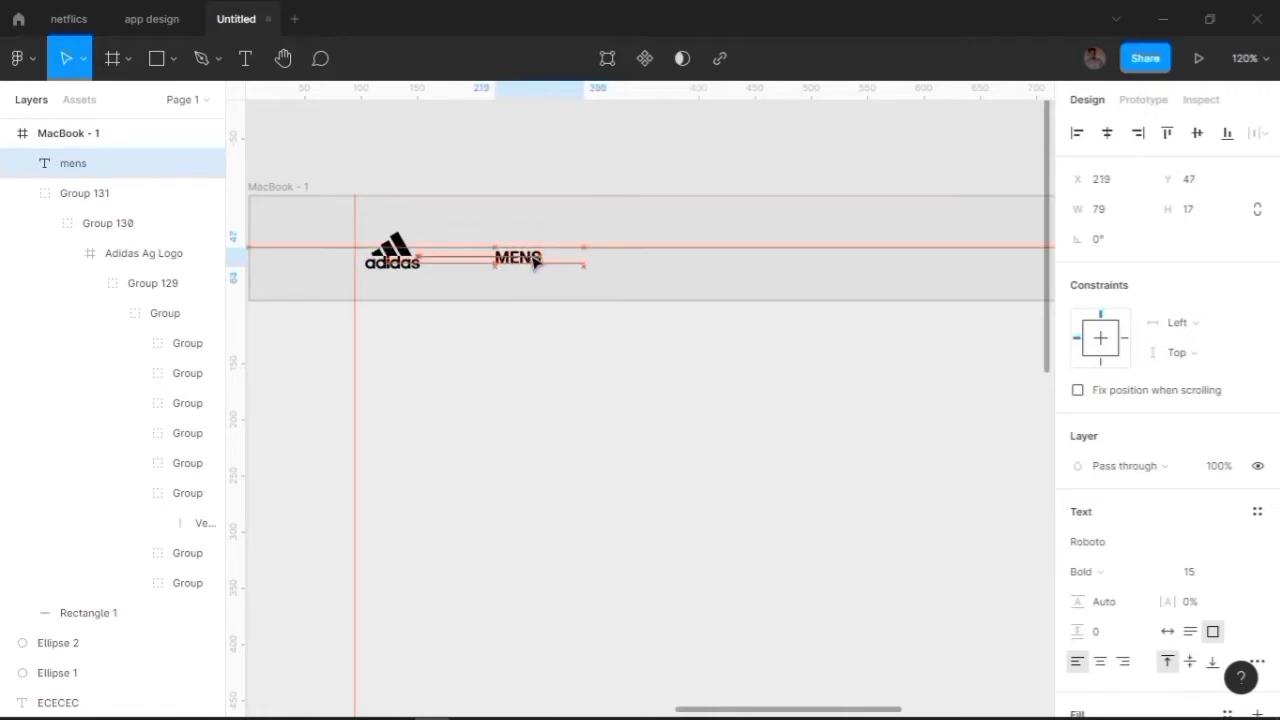
left_click(588, 362)
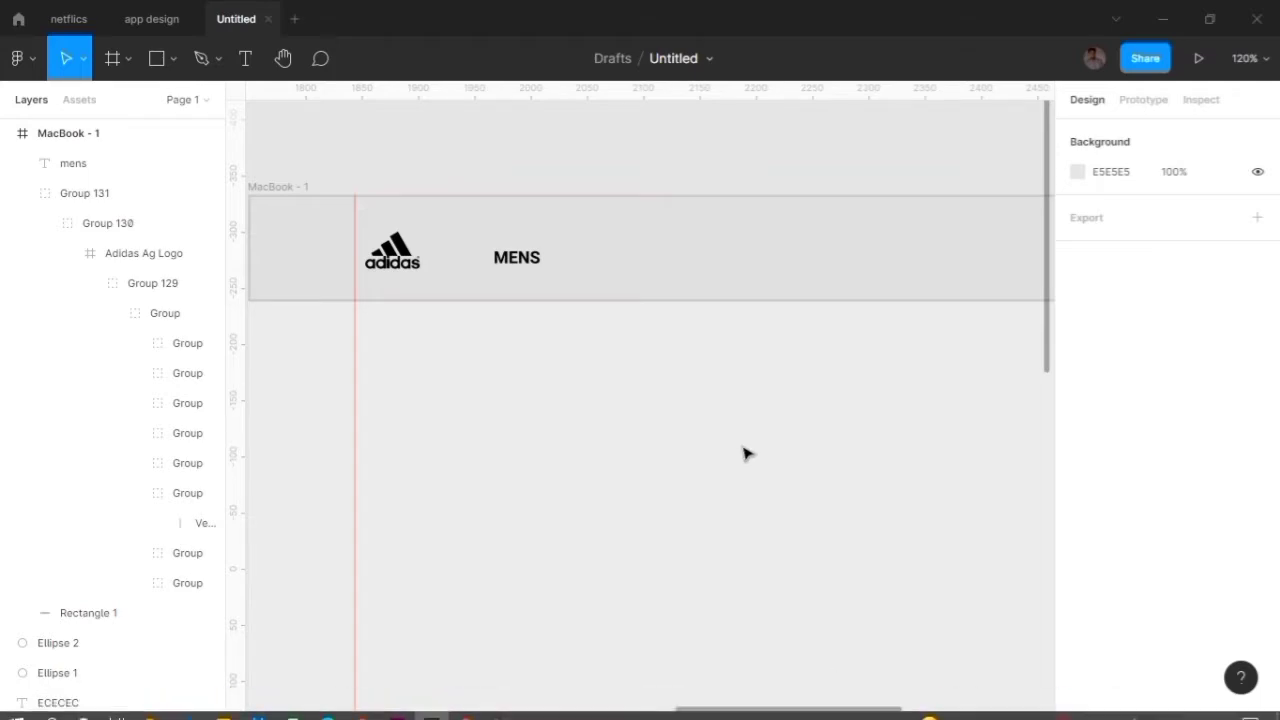
Draw a line at 0° rotation just below MENS.
key("shift+l")
scroll(530, 340, "up", 3)
scroll(480, 290, "up", 2)
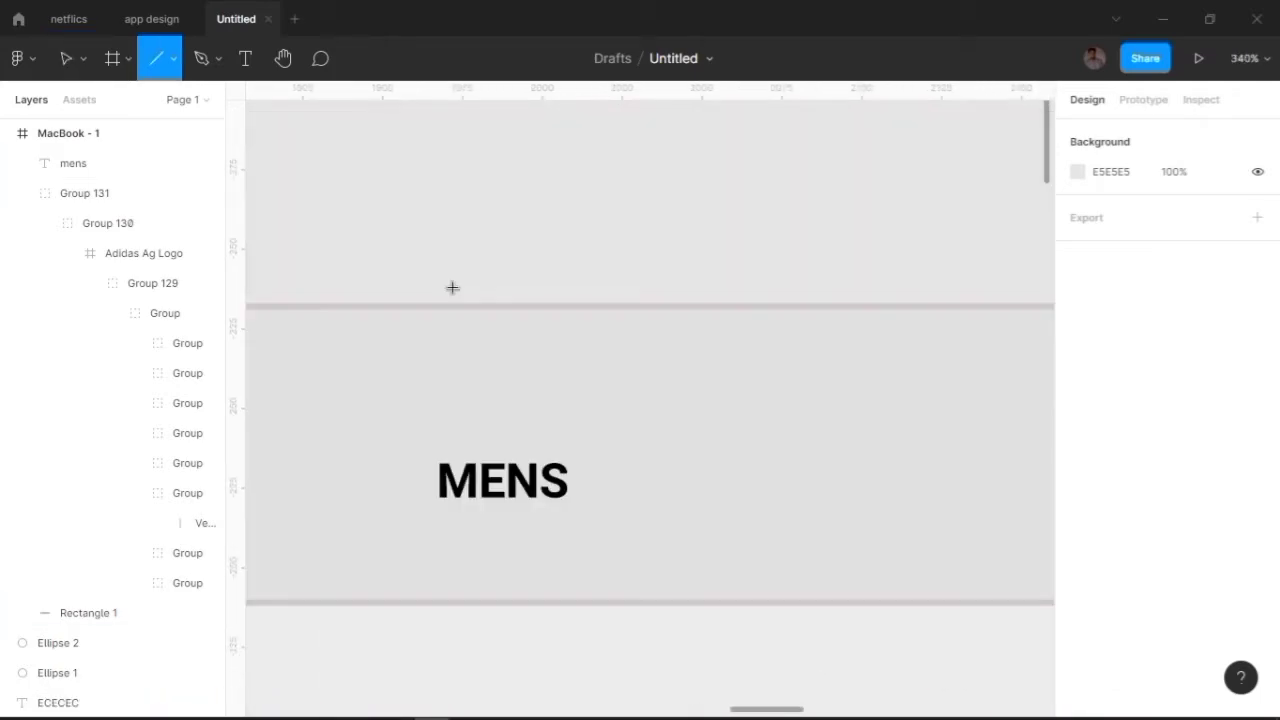
scroll(435, 292, "up", 2)
left_click_drag(430, 292, 622, 291)
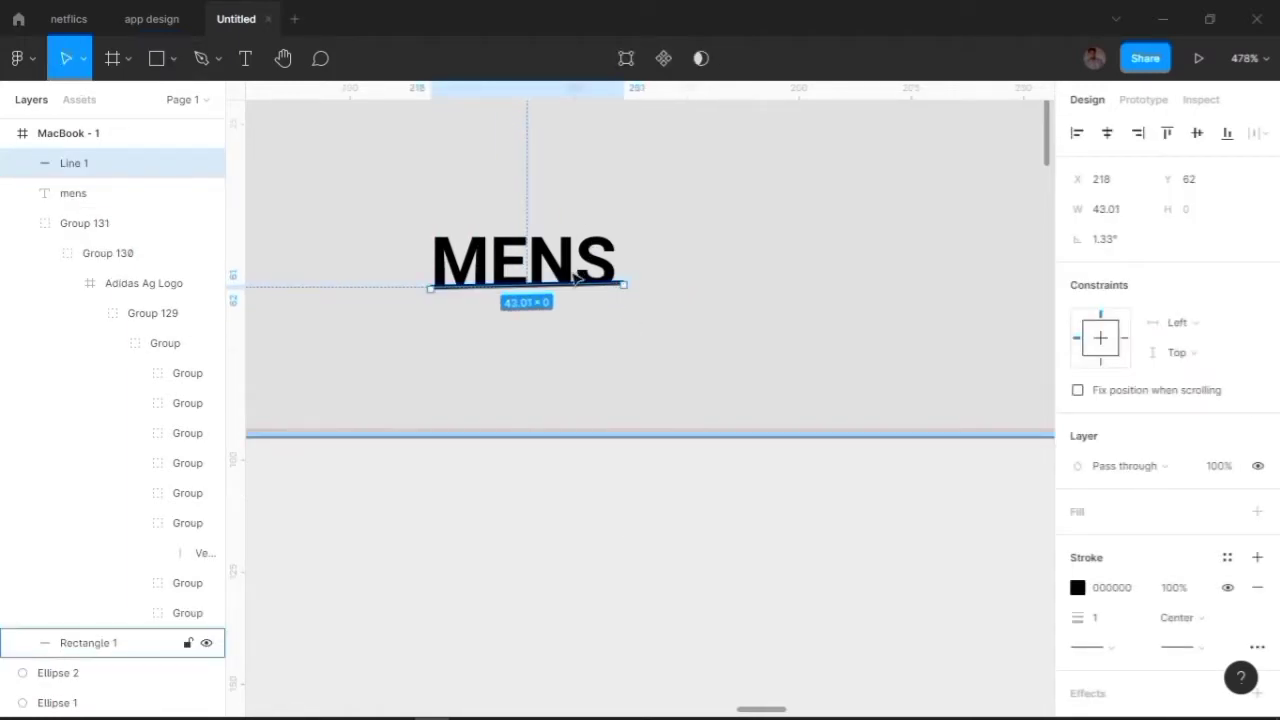
scroll(572, 273, "up", 3)
left_click(1103, 240)
type("0")
left_click(846, 411)
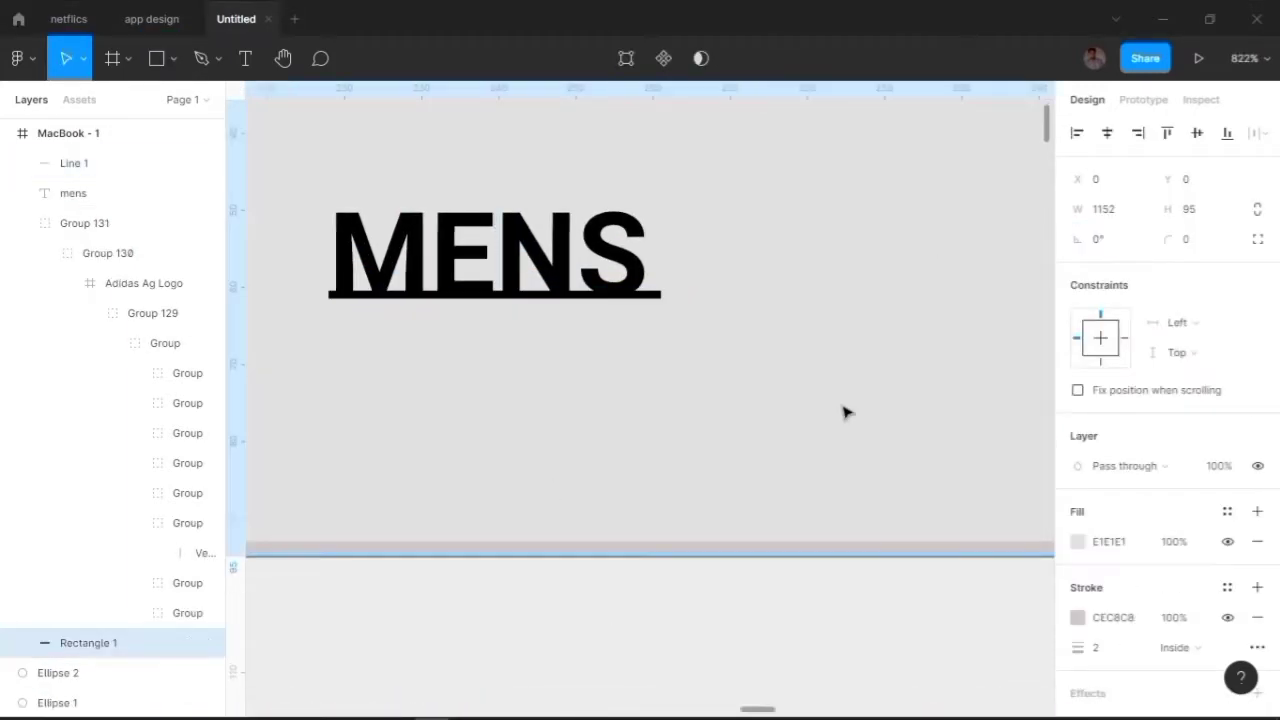
left_click(574, 292)
mouse_move(593, 264)
left_mouse_down()
mouse_move(577, 305)
mouse_move(585, 288)
left_mouse_up()
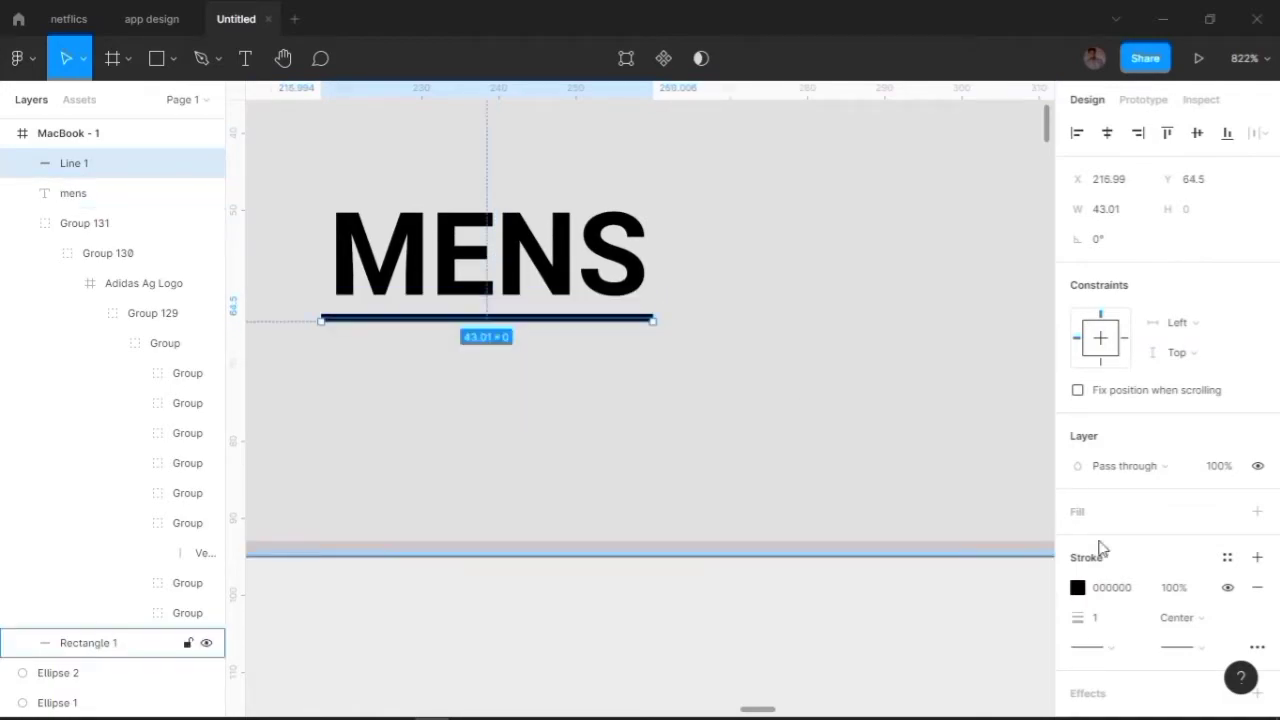
Give the underline a 2 px stroke, stretch it to span MENS, and keep it level.
left_click(1105, 617)
type("2")
key("Return")
left_click(646, 314)
scroll(646, 314, "up", 2)
left_click(677, 300)
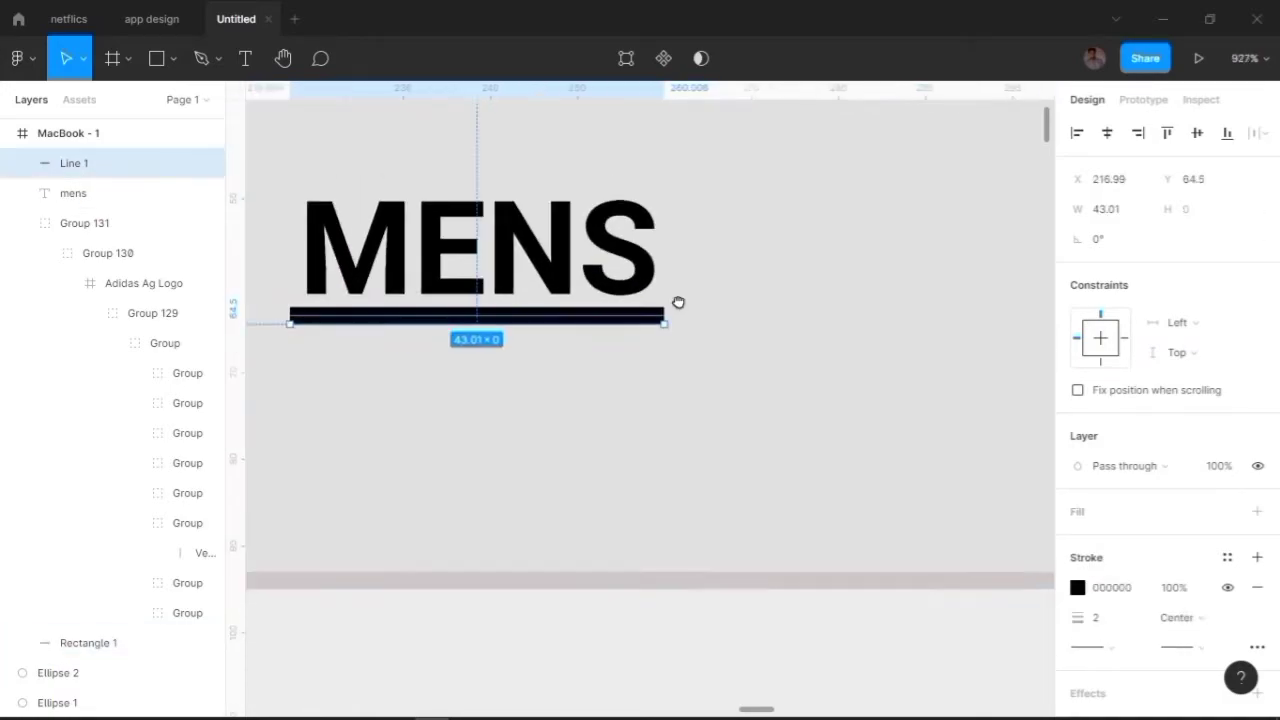
scroll(677, 300, "up", 2)
left_click_drag(908, 320, 920, 331)
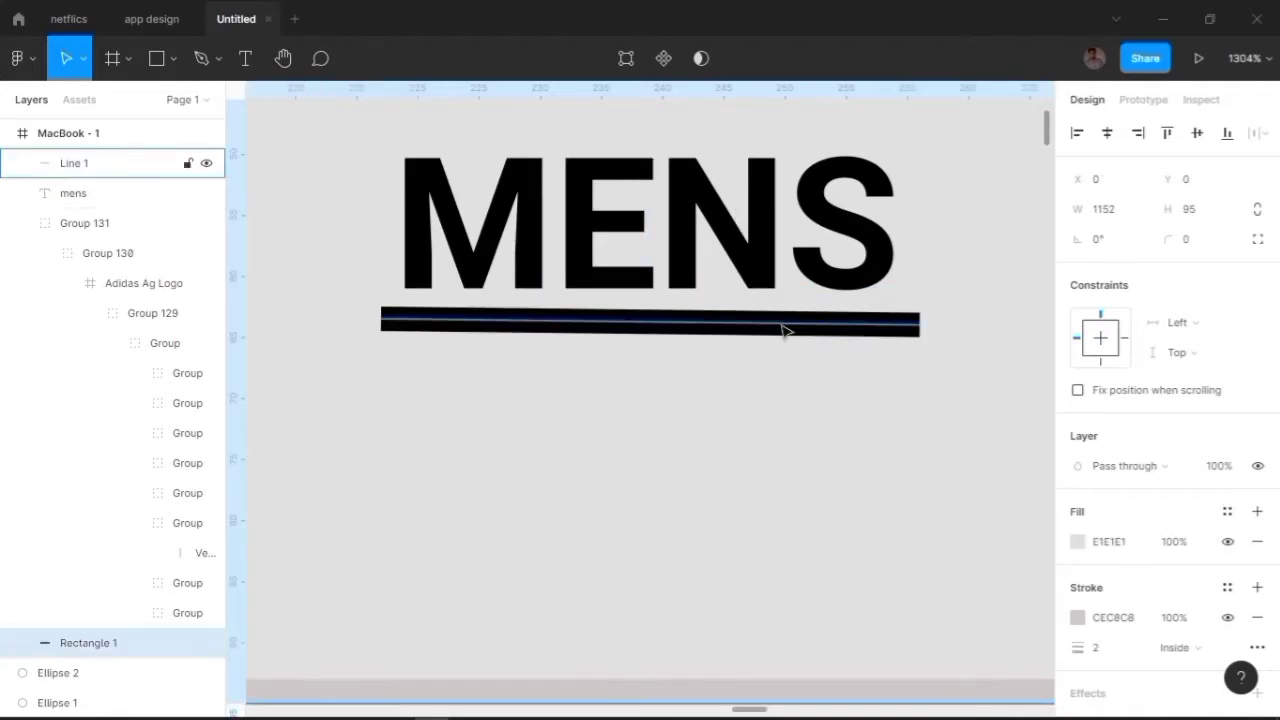
key("Return")
left_click(848, 331)
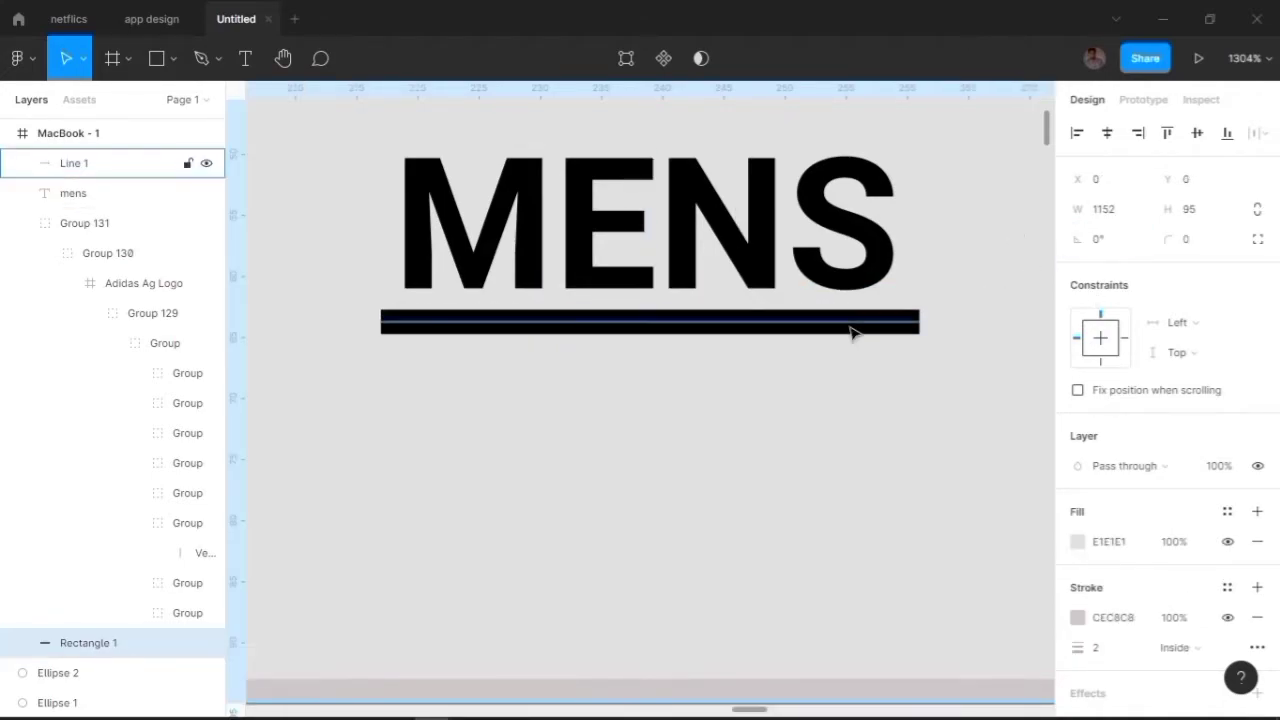
left_click(848, 331)
key("Up")
Group MENS with its underline as Group 132 and widen the group.
left_click(714, 216, "shift")
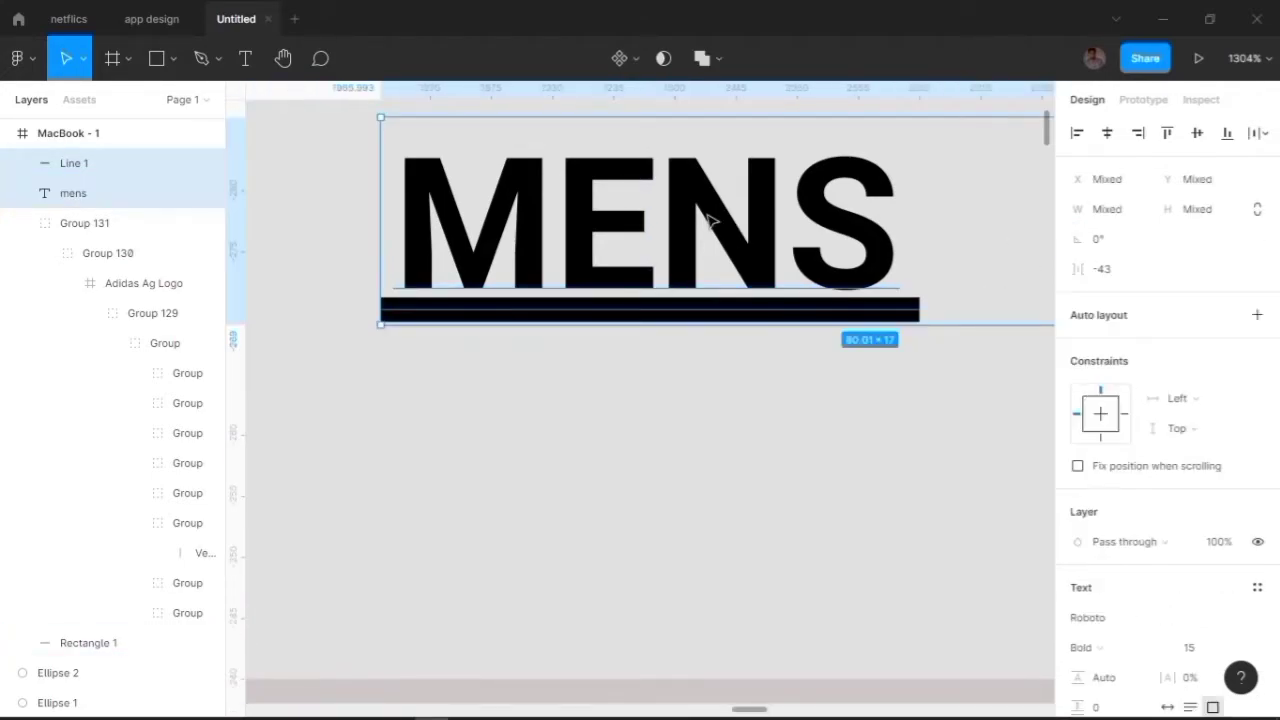
key("ctrl+g")
scroll(714, 216, "down", 5)
left_click(785, 212)
left_click(745, 215)
left_click_drag(763, 215, 875, 218)
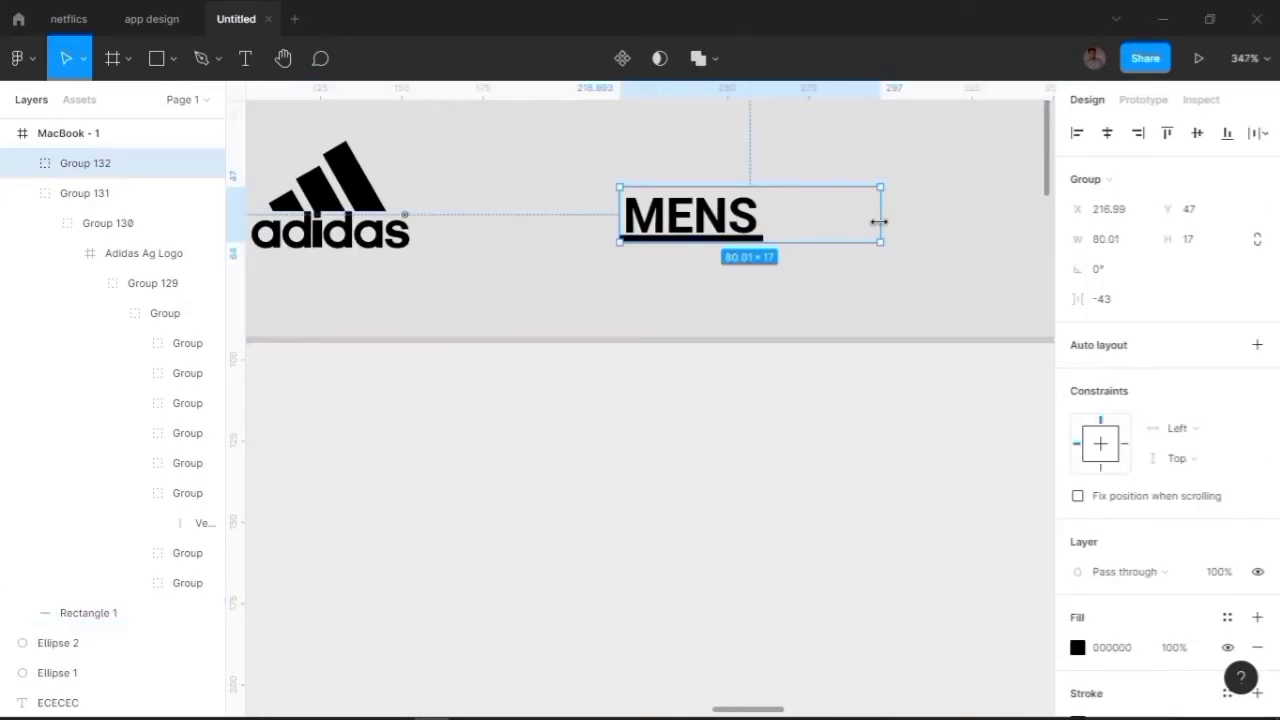
left_click(720, 323)
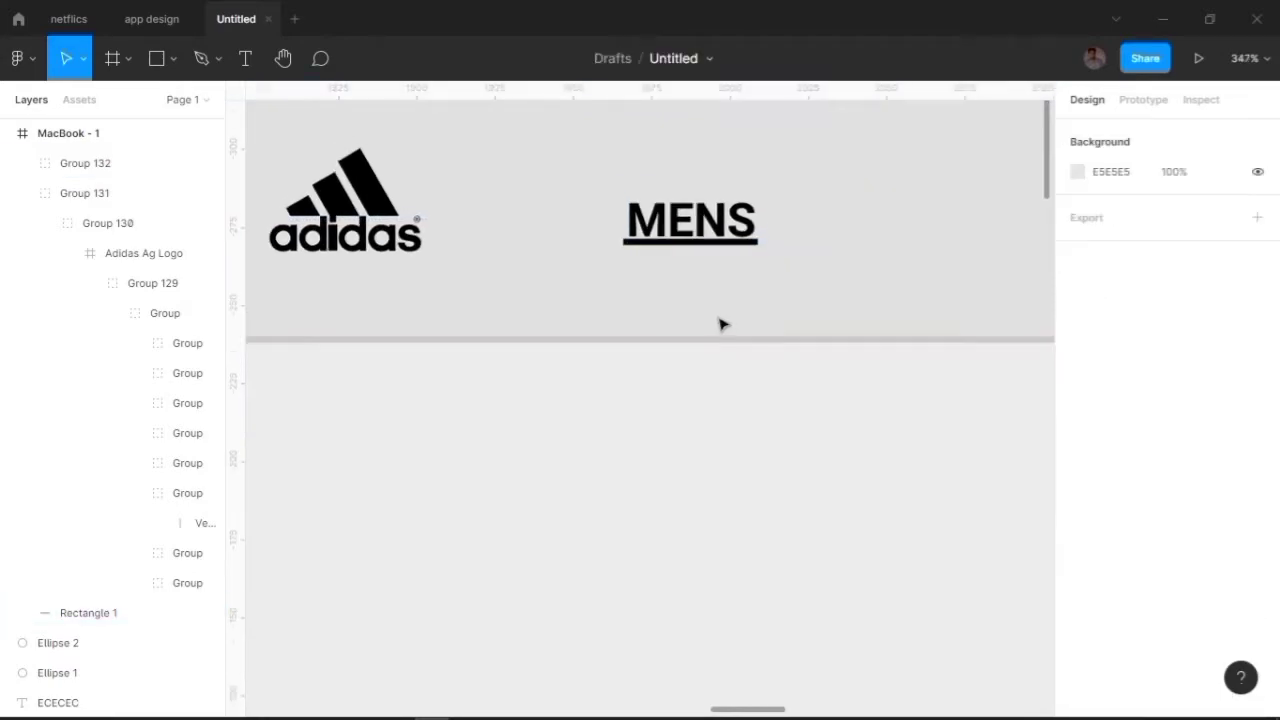
scroll(686, 323, "down", 5)
Change the MENS nav label's colour to grey.
left_click(655, 270)
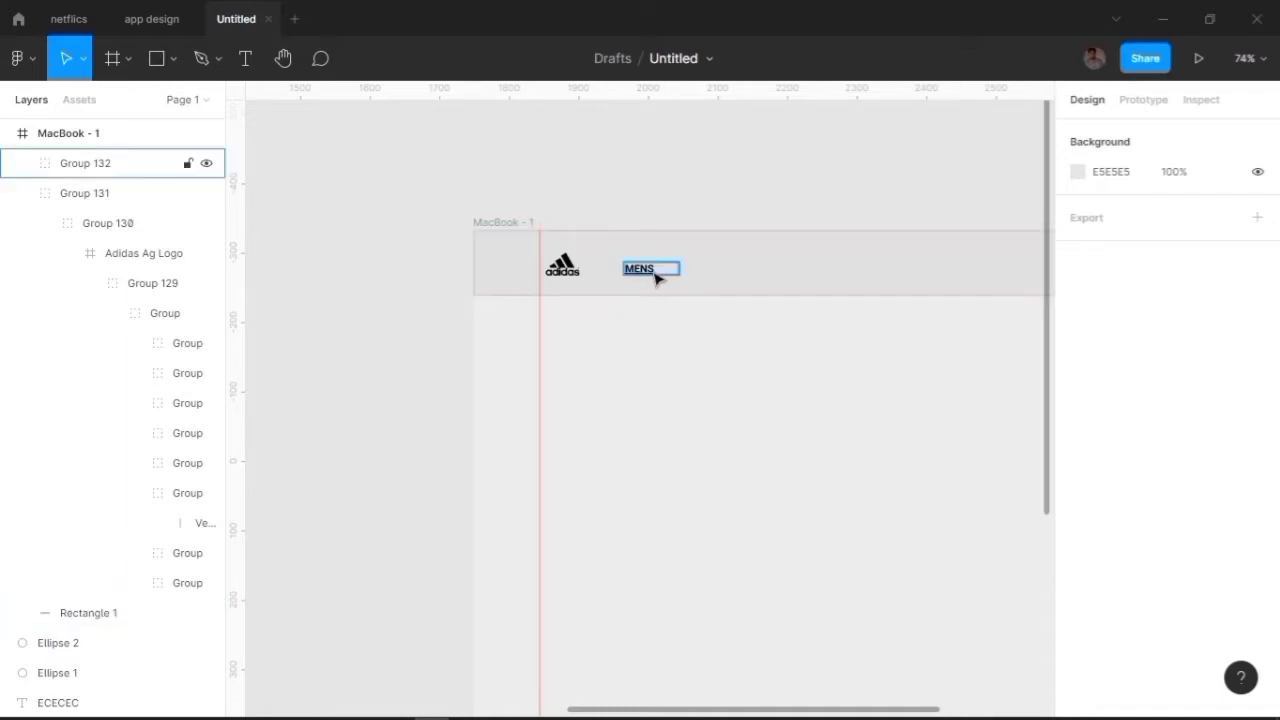
left_click(1077, 554)
left_click_drag(837, 307, 830, 376)
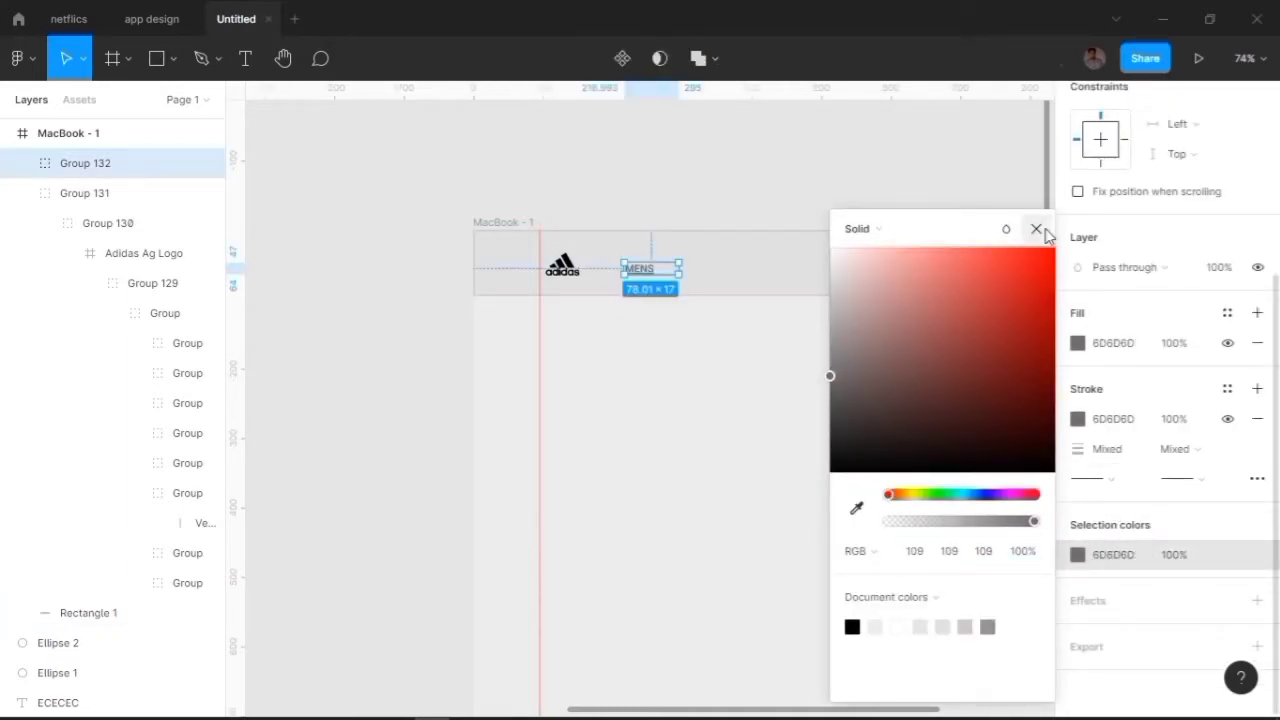
left_click(1036, 228)
Duplicate MENS, move the copy right and retype it as WOMENS.
left_click(22, 163)
left_click(90, 223)
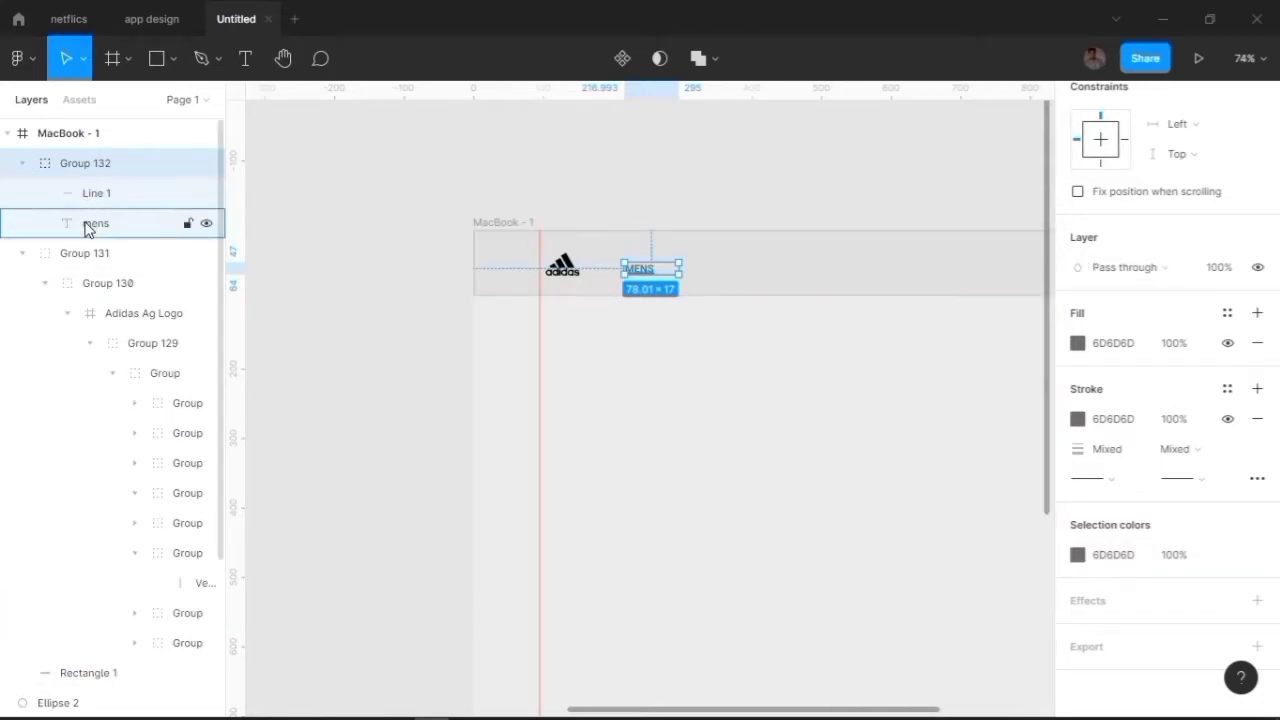
key("ctrl+d")
left_click_drag(660, 272, 726, 278)
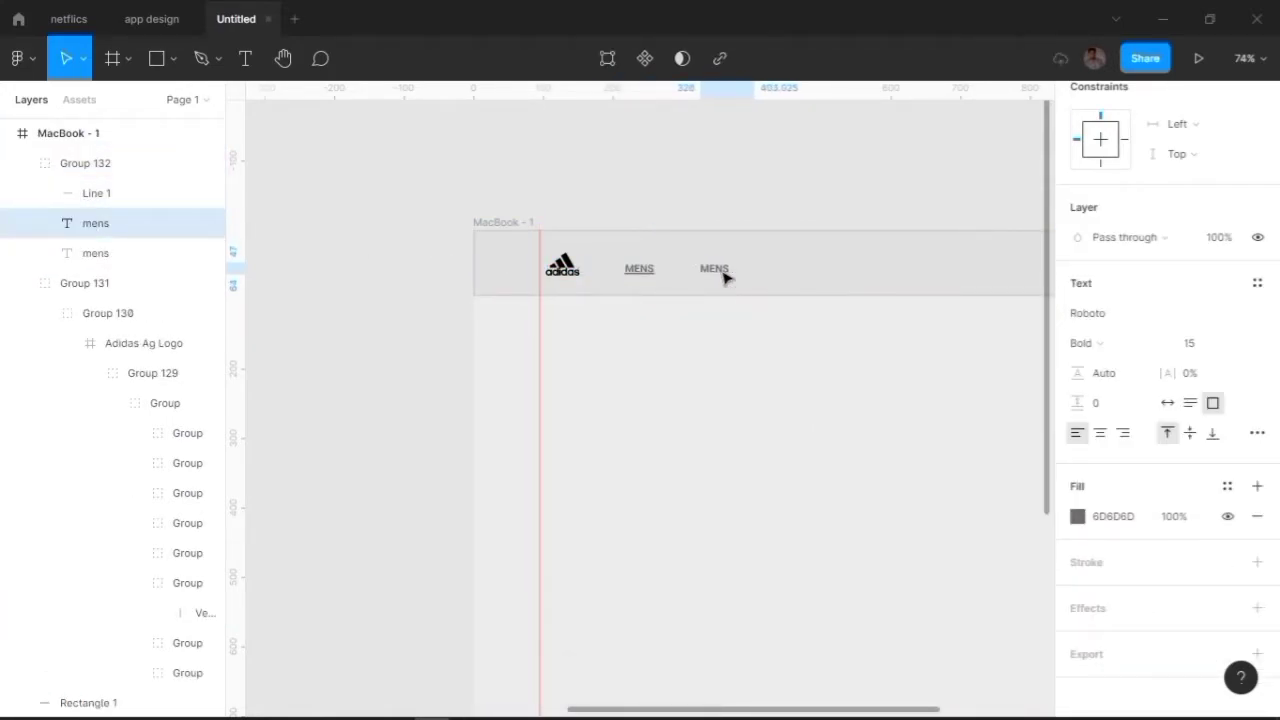
double_click(722, 262)
type("w")
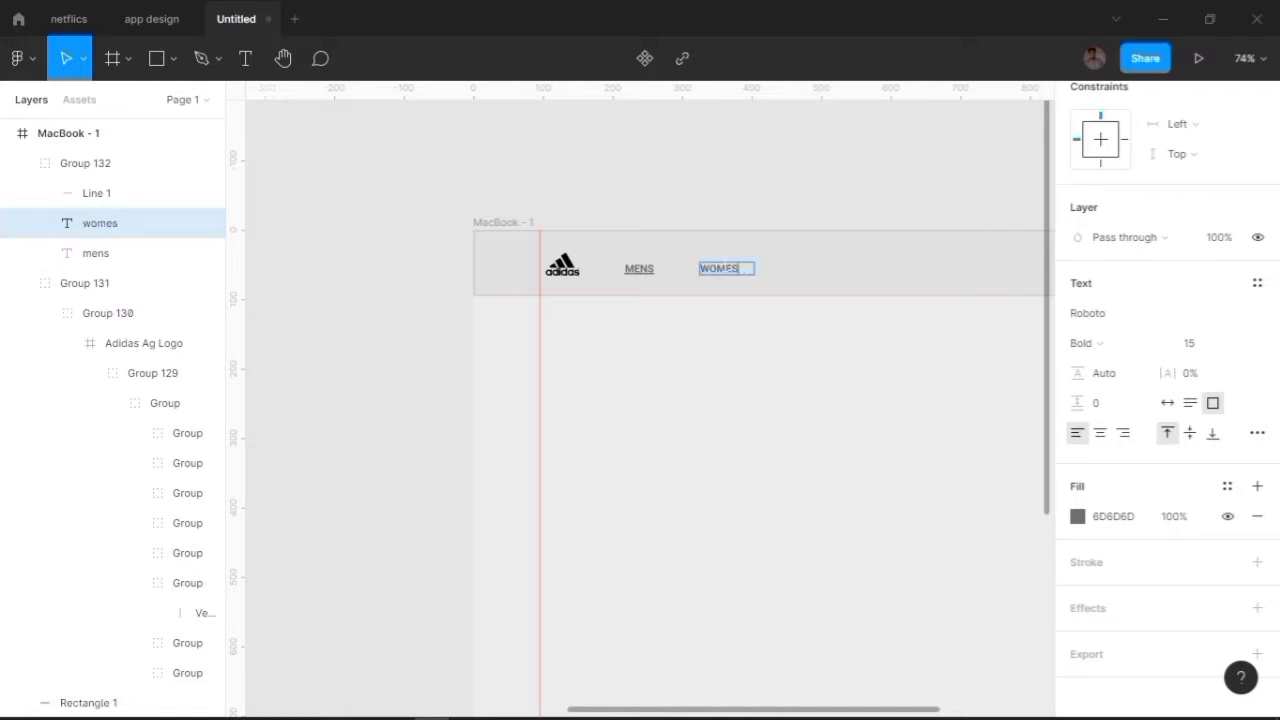
Add a copy of WOMENS to its right and retype it as BEST.
mouse_move(725, 268)
left_mouse_down()
mouse_move(845, 270)
mouse_move(832, 268)
left_mouse_up()
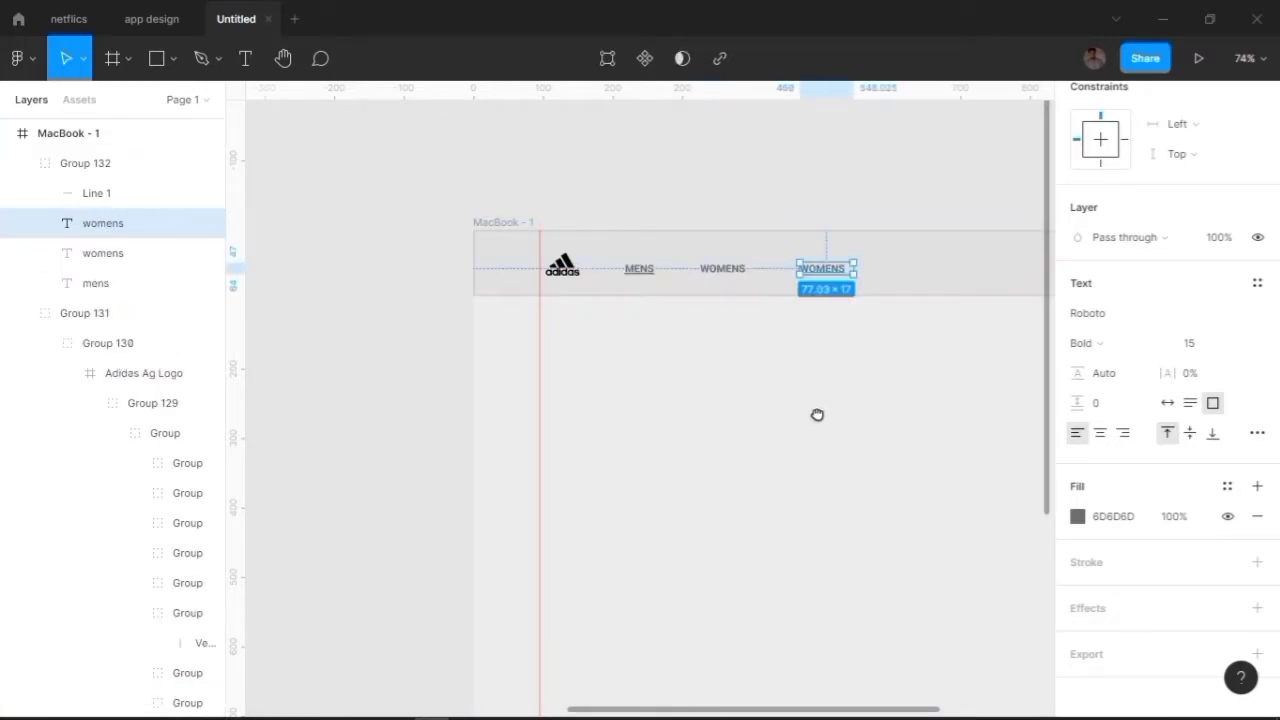
left_click_drag(817, 414, 760, 424)
double_click(775, 280)
type("t")
key("Escape")
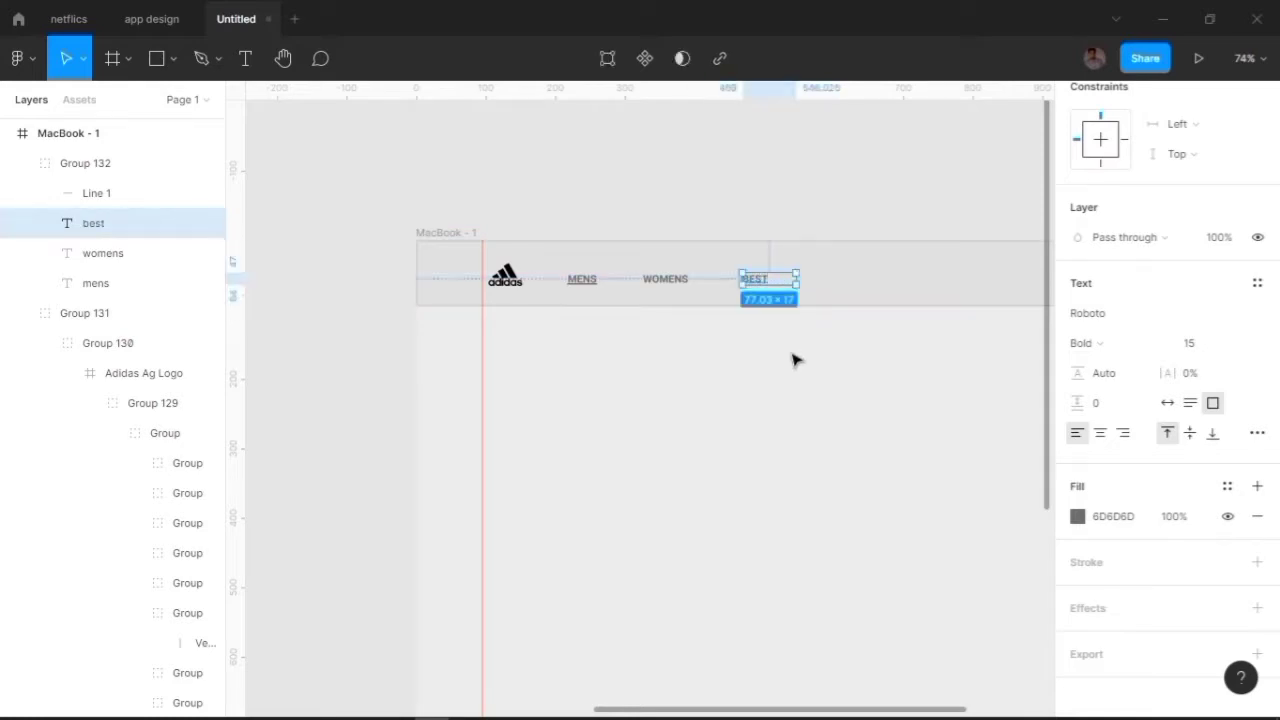
Duplicate the BEST label and move the copy further right.
left_click(826, 410)
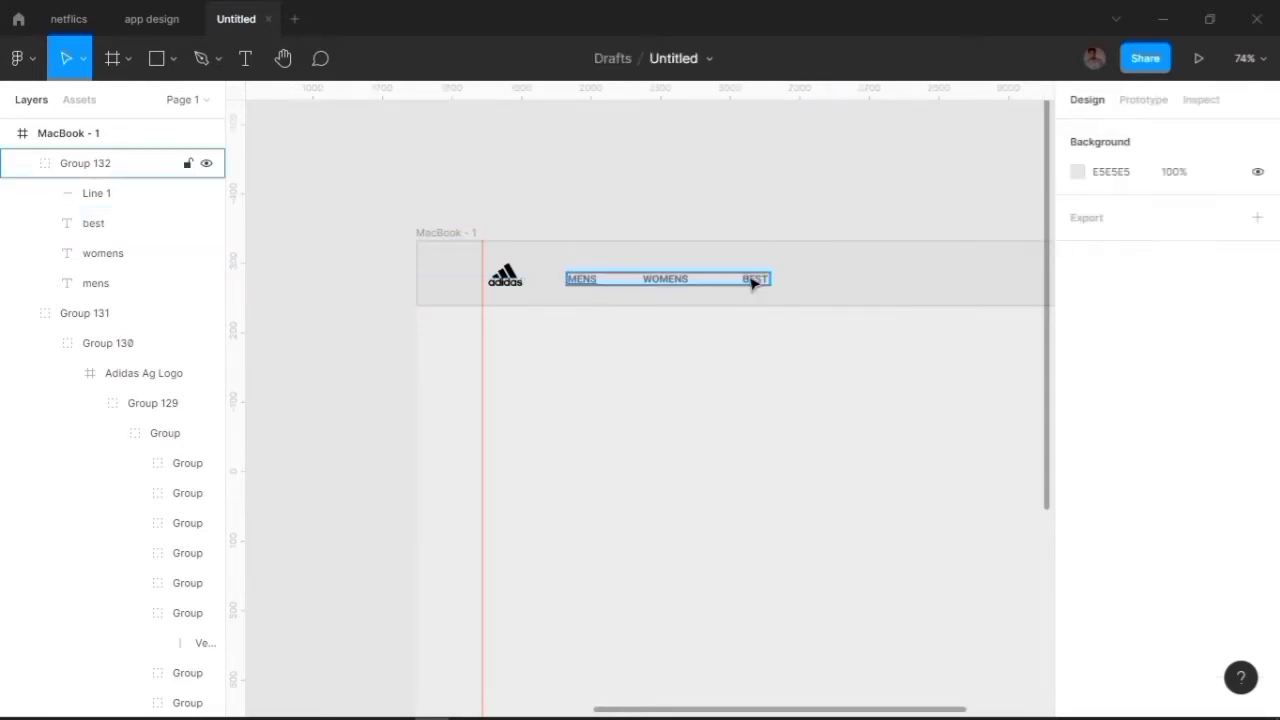
left_click(751, 280)
key("Escape")
left_click(757, 285, "ctrl")
key("ctrl+d")
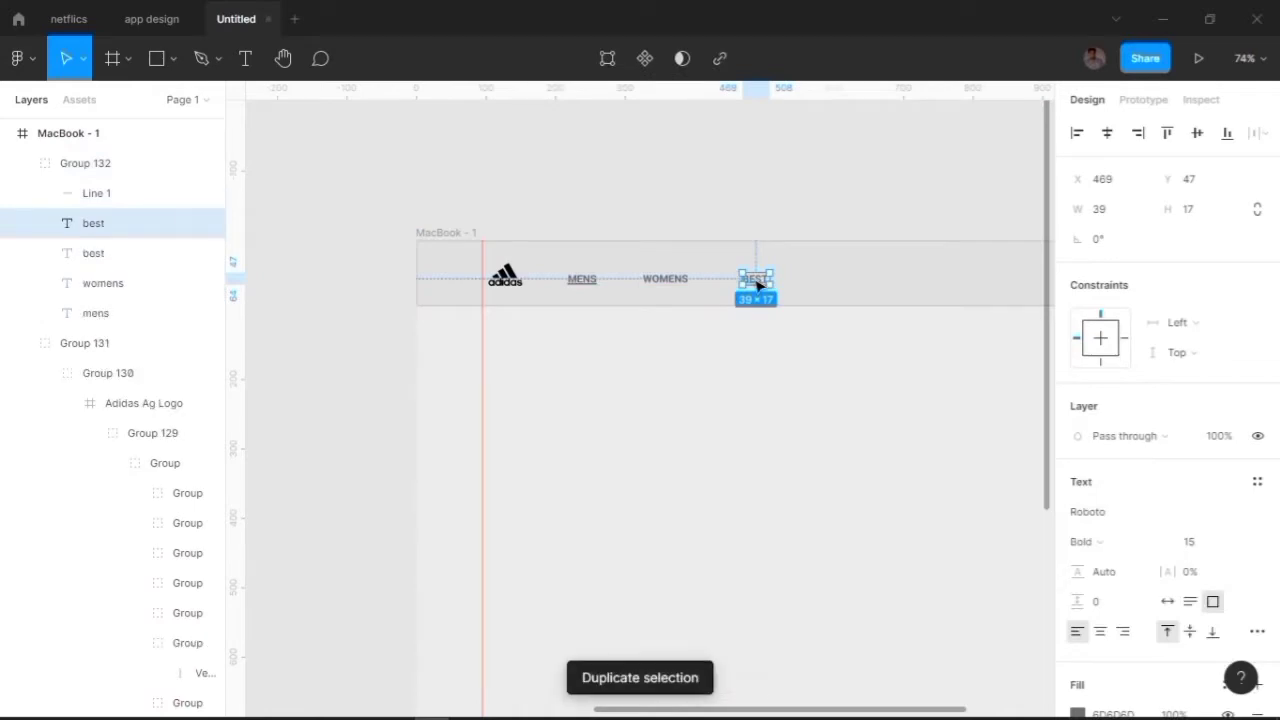
left_click_drag(757, 285, 831, 285)
left_click(851, 423)
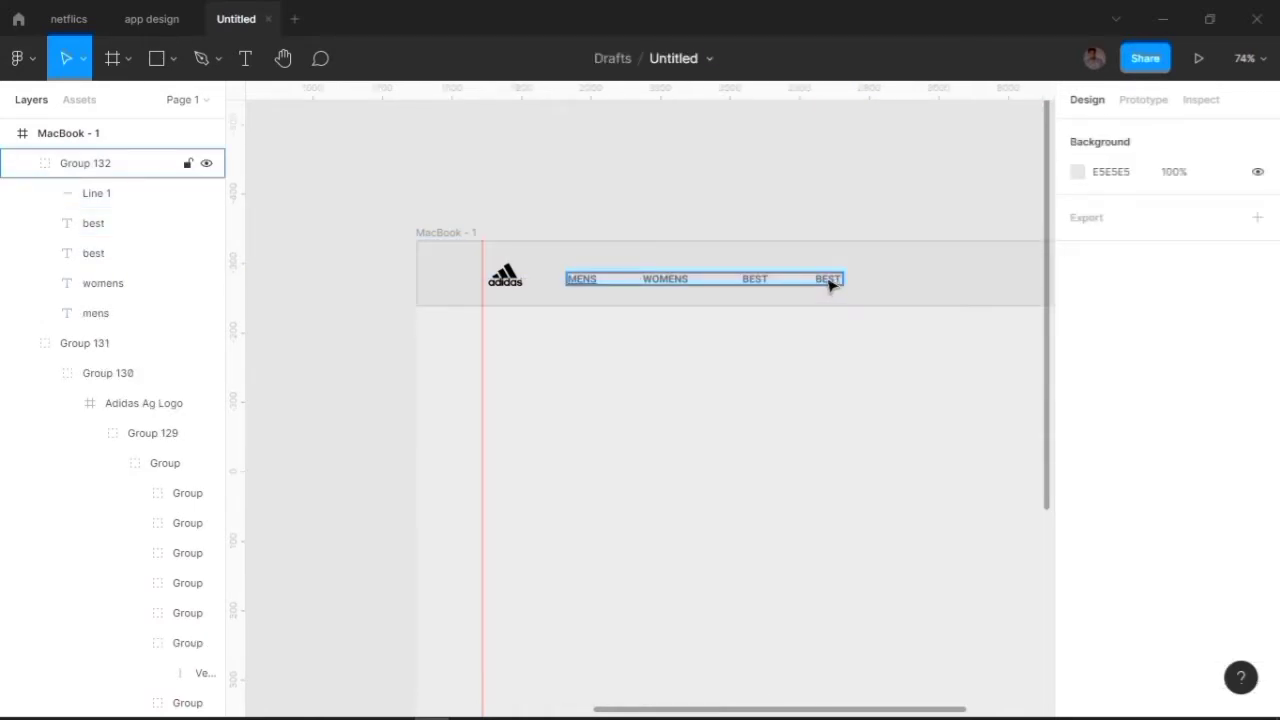
Retype the BEST copy as COLLECTION and widen its box to one line.
left_click(829, 286)
left_click(829, 286)
key("Return")
type("collection")
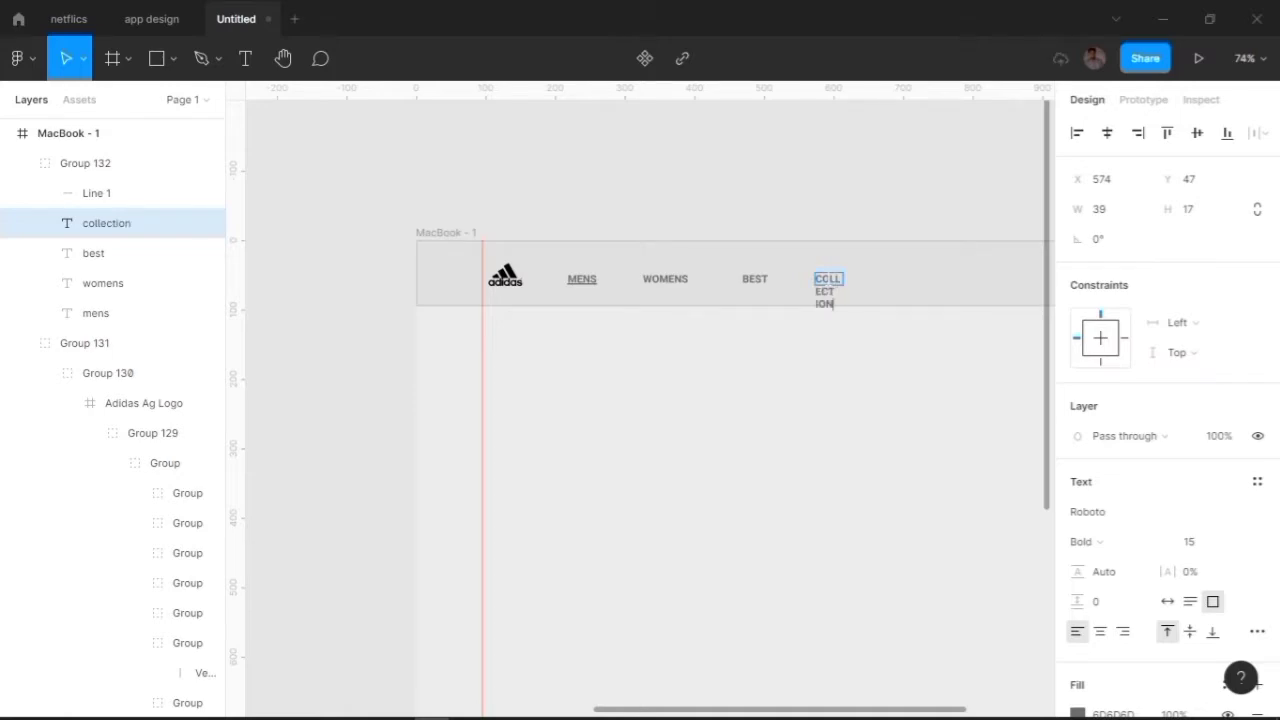
key("Escape")
scroll(851, 280, "up", 5, "ctrl")
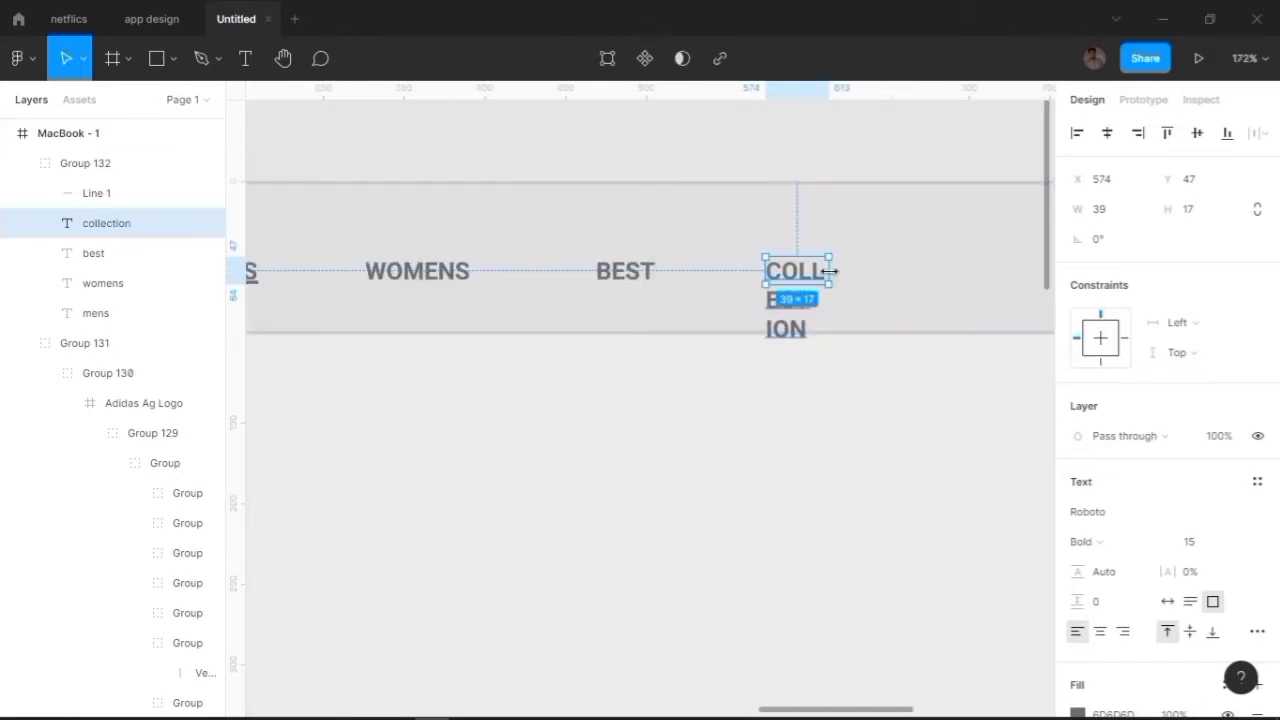
left_click_drag(833, 270, 918, 268)
left_click(849, 357)
scroll(829, 346, "down", 5, "ctrl")
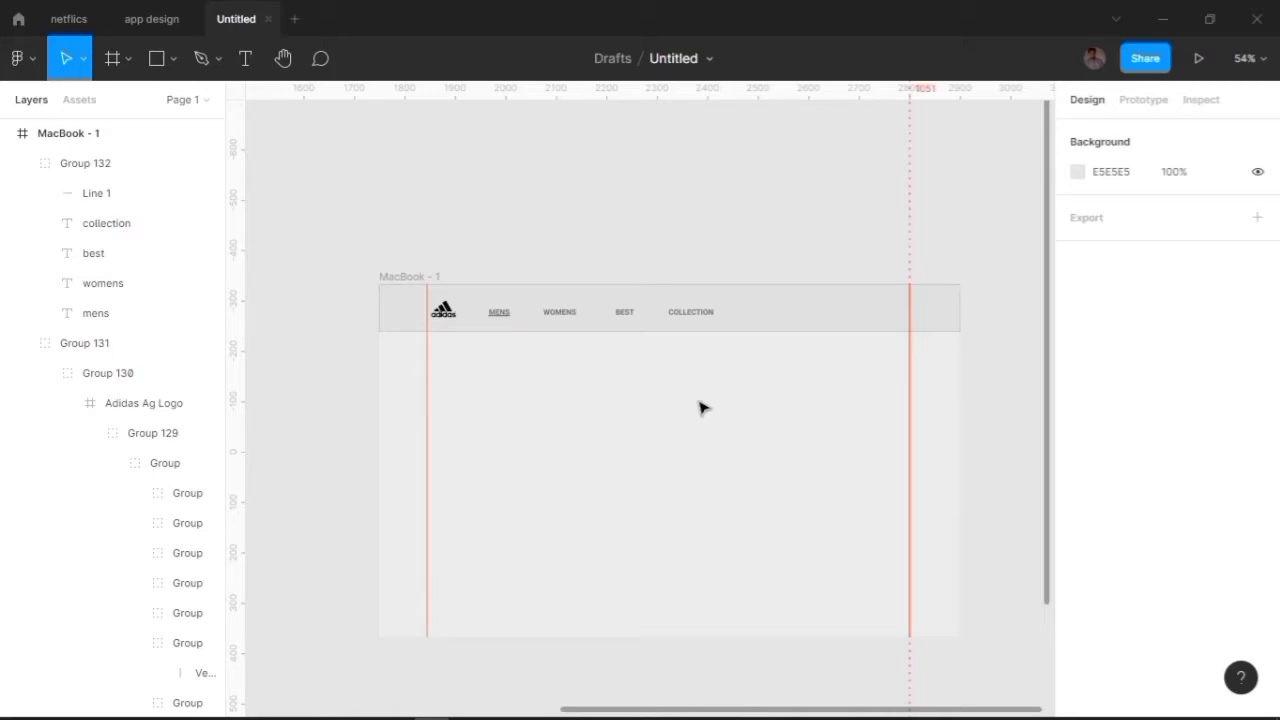
Place a COLLECTION copy at the header's right end and retype it as EN/HI.
left_click(691, 313)
left_click(693, 314)
key("ctrl+d")
mouse_move(688, 316)
left_mouse_down()
mouse_move(900, 327)
mouse_move(894, 318)
left_mouse_up()
double_click(886, 312)
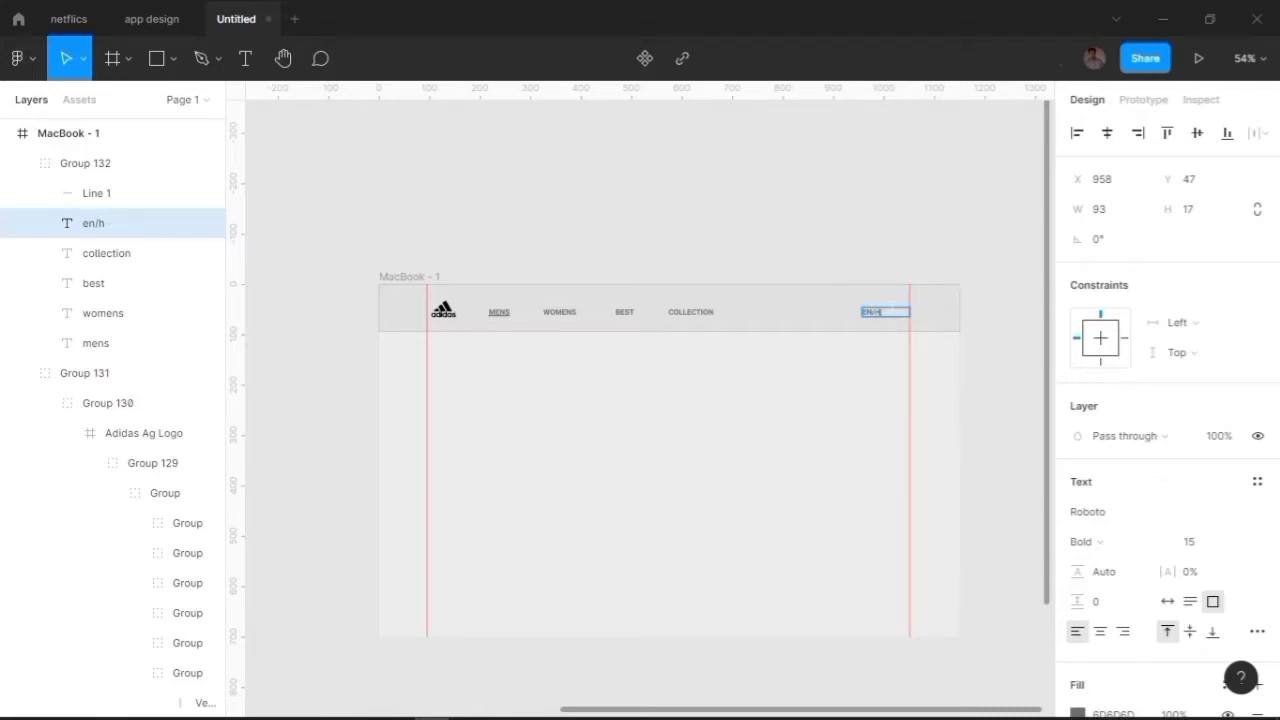
key("Escape")
key("Escape")
Review the finished header labels, ending with the adidas logo group selected.
scroll(957, 280, "up", 5, "ctrl")
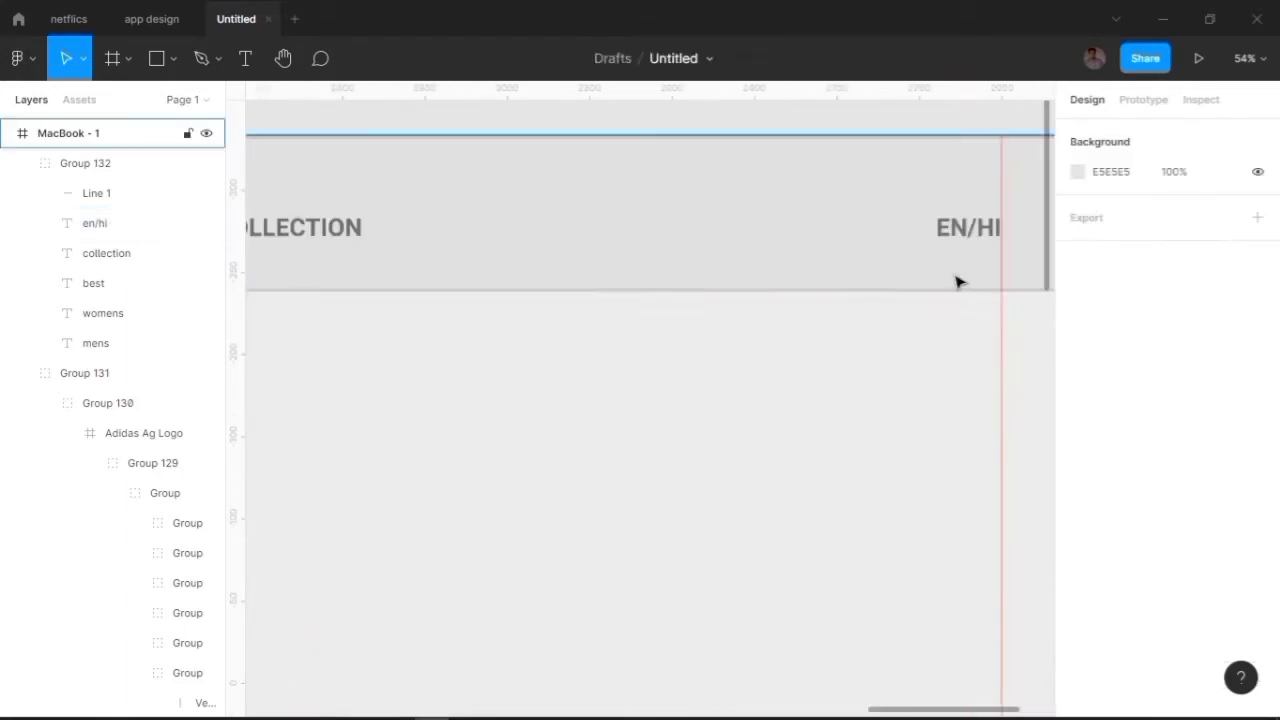
left_click(973, 234)
left_click(810, 395)
scroll(810, 395, "down", 5, "ctrl")
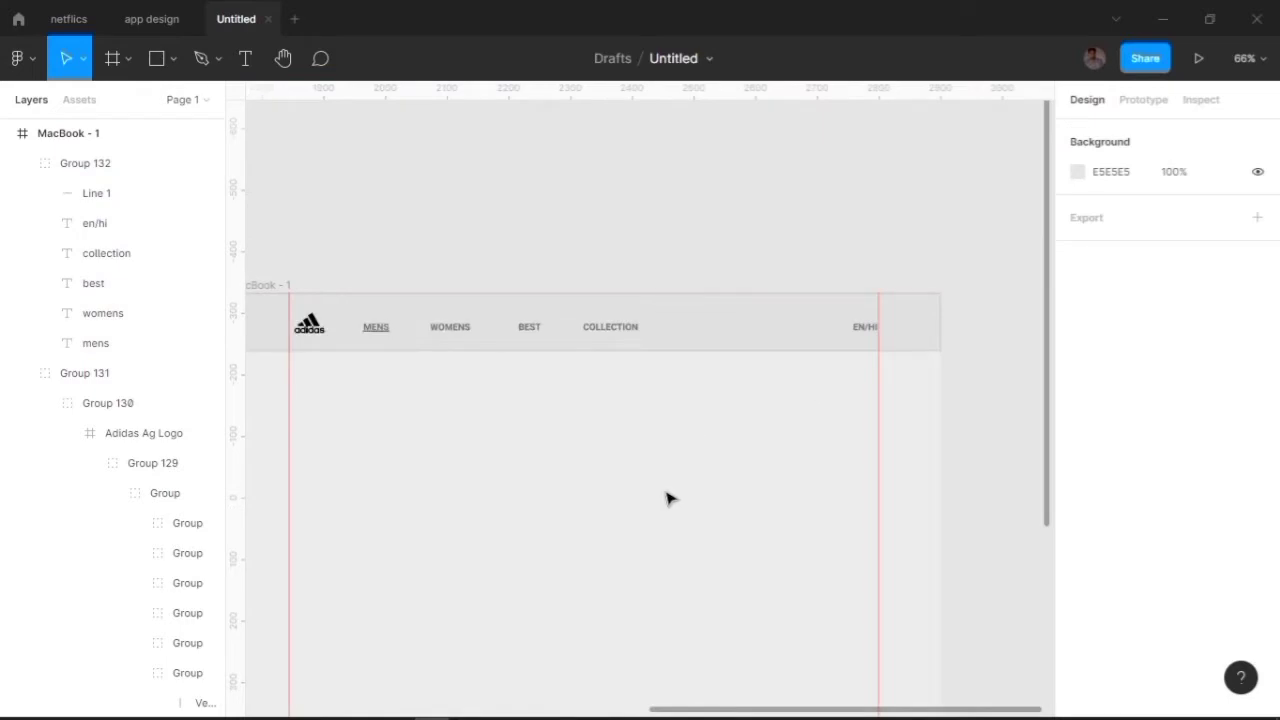
scroll(471, 323, "left", 3)
left_click(463, 307)
Open the page frame's options menu, then dismiss it.
left_click(537, 391)
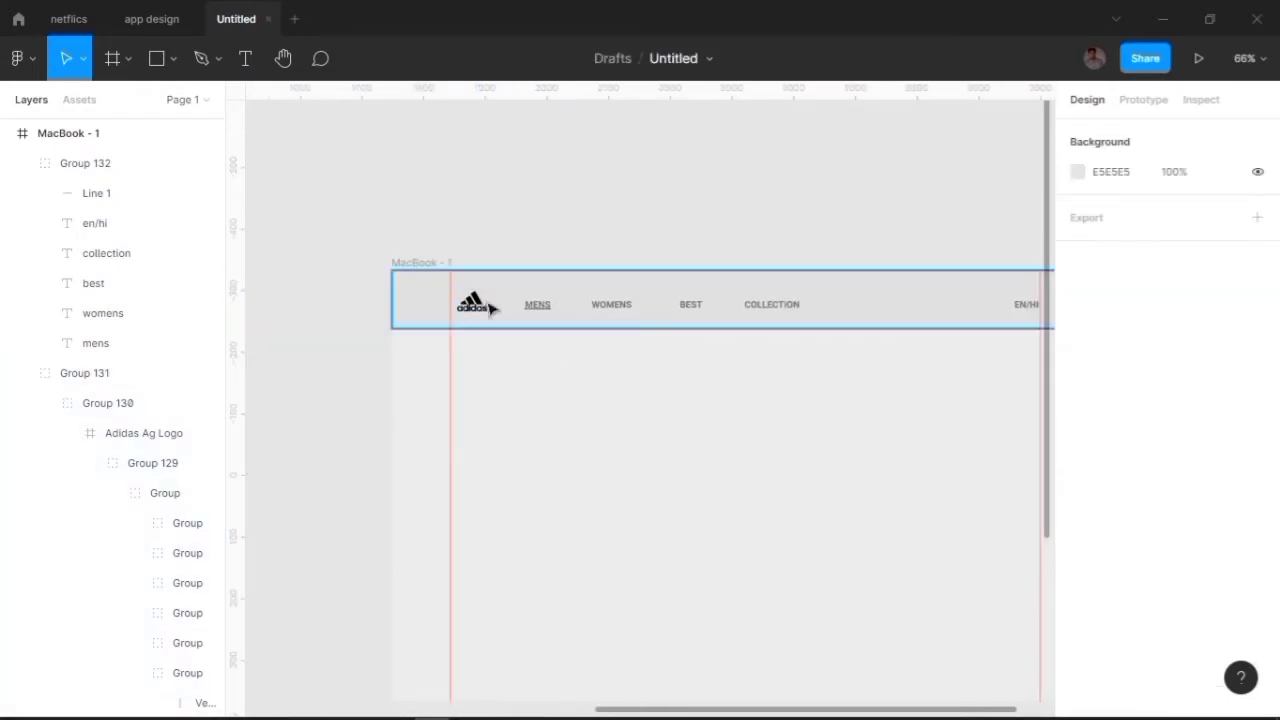
right_click(474, 480)
key("Escape")
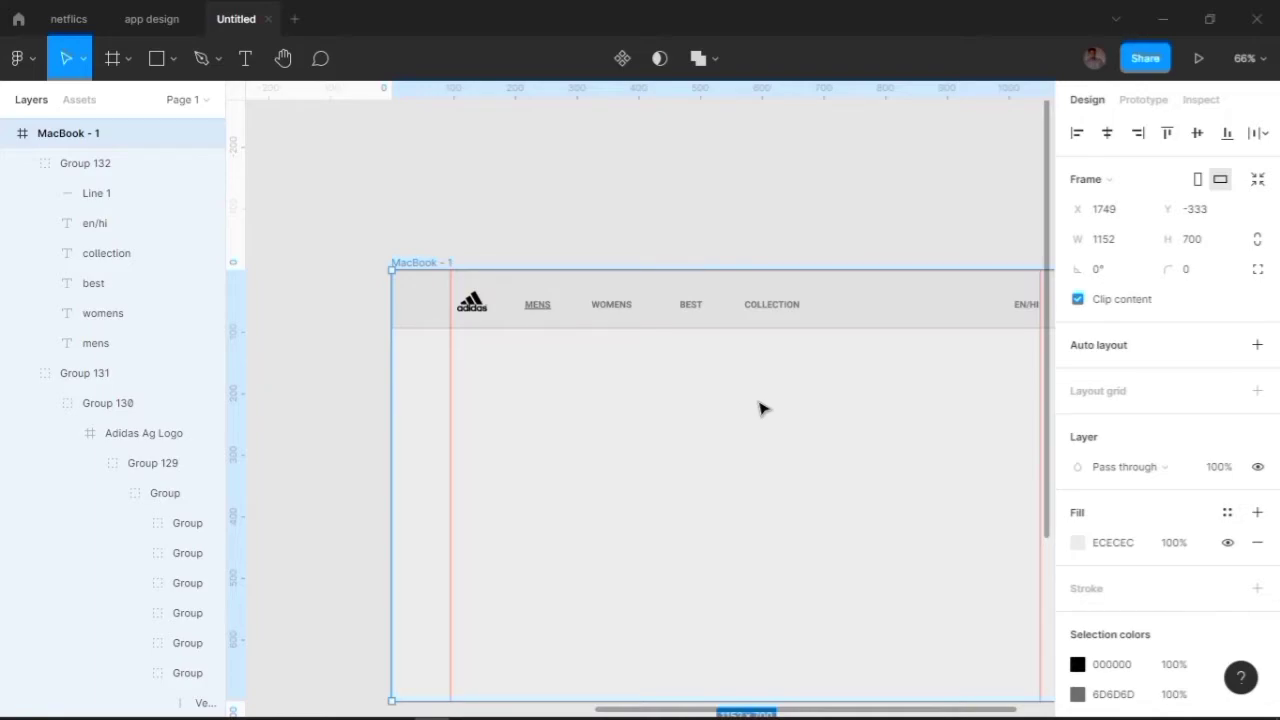
scroll(760, 408, "down", 2, "ctrl")
scroll(637, 423, "down", 2)
Insert an inbox icon from the frame's plugin icon browser.
right_click(601, 400)
mouse_move(714, 568)
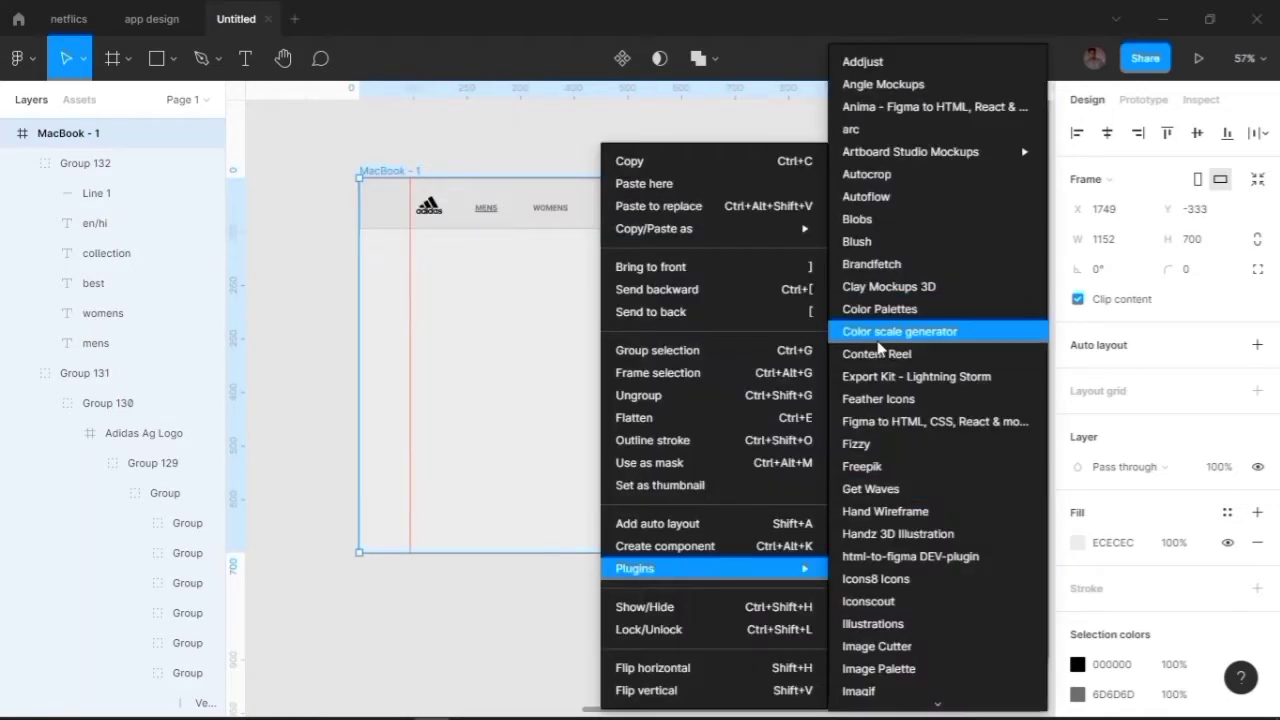
scroll(897, 240, "down", 5)
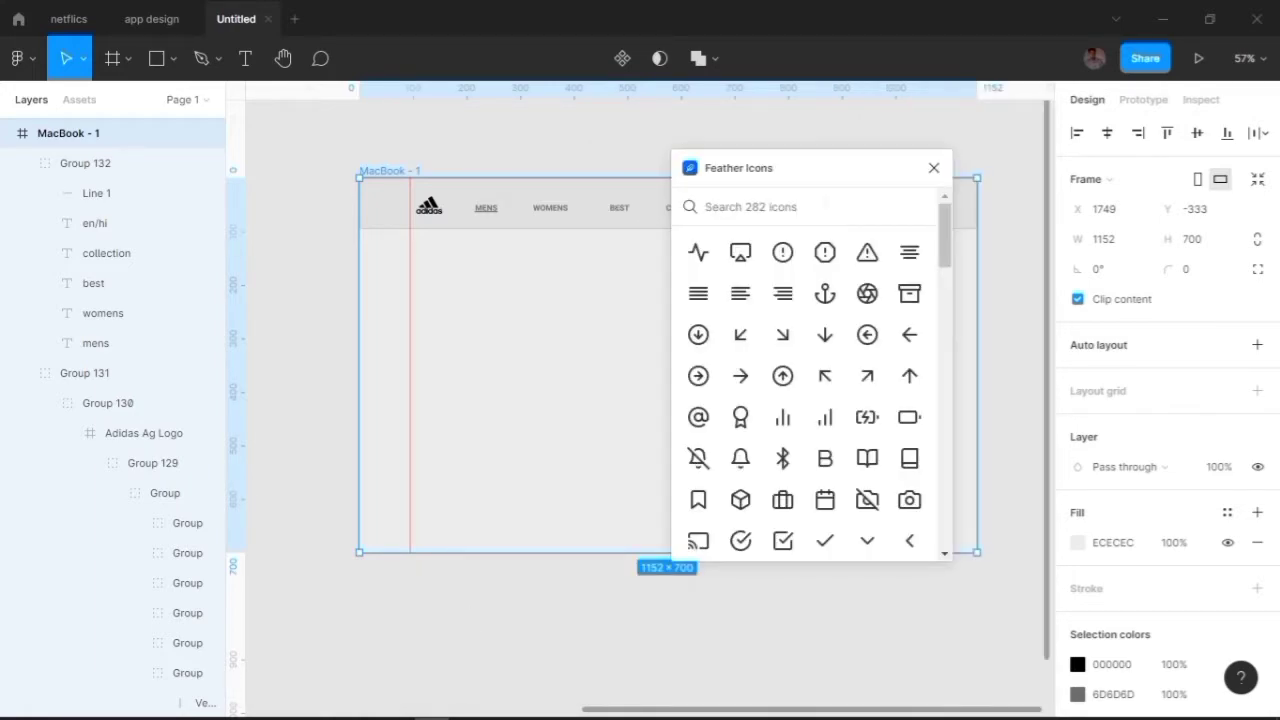
scroll(908, 335, "down", 4)
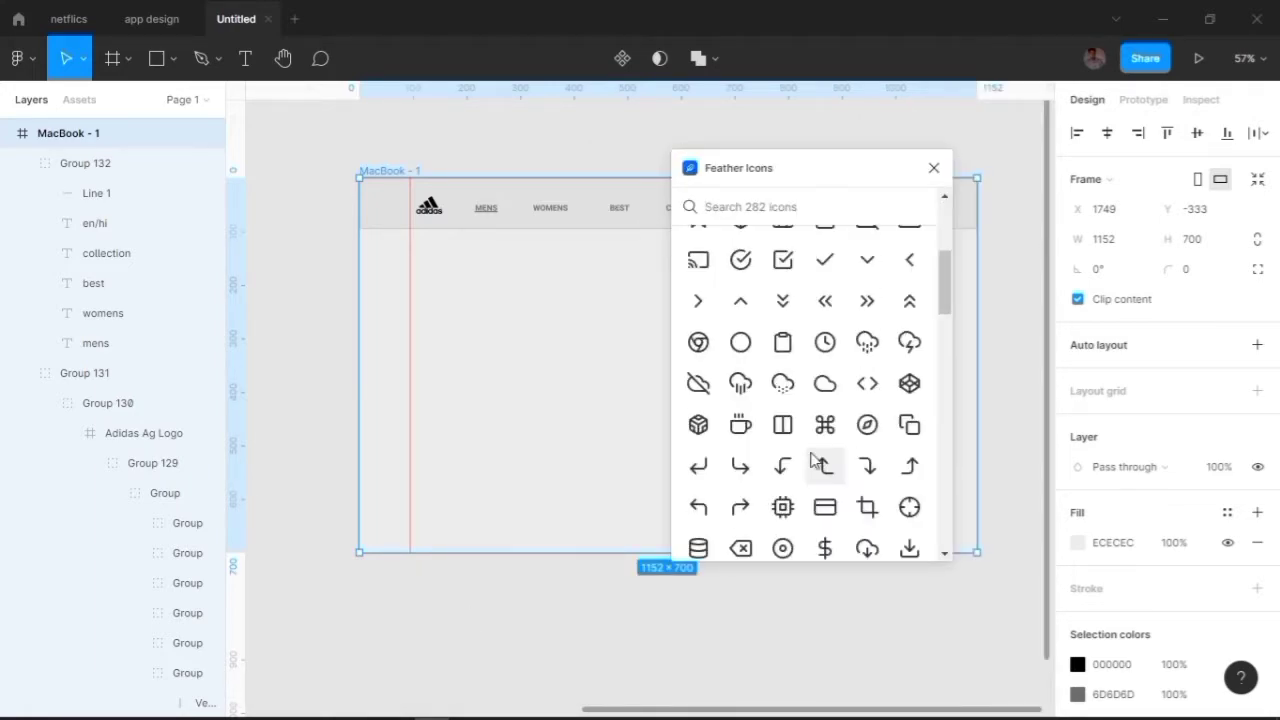
scroll(908, 335, "down", 1)
scroll(877, 412, "down", 4)
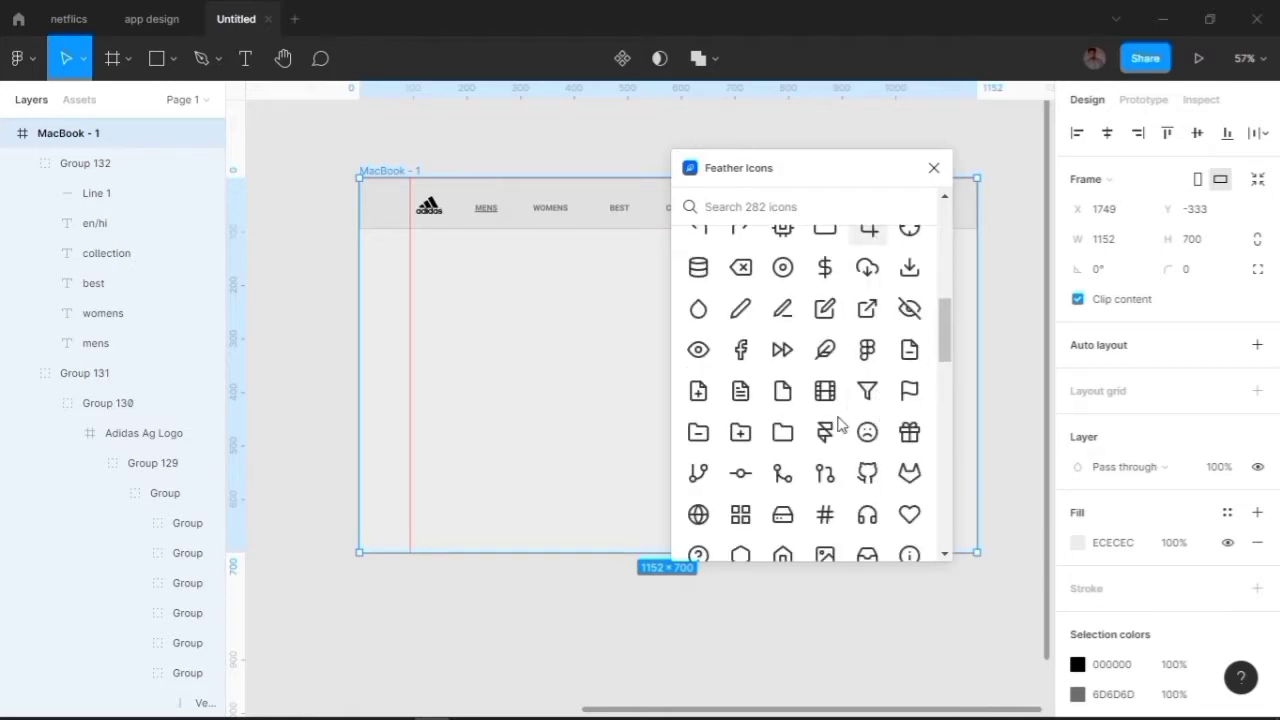
scroll(831, 407, "down", 2)
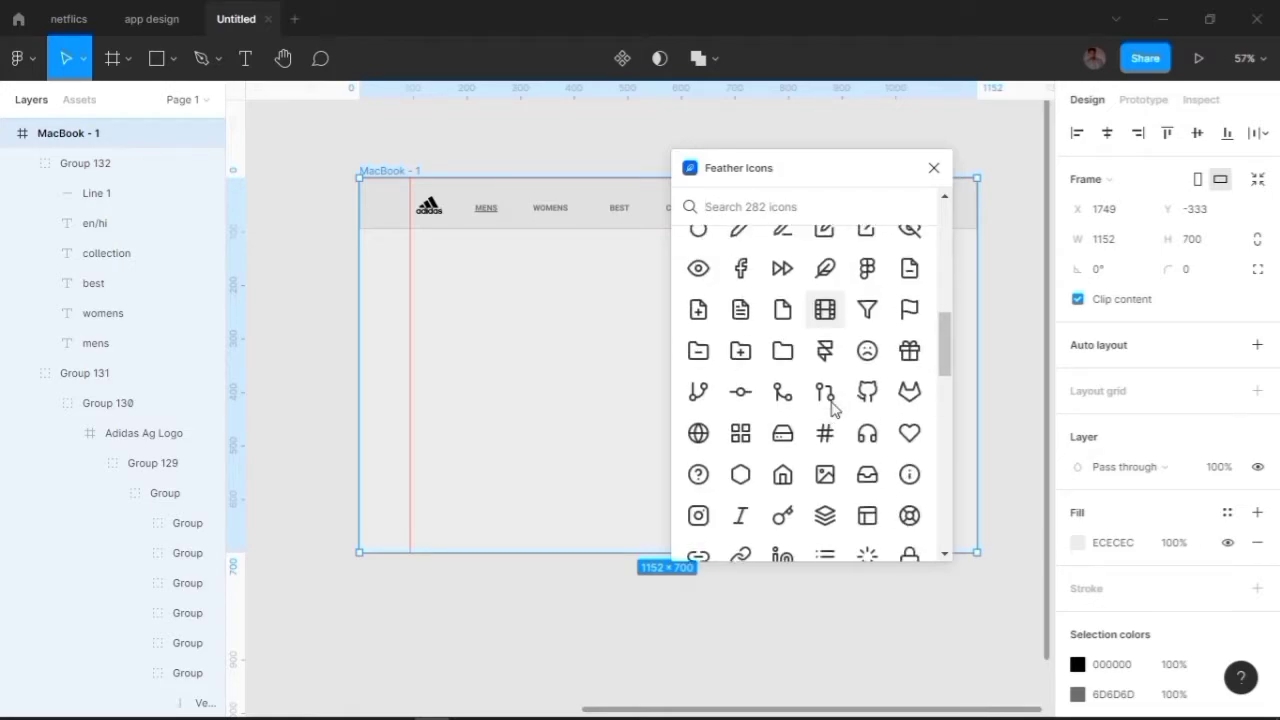
left_click(867, 462)
left_click(934, 170)
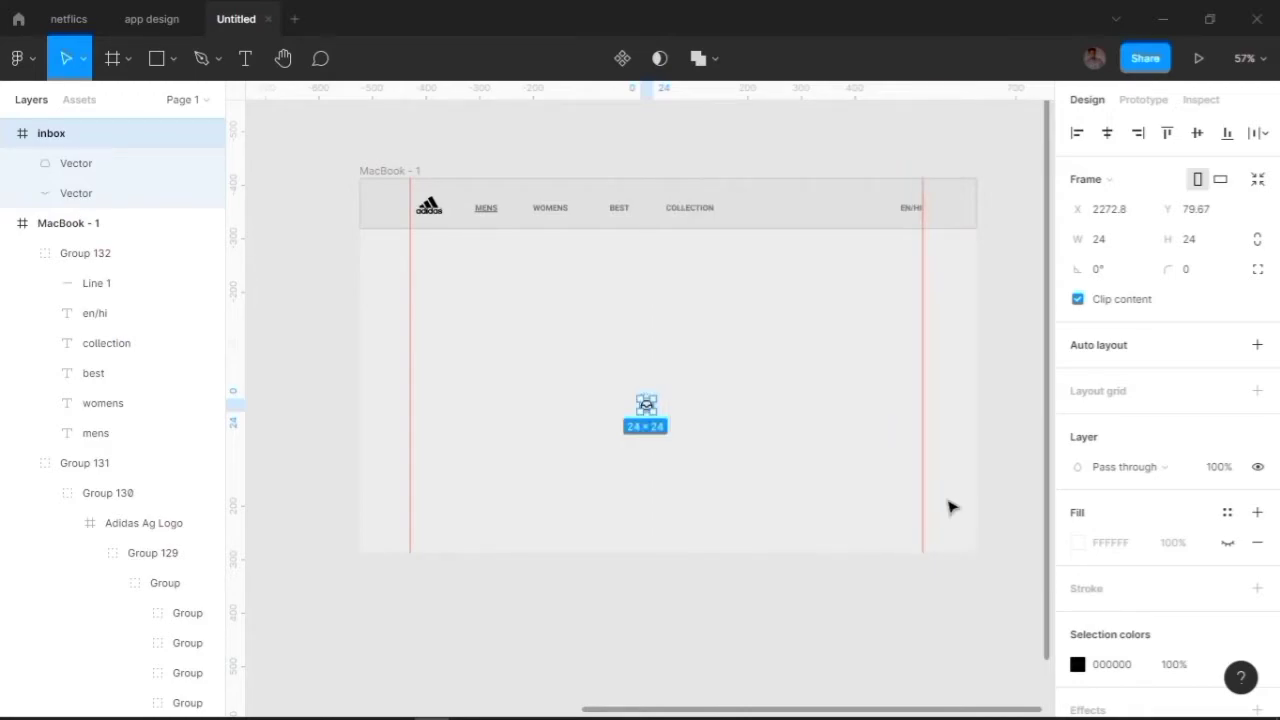
Group the inbox icon and place it beside EN/HI in the header.
scroll(654, 423, "up", 3, "ctrl")
left_click(632, 400)
key("ctrl+g")
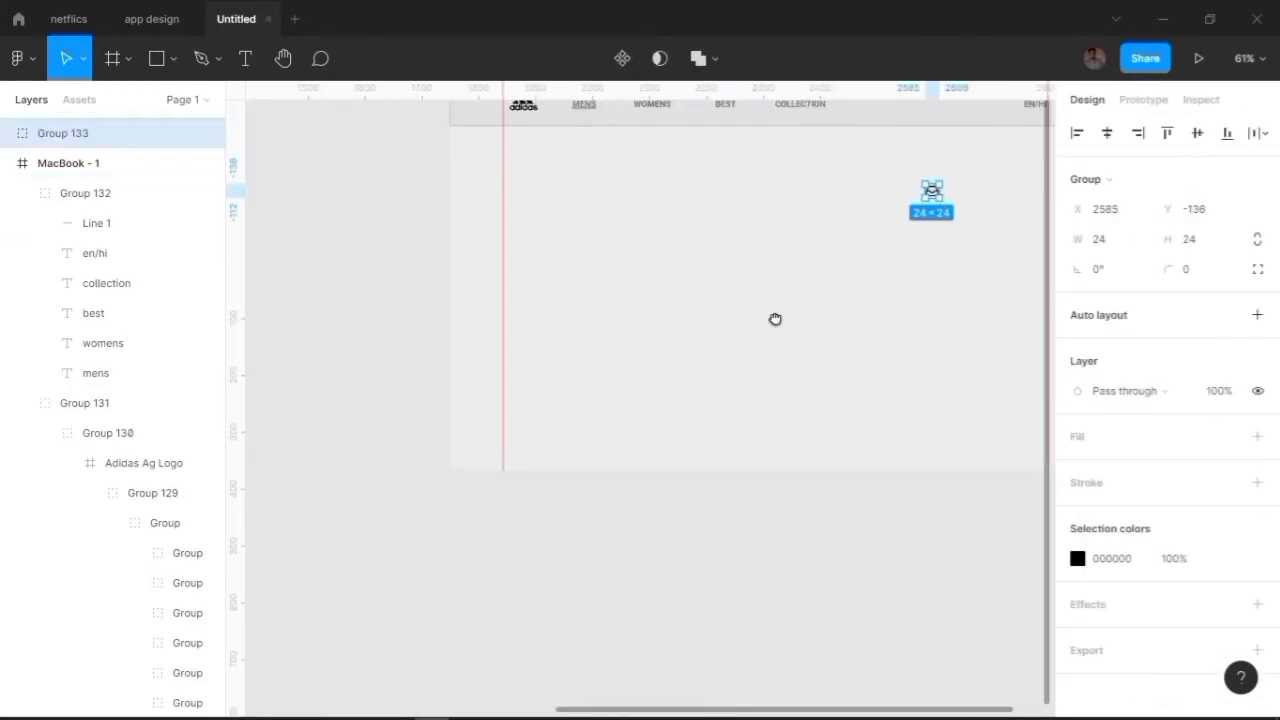
left_click_drag(732, 350, 821, 350)
key("ctrl+z")
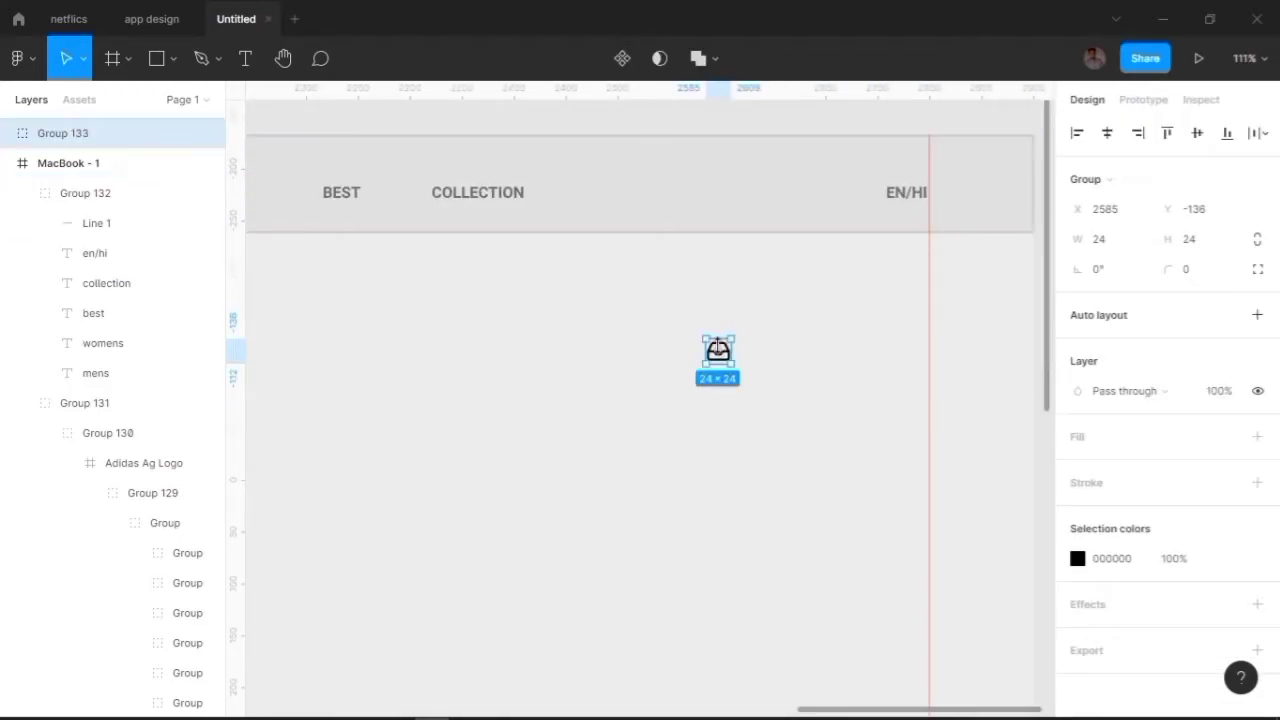
left_click_drag(740, 348, 865, 198)
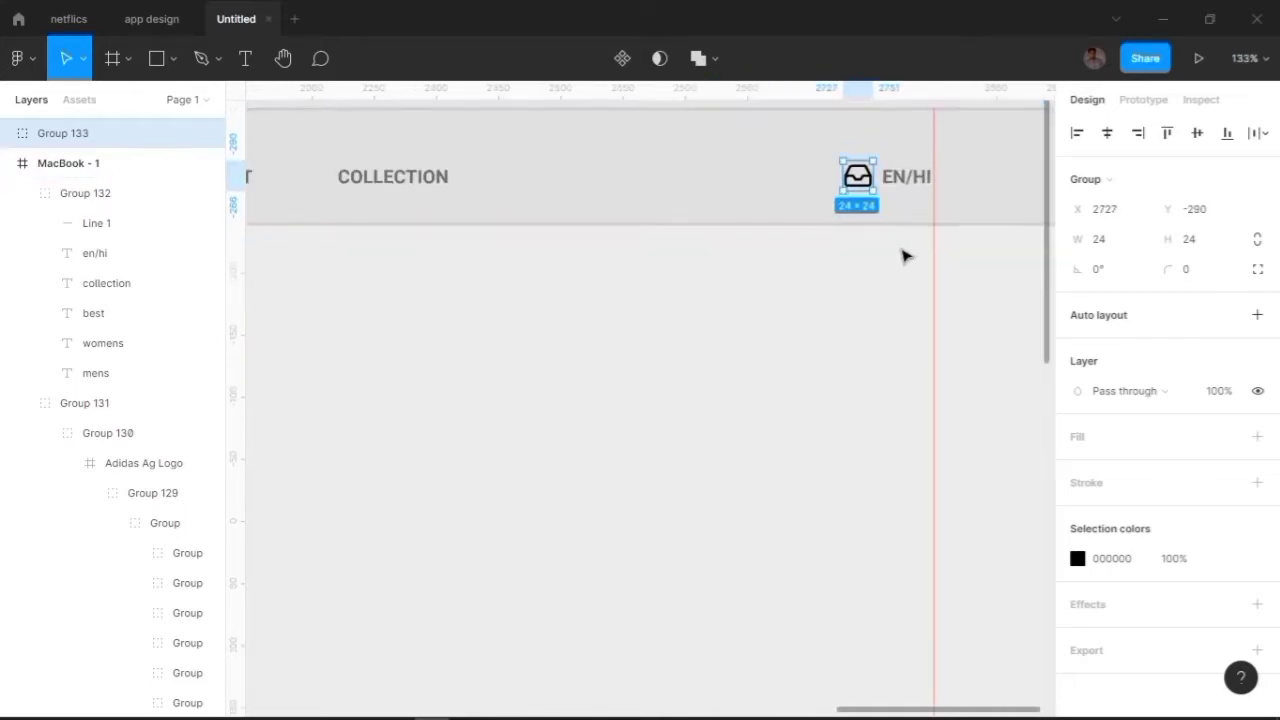
Inspect the inbox icon's shapes and nudge the icon slightly left.
scroll(903, 251, "up", 5, "ctrl")
left_click(725, 236, "ctrl")
scroll(725, 236, "up", 5, "ctrl")
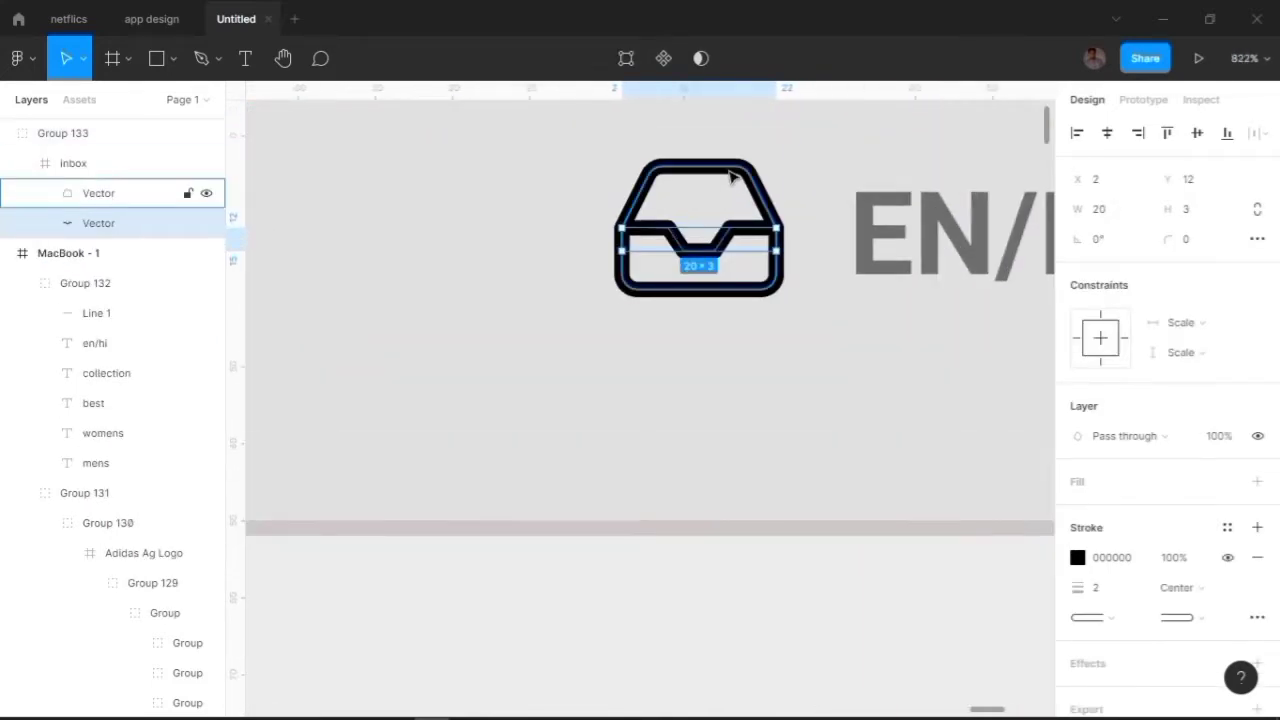
left_click(734, 168)
scroll(718, 280, "down", 3, "ctrl")
left_click(718, 280)
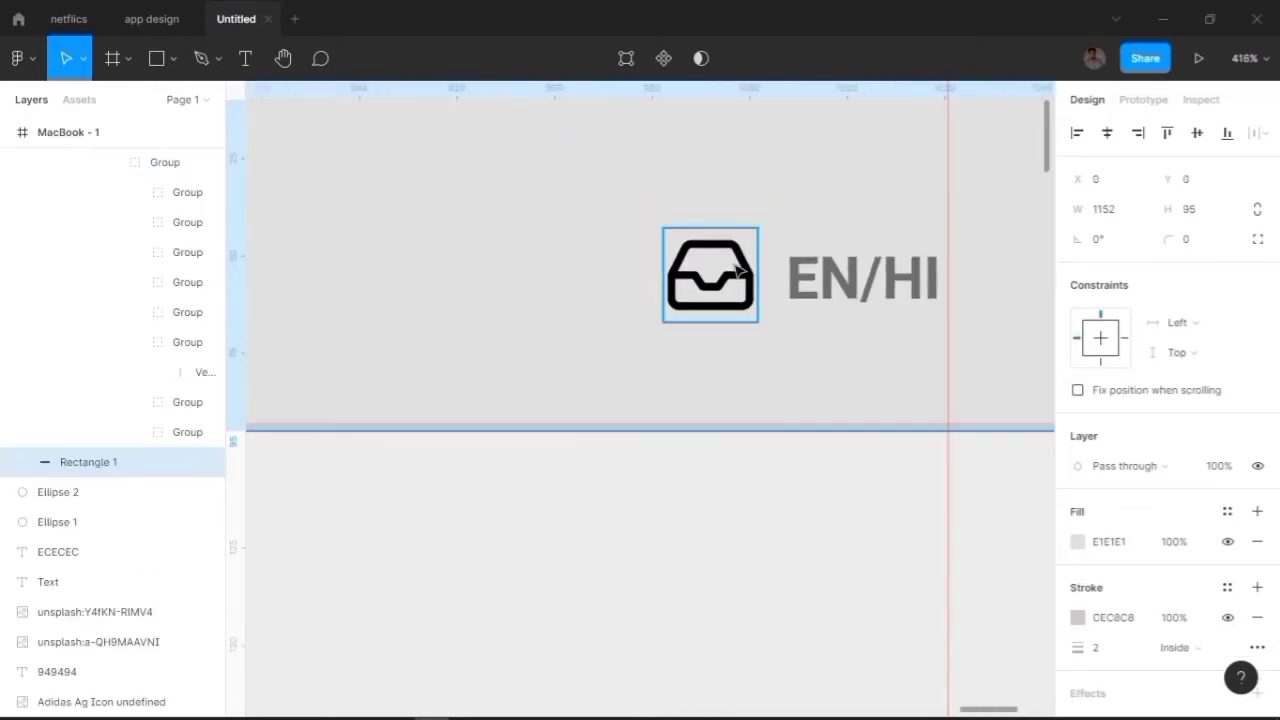
left_click(703, 297)
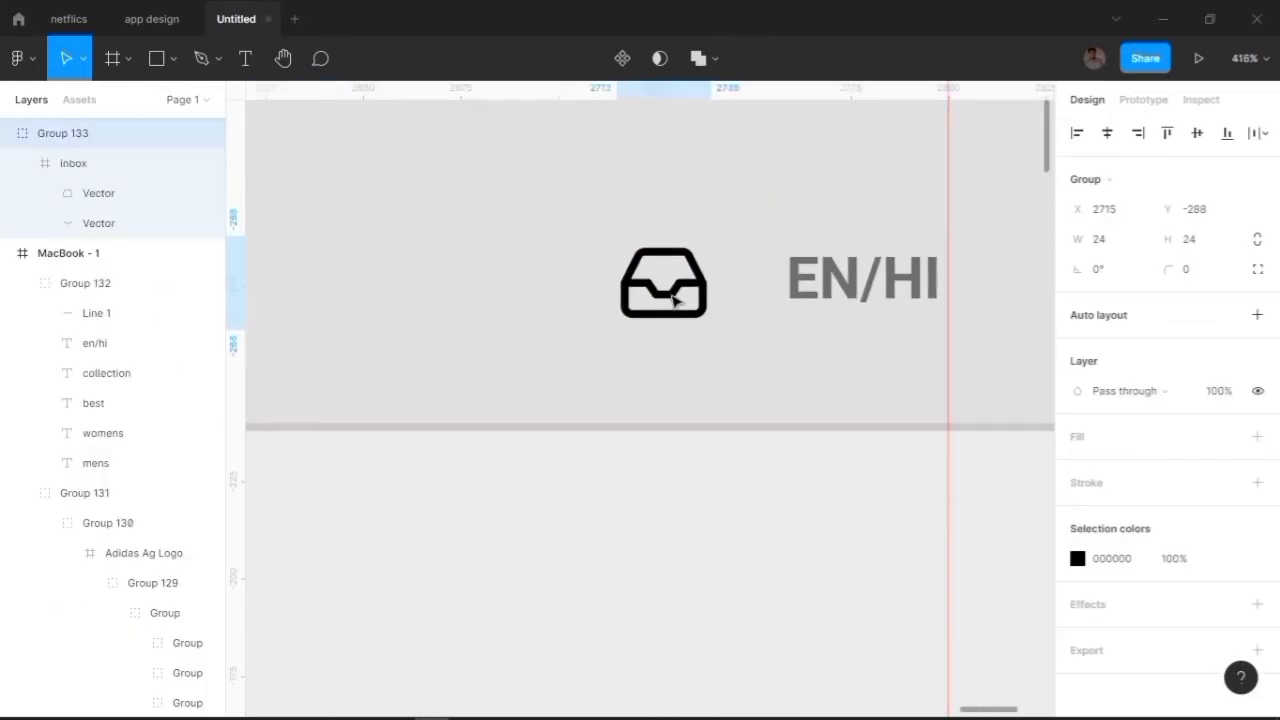
left_click_drag(703, 297, 674, 310)
left_click(743, 315)
Check the EN/HI label and header navigation group alignment, then deselect.
scroll(743, 315, "down", 5, "ctrl")
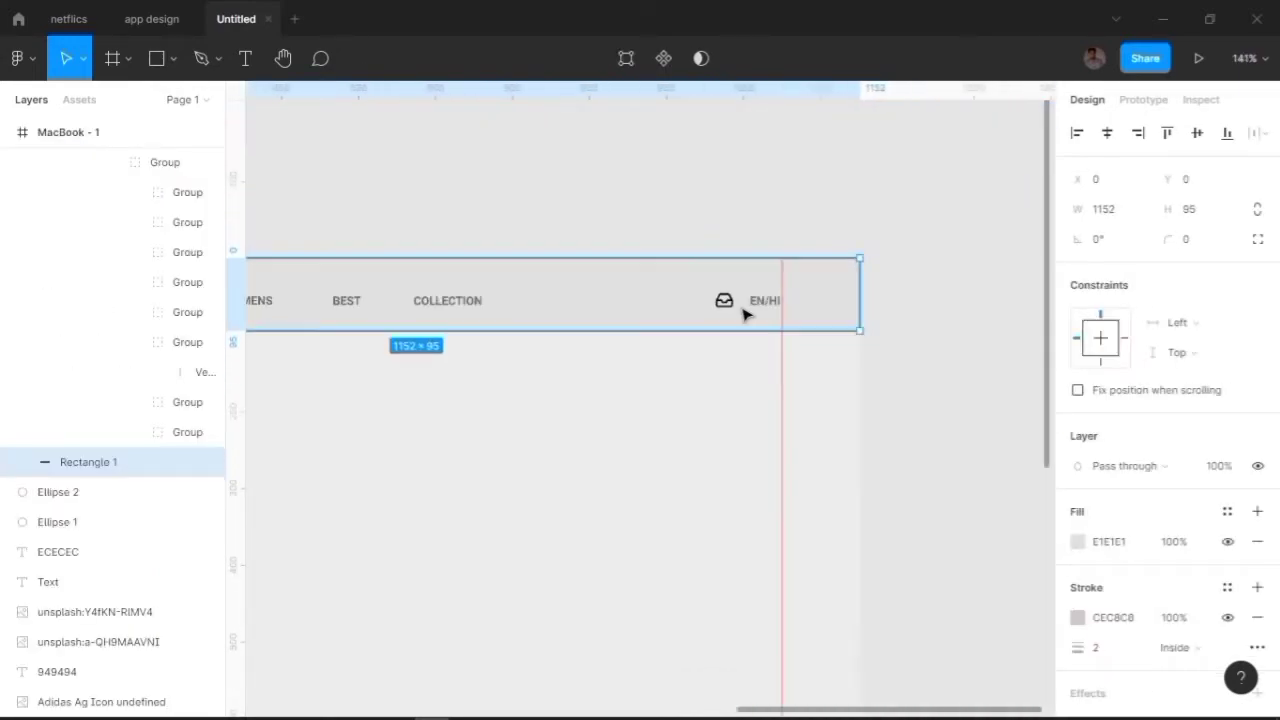
scroll(874, 408, "down", 3, "ctrl")
scroll(940, 329, "up", 1, "ctrl")
double_click(986, 281)
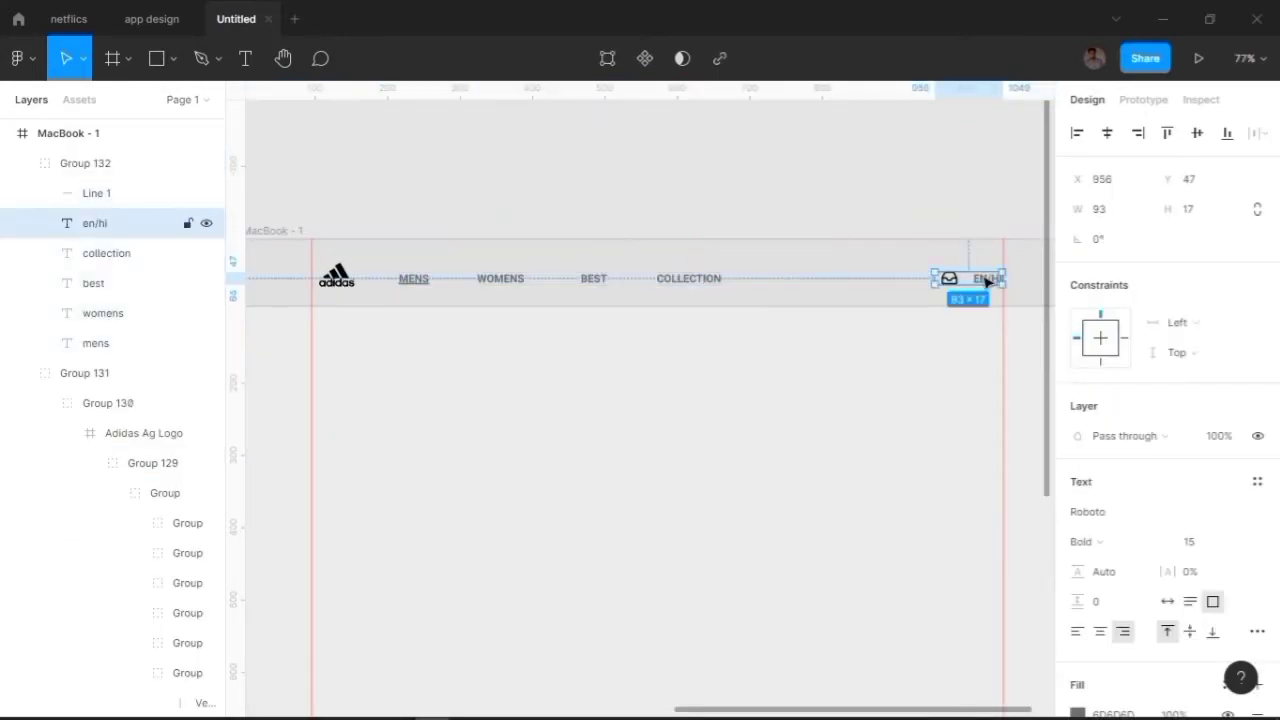
key("Escape")
double_click(986, 281)
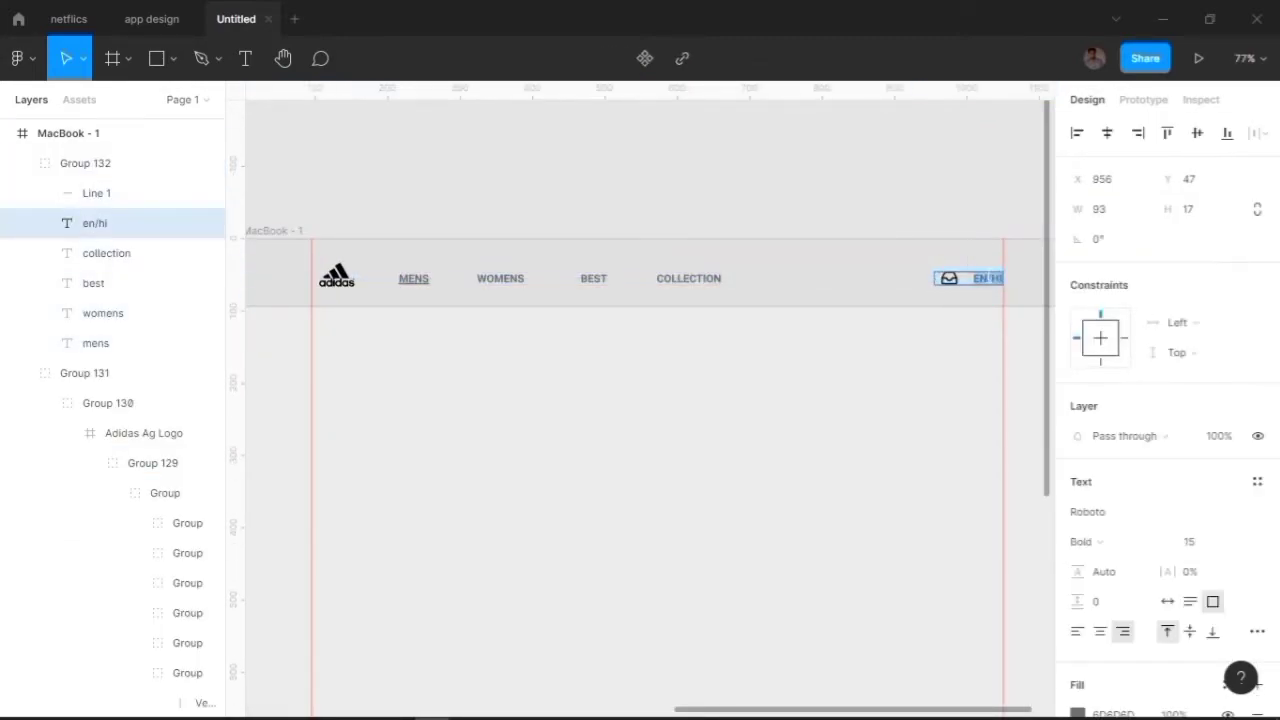
left_click(971, 349)
left_click(412, 285)
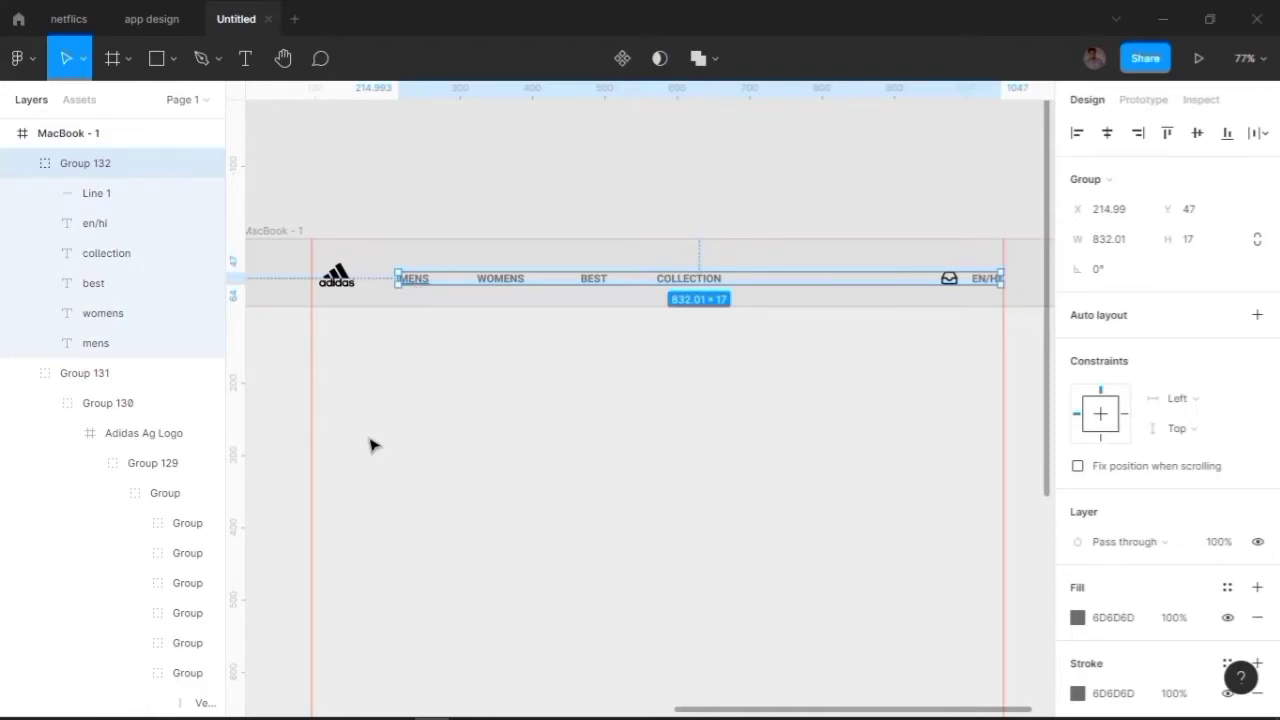
left_click(632, 436)
scroll(575, 441, "down", 1, "ctrl")
Drop the grey shoe photo into the MacBook page, enlarge it and move it up-left.
scroll(563, 423, "down", 3, "ctrl")
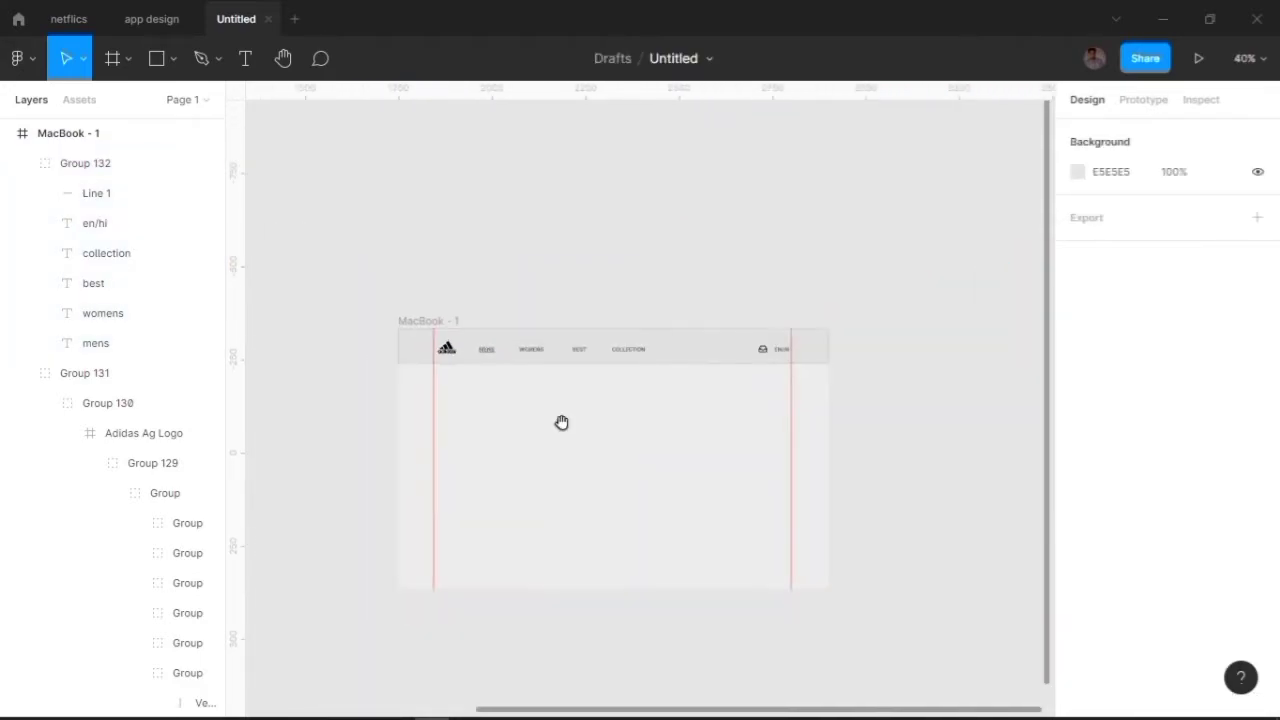
left_click_drag(563, 423, 953, 423)
left_click_drag(490, 420, 897, 432)
scroll(897, 432, "right", 5)
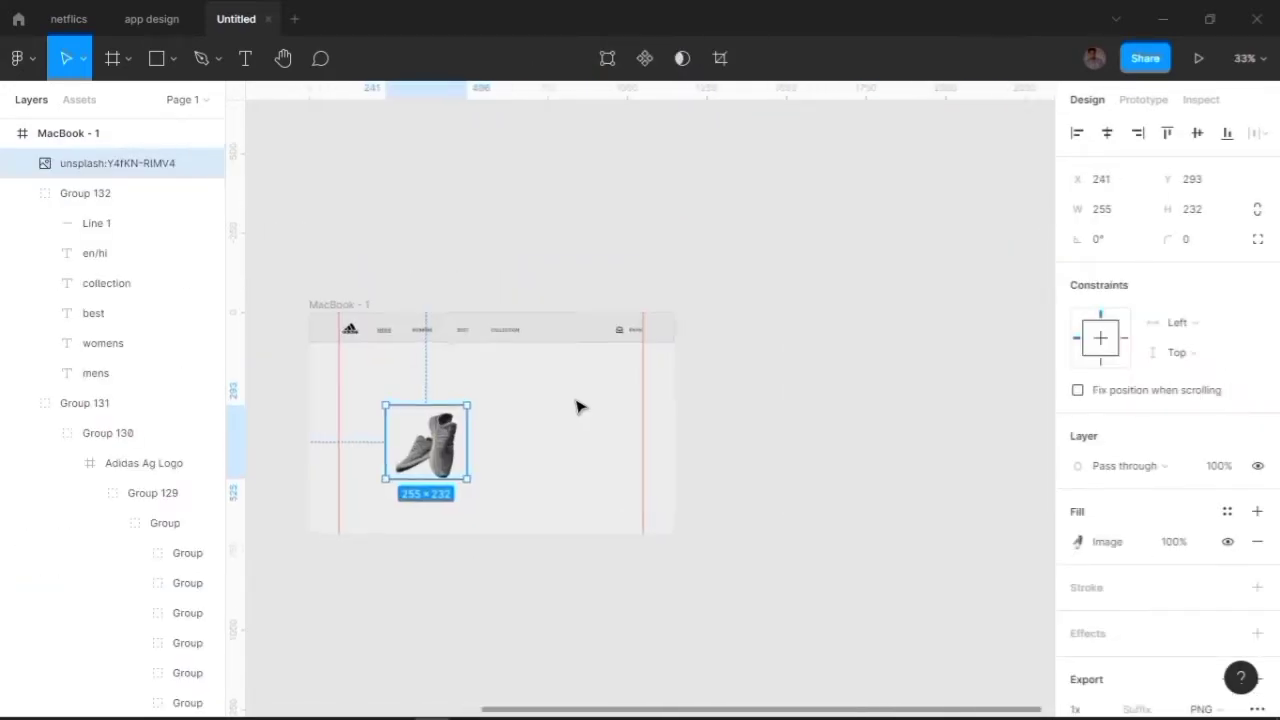
scroll(737, 366, "up", 2, "ctrl")
scroll(672, 405, "up", 1, "ctrl")
left_click_drag(695, 487, 797, 571)
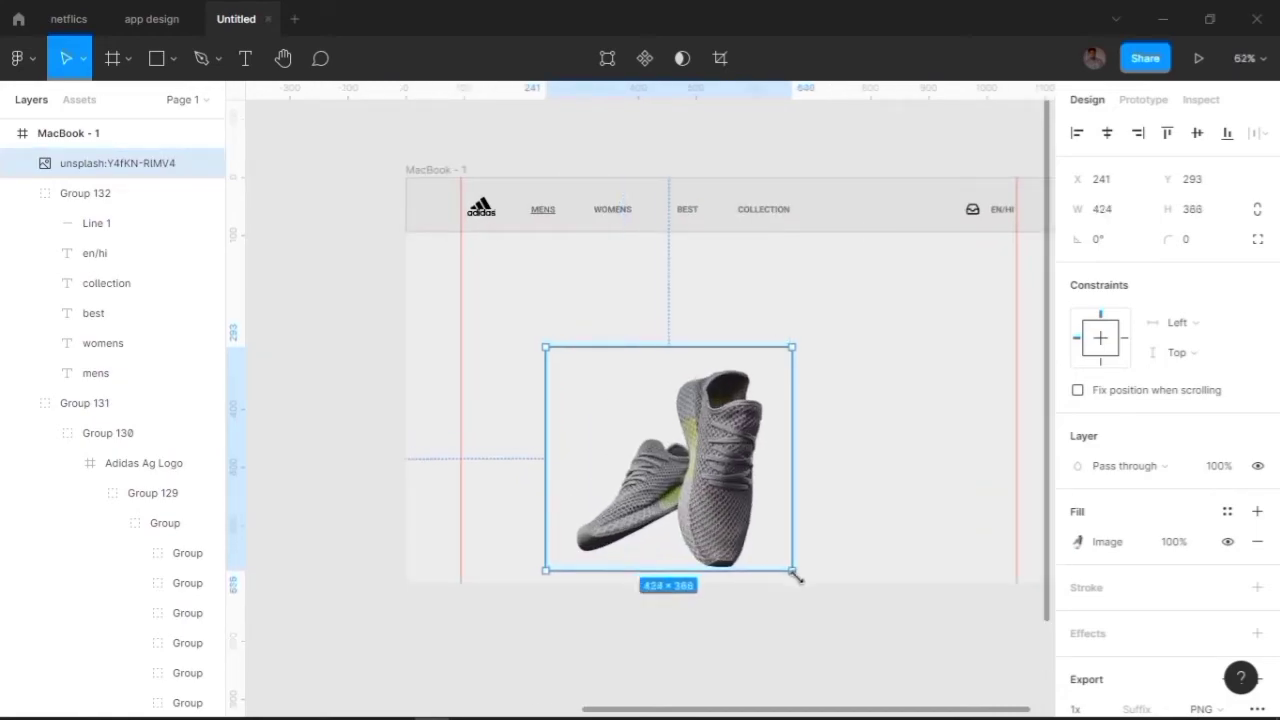
left_click_drag(700, 470, 620, 400)
Flip the shoe horizontally and back, then size it to 460×444 below the header.
right_click(626, 480)
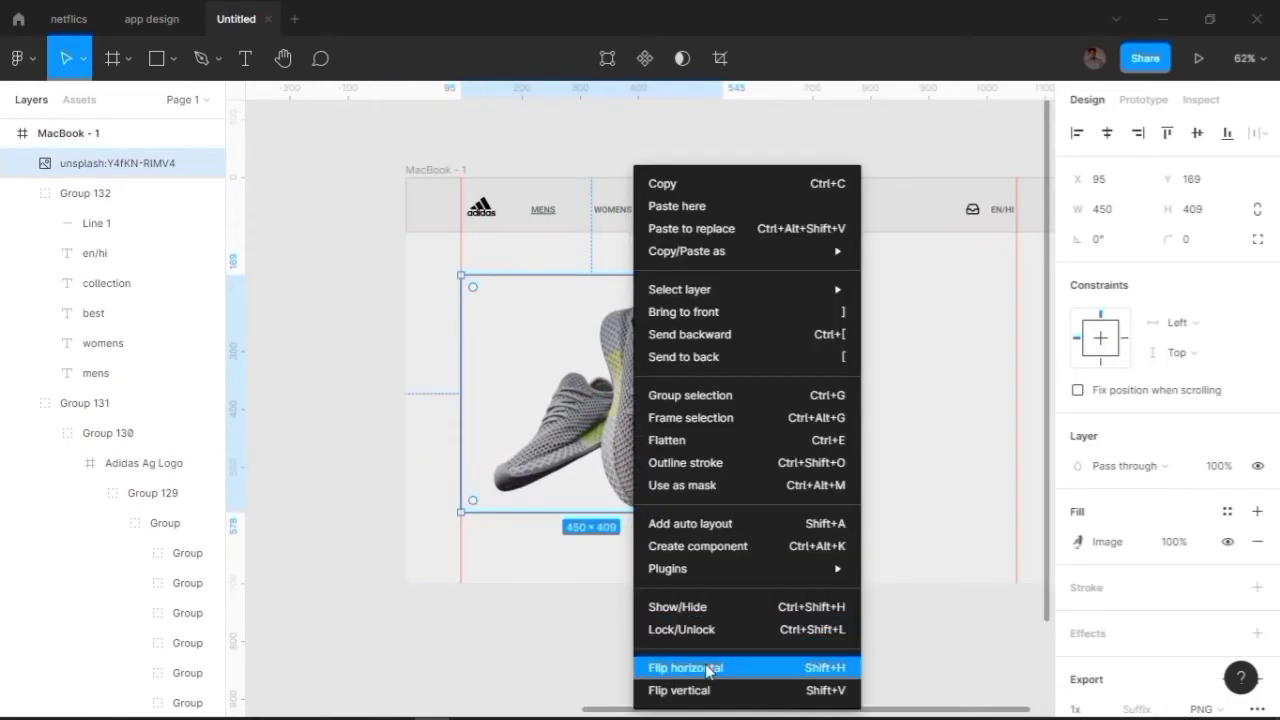
left_click(709, 666)
right_click(606, 458)
left_click(690, 666)
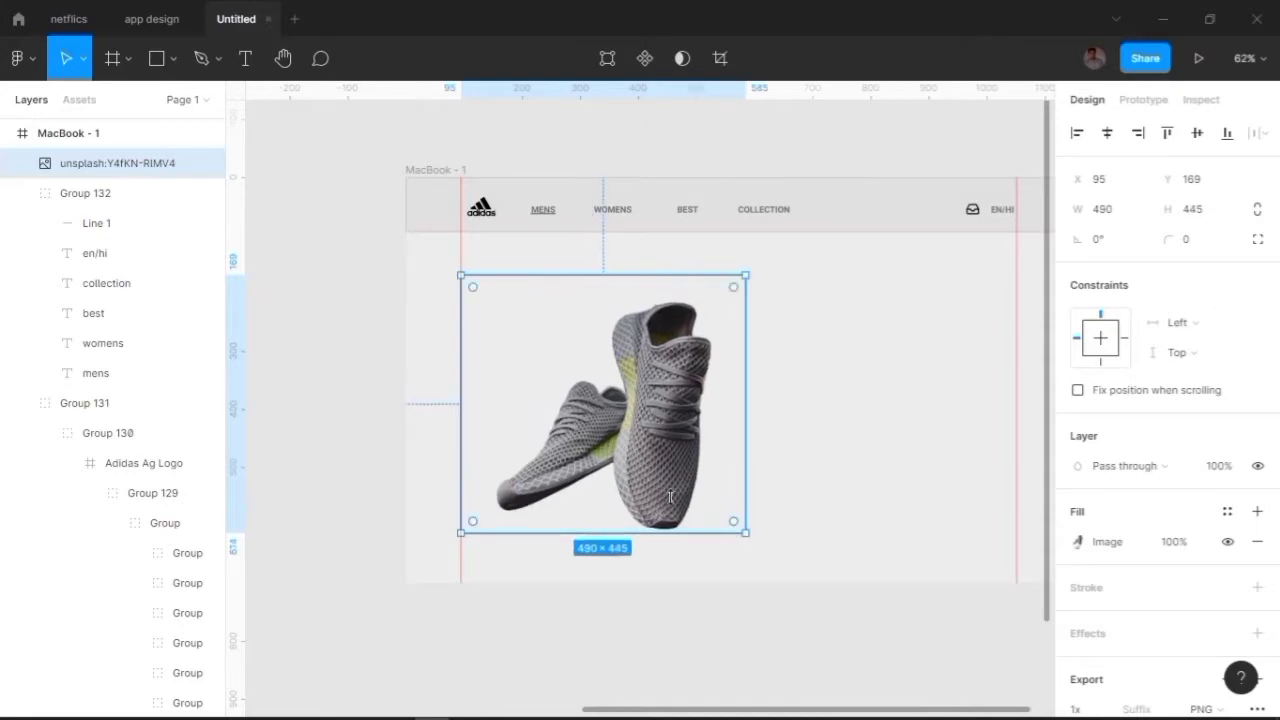
mouse_move(720, 513)
left_mouse_down()
mouse_move(648, 502)
mouse_move(652, 485)
left_mouse_up()
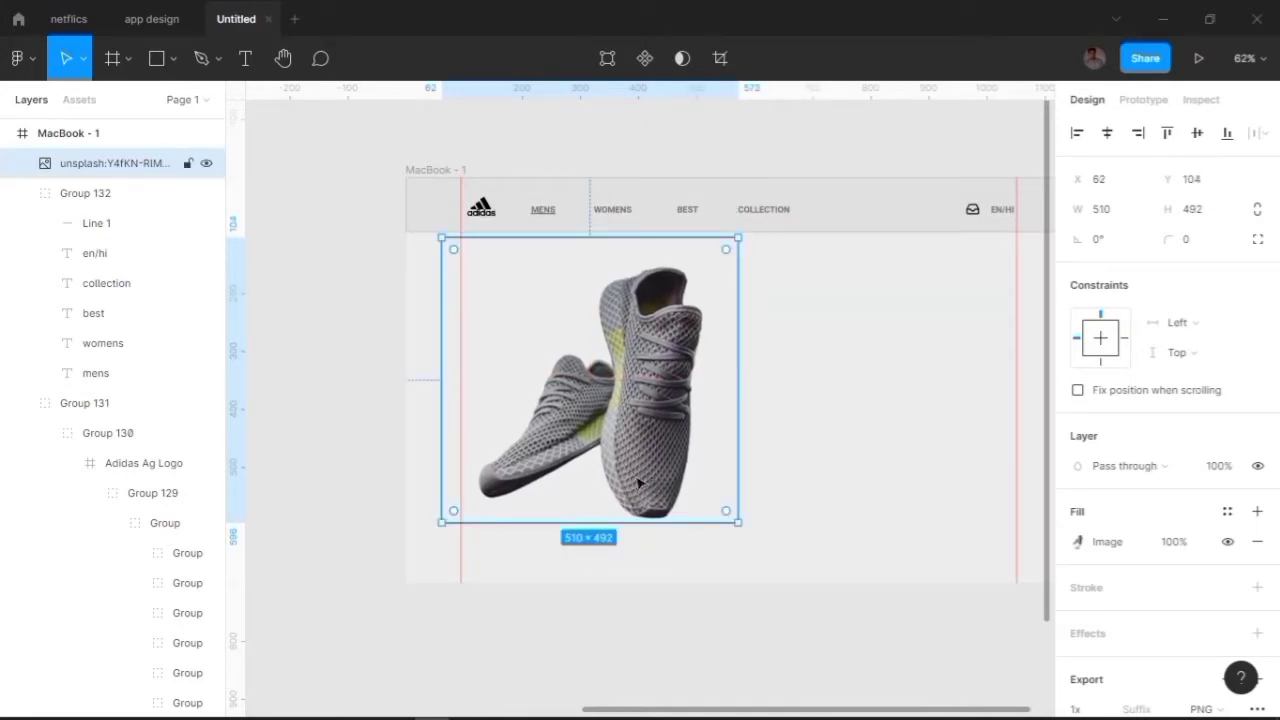
left_click_drag(742, 236, 706, 266)
left_click_drag(612, 397, 630, 414)
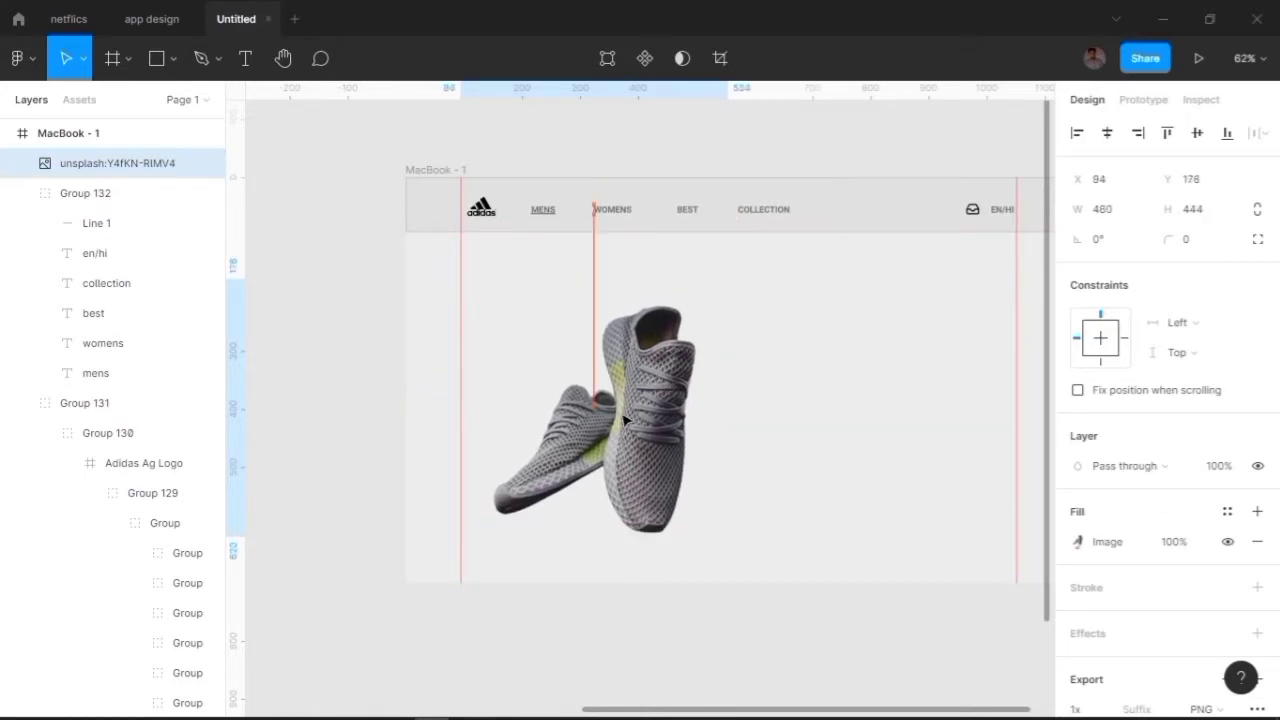
left_click(648, 602)
Launch the Feather Icons plugin from quick actions.
scroll(486, 234, "up", 3)
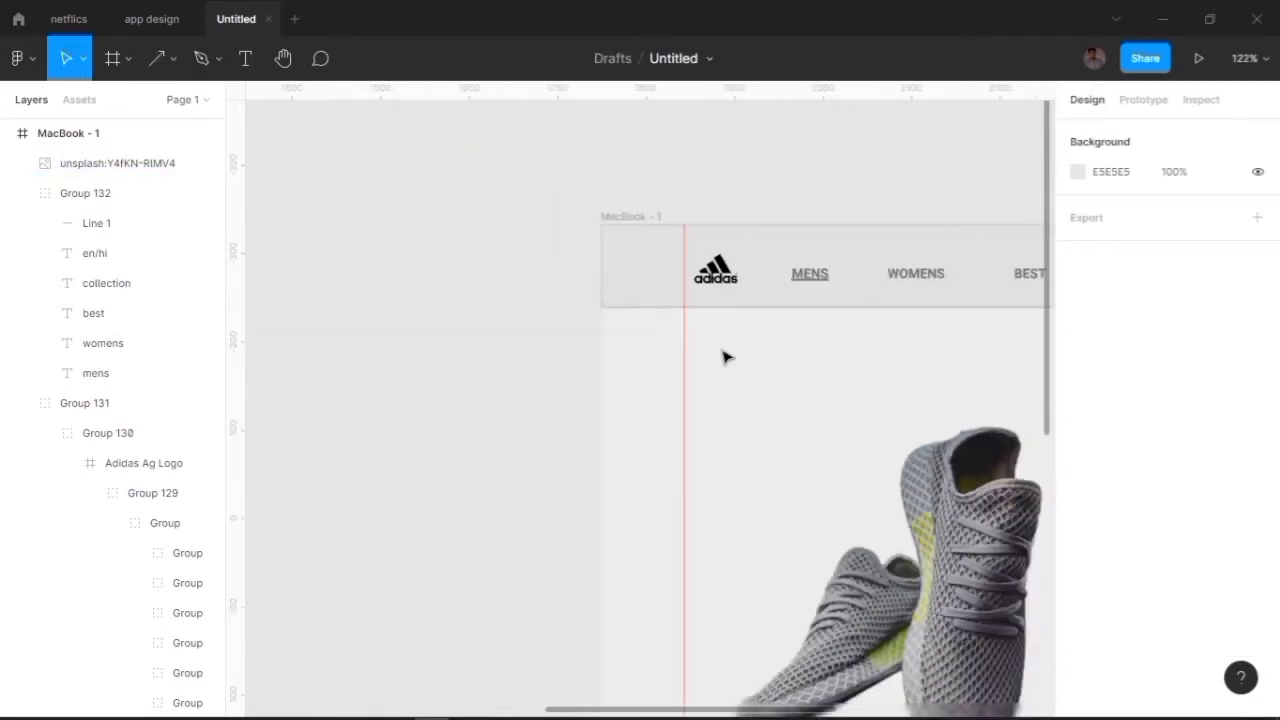
scroll(680, 370, "down", 4)
key("ctrl+slash")
type("fe")
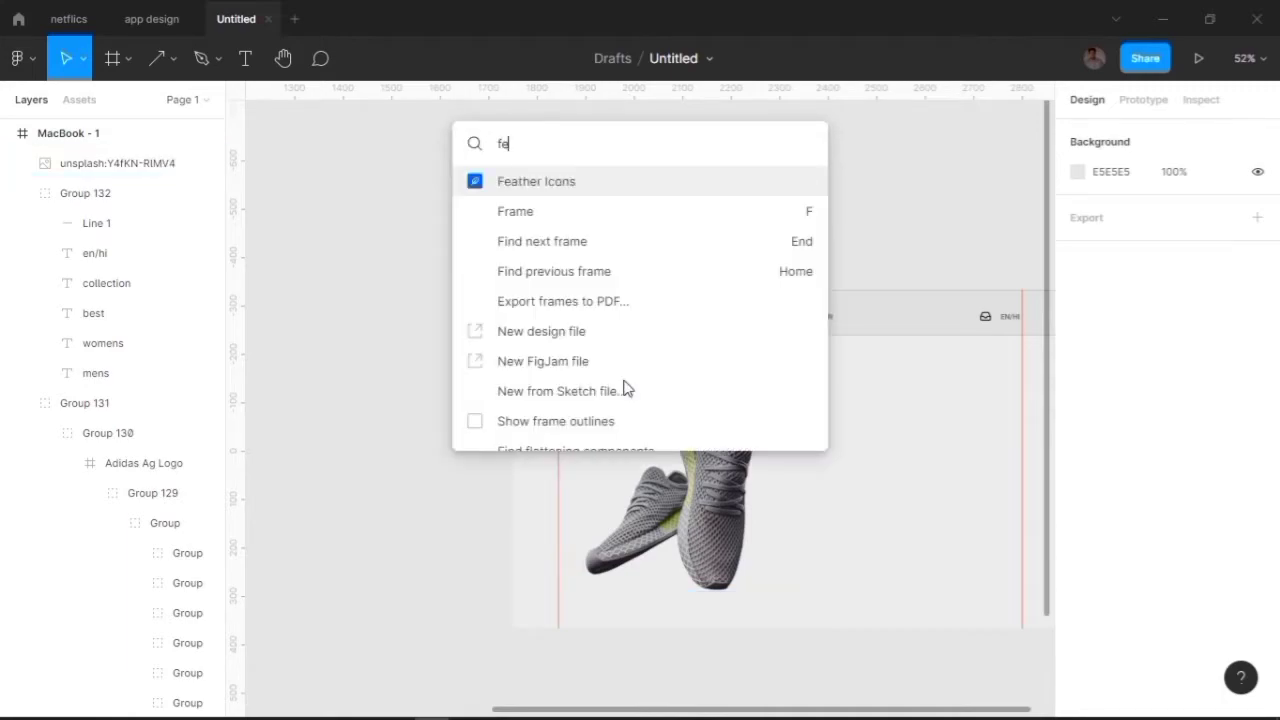
left_click(574, 184)
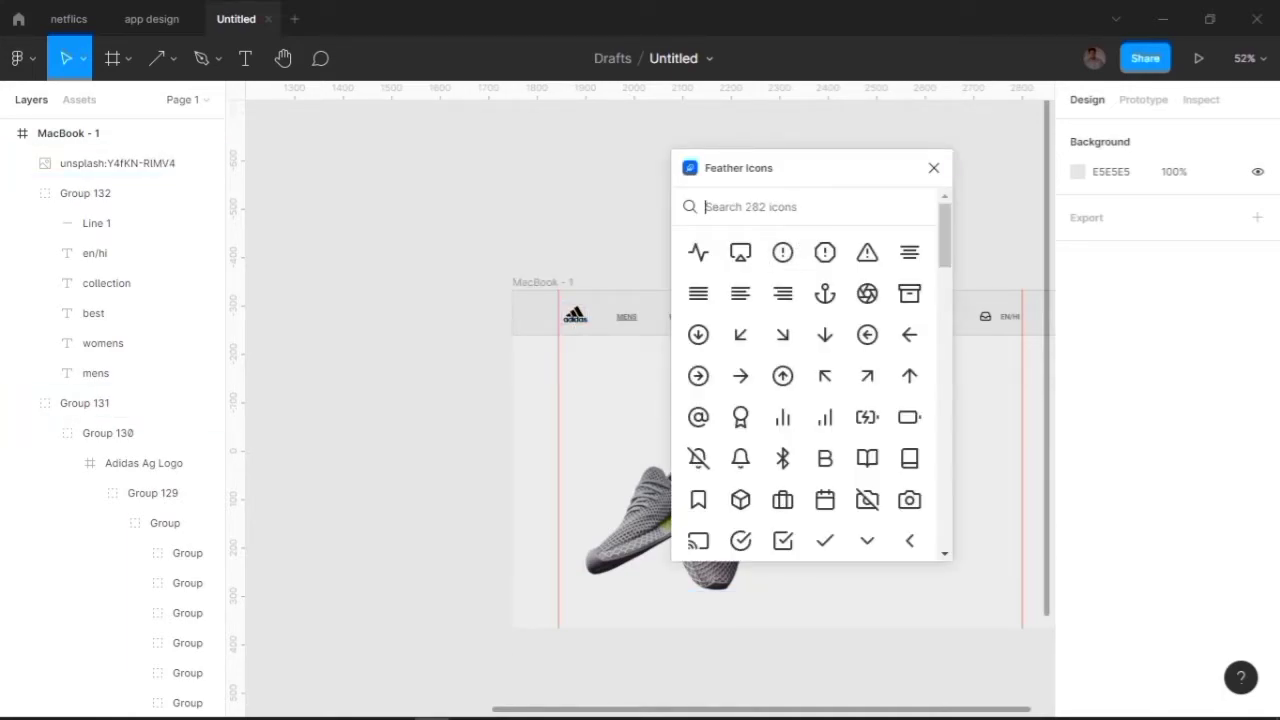
Search Feather Icons and insert the arrow-left icon.
type("back")
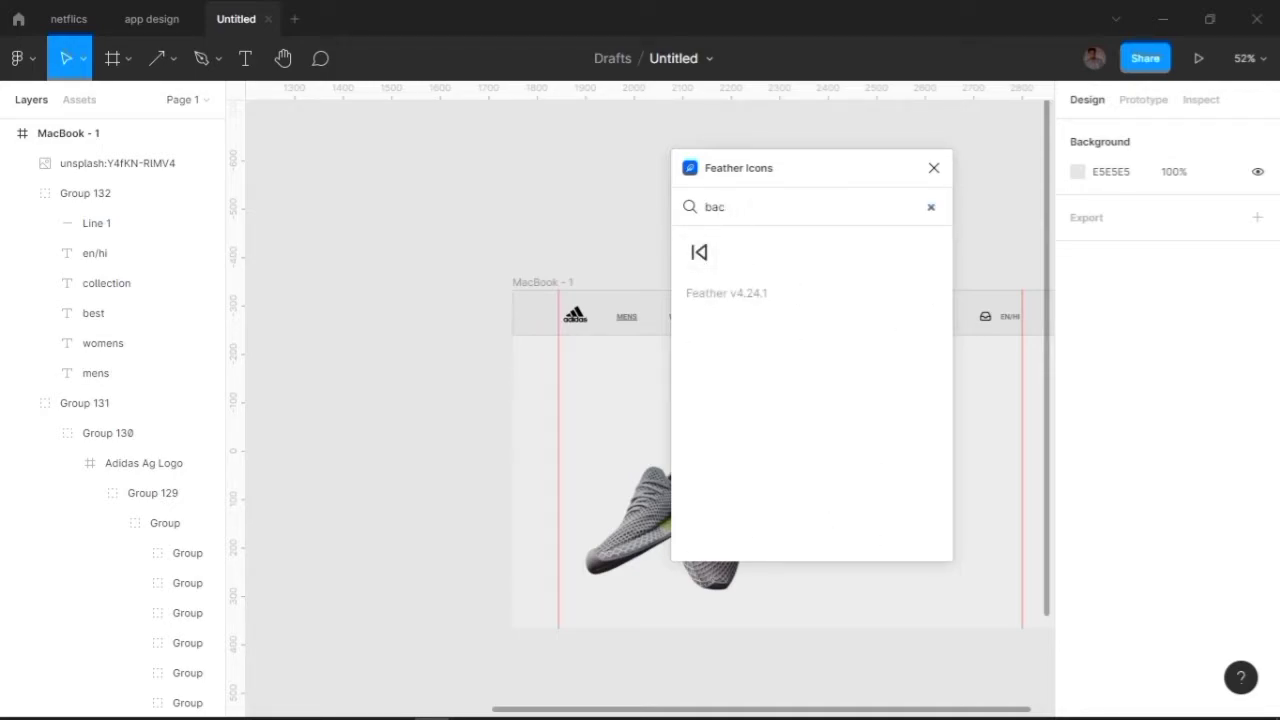
key("BackSpace")
key("BackSpace")
key("BackSpace")
type("a")
scroll(786, 405, "down", 3)
scroll(786, 405, "down", 3)
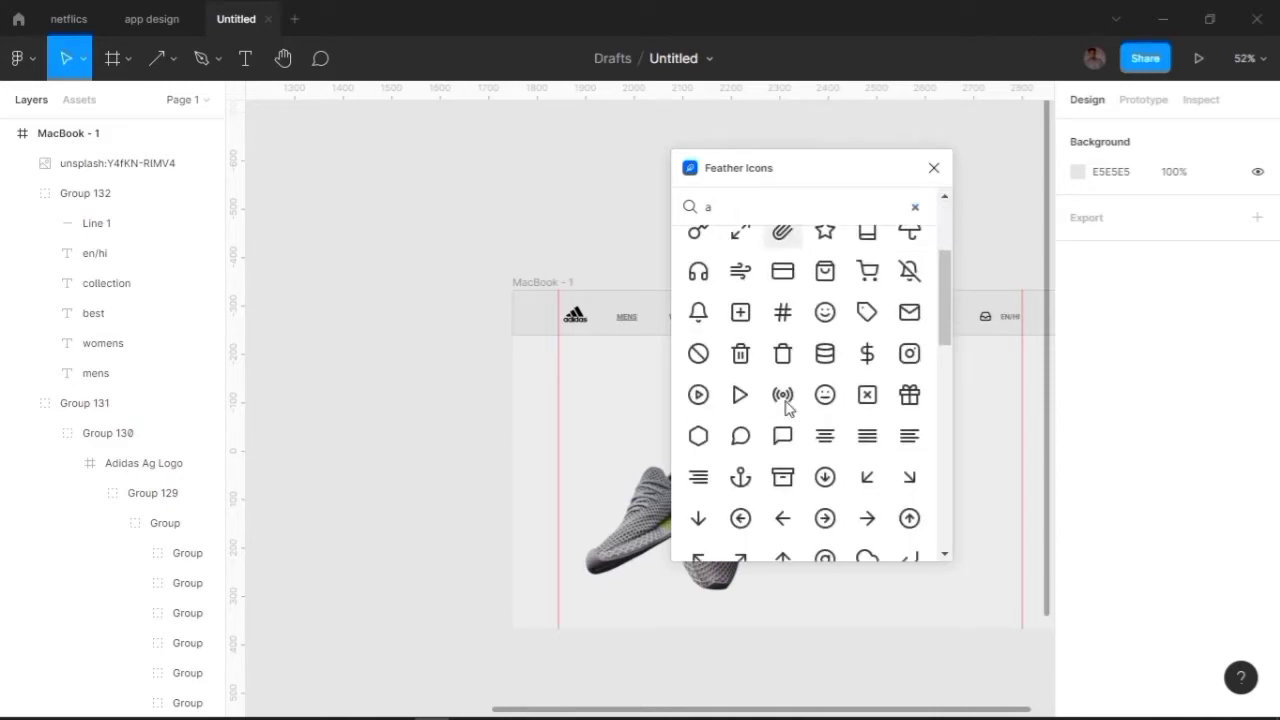
scroll(786, 405, "down", 2)
left_click(783, 423)
left_click(933, 168)
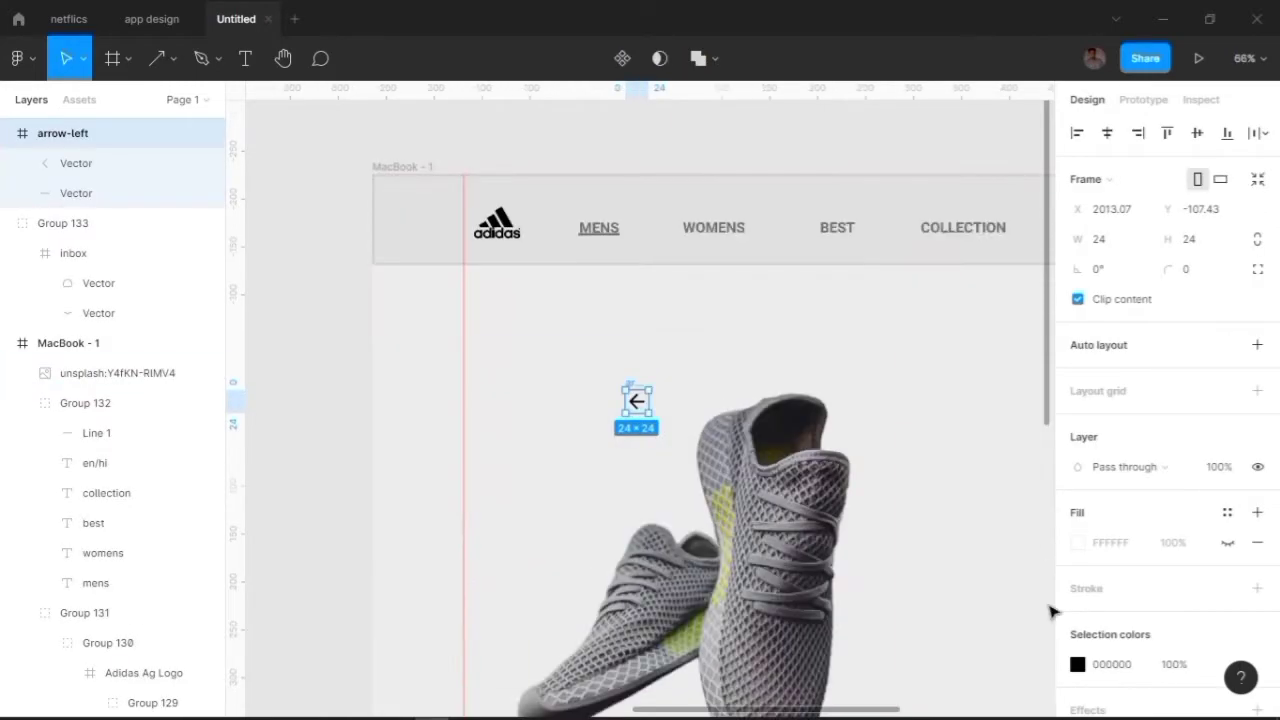
Check the arrow's fill, then group its two strokes together.
left_click(1077, 664)
left_click(680, 380)
left_click(666, 328)
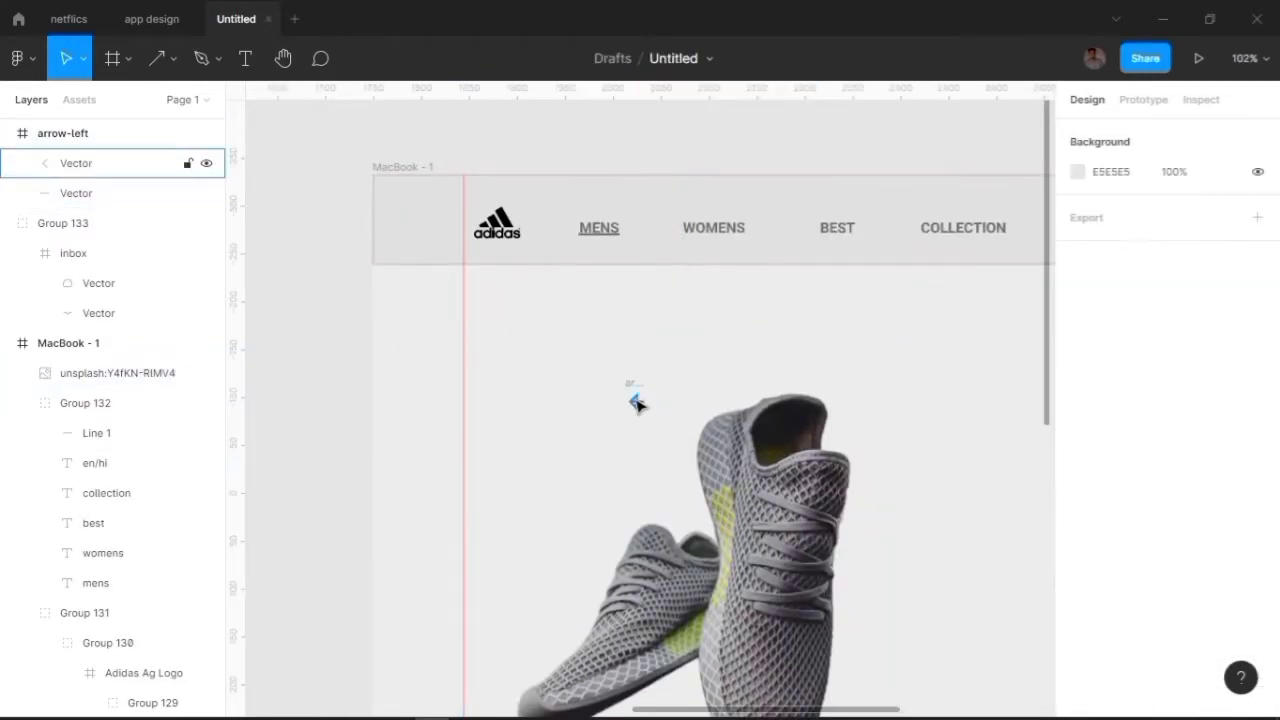
double_click(637, 403)
key("Escape")
scroll(690, 373, "up", 5)
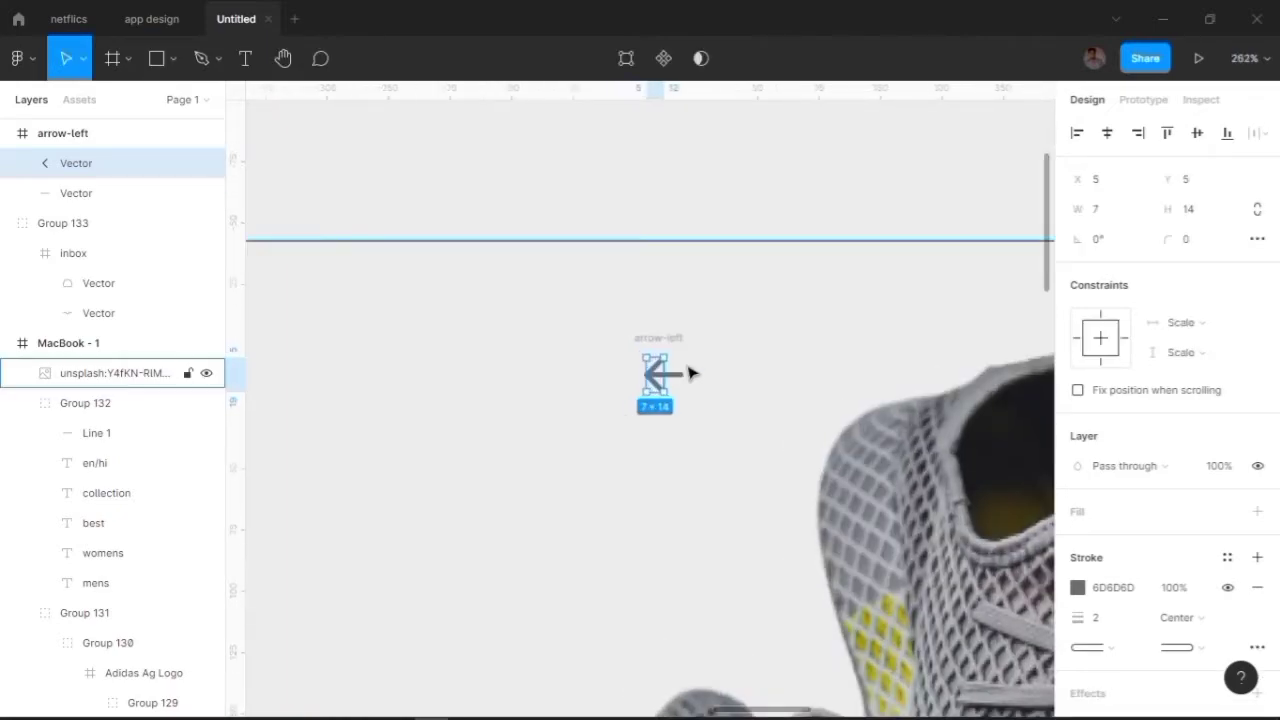
left_click(668, 375, "shift")
key("ctrl+g")
Move the arrow group below the header at the page's left margin.
left_click_drag(660, 375, 569, 123)
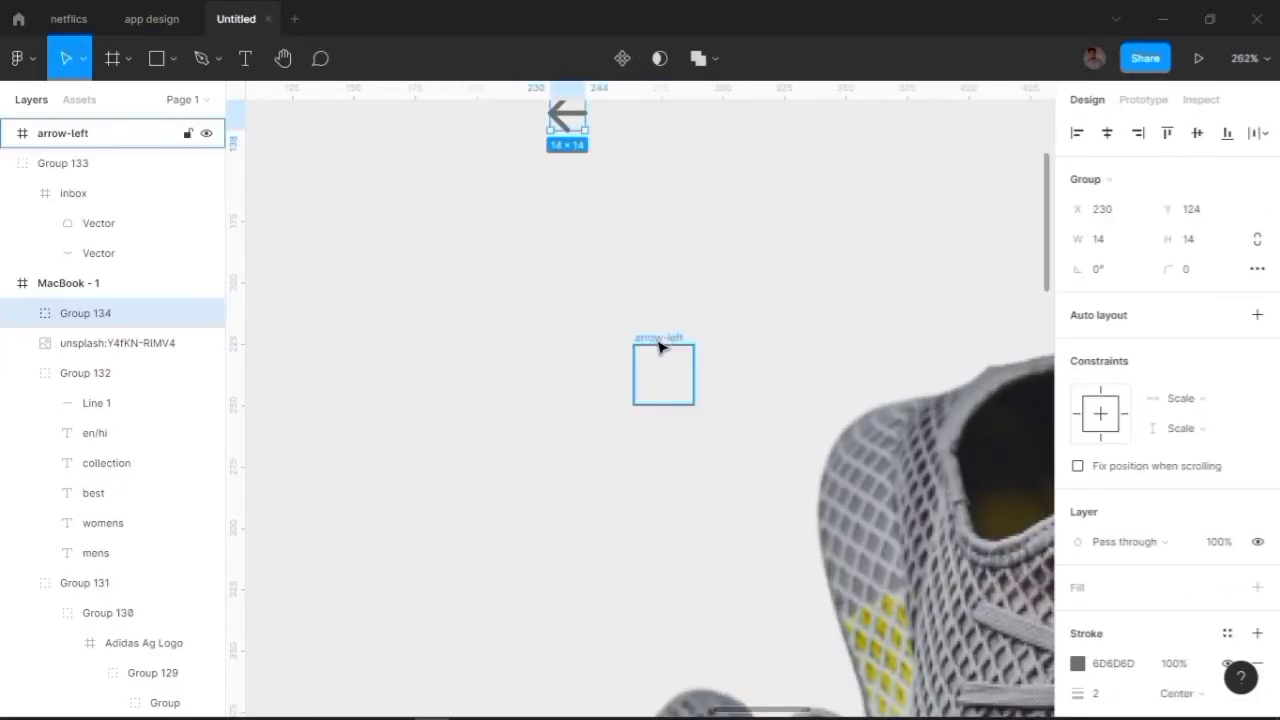
key("Escape")
scroll(583, 343, "down", 5)
scroll(738, 320, "up", 4)
left_click_drag(718, 306, 547, 357)
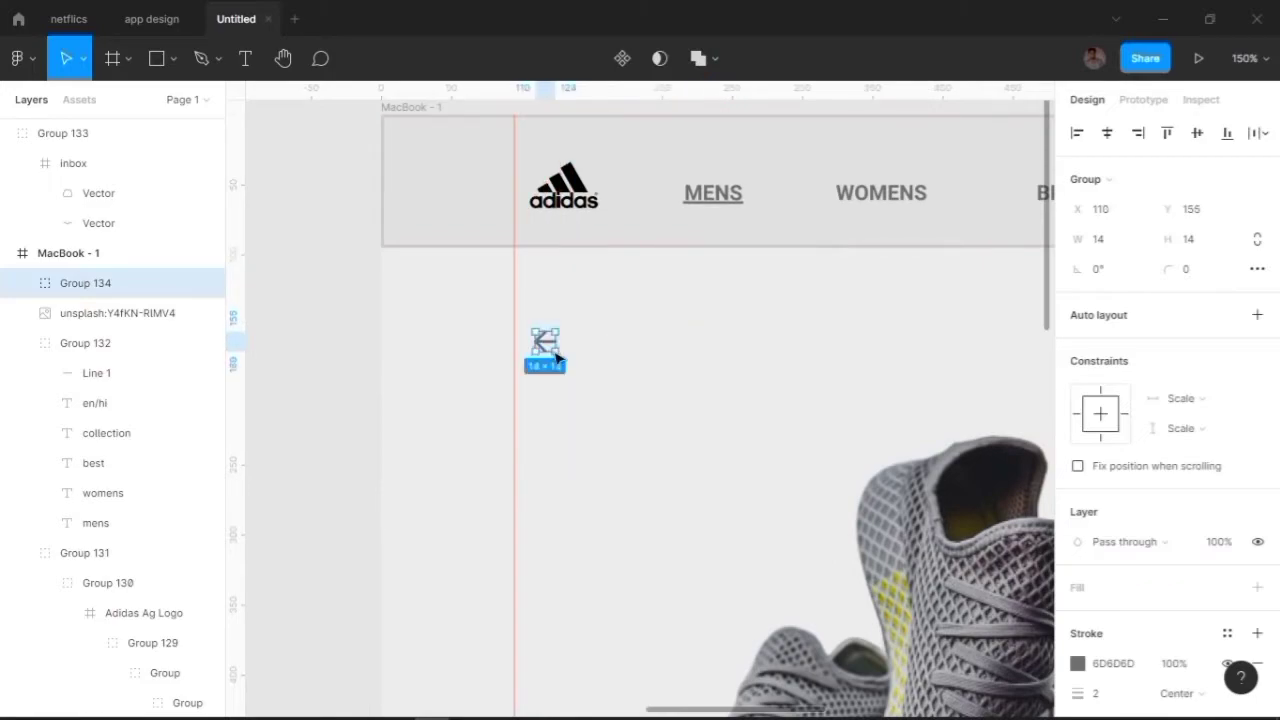
left_click(597, 352)
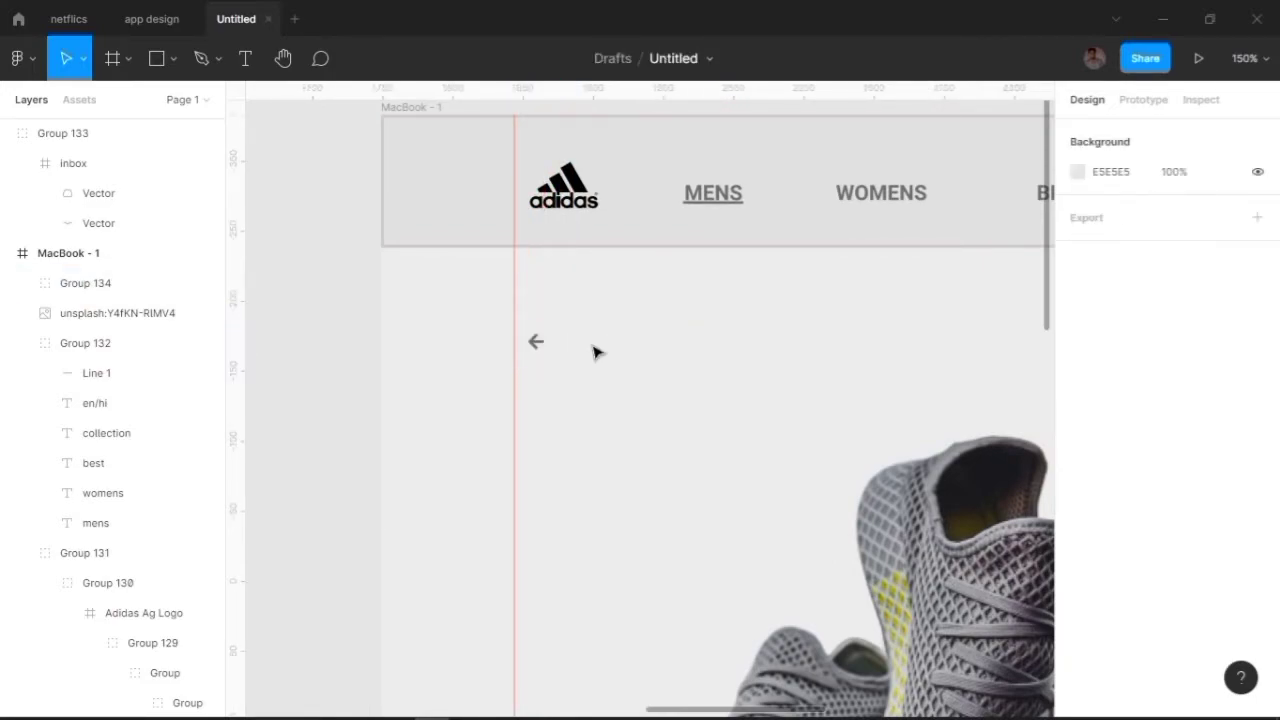
Inspect the arrow's line stroke and reselect the whole arrow group.
scroll(520, 347, "up", 5)
double_click(553, 331)
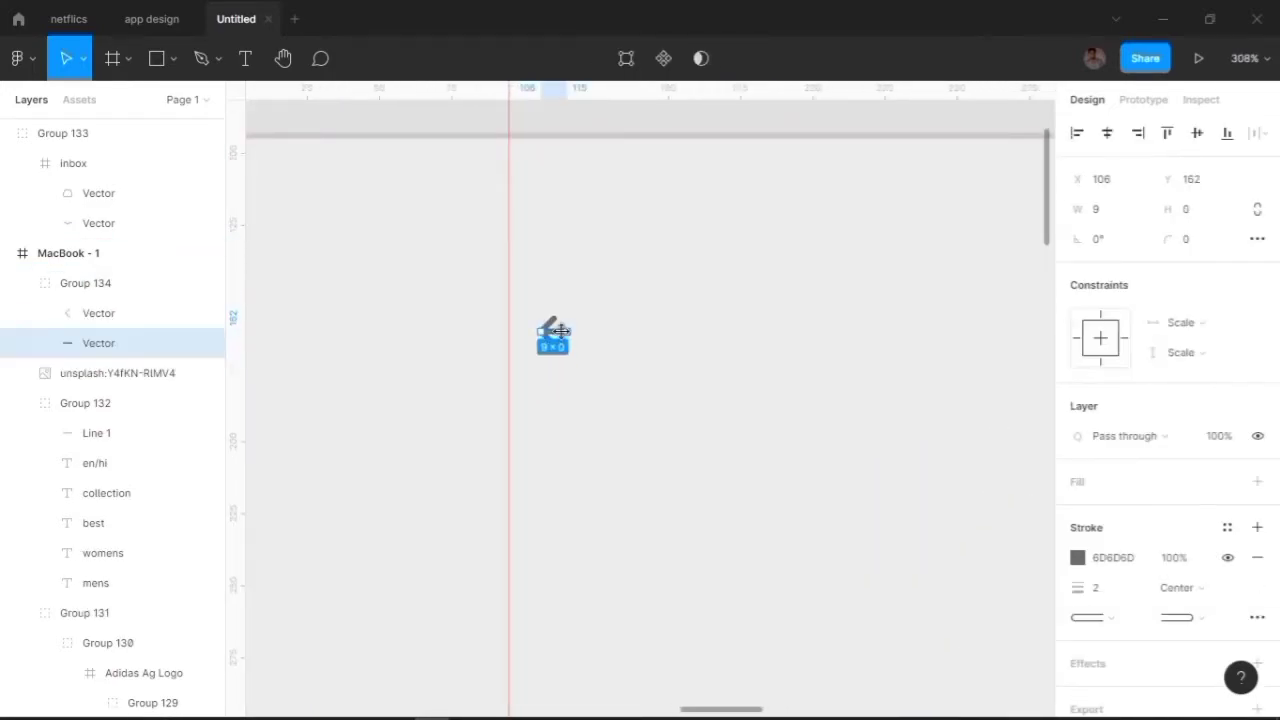
left_click(600, 349)
scroll(586, 346, "down", 5)
left_click(594, 345)
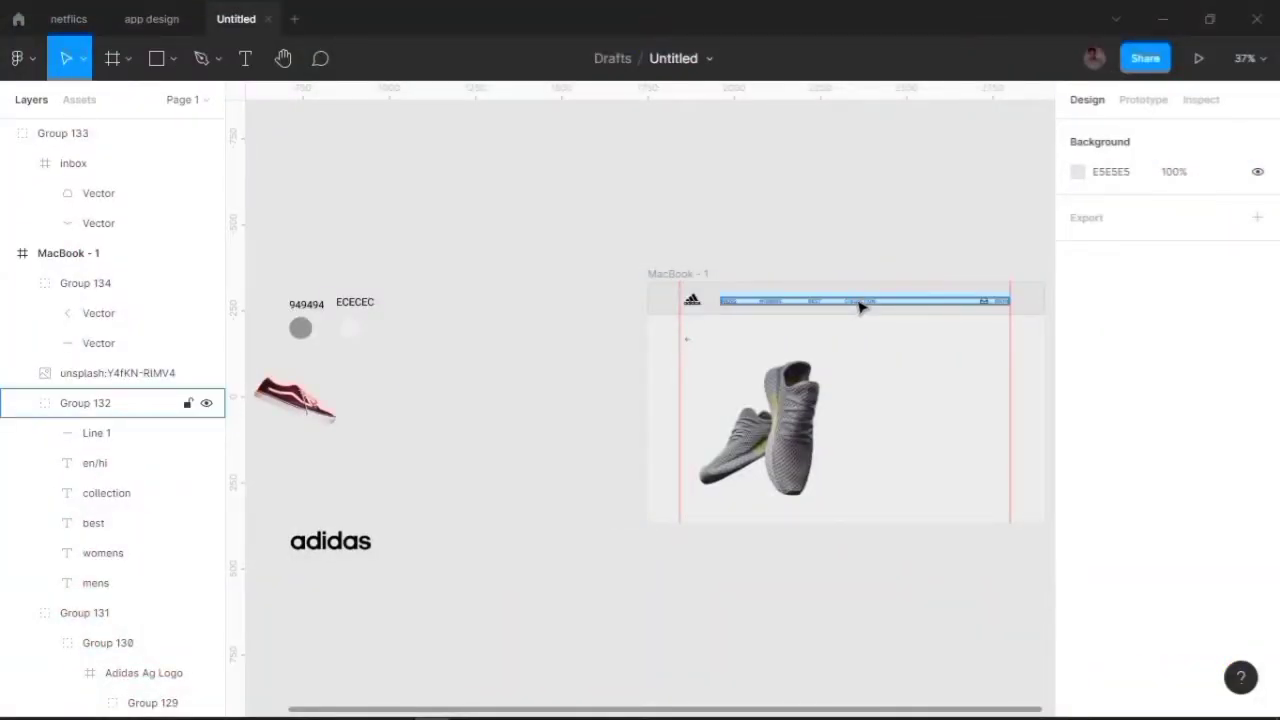
Duplicate the COLLECTION header text and drag the copy below the header.
double_click(860, 302)
key("ctrl+d")
left_click_drag(860, 305, 797, 337)
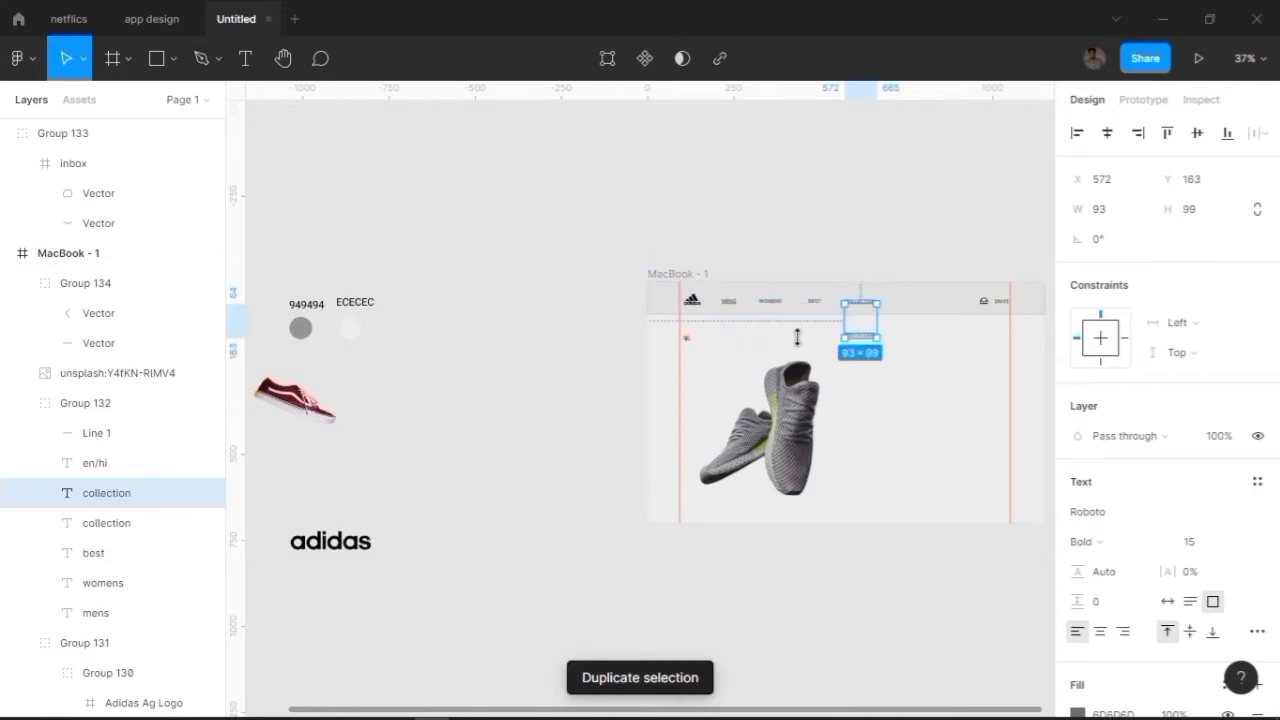
left_click(871, 357)
Ungroup the header navigation group (Group 132).
left_click(857, 343)
left_click(871, 331)
right_click(842, 332)
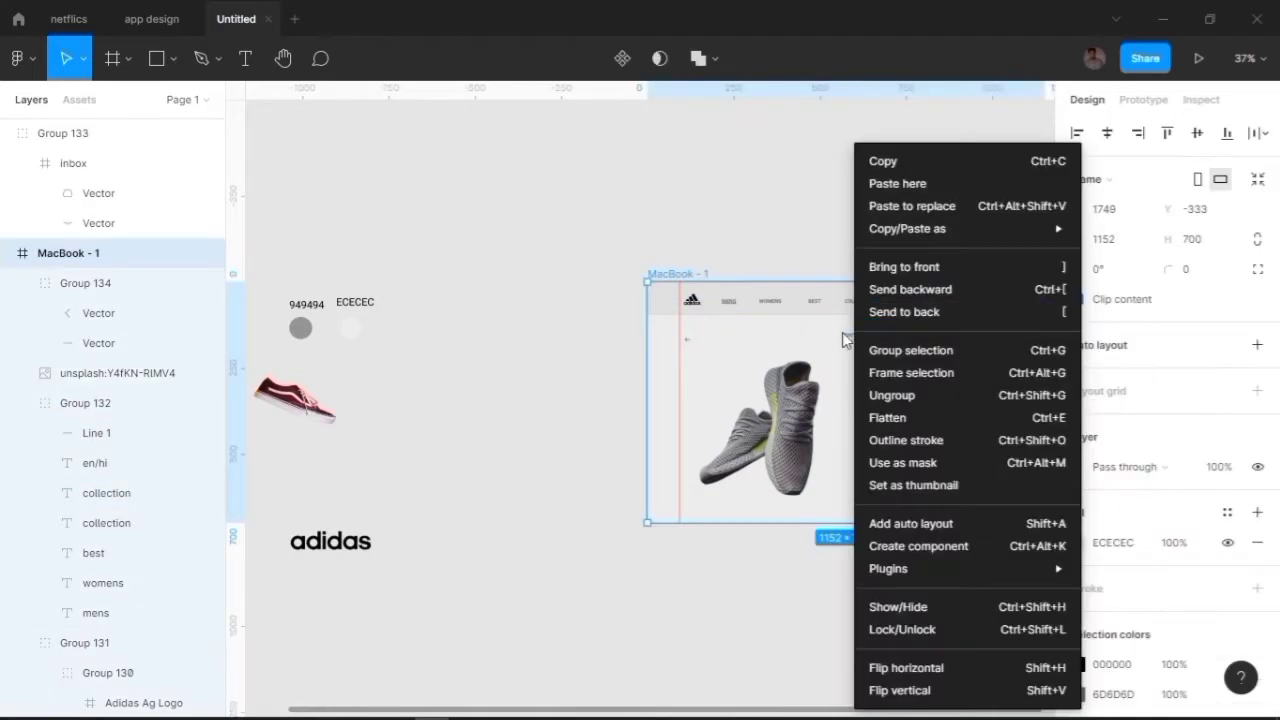
left_click(845, 333)
left_click(871, 340)
right_click(845, 340)
left_click(890, 414)
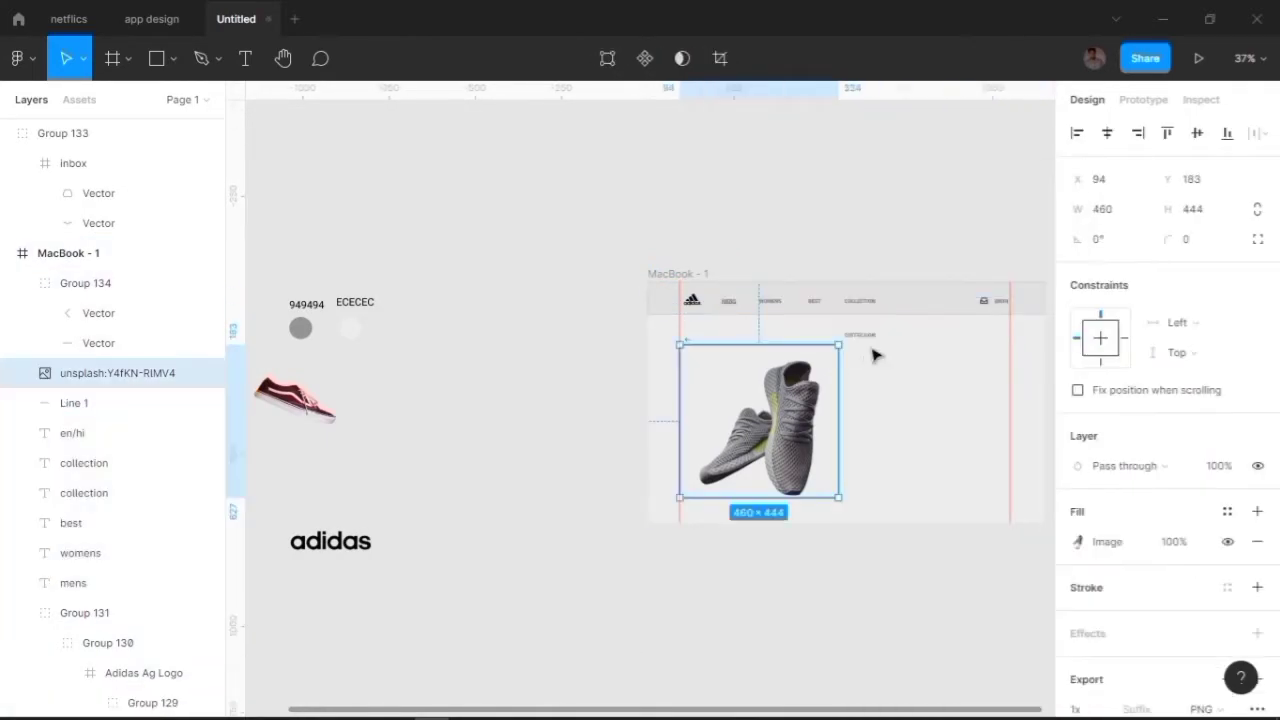
Flip the COLLECTION copy upright and place it above the shoe photo.
left_click(858, 336)
scroll(820, 340, "up", 5)
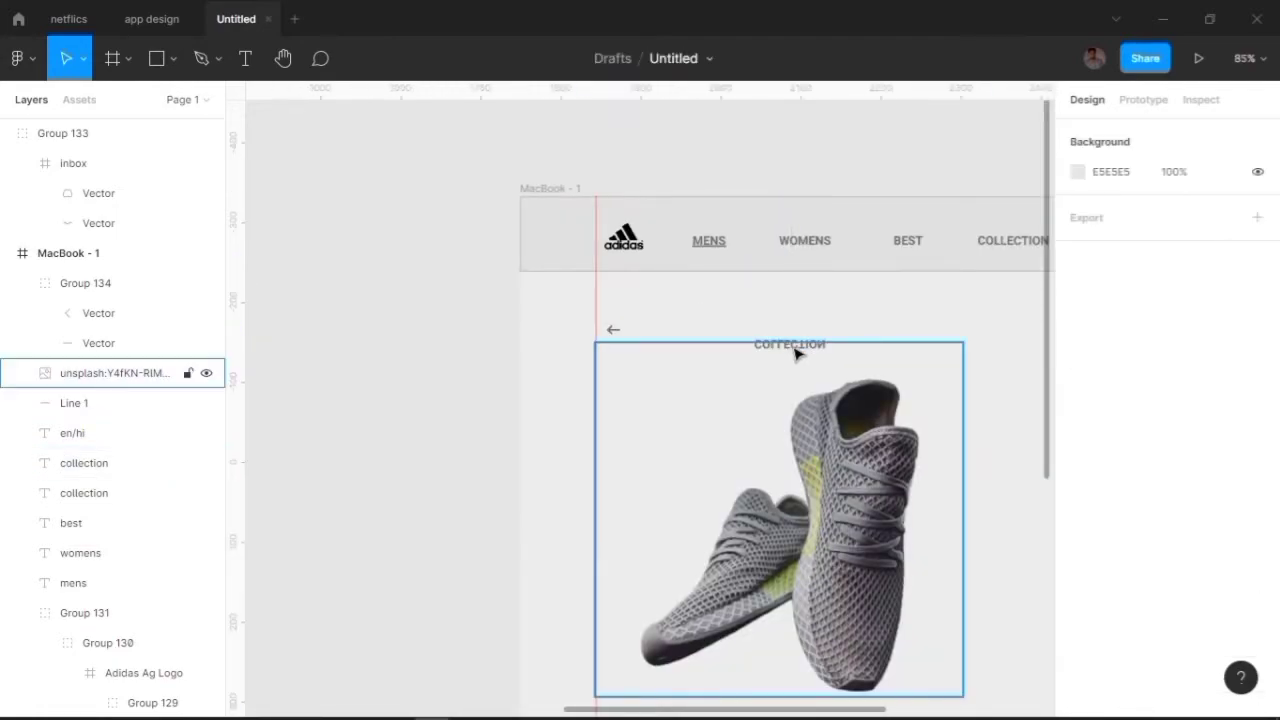
left_click(796, 353)
key("Escape")
scroll(797, 346, "up", 10)
left_click(790, 289)
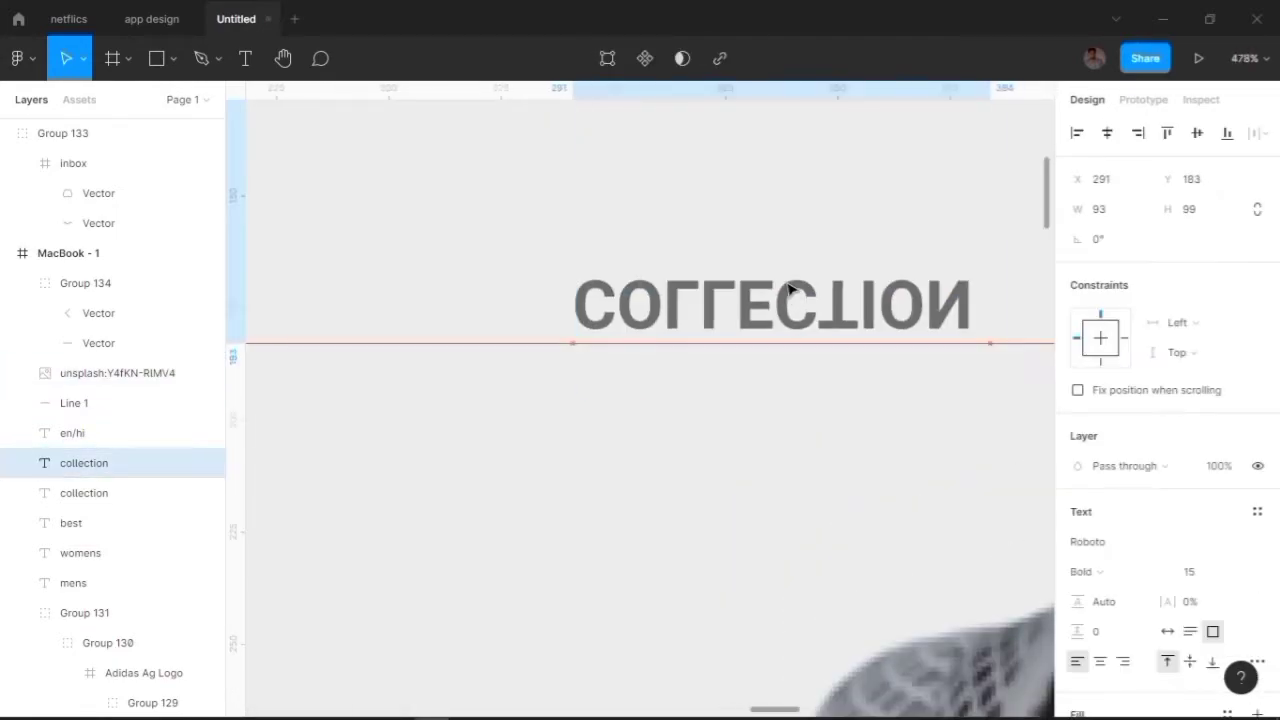
scroll(790, 289, "down", 10)
left_click_drag(797, 200, 797, 315)
Check the shoe photo's image settings, then reselect the COLLECTION copy.
left_click(799, 315)
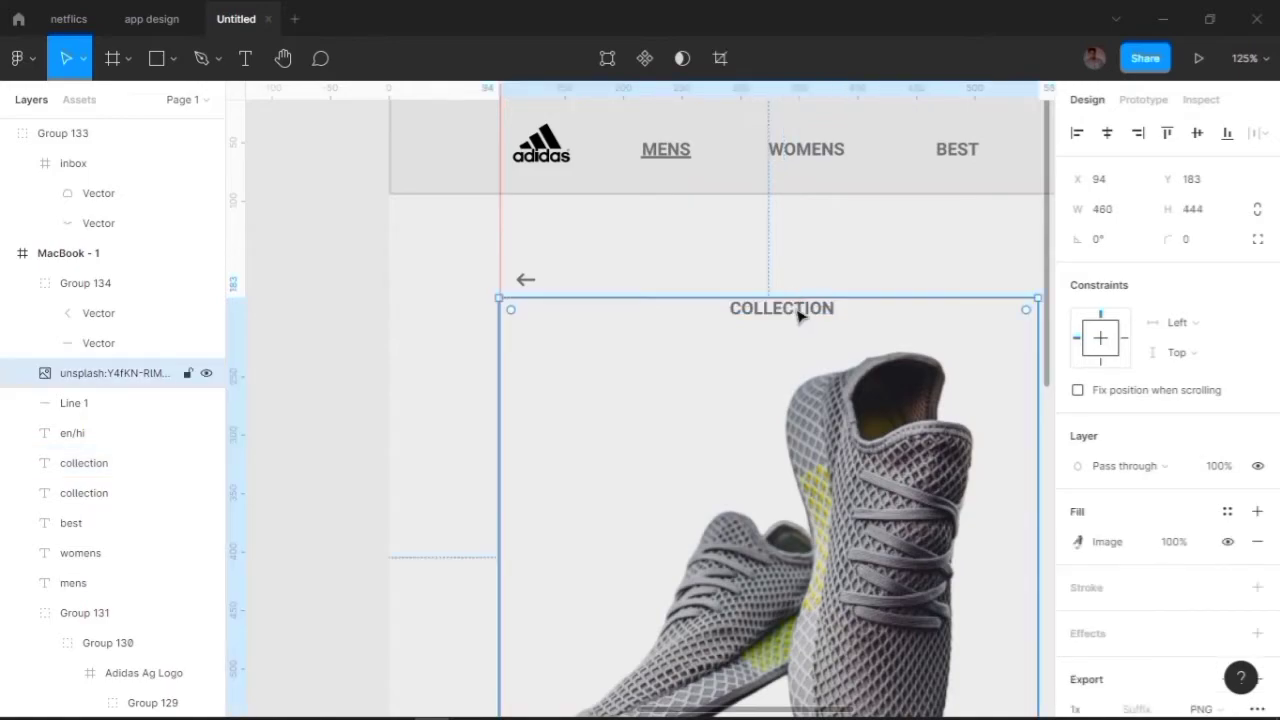
scroll(799, 315, "up", 5)
left_click(800, 262)
double_click(806, 240)
key("Escape")
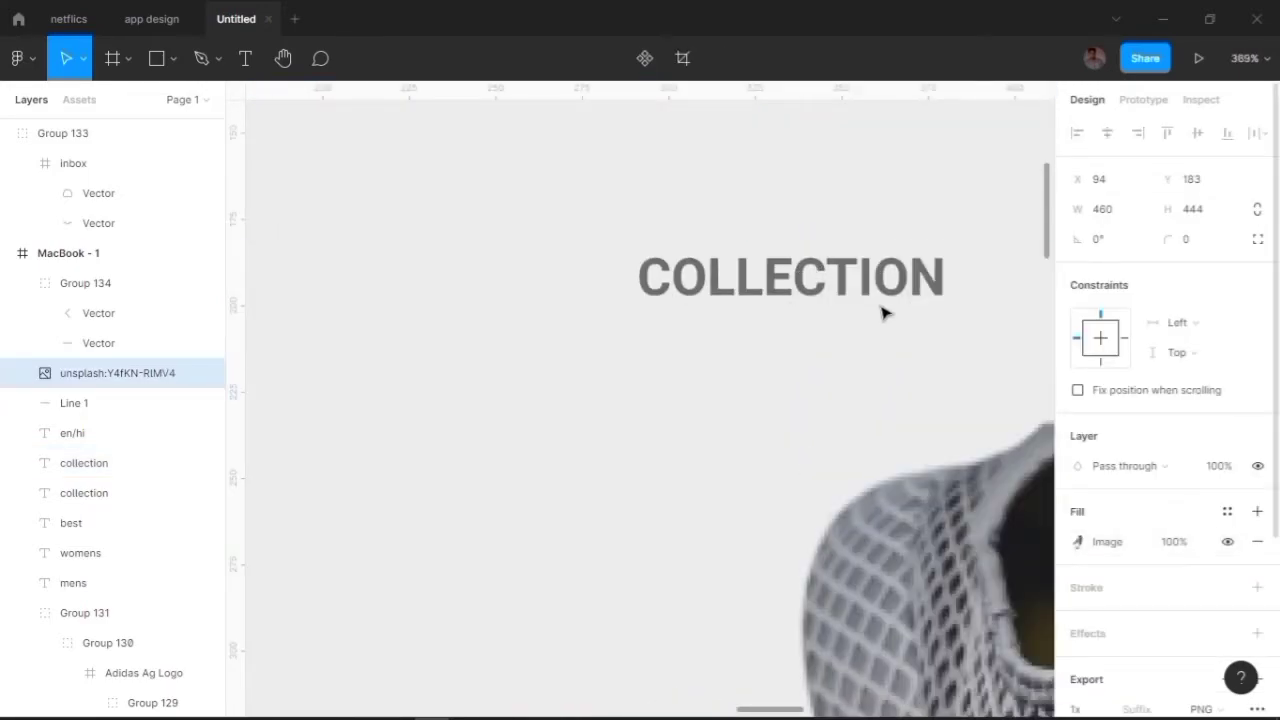
scroll(882, 313, "down", 5)
left_click(770, 277)
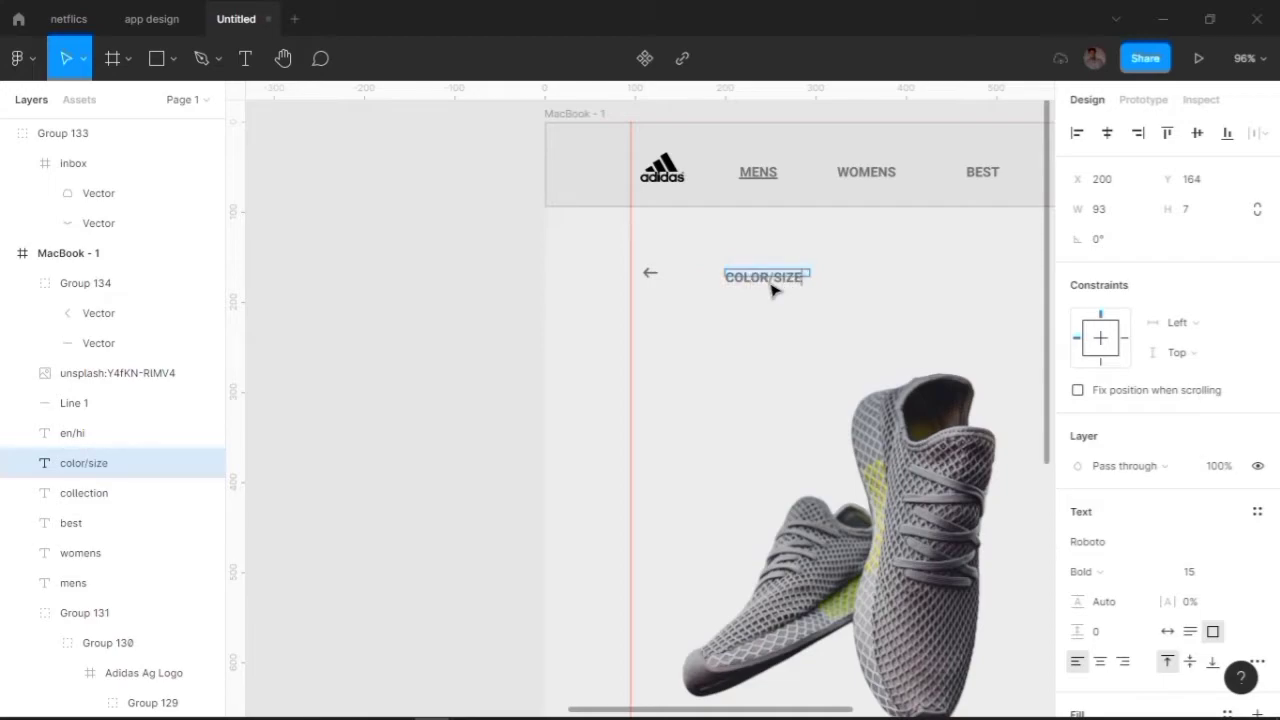
Change the copied label to 'COLOR / SIZE / BRAND' and widen it onto one line.
mouse_move(772, 290)
left_mouse_down()
mouse_move(809, 278)
mouse_move(865, 291)
left_mouse_up()
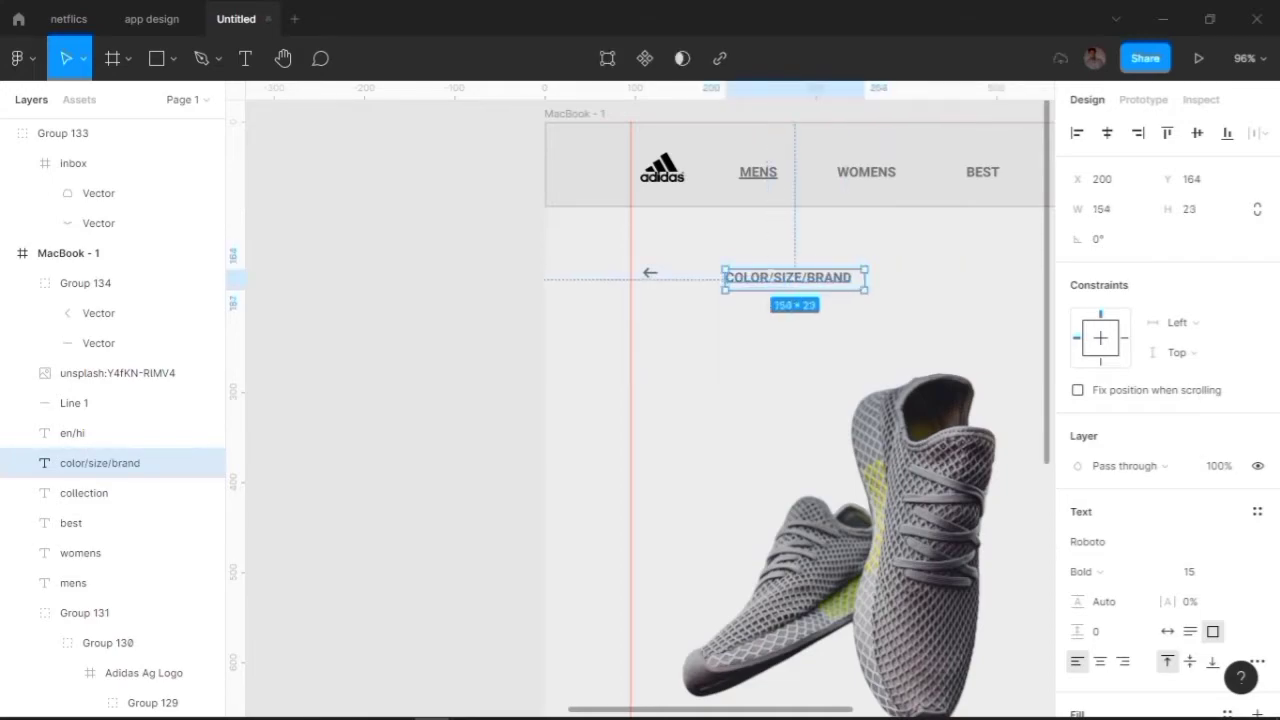
key("ctrl+BackSpace")
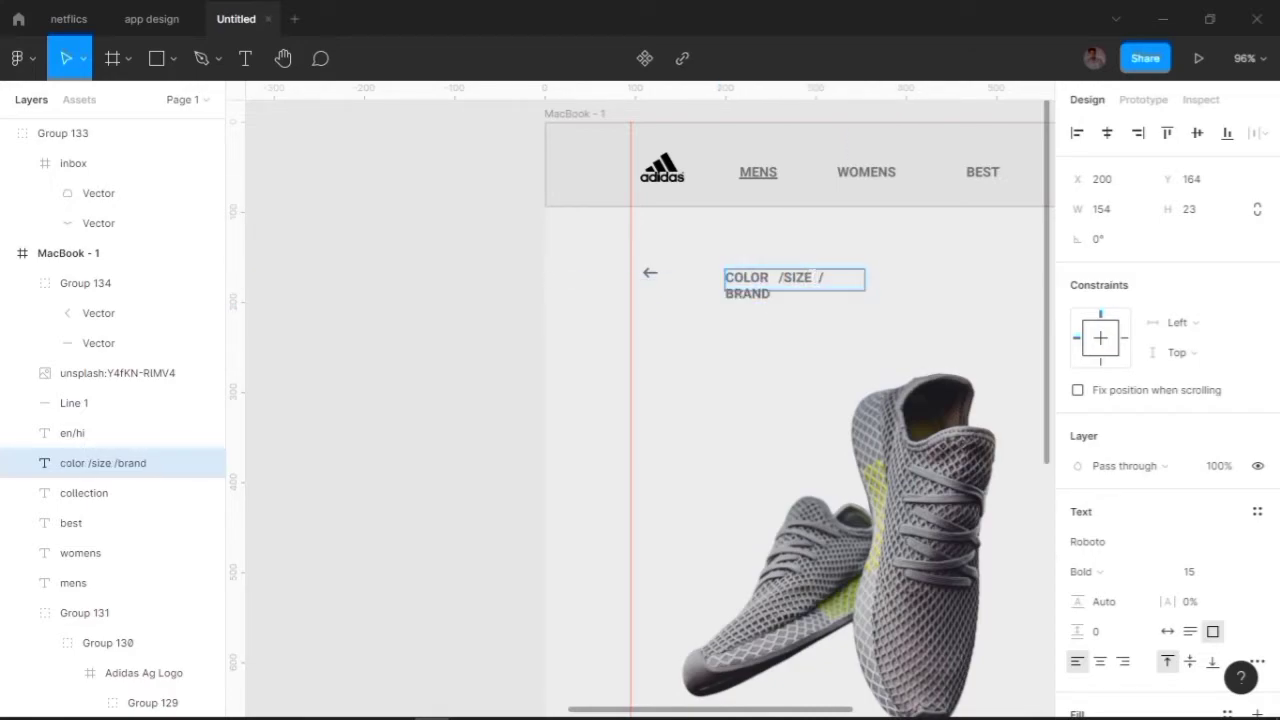
left_click_drag(865, 280, 905, 274)
key("Escape")
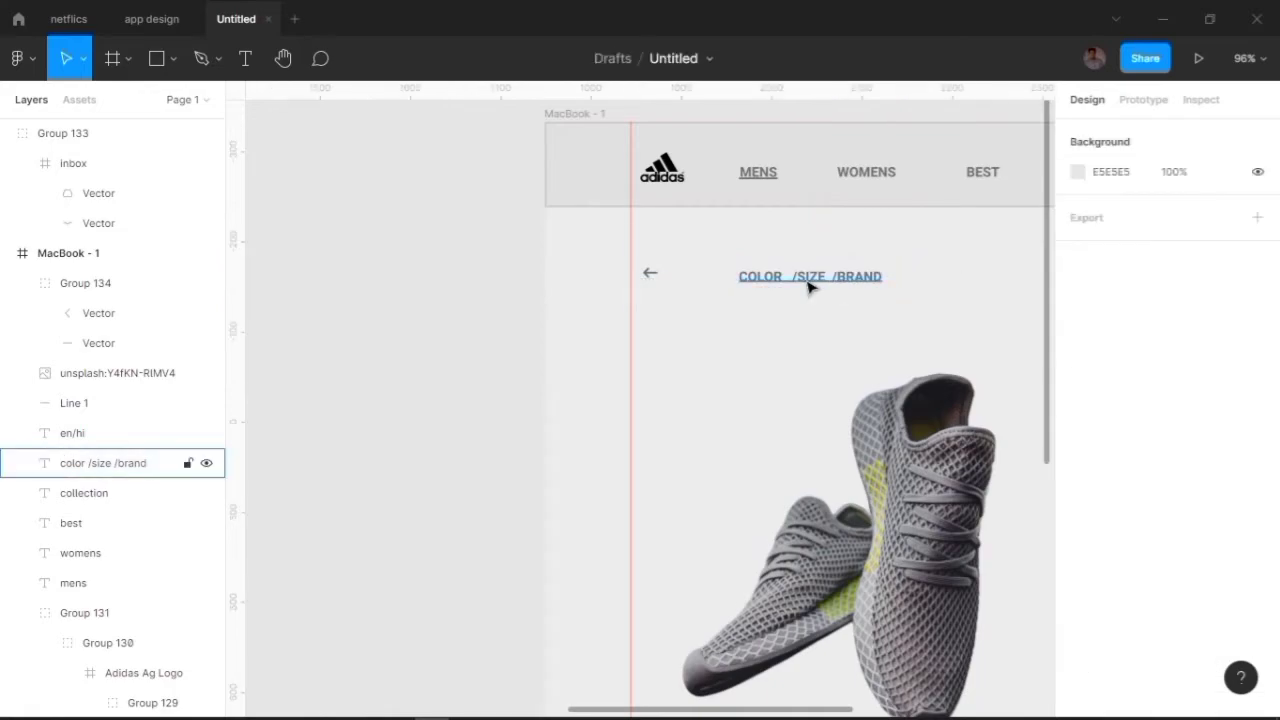
left_click(803, 285)
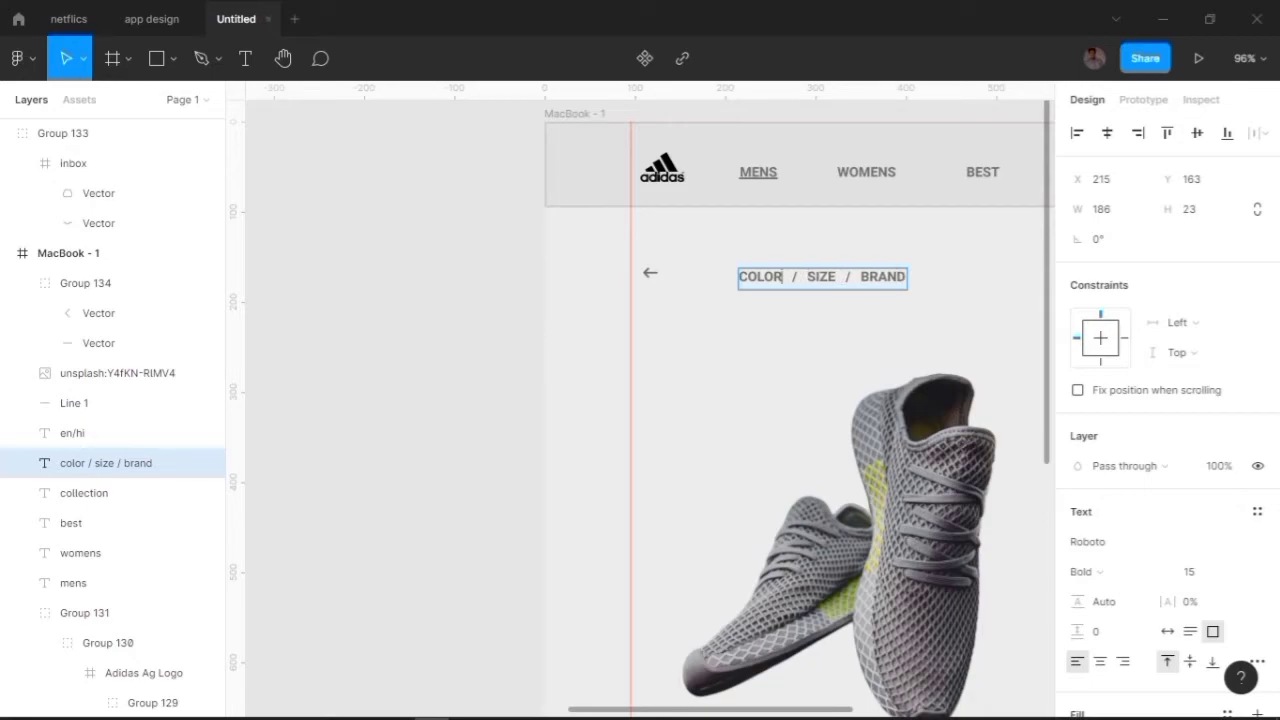
left_click_drag(907, 278, 922, 279)
Move the breadcrumb left beside the back arrow and align its box.
scroll(1063, 418, "down", 1)
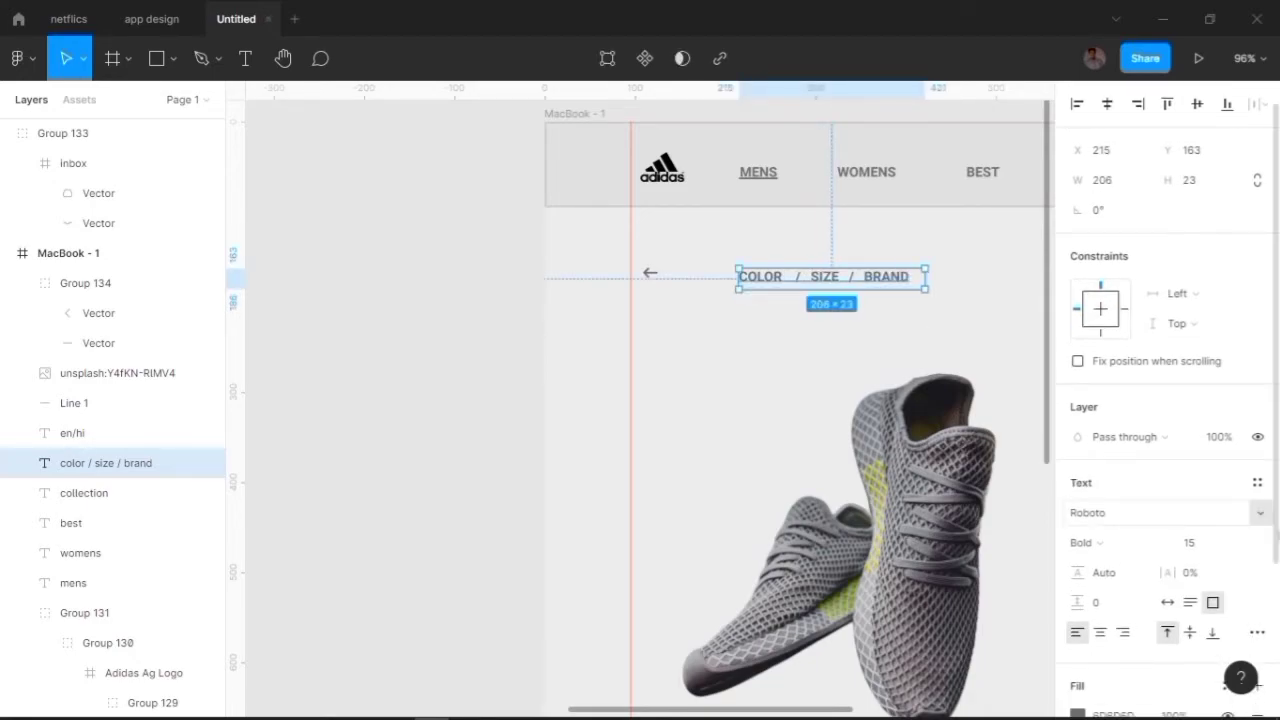
scroll(1063, 418, "down", 3)
left_click(835, 283)
left_click_drag(835, 283, 770, 283)
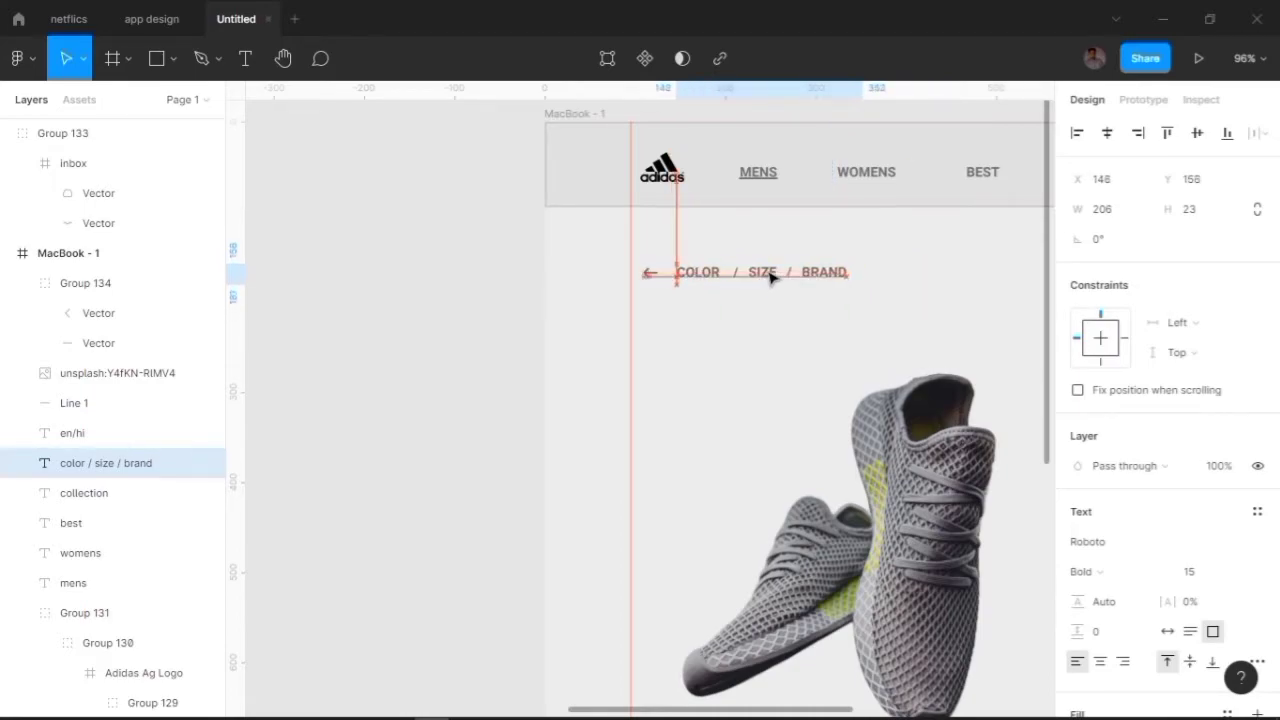
scroll(765, 276, "up", 5)
left_click_drag(519, 248, 715, 290)
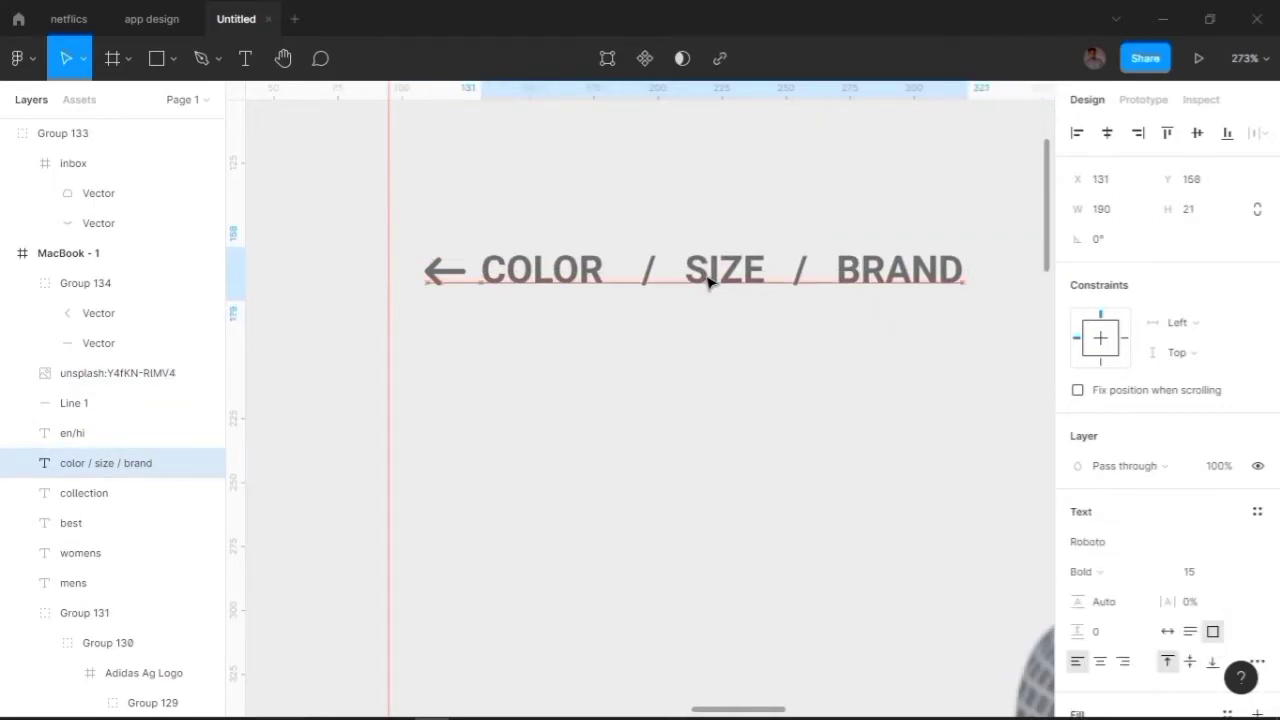
left_click_drag(715, 290, 708, 280)
left_click(583, 303)
scroll(585, 300, "down", 1)
left_click(591, 295)
scroll(591, 295, "down", 3)
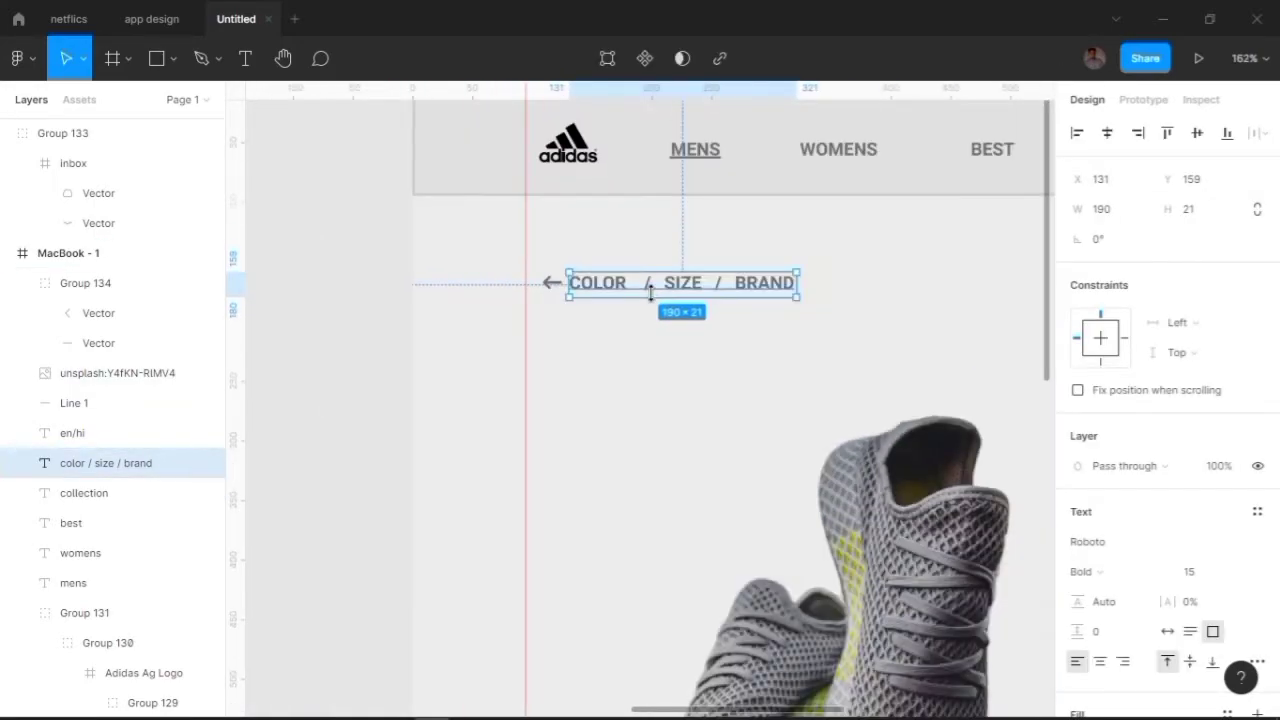
key("Escape")
scroll(809, 326, "down", 3)
Move the shoe photo below the breadcrumb and shift the breadcrumb onto the guide.
left_click(676, 388)
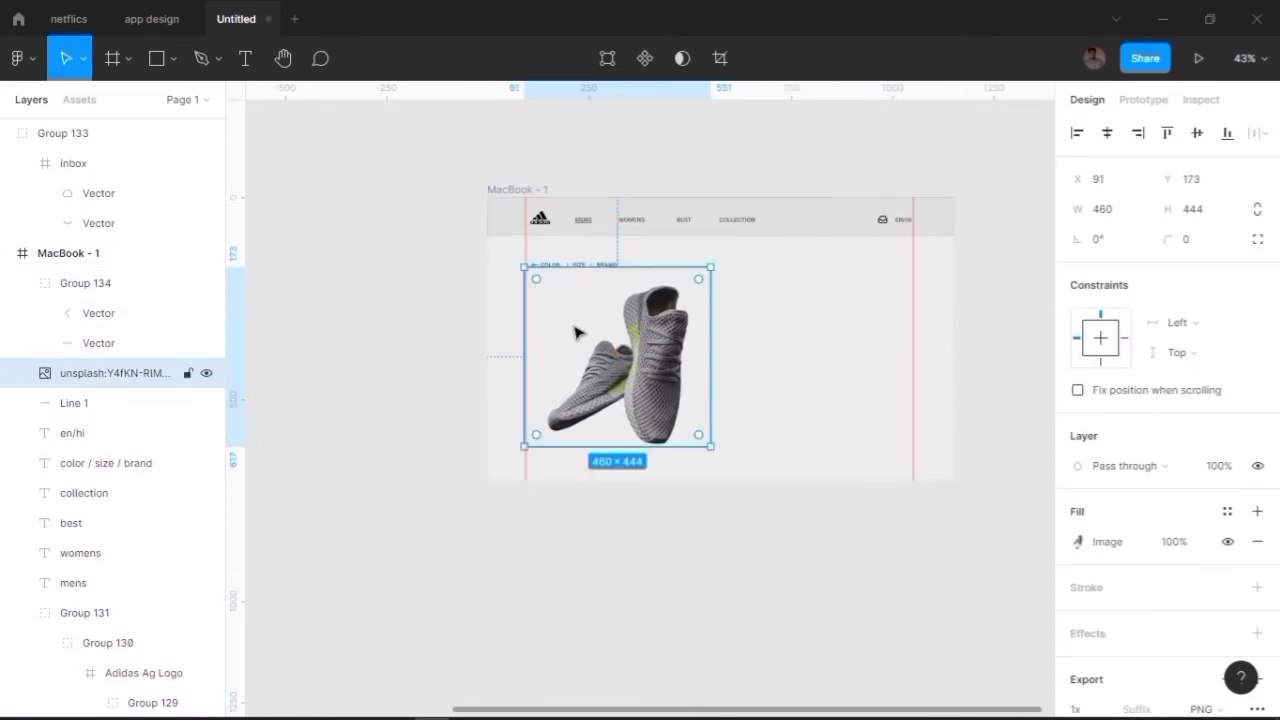
scroll(590, 318, "up", 1)
scroll(613, 241, "up", 2)
left_click_drag(589, 409, 591, 466)
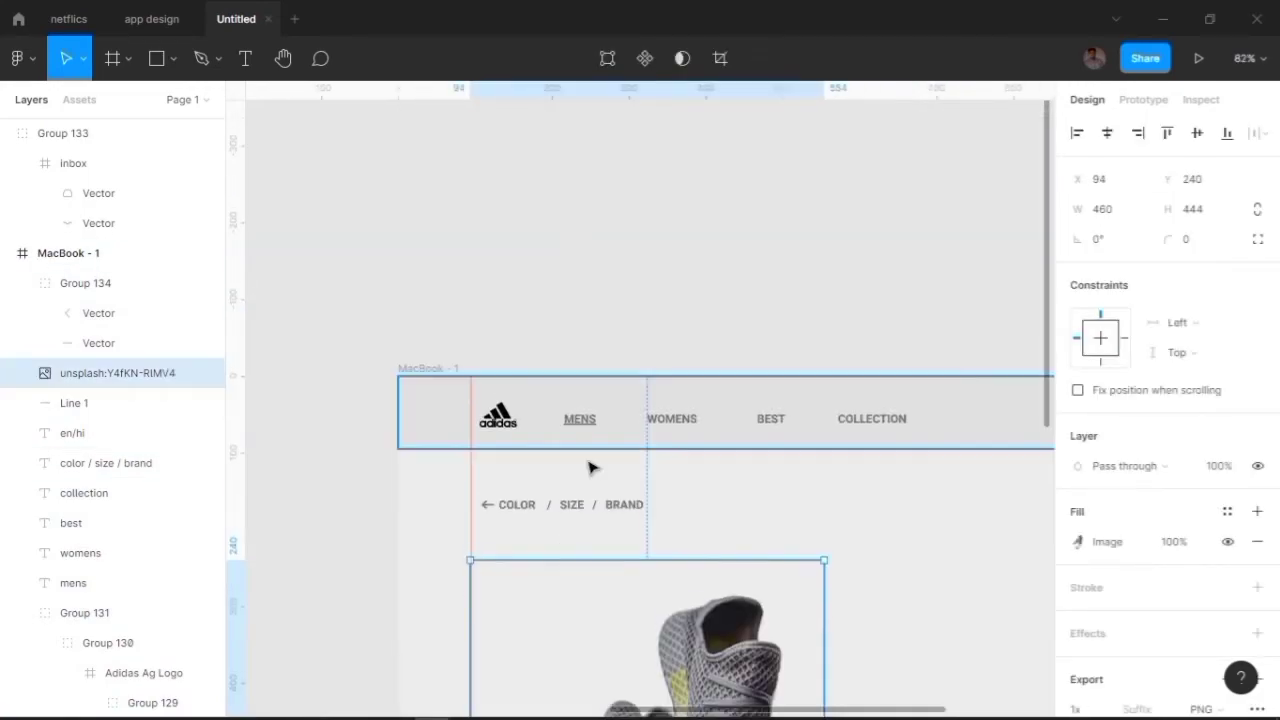
scroll(565, 265, "up", 2)
left_click_drag(547, 292, 615, 292)
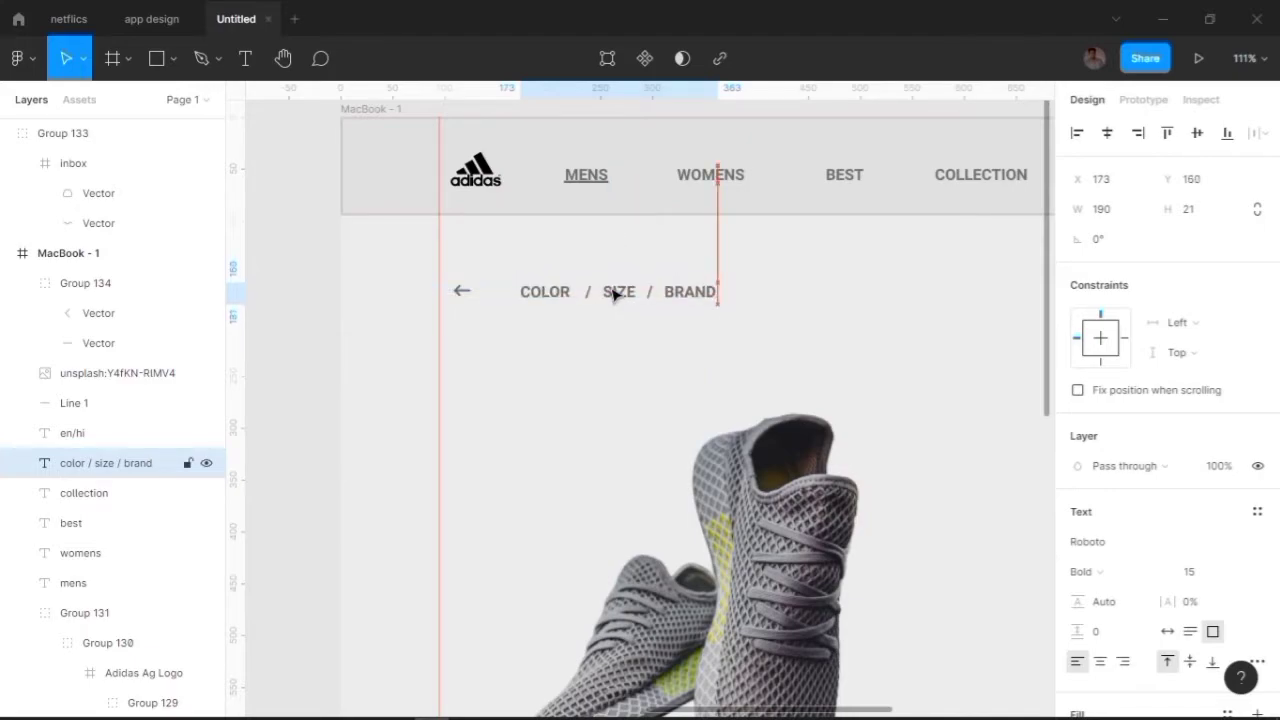
Realign the back arrow right beside the breadcrumb text, at x 124, y 157.
left_click(459, 292, "shift")
key("ctrl+g")
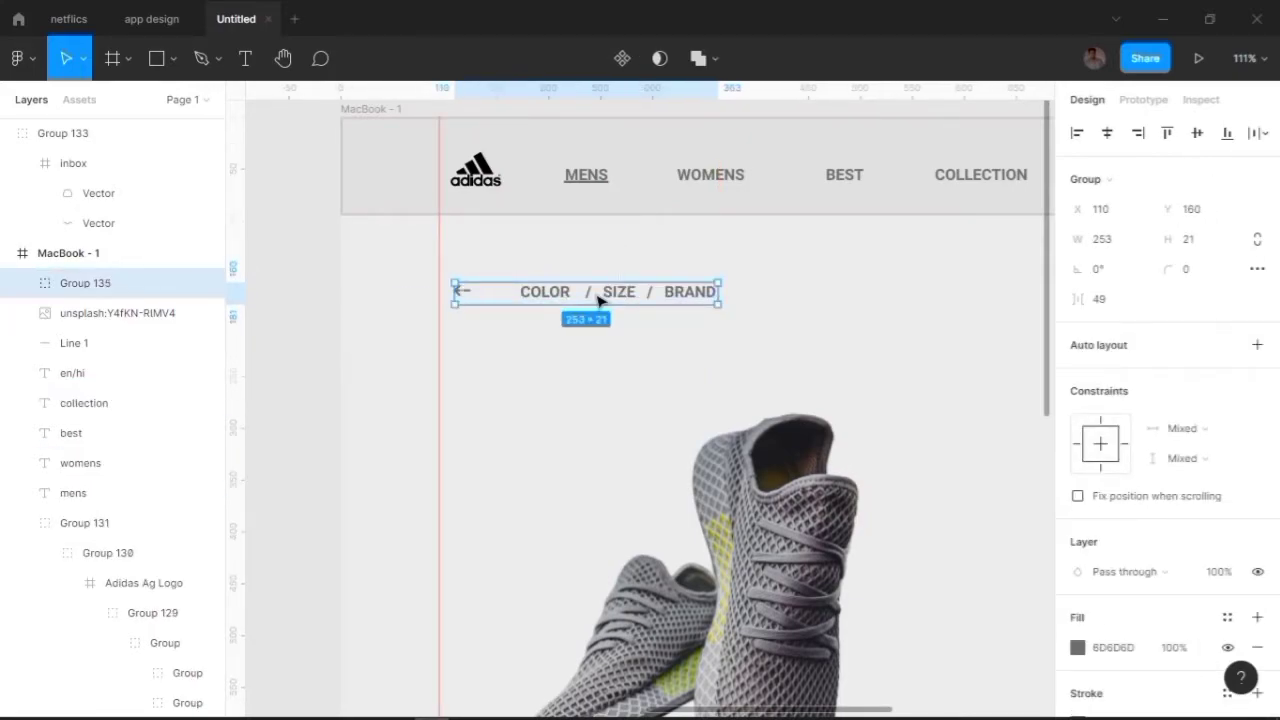
left_click_drag(657, 283, 626, 291)
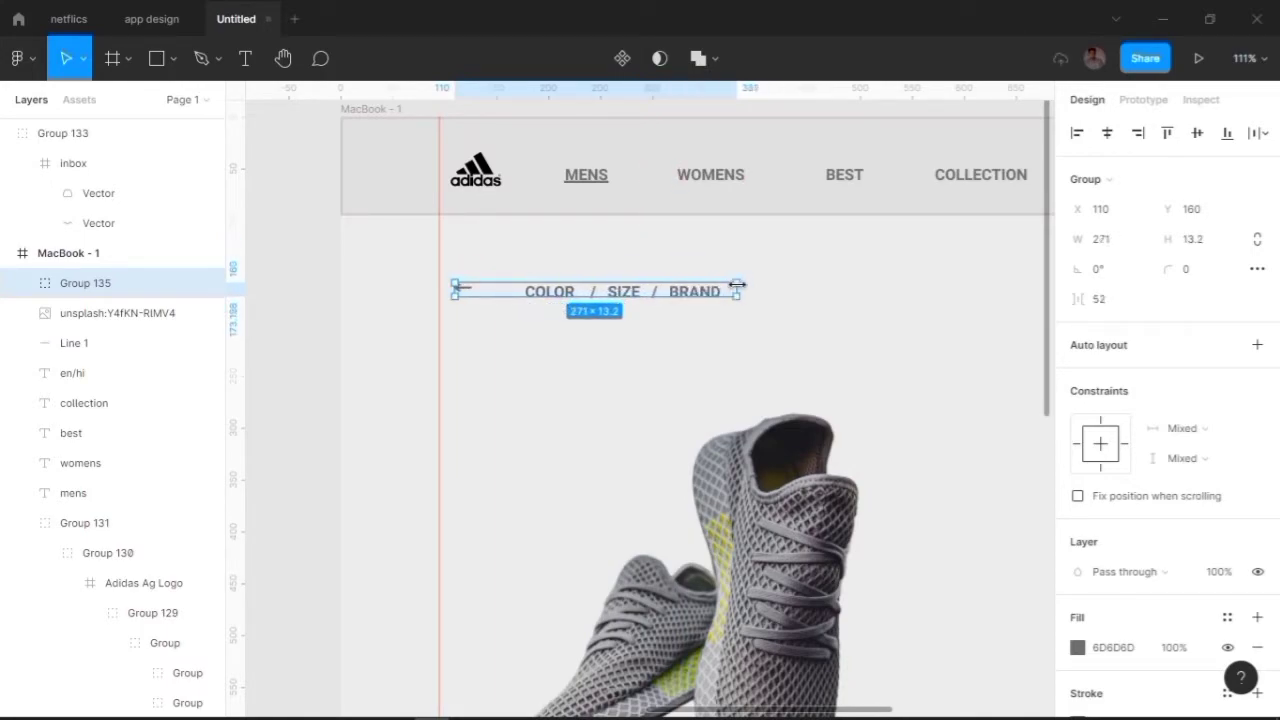
scroll(527, 285, "up", 2)
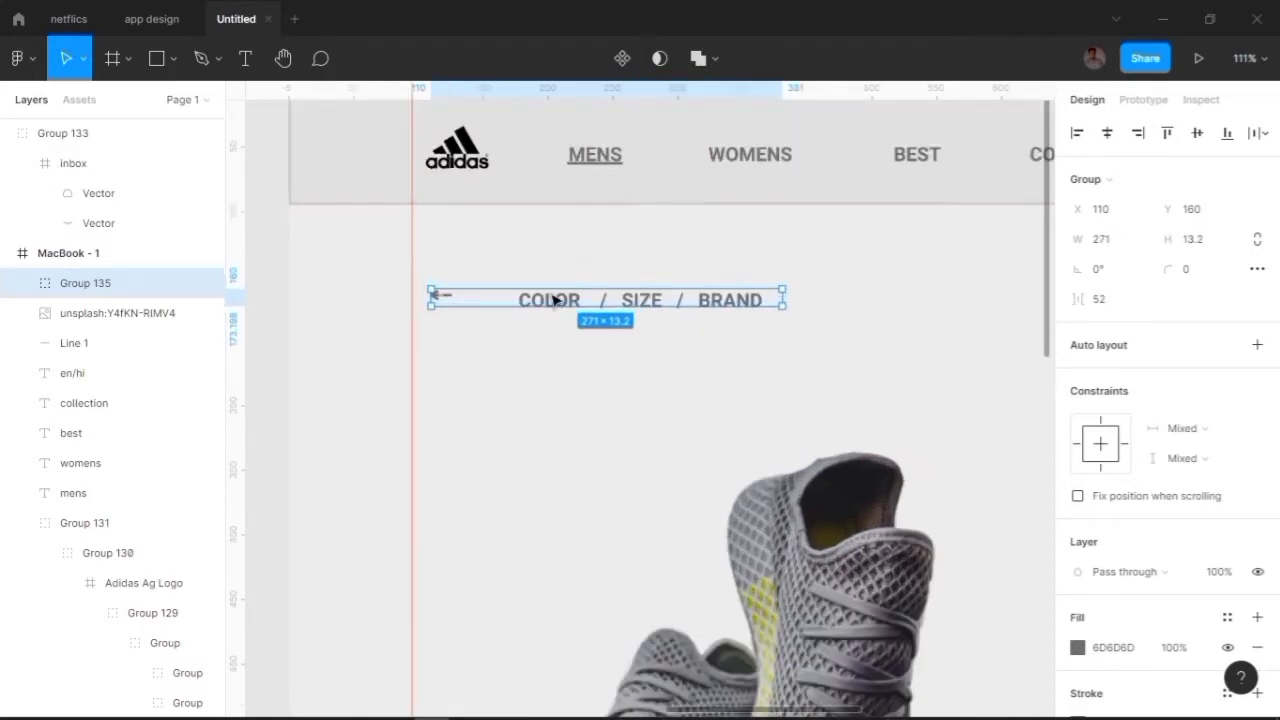
double_click(440, 298)
key("Escape")
key("Escape")
left_click(443, 303)
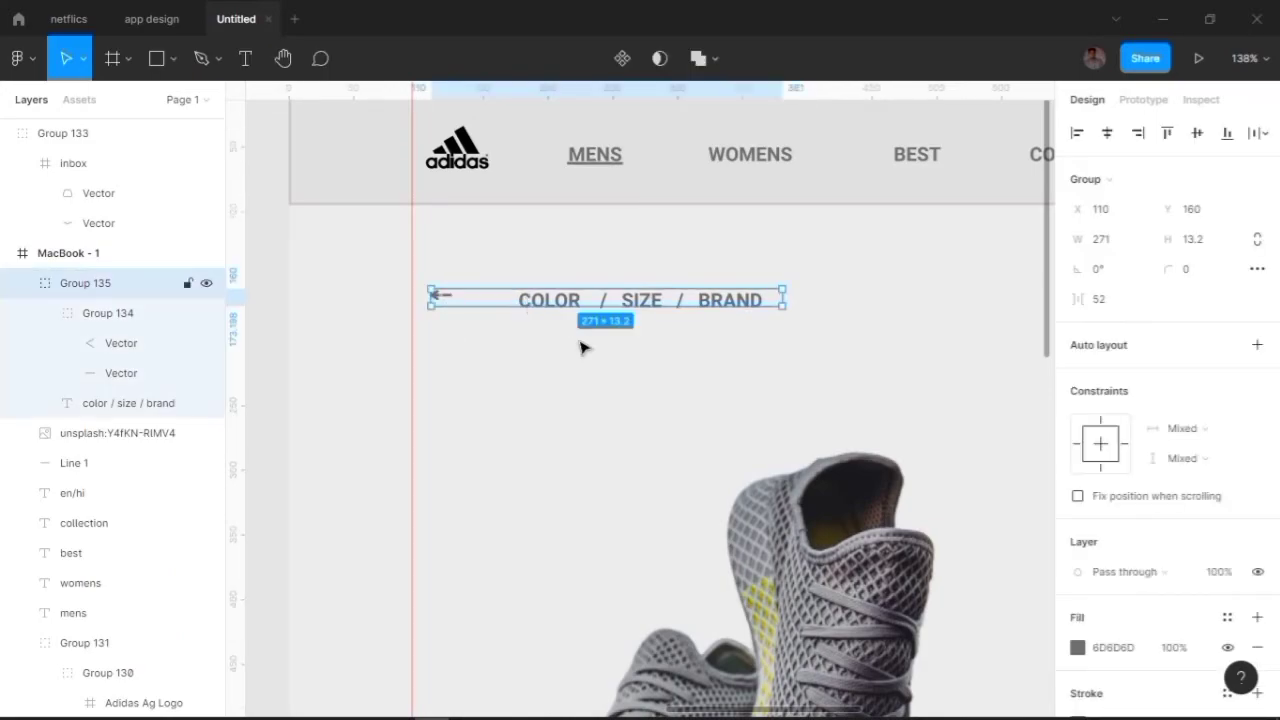
key("ctrl+shift+g")
left_click(444, 303)
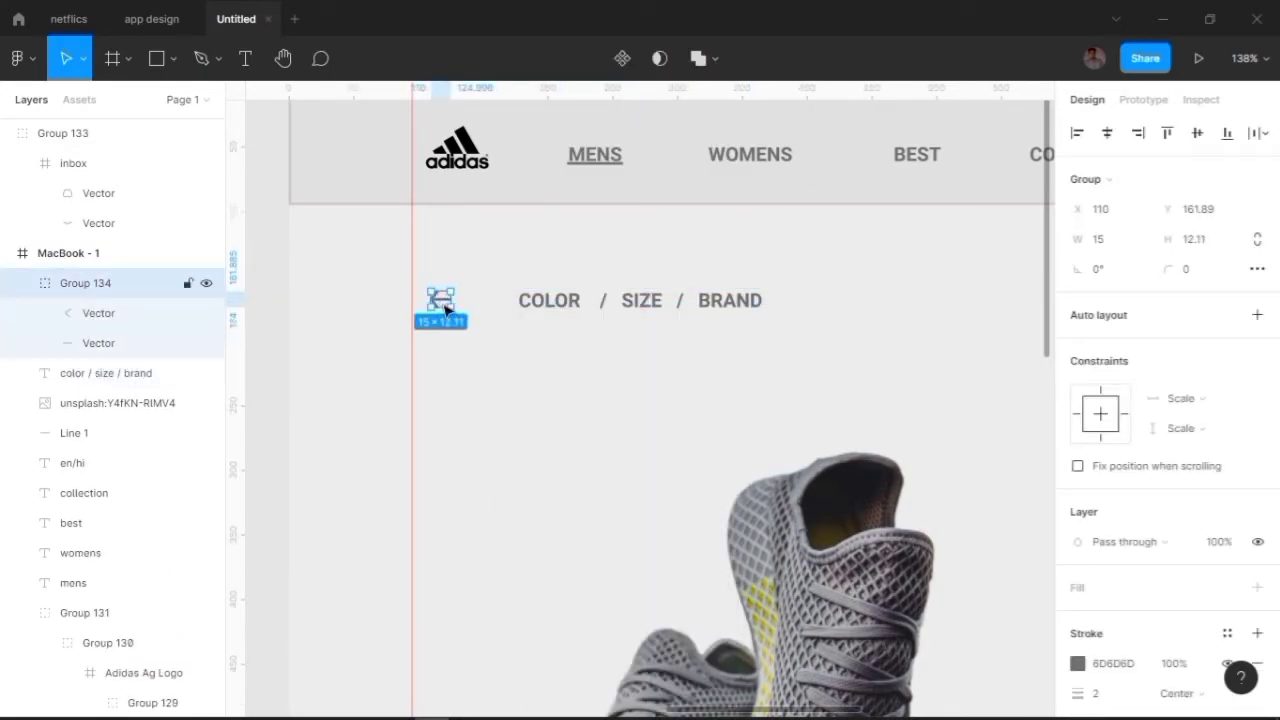
key("Escape")
left_click_drag(534, 303, 531, 295)
left_click_drag(443, 303, 474, 296)
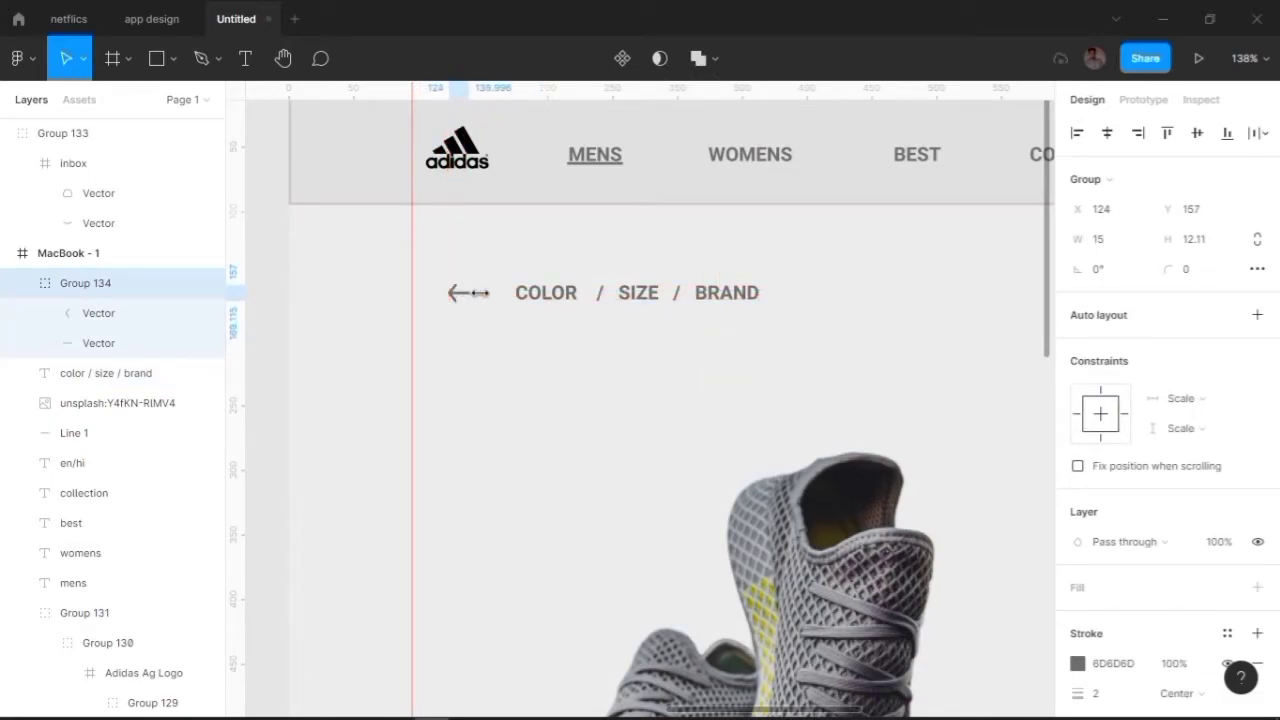
Lighten the breadcrumb text fill to pale grey B8B8B8.
left_click(634, 295, "shift")
scroll(1136, 583, "down", 5)
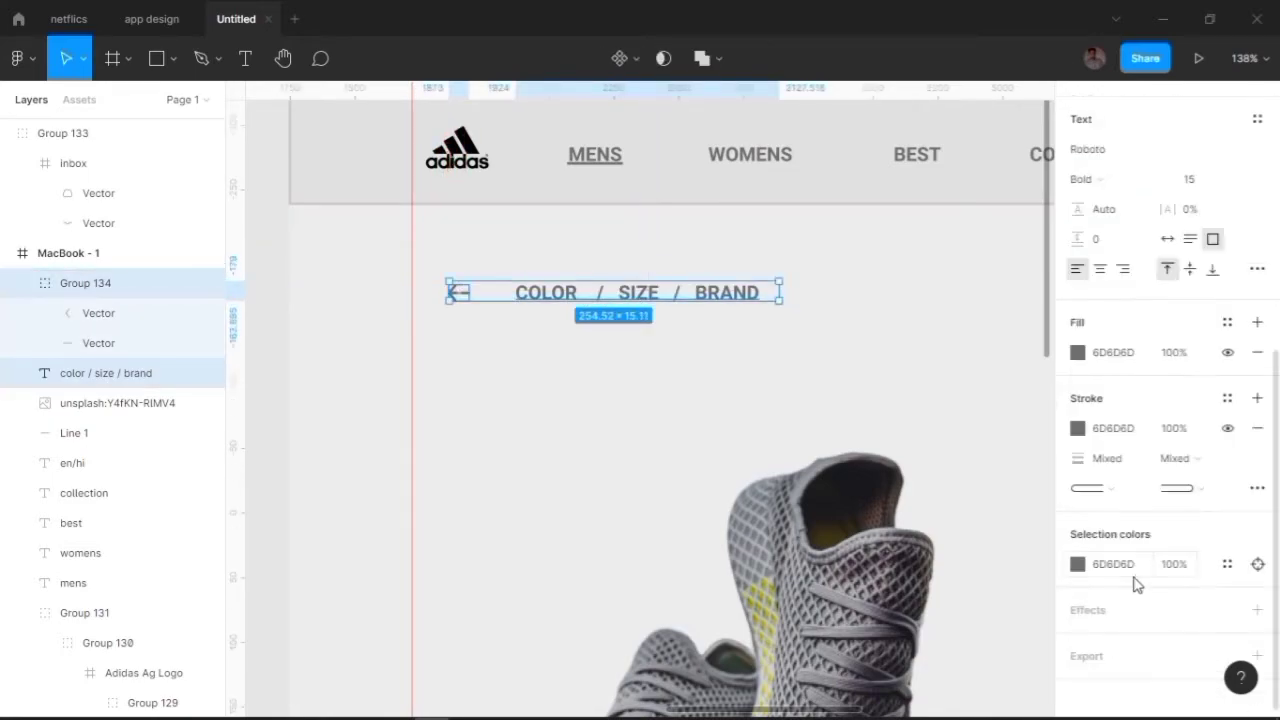
left_click(1077, 352)
mouse_move(951, 383)
left_mouse_down()
mouse_move(937, 420)
mouse_move(837, 443)
mouse_move(808, 330)
left_mouse_up()
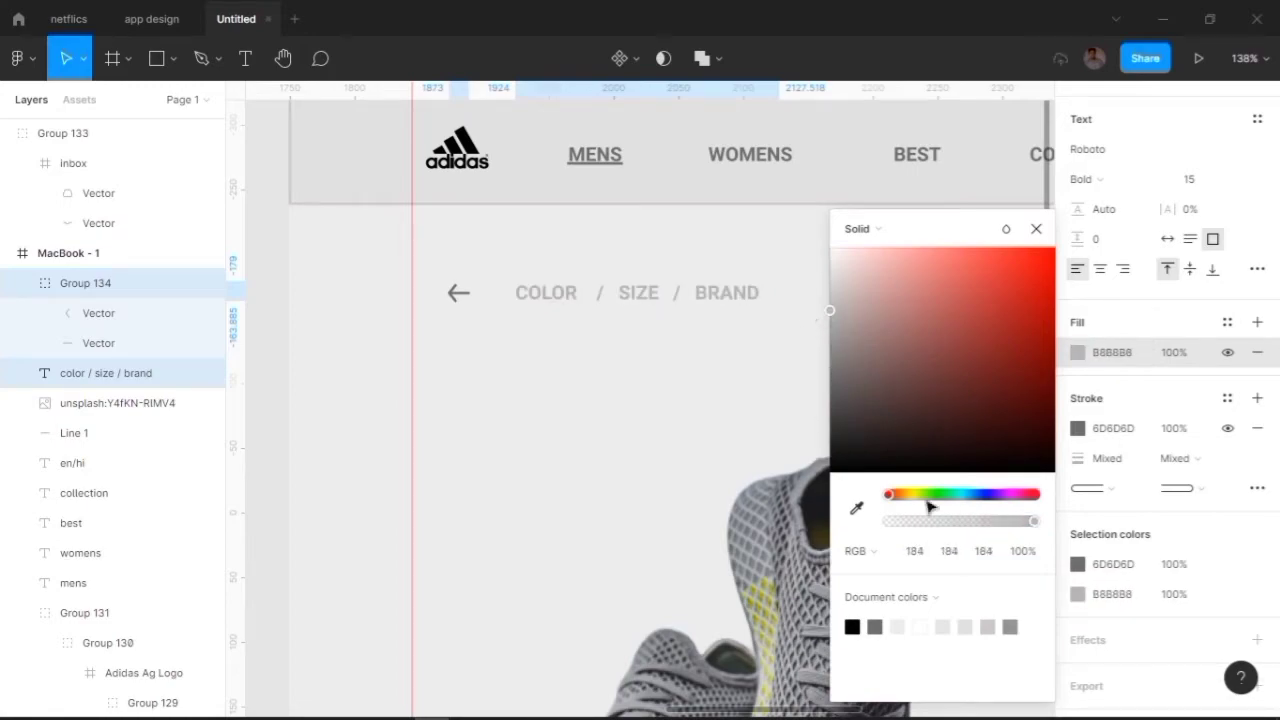
left_click(472, 274)
Sample a canvas colour for the back arrow's stroke.
left_click(85, 283)
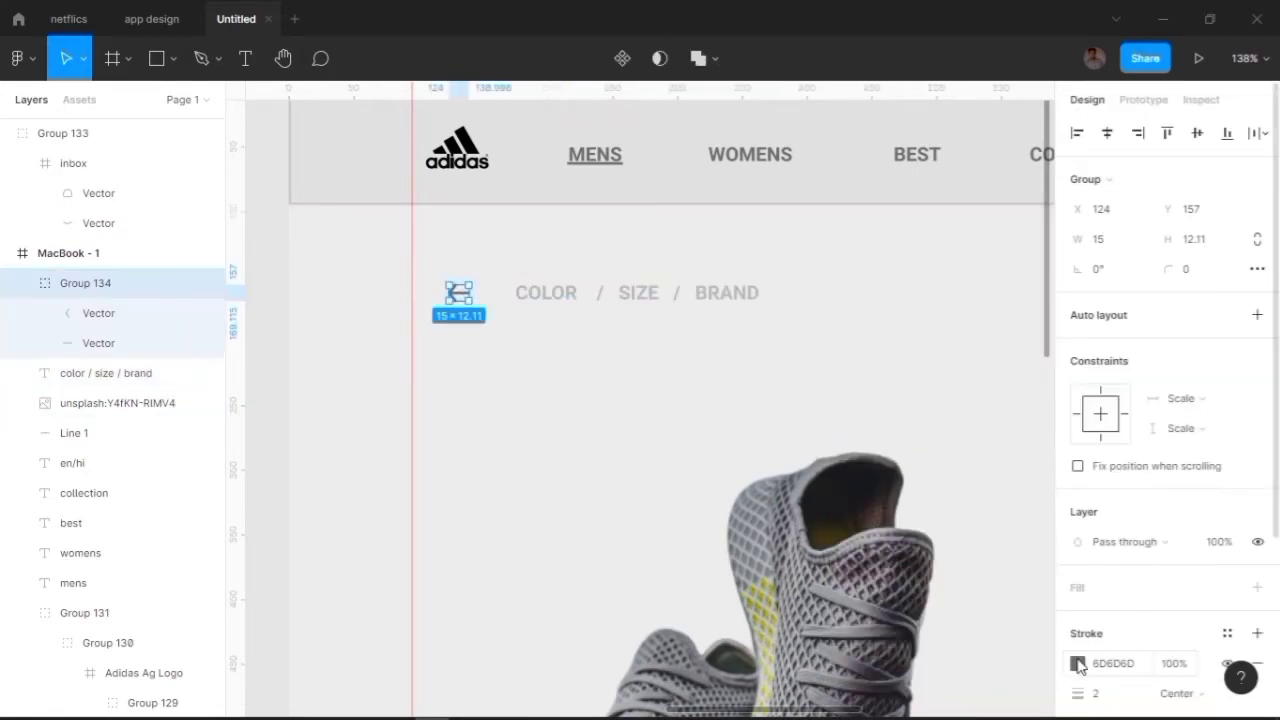
left_click(1077, 663)
left_click(856, 507)
Resize the shoe photo slightly and give it a drop shadow with Y offset 100 and blur 20.
scroll(834, 371, "down", 5)
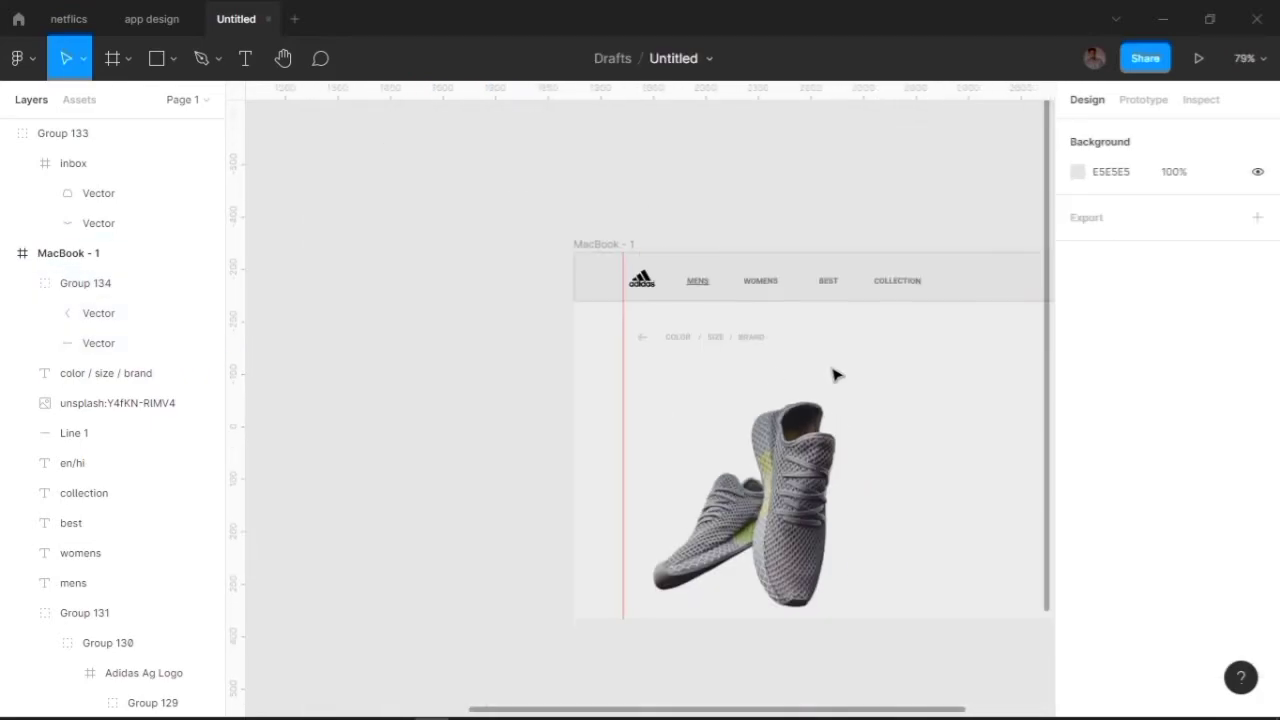
left_click(640, 430)
mouse_move(757, 551)
left_mouse_down()
mouse_move(779, 522)
mouse_move(770, 531)
left_mouse_up()
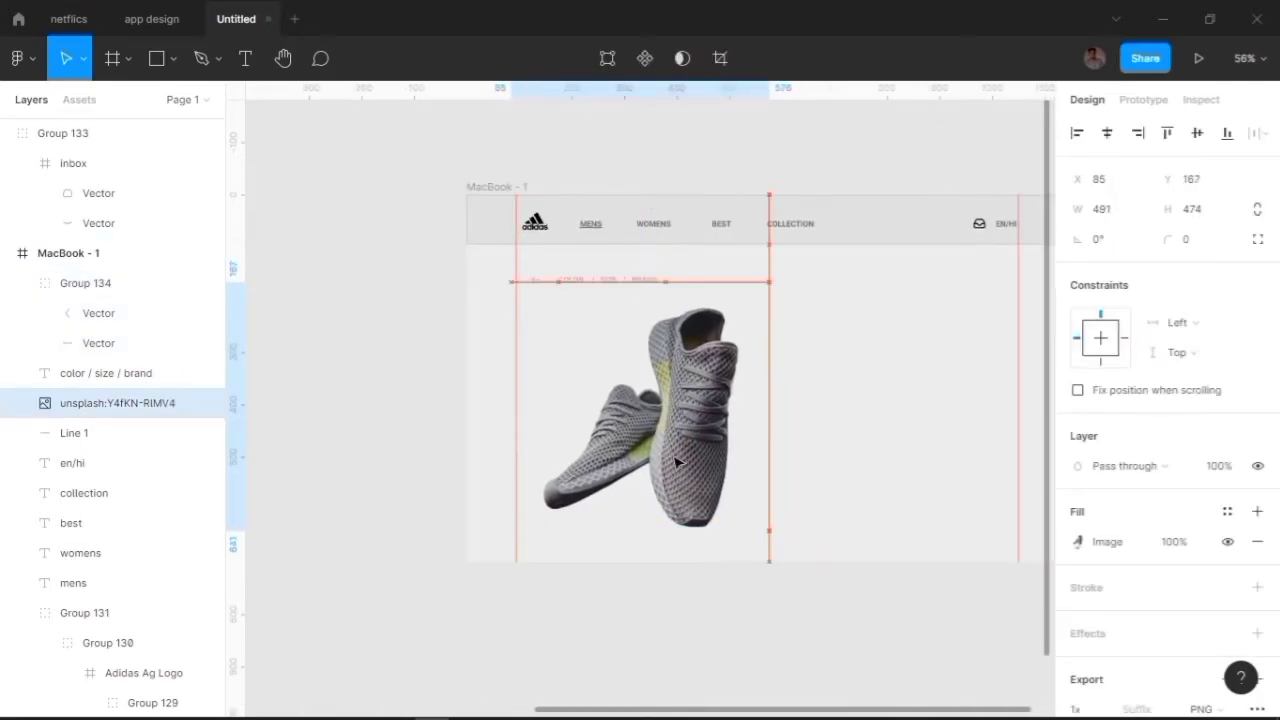
scroll(1134, 529, "down", 5)
left_click(1257, 388)
left_click(1077, 419)
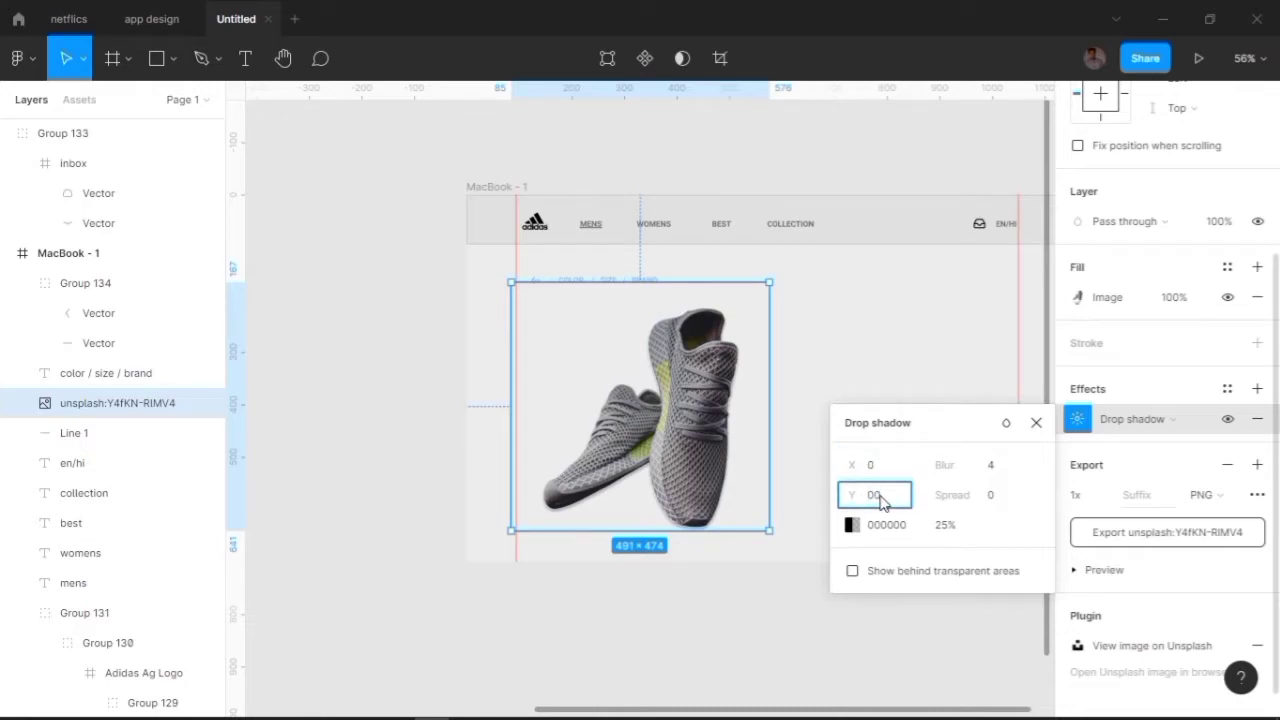
left_click(992, 470)
type("20")
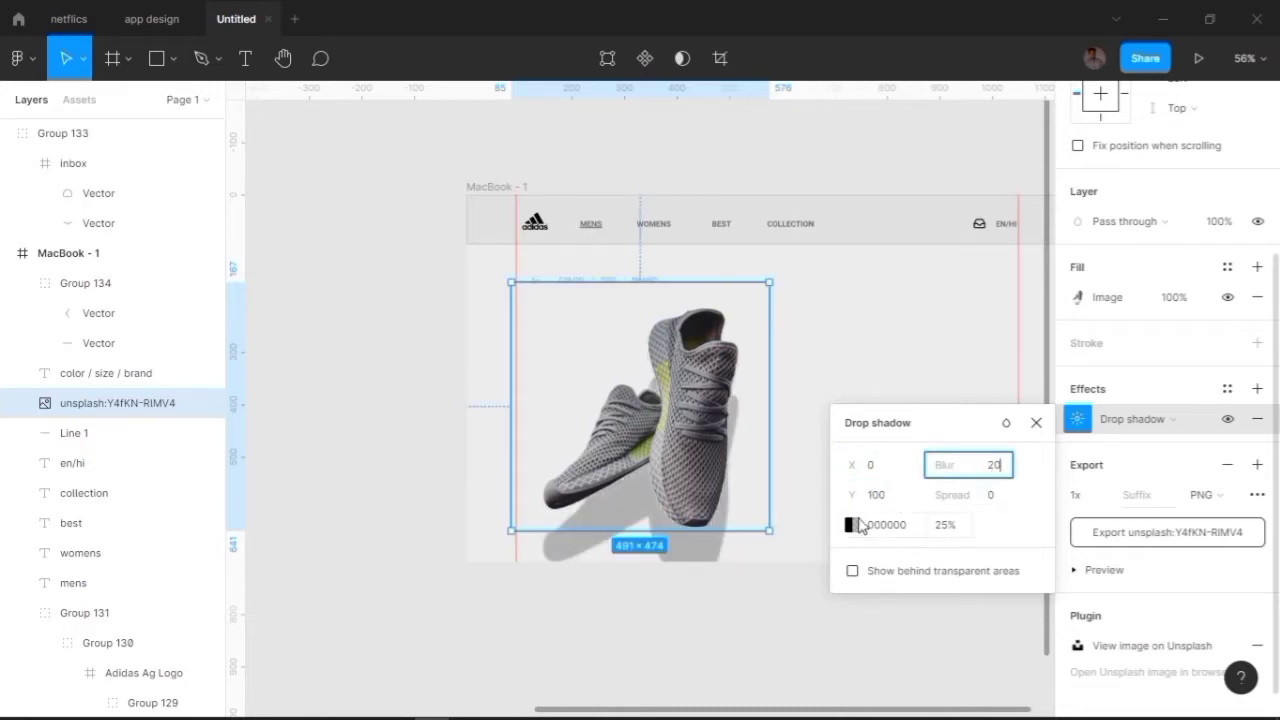
left_click(846, 525)
left_click(1036, 422)
scroll(652, 375, "down", 3)
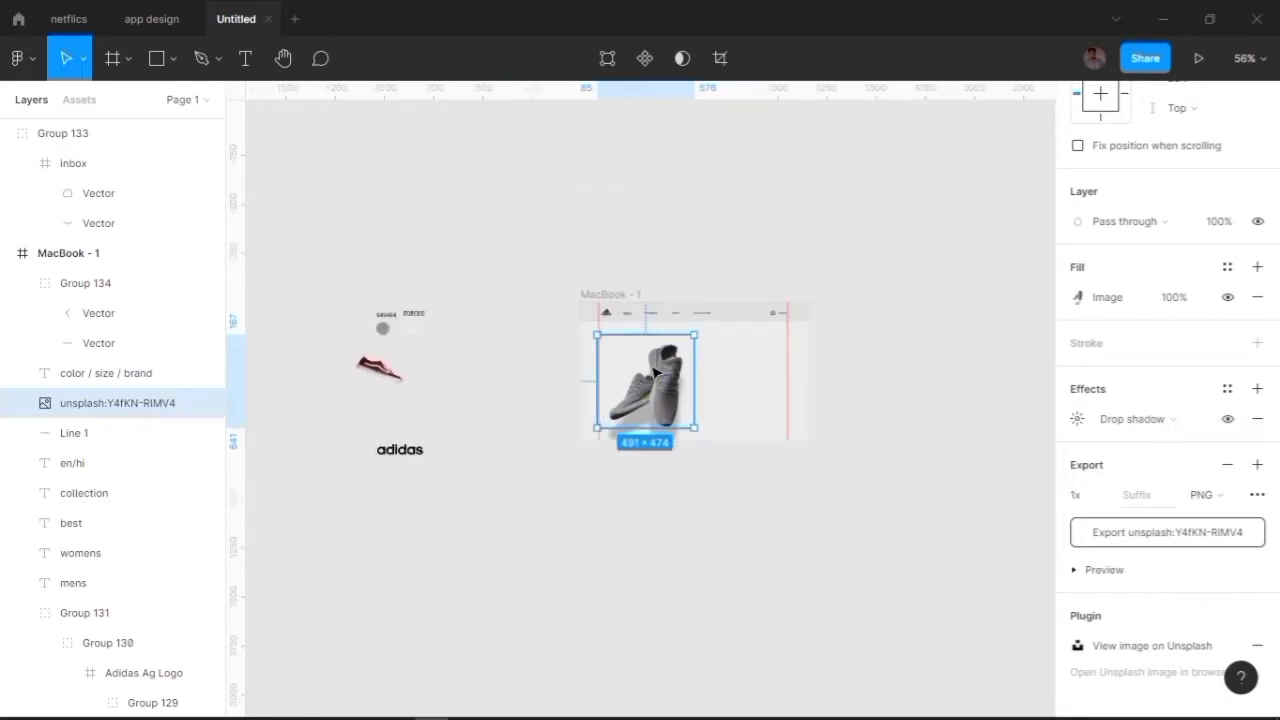
left_click_drag(686, 452, 683, 437)
scroll(1150, 460, "up", 2)
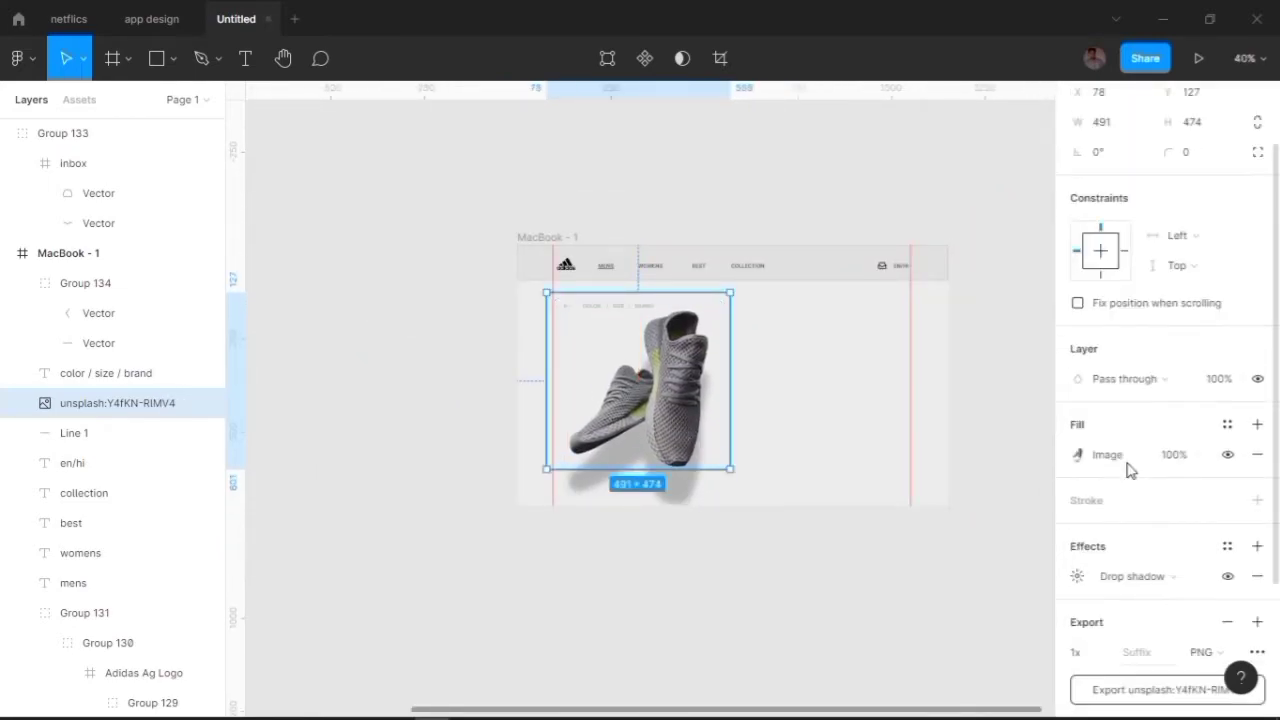
Make the drop shadow grey 949494 and nudge the shoe photo up.
left_click(1077, 576)
left_click(903, 635)
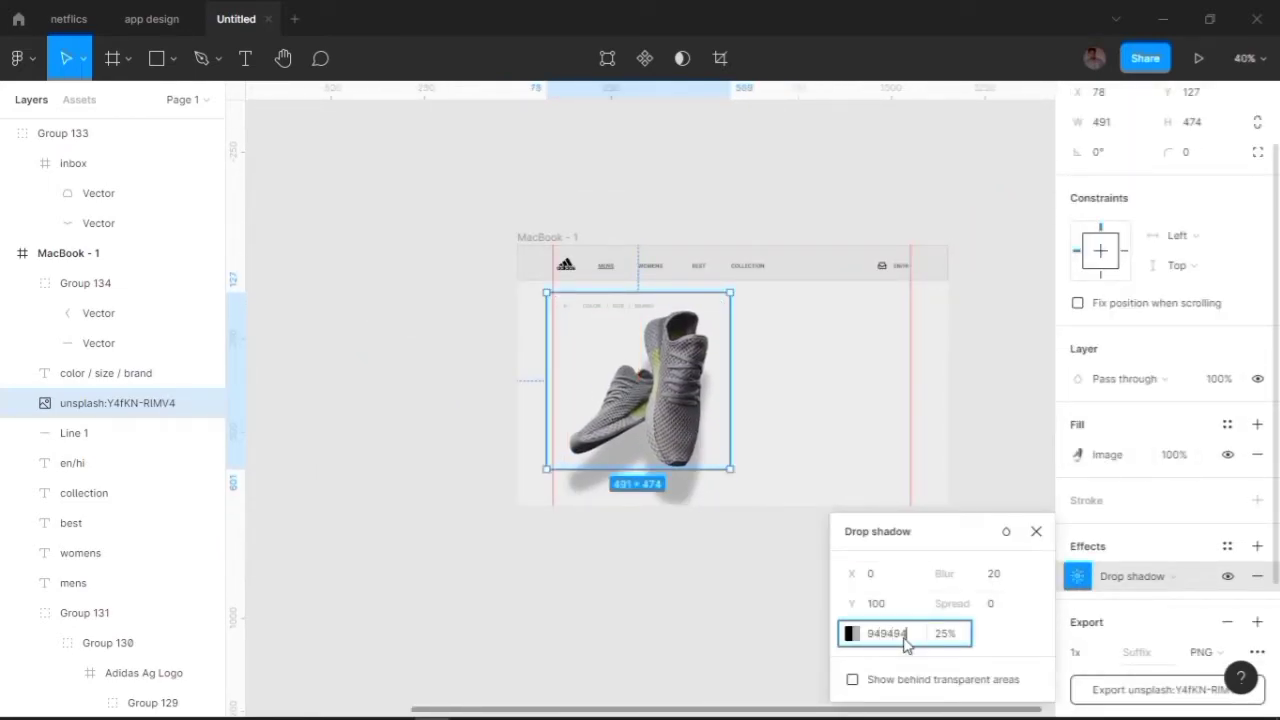
left_click(945, 635)
type("100")
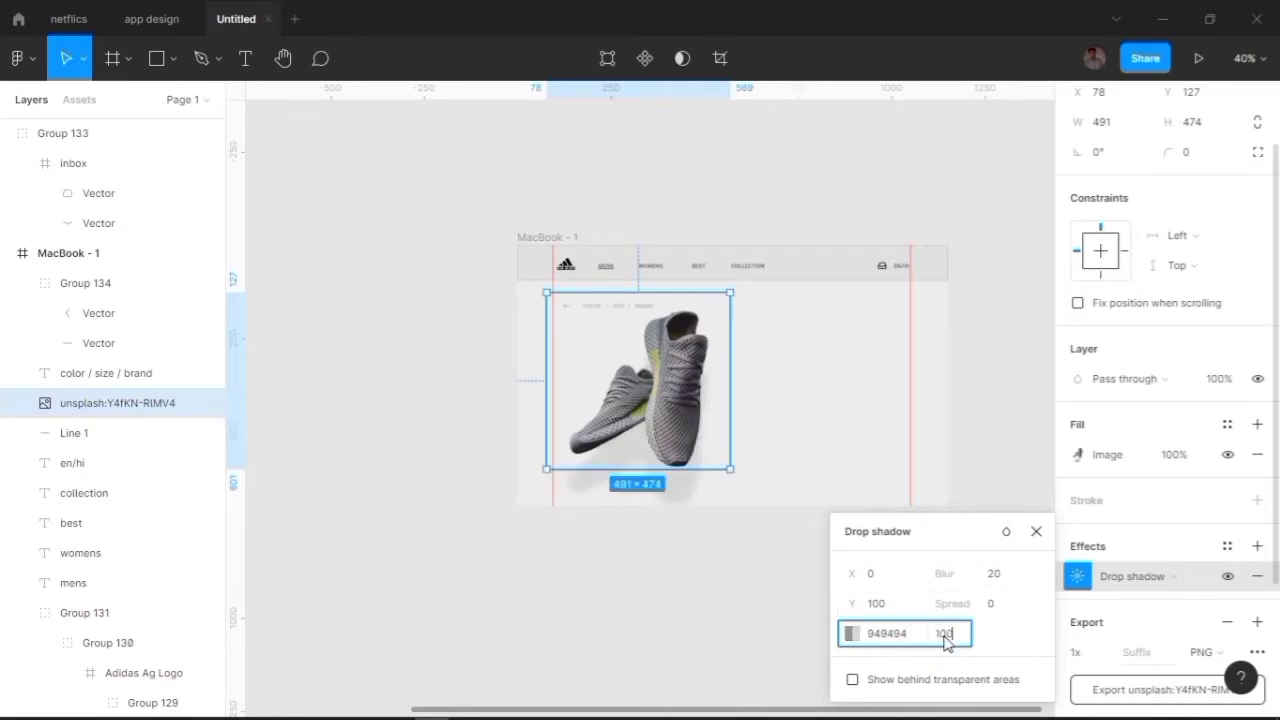
key("Return")
left_click(790, 600)
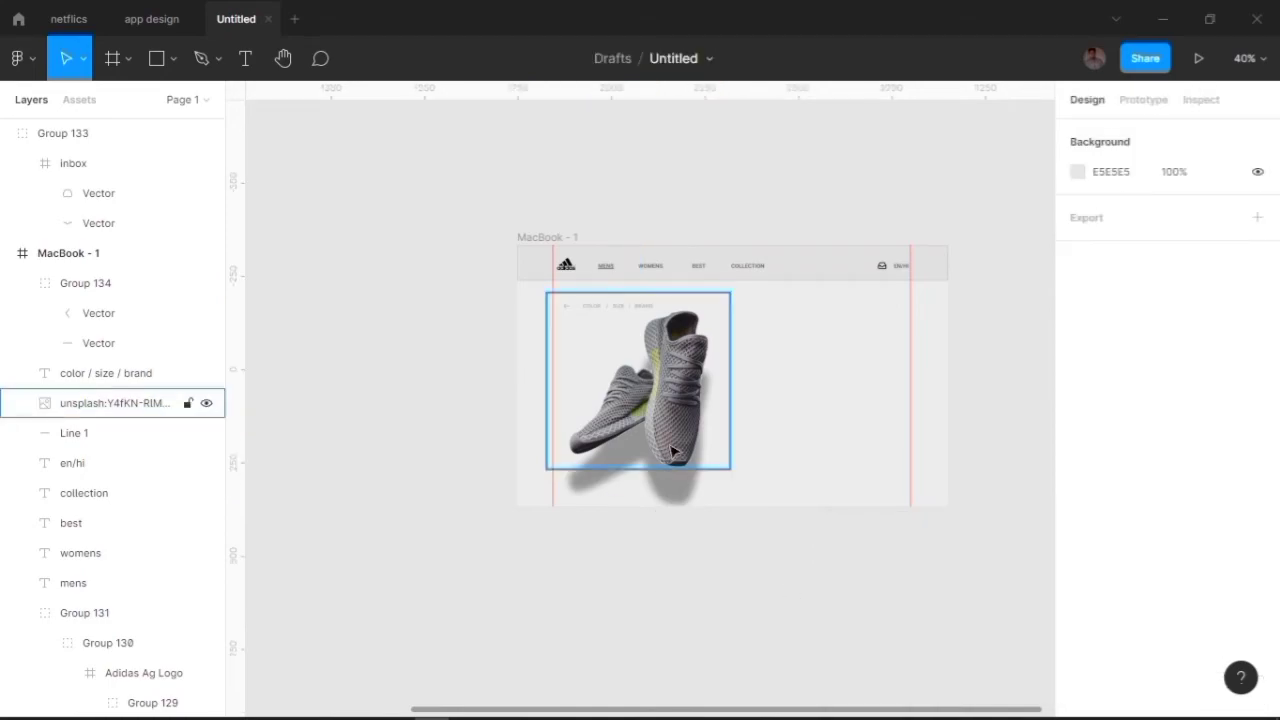
left_click(117, 403)
left_click_drag(700, 462, 700, 457)
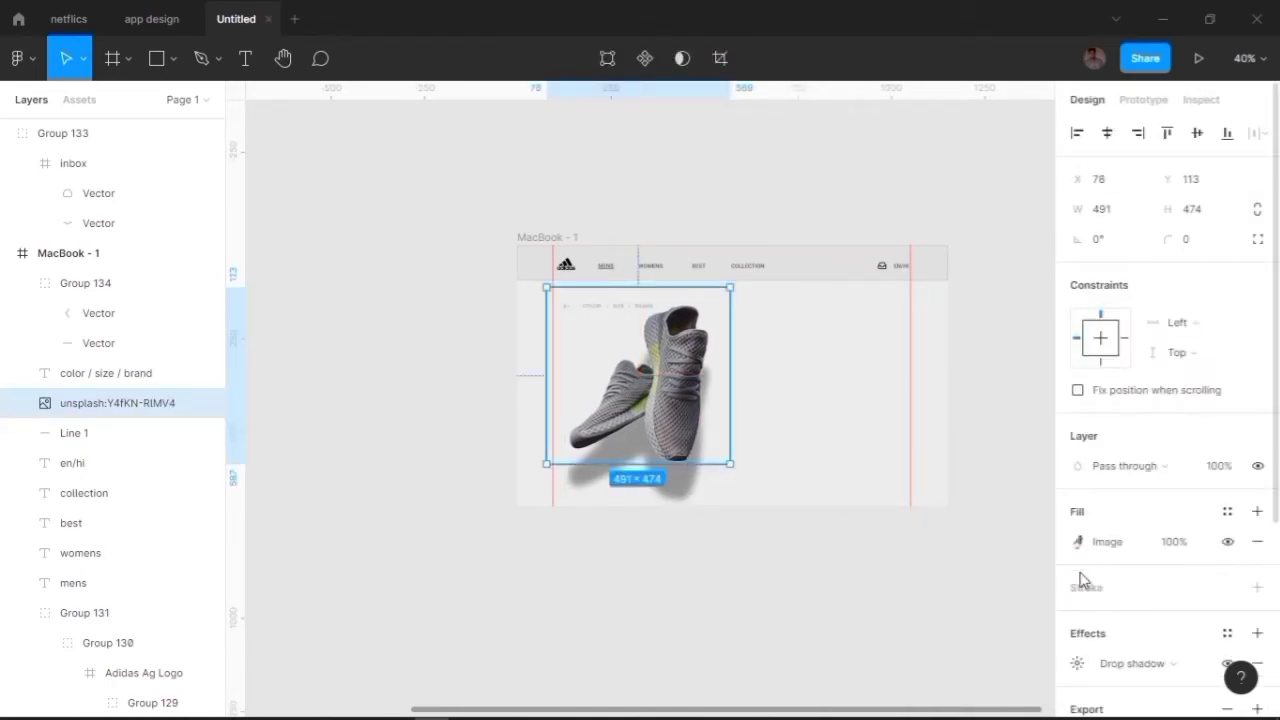
Set the shadow opacity to 50% and Y offset to 96, then lower the shoe image.
left_click(1078, 663)
left_click(873, 634)
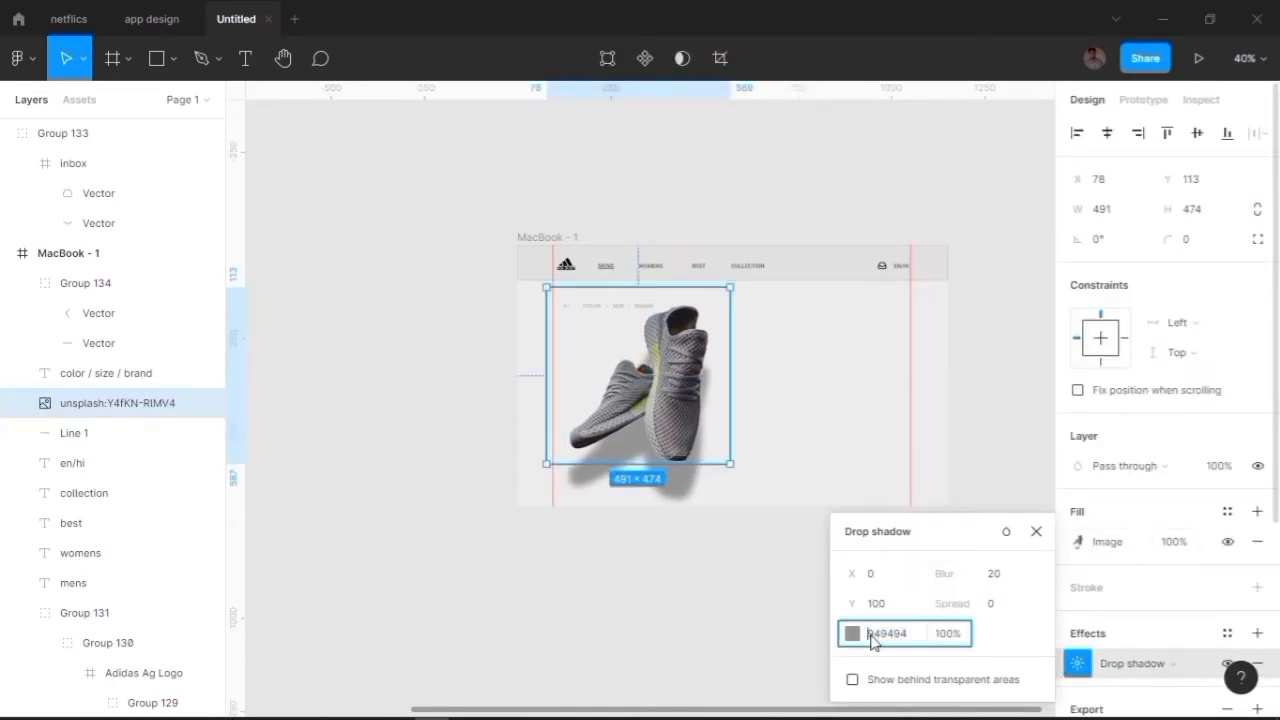
left_click(952, 553)
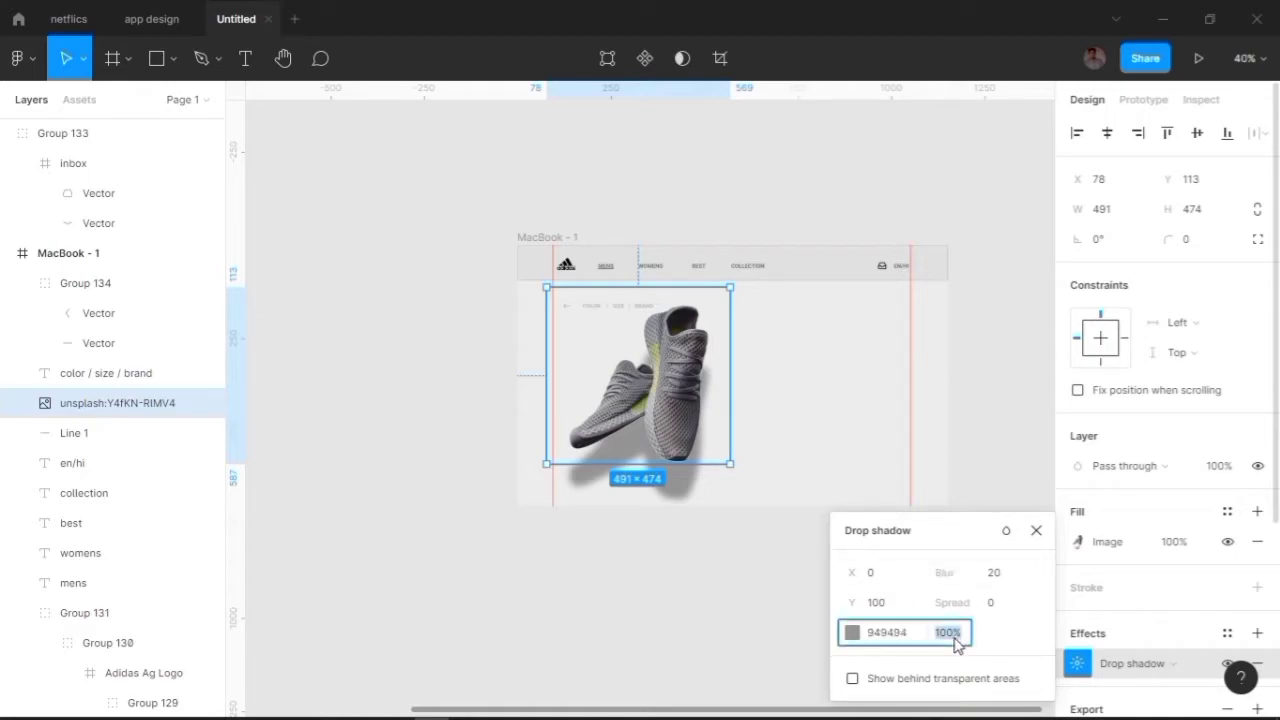
left_click(950, 632)
type("50")
key("Return")
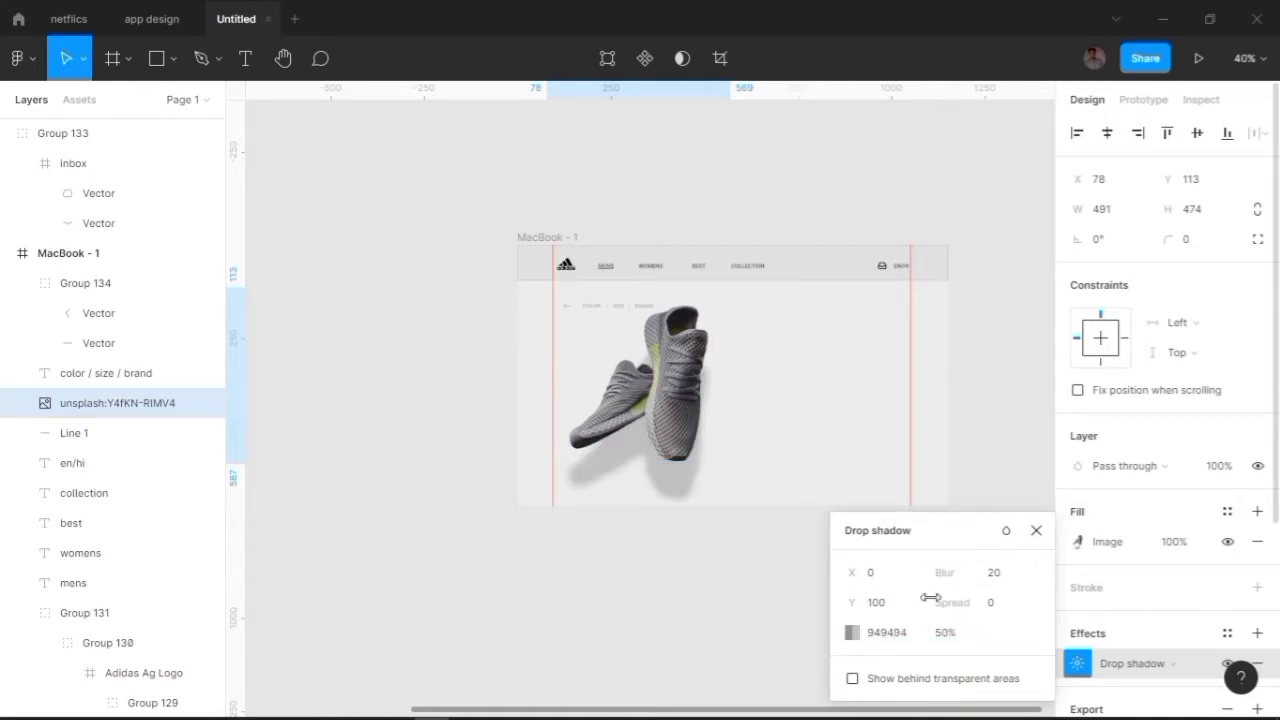
left_click(871, 604)
key("Down")
key("Down")
key("Down")
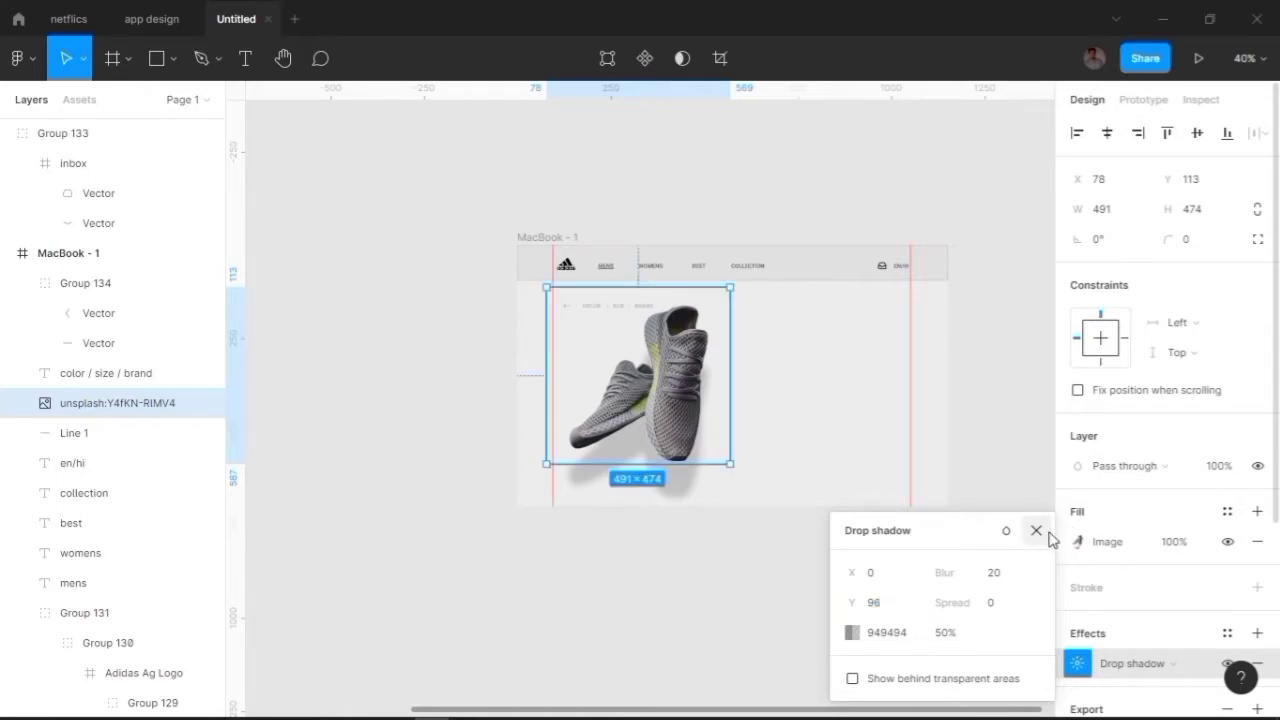
left_click(726, 486)
left_click_drag(680, 407, 683, 423)
Resize the shoe image from its corners to about 404×390.
left_click_drag(552, 301, 560, 314)
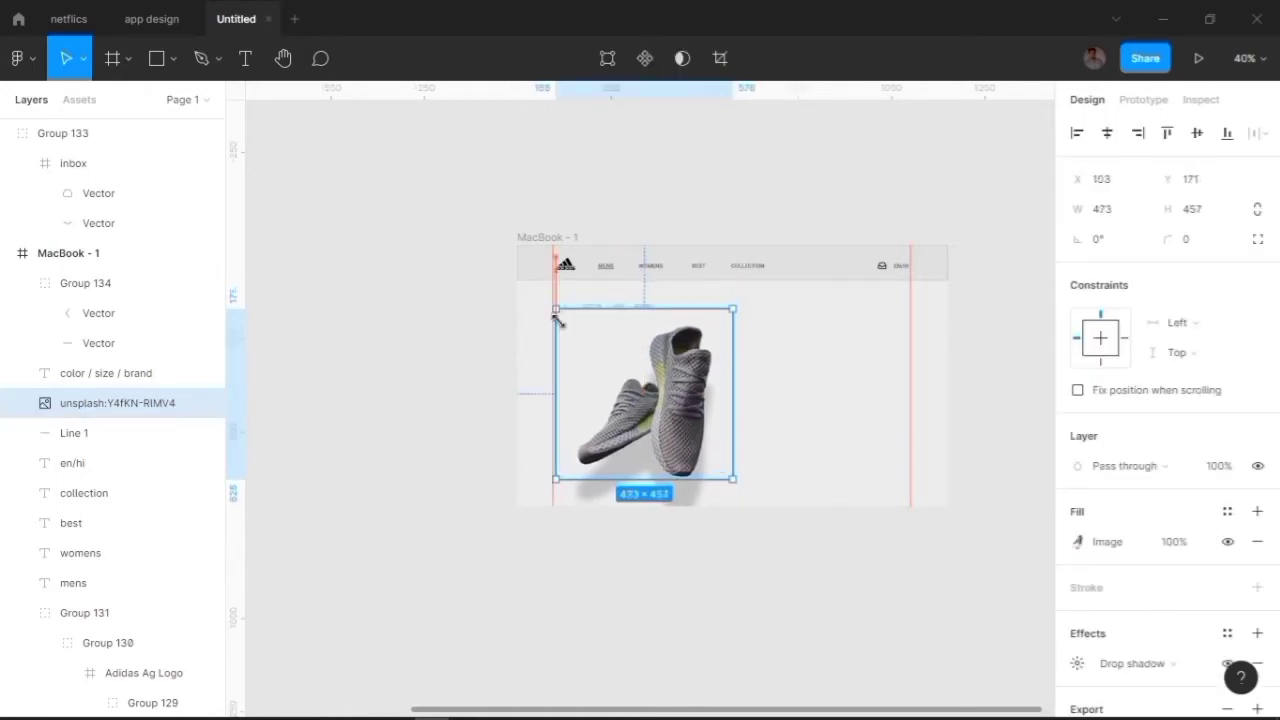
left_click(826, 611)
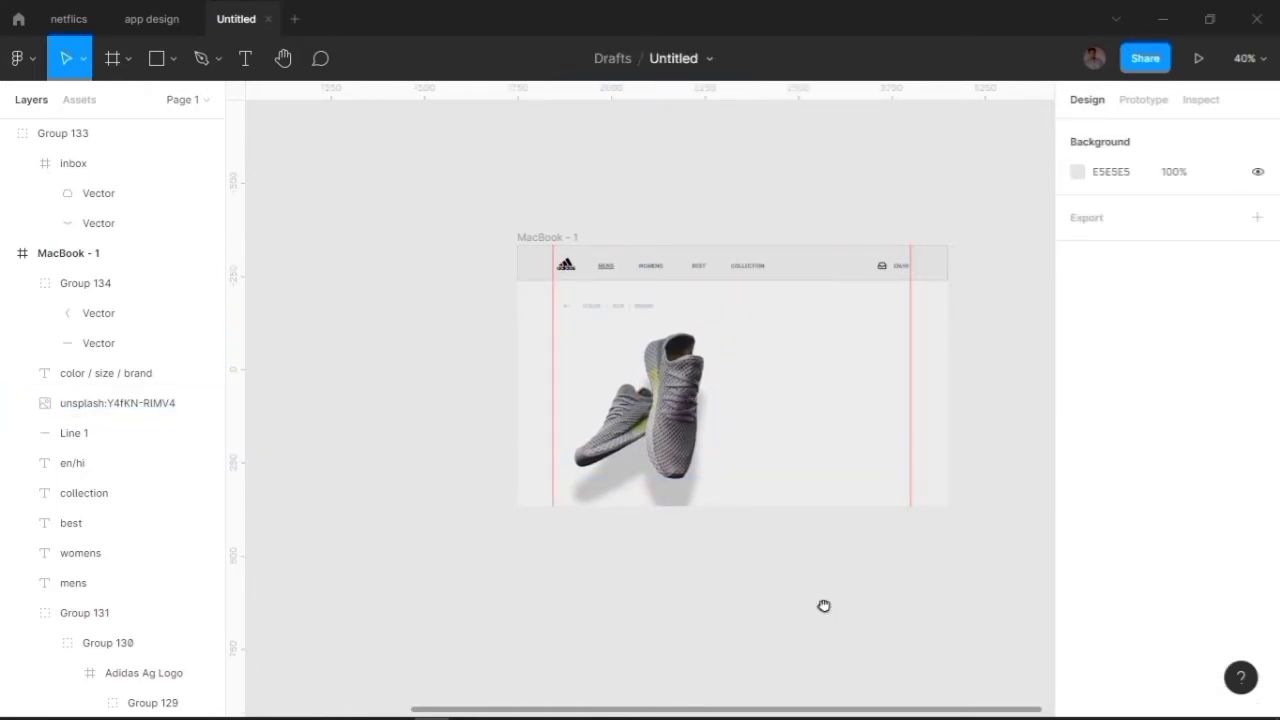
left_click(700, 478)
left_click_drag(709, 486, 692, 476)
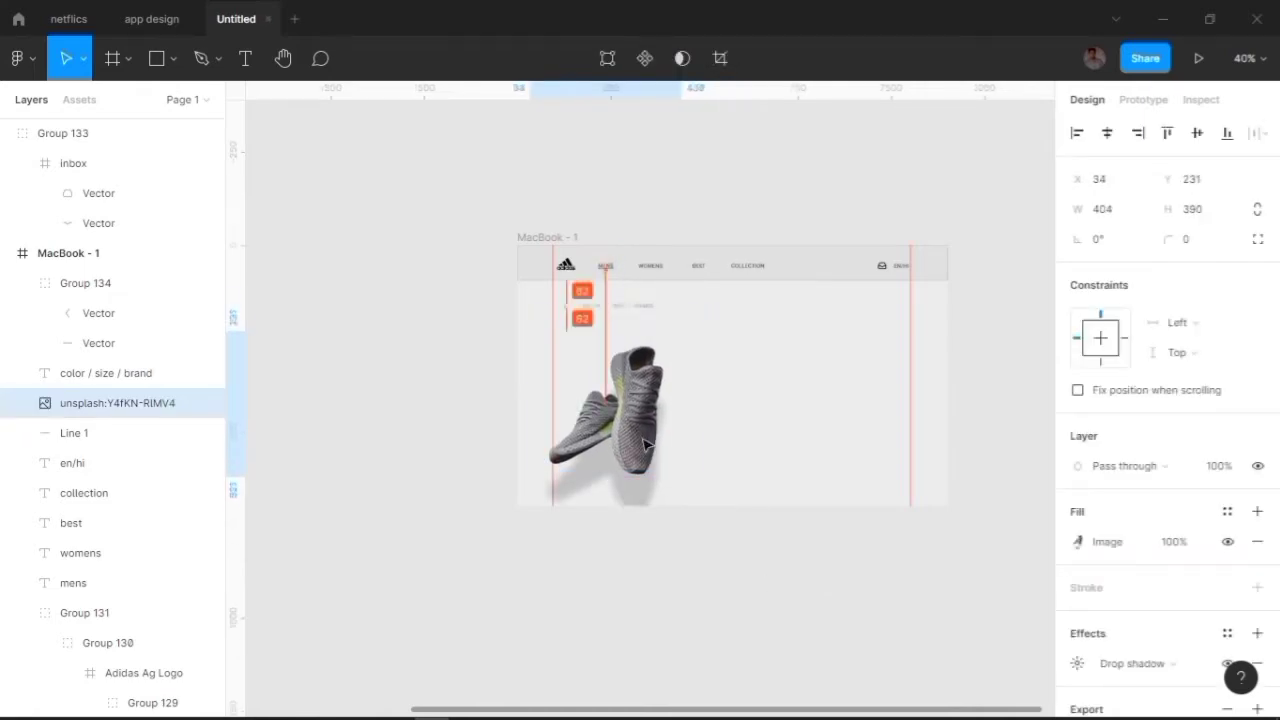
left_click(677, 649)
Crop the hand out of the shoe photo.
scroll(660, 610, "up", 3, "ctrl")
left_click(548, 481)
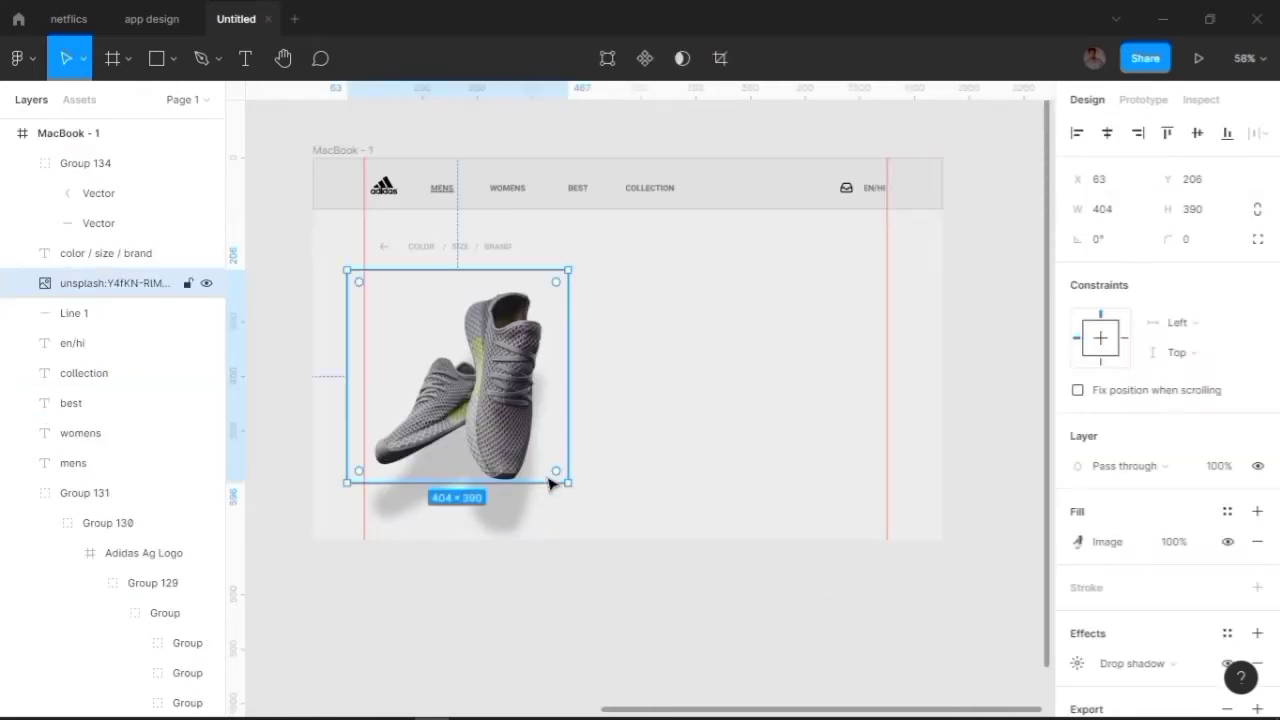
double_click(560, 470)
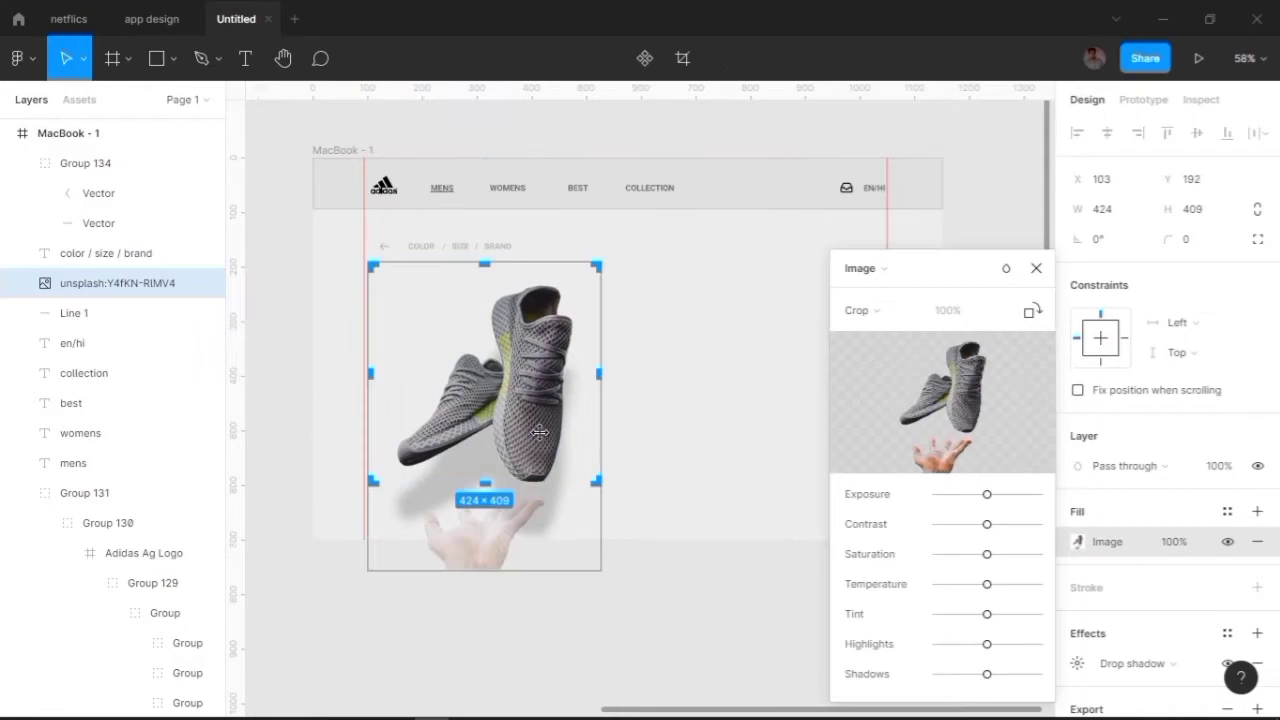
left_click(1036, 268)
left_click(757, 400)
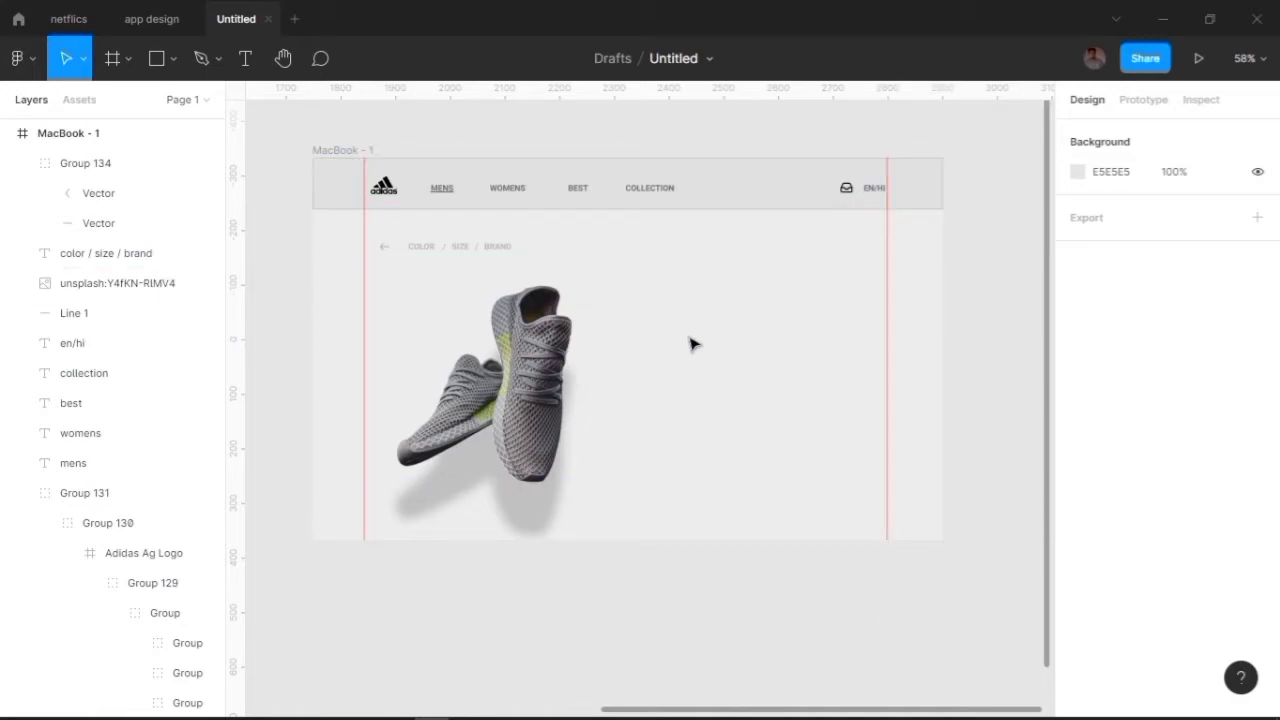
Create a size-48 lowercase text box to the right of the shoe.
key("t")
left_click_drag(691, 289, 755, 326)
key("ctrl+minus")
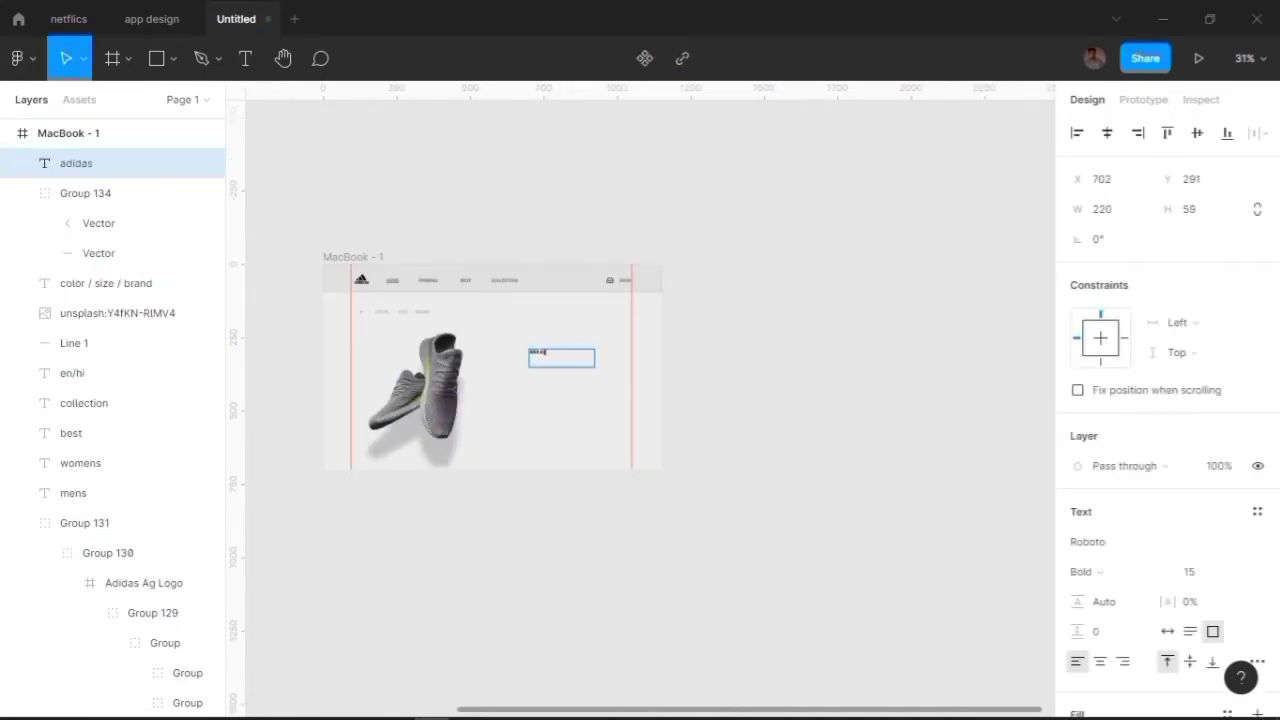
left_click(1238, 571)
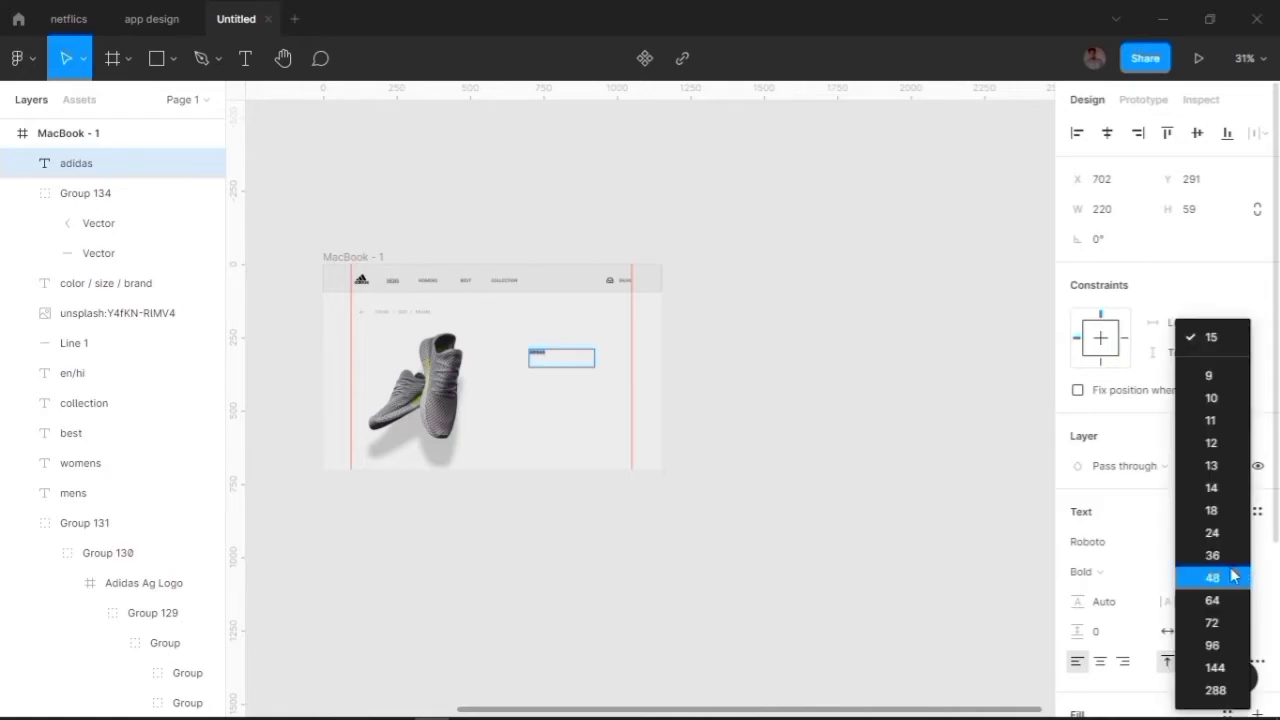
left_click(1216, 579)
left_click(1257, 661)
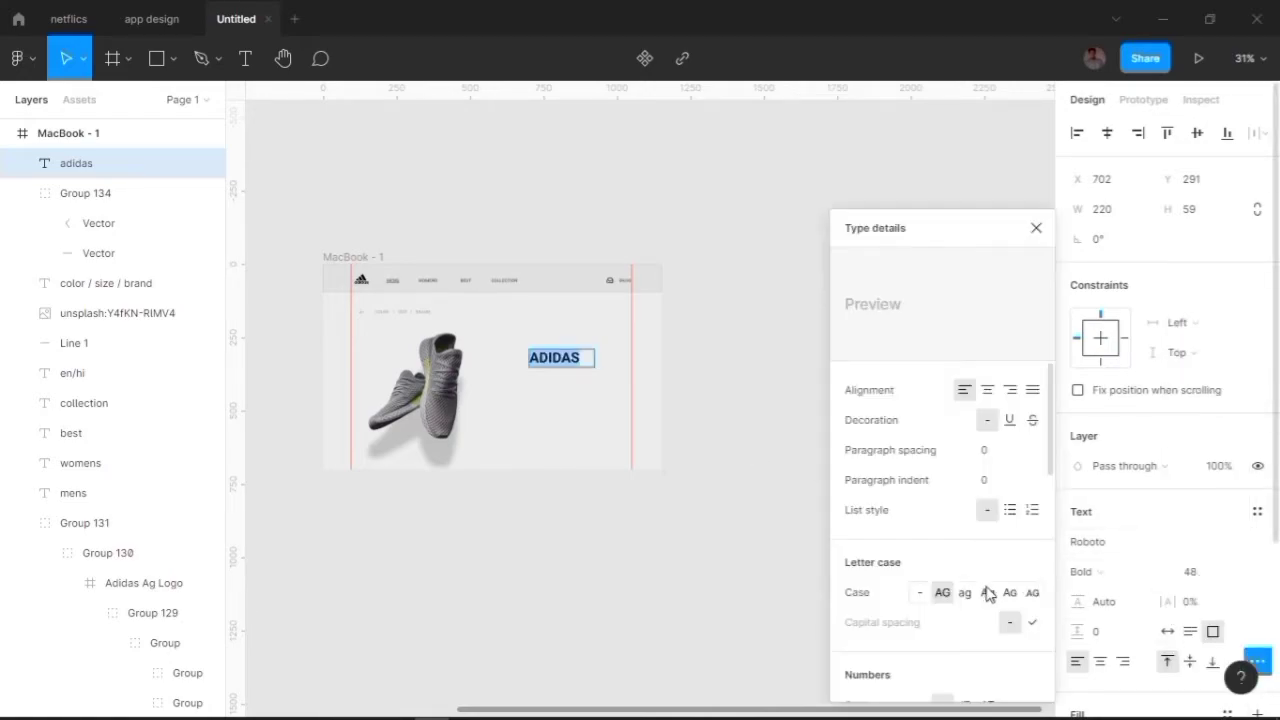
left_click(964, 592)
left_click(820, 400)
key("Escape")
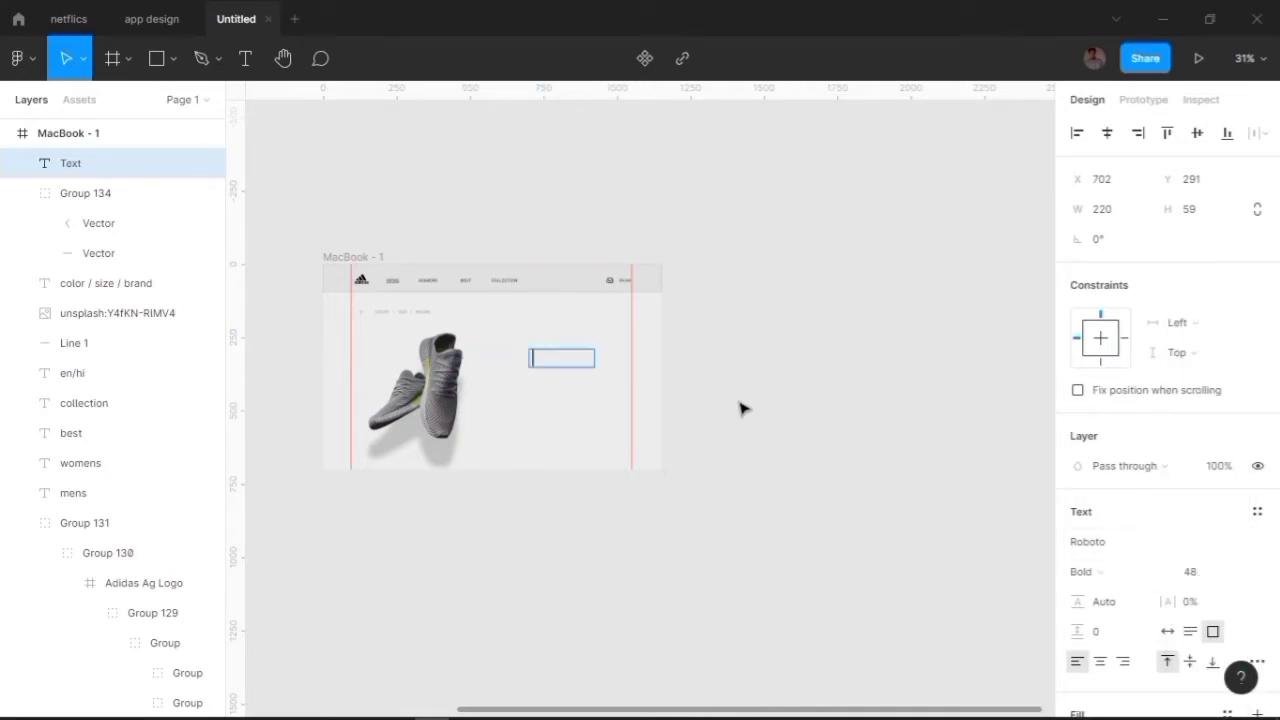
Move the heading up and switch its case to title case 'Adidas'.
left_click_drag(737, 394, 848, 370)
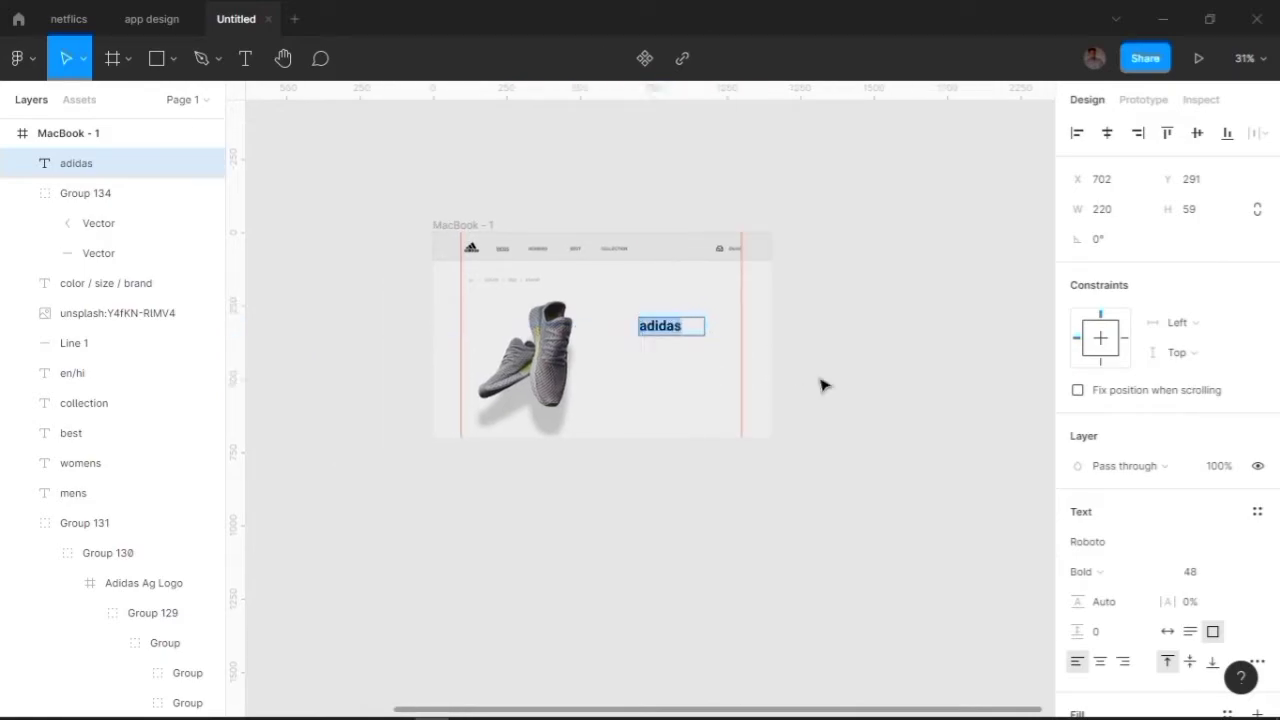
scroll(700, 340, "up", 2)
scroll(768, 362, "up", 3)
left_click_drag(774, 383, 786, 323)
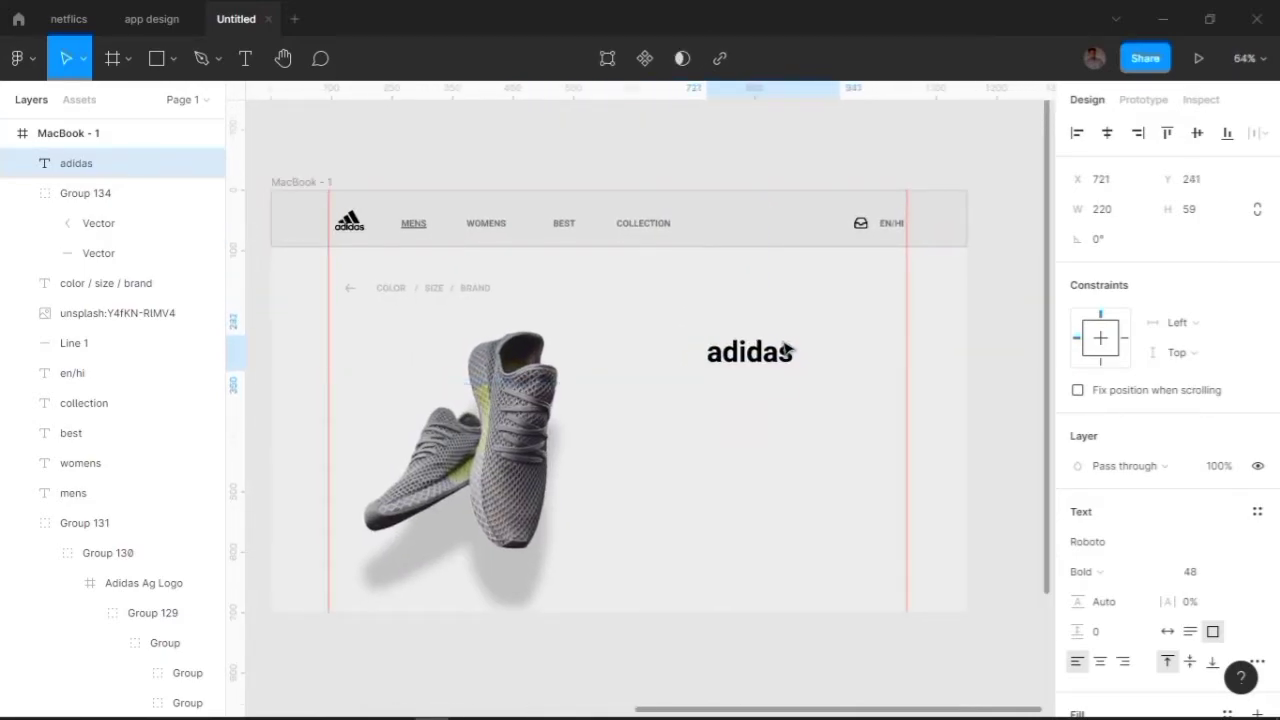
double_click(785, 323)
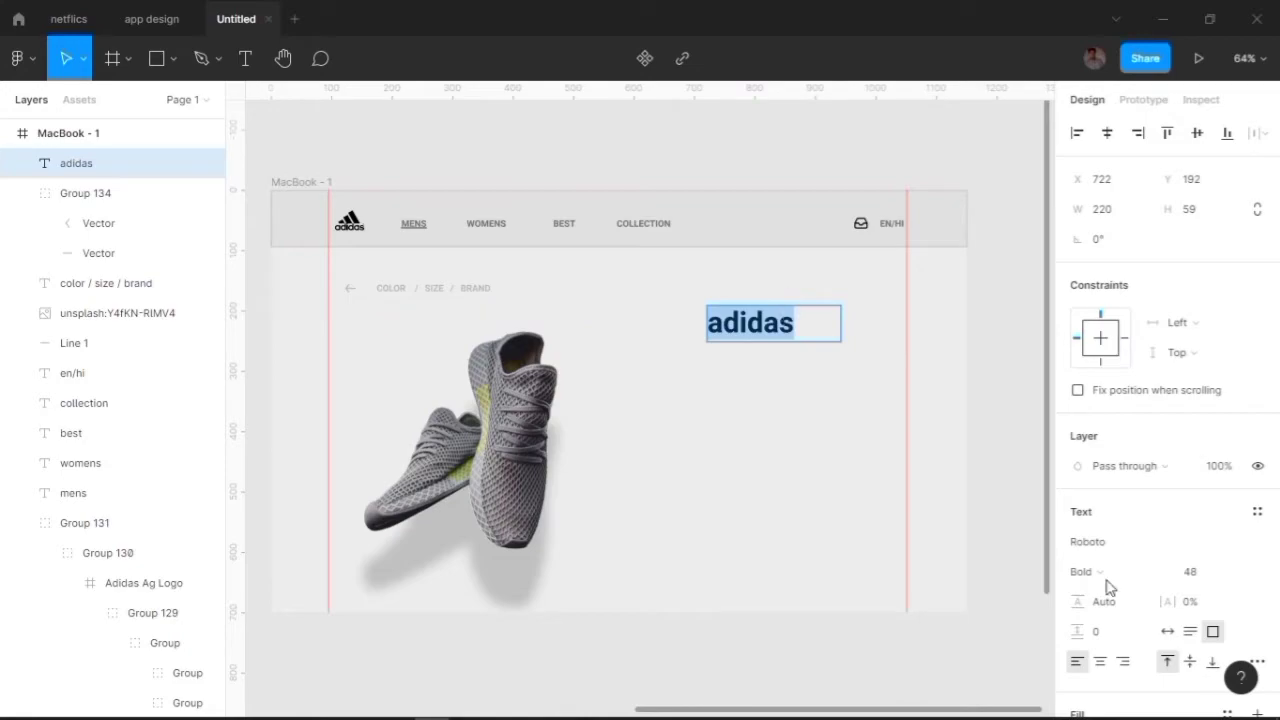
left_click(1257, 661)
left_click(942, 592)
left_click(987, 592)
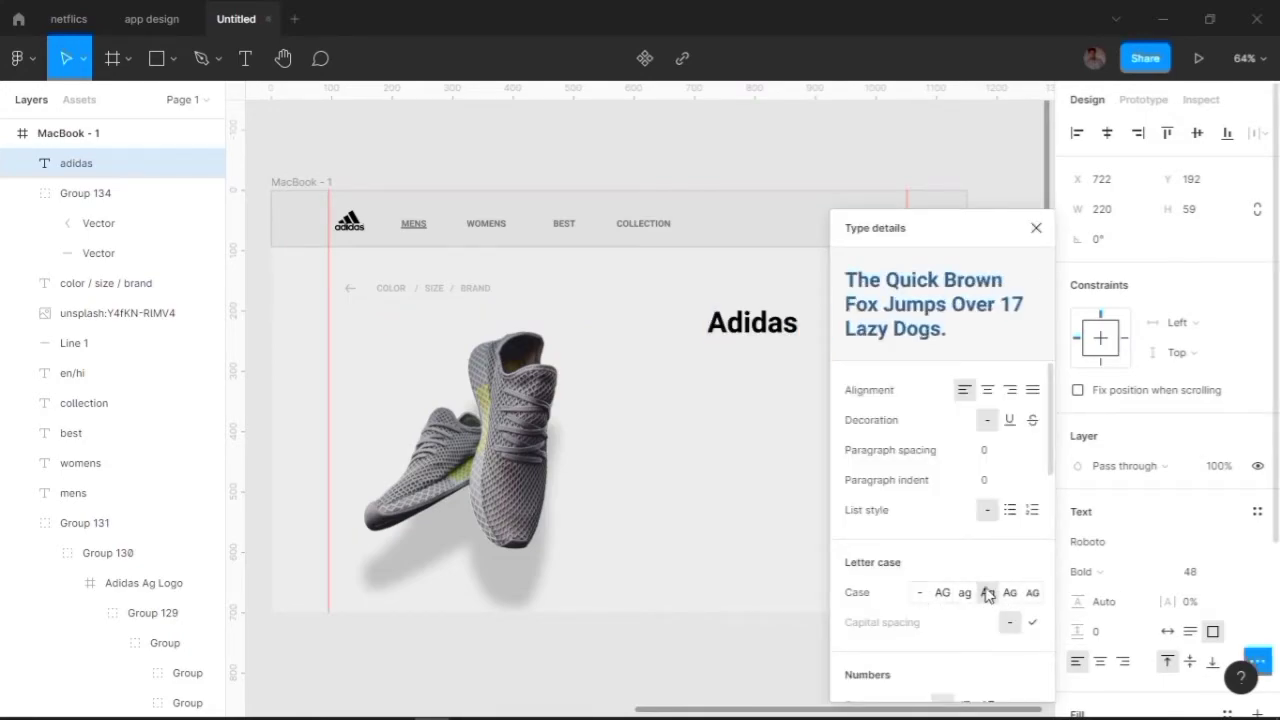
left_click(1036, 228)
key("Escape")
Make the Adidas heading Roboto Black at size 36, position it, and duplicate it.
left_click(1088, 571)
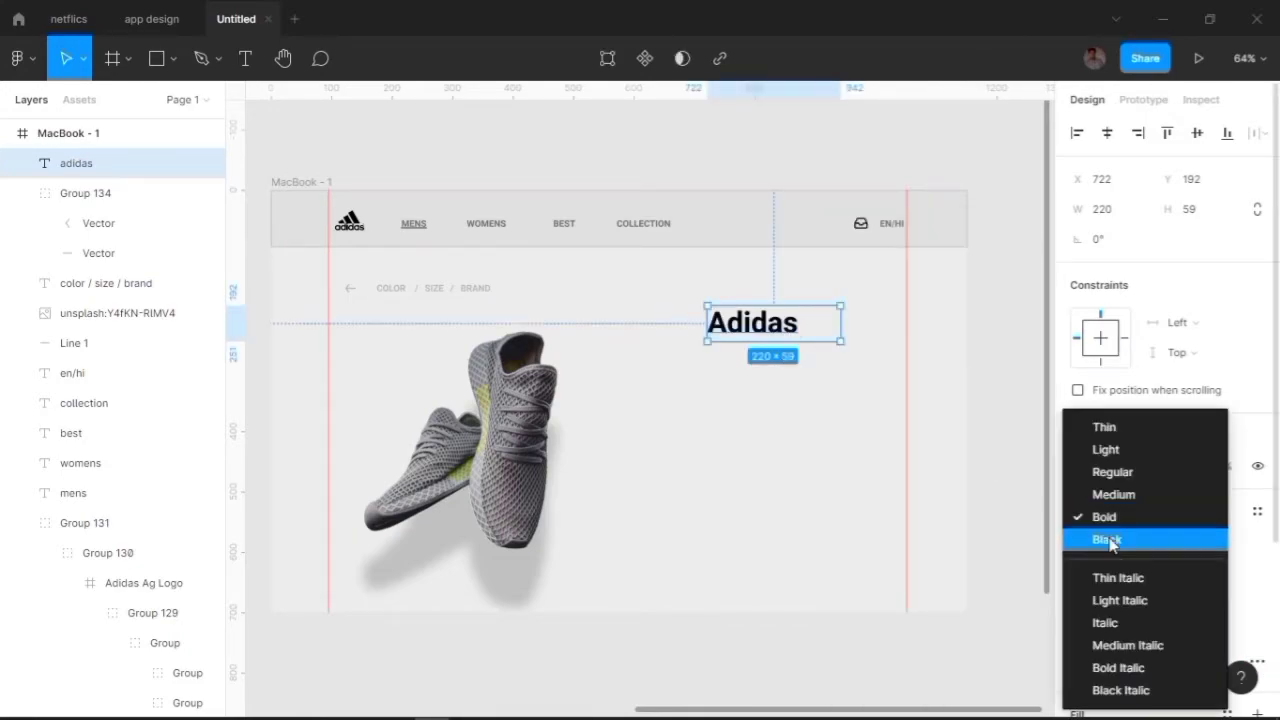
left_click(1110, 540)
left_click(1187, 574)
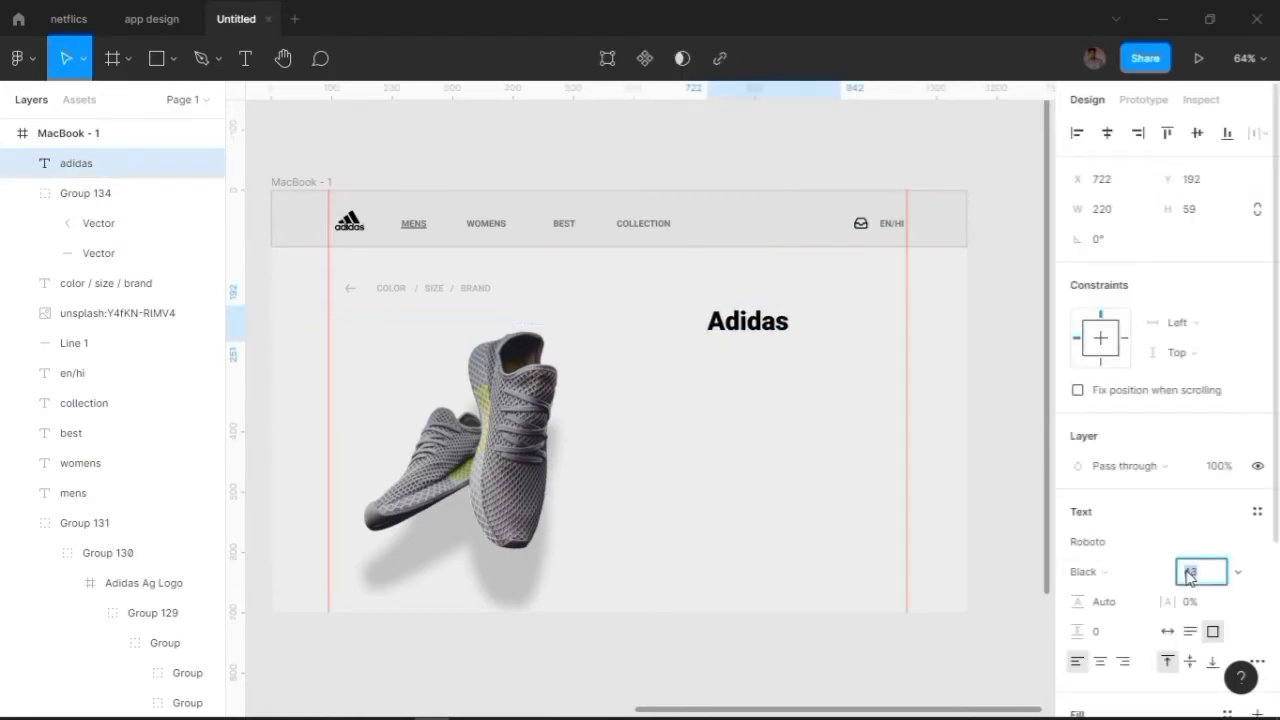
type("36")
key("Return")
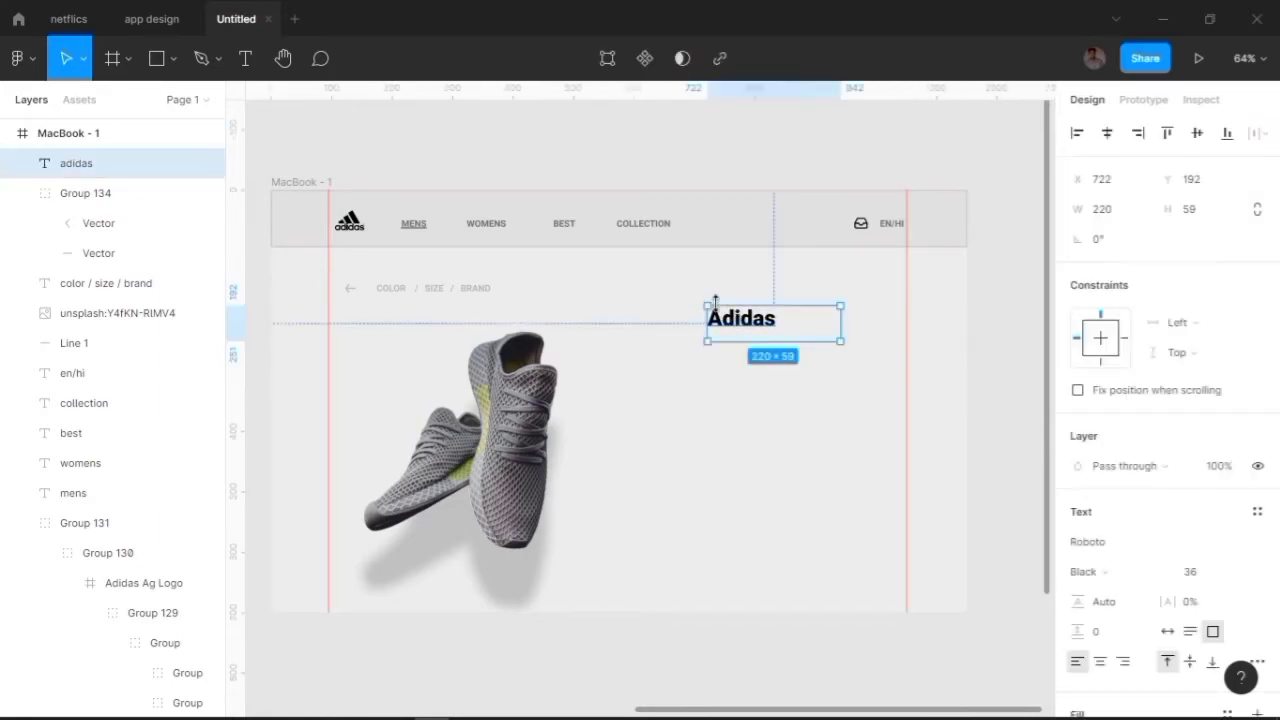
mouse_move(720, 310)
left_mouse_down()
mouse_move(784, 330)
mouse_move(757, 349)
mouse_move(770, 369)
left_mouse_up()
key("ctrl+d")
Set the duplicated text's font size to 36 and make the $100 price Bold.
double_click(765, 360)
type("$100")
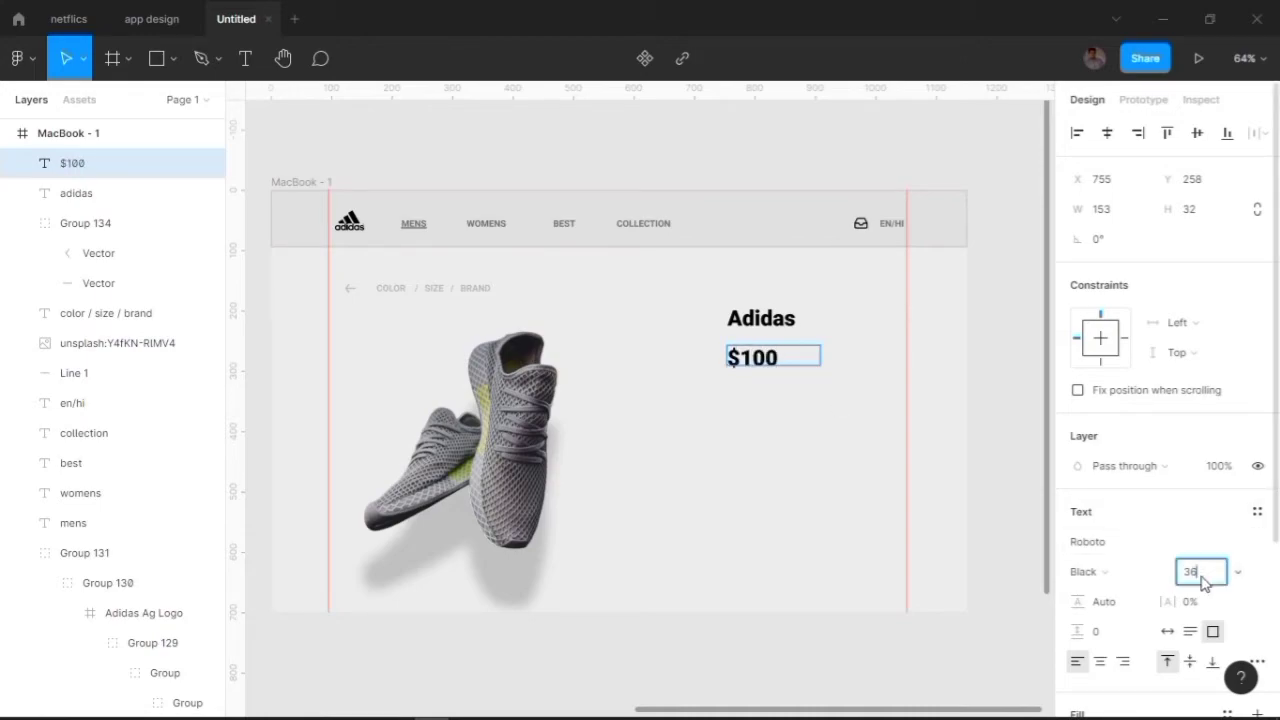
type("36")
key("Return")
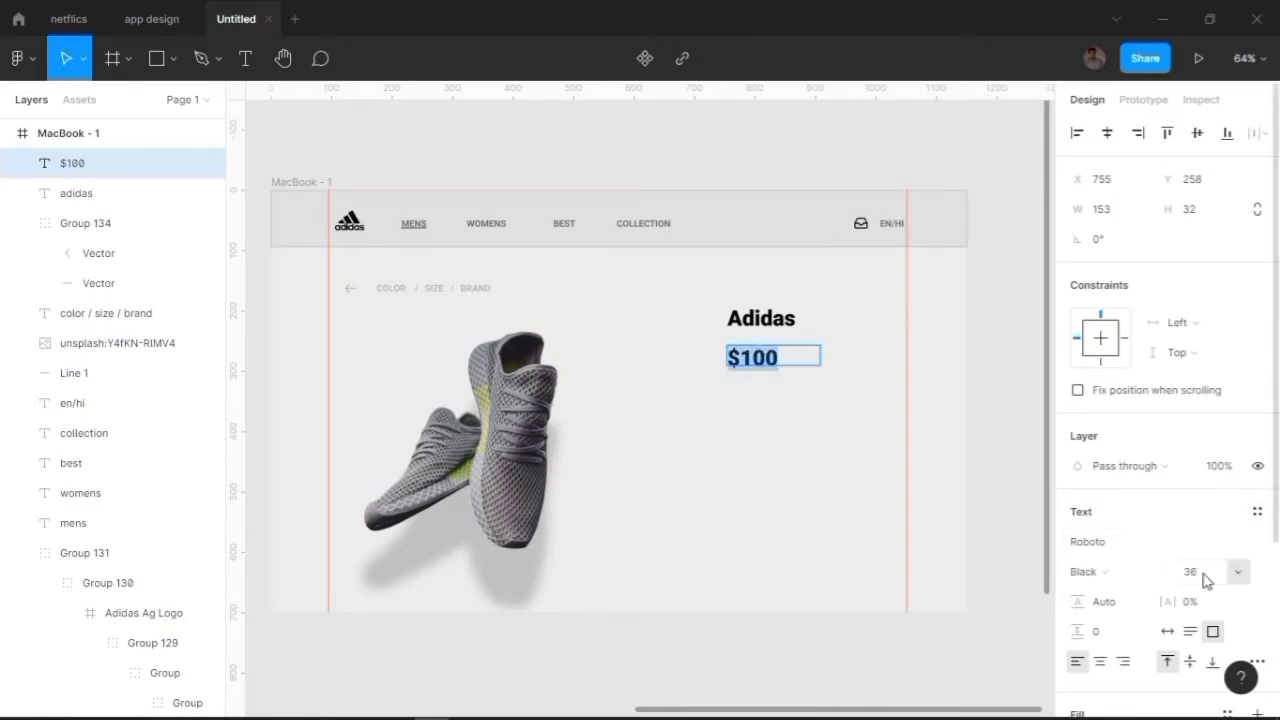
type("27")
key("Escape")
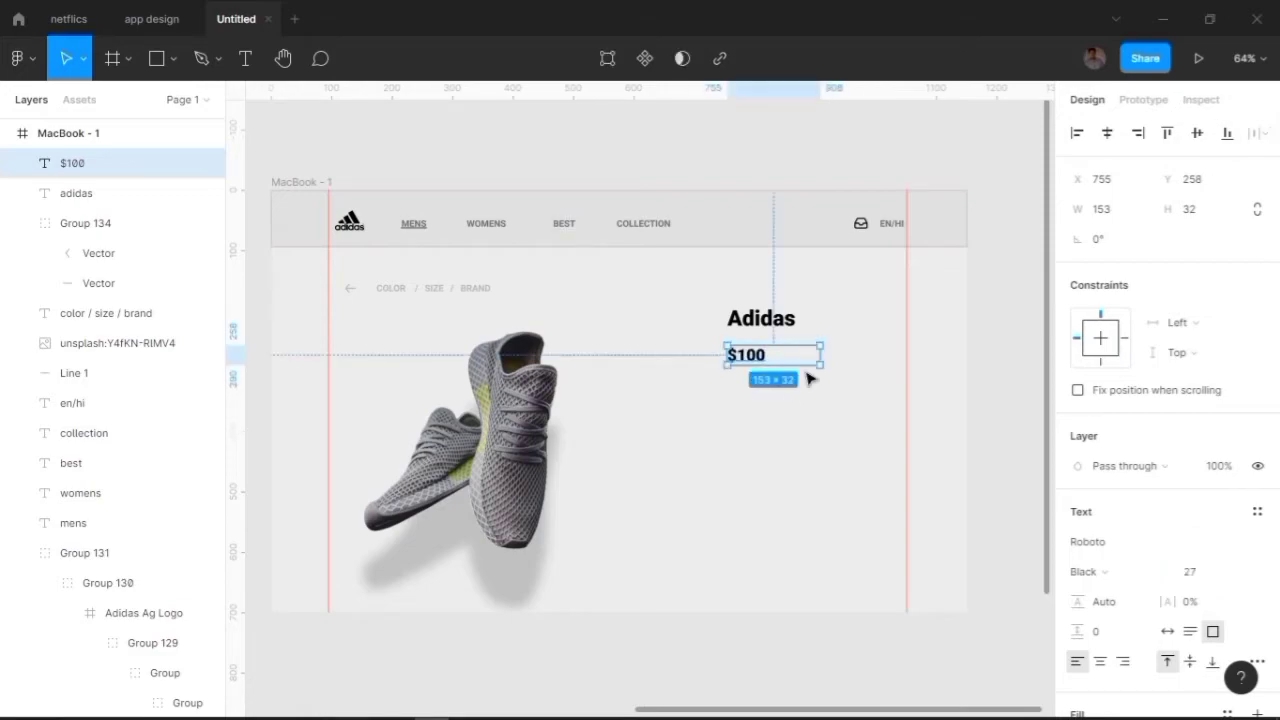
left_click(1086, 571)
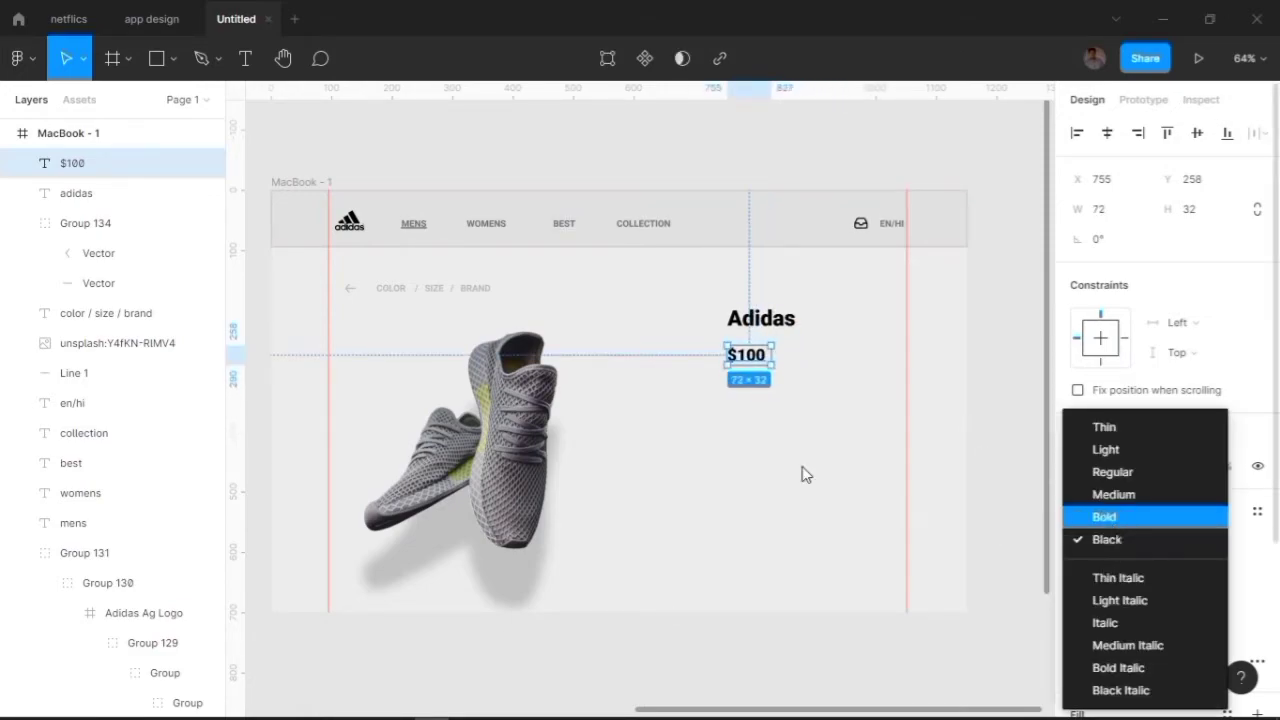
left_click(1095, 518)
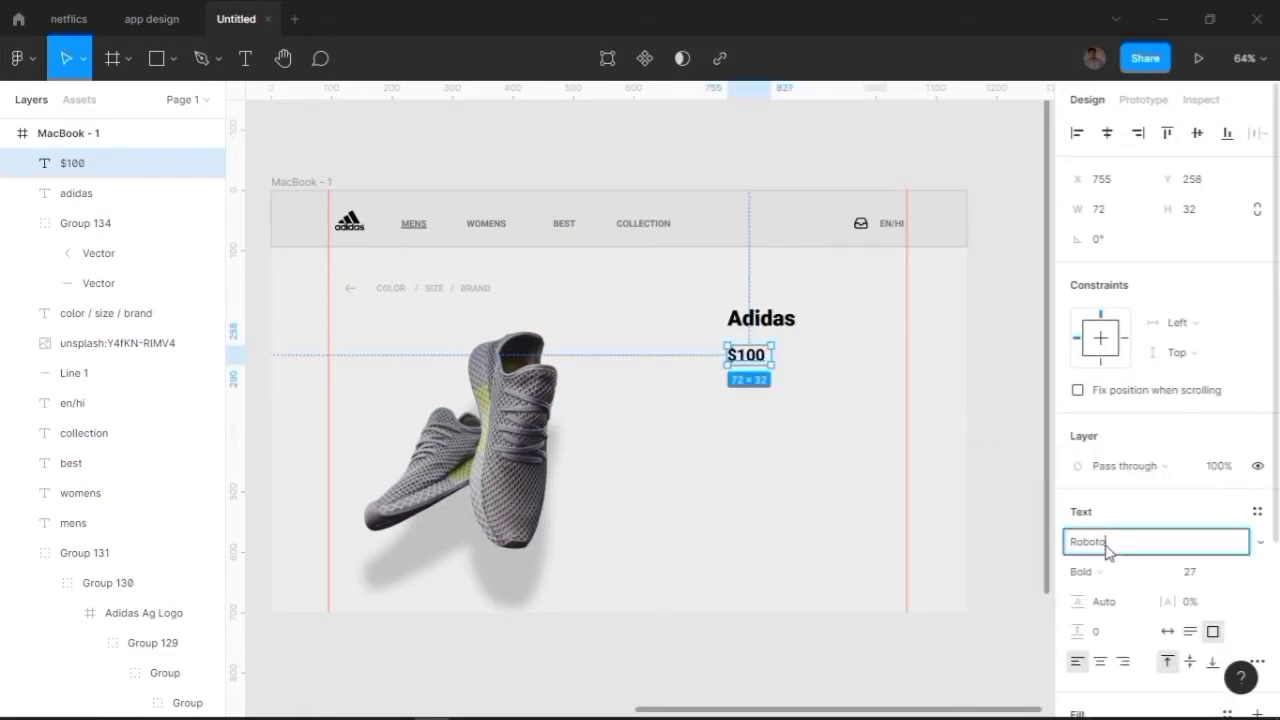
Make the Adidas heading ExtraBold, then reselect the $100 price.
left_click(766, 330)
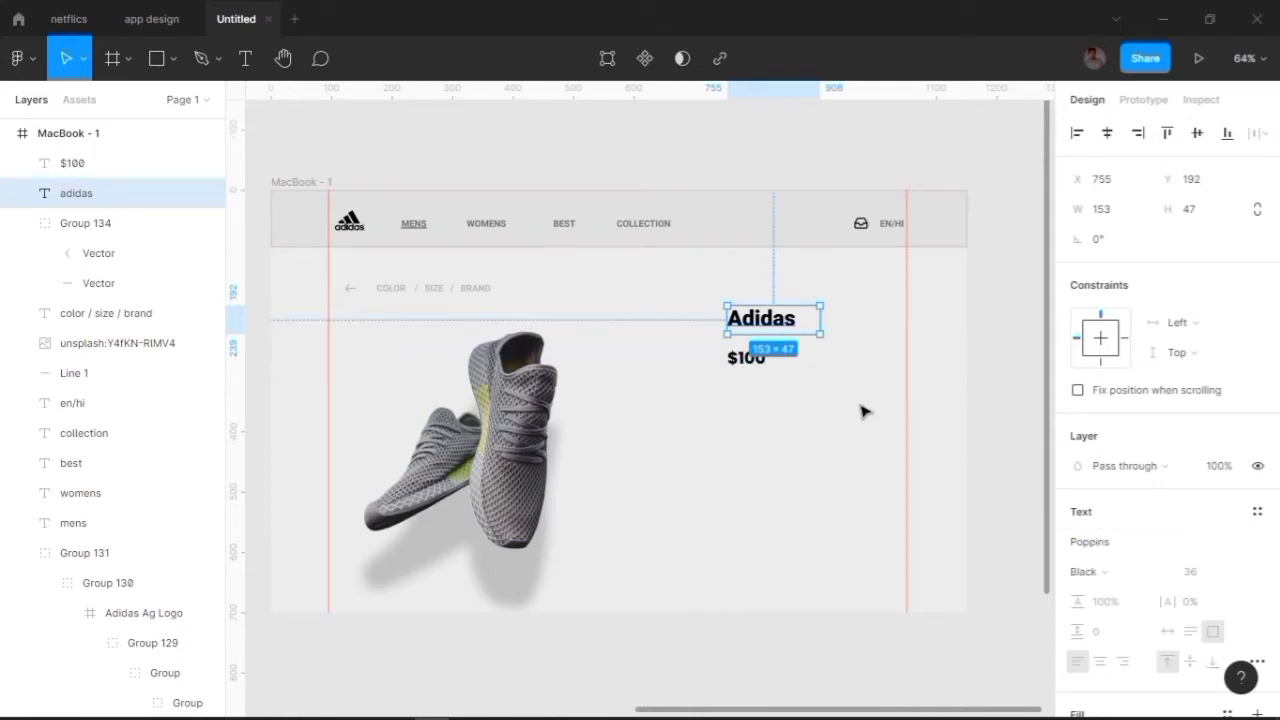
left_click(1085, 571)
left_click(1118, 449)
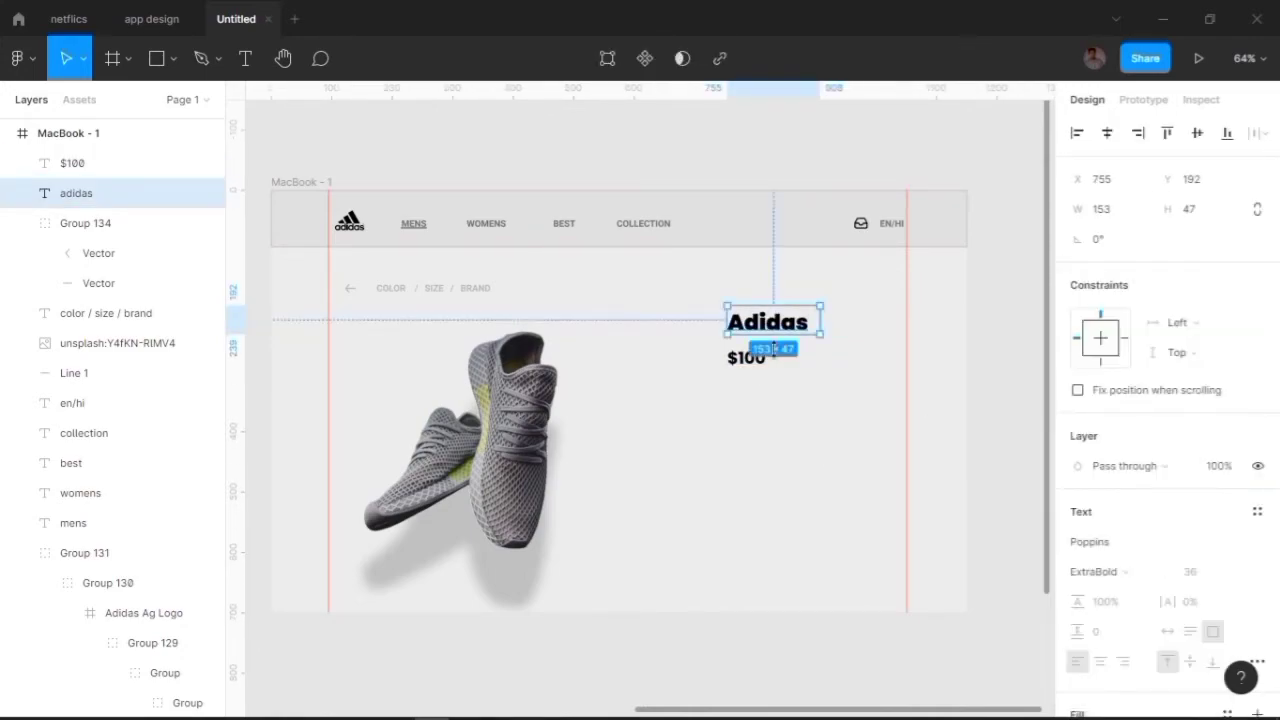
left_click(746, 357)
left_click(1086, 571)
Left-align the $100 price under Adidas and draw a small square beneath it.
left_click(778, 316)
scroll(778, 316, "up", 2)
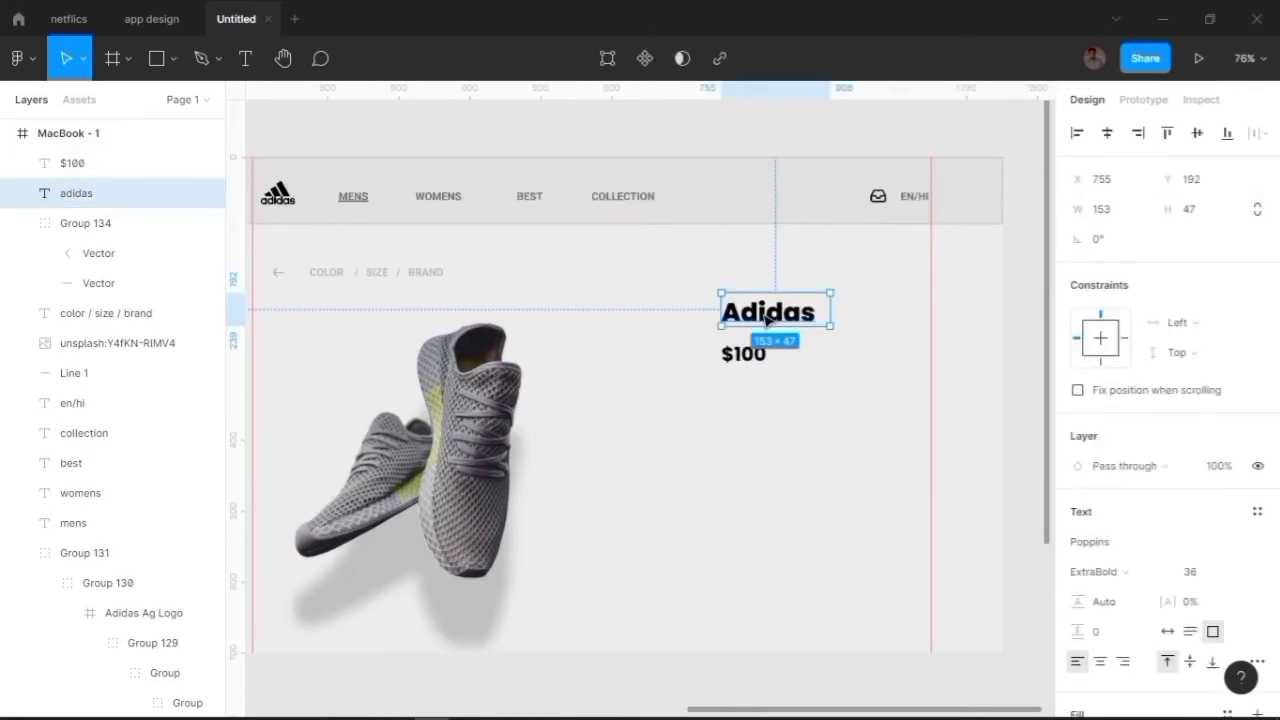
left_click_drag(778, 316, 745, 318)
left_click_drag(746, 363, 710, 355)
scroll(749, 457, "down", 2)
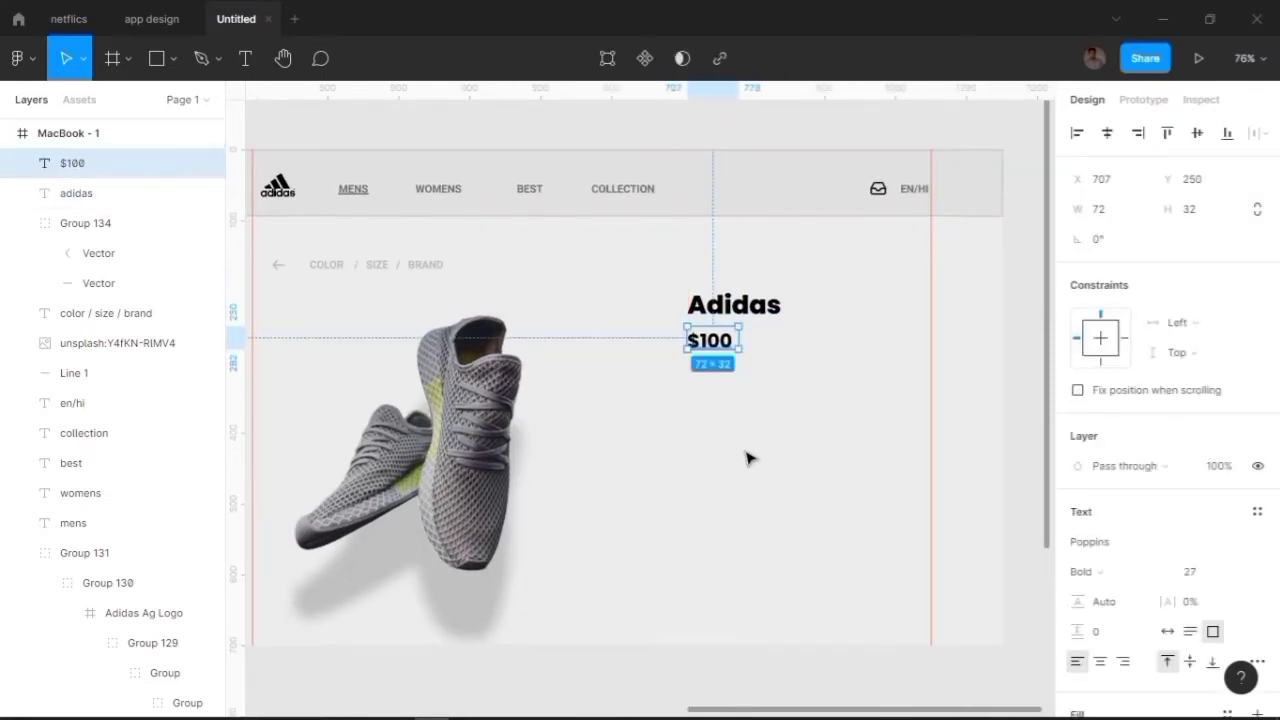
key("Escape")
key("r")
left_click_drag(690, 407, 713, 430)
Copy the square and paste a second copy onto the frame.
left_click(757, 474)
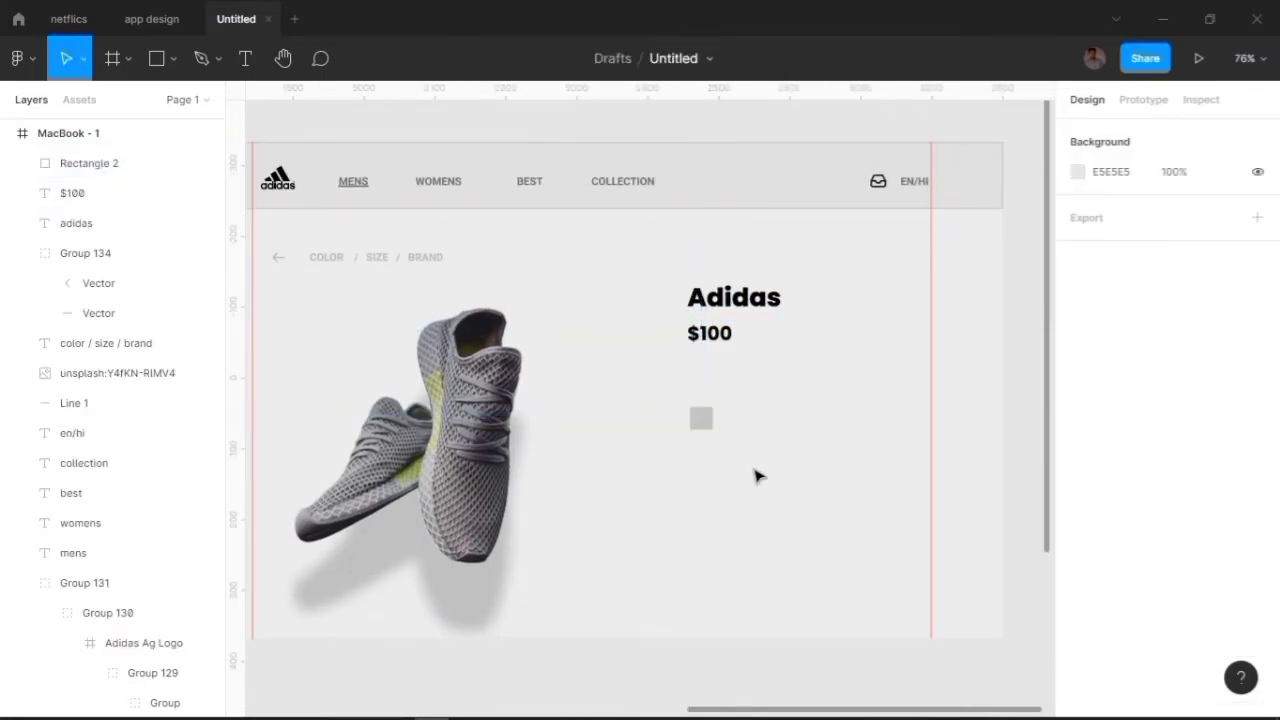
left_click(695, 413)
scroll(730, 447, "up", 3)
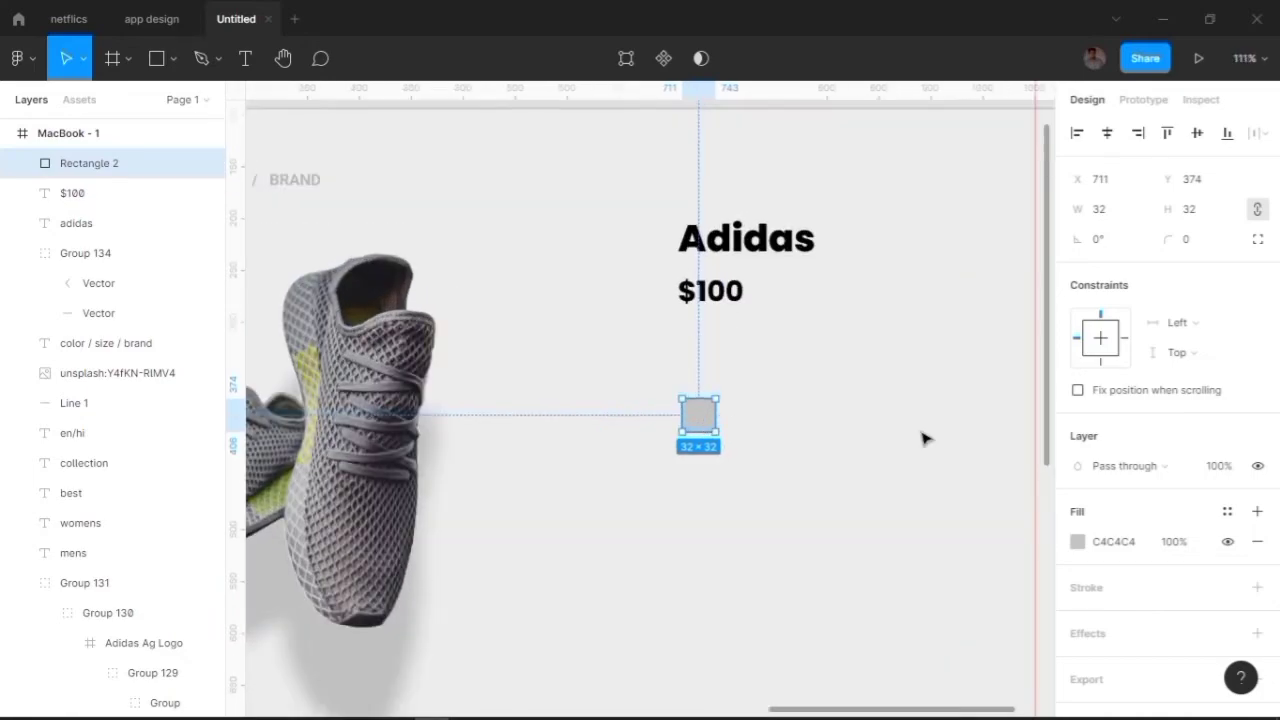
right_click(700, 420)
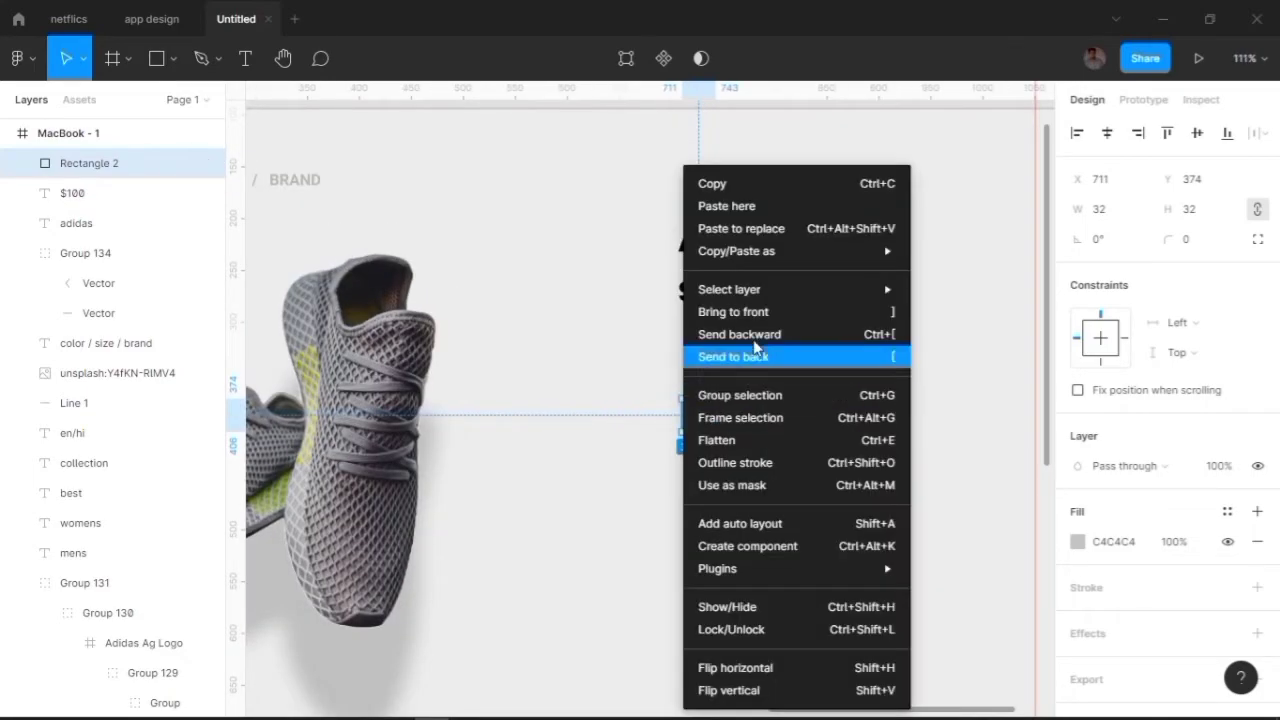
left_click(710, 181)
right_click(737, 408)
left_click(776, 184)
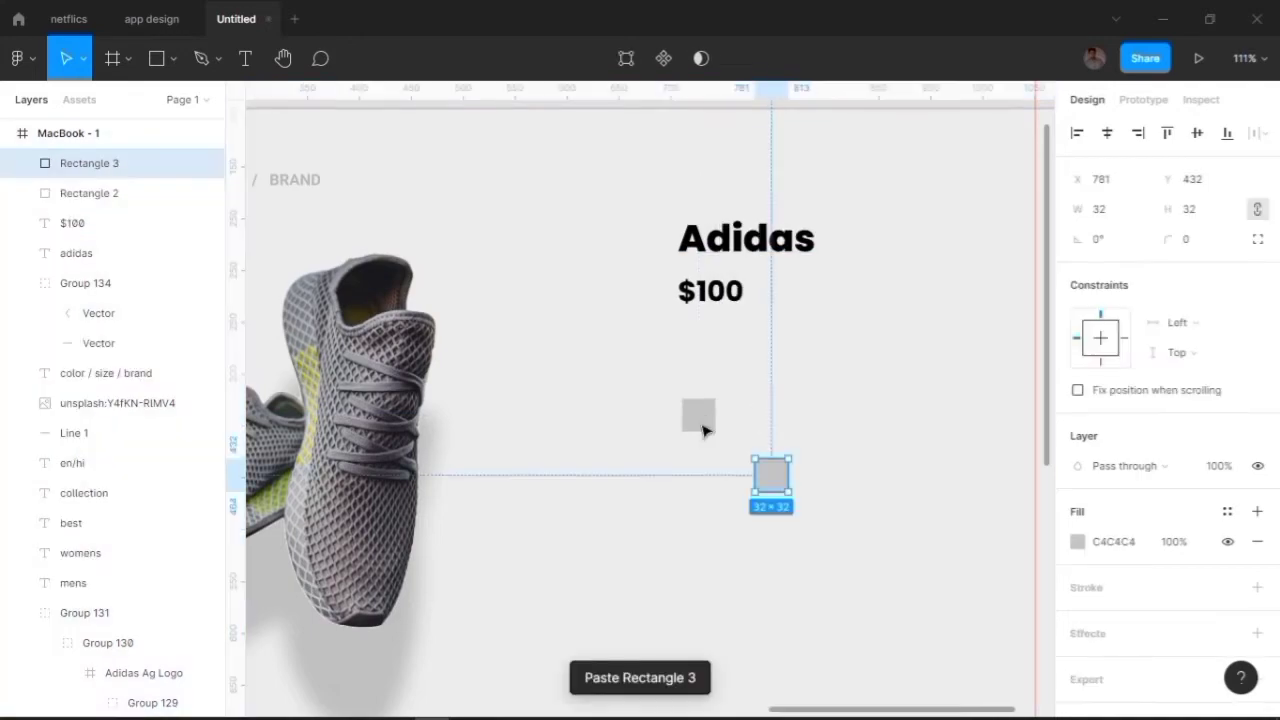
Duplicate the square and arrange the three squares into an evenly spaced row.
key("ctrl+d")
left_click_drag(774, 482, 822, 420)
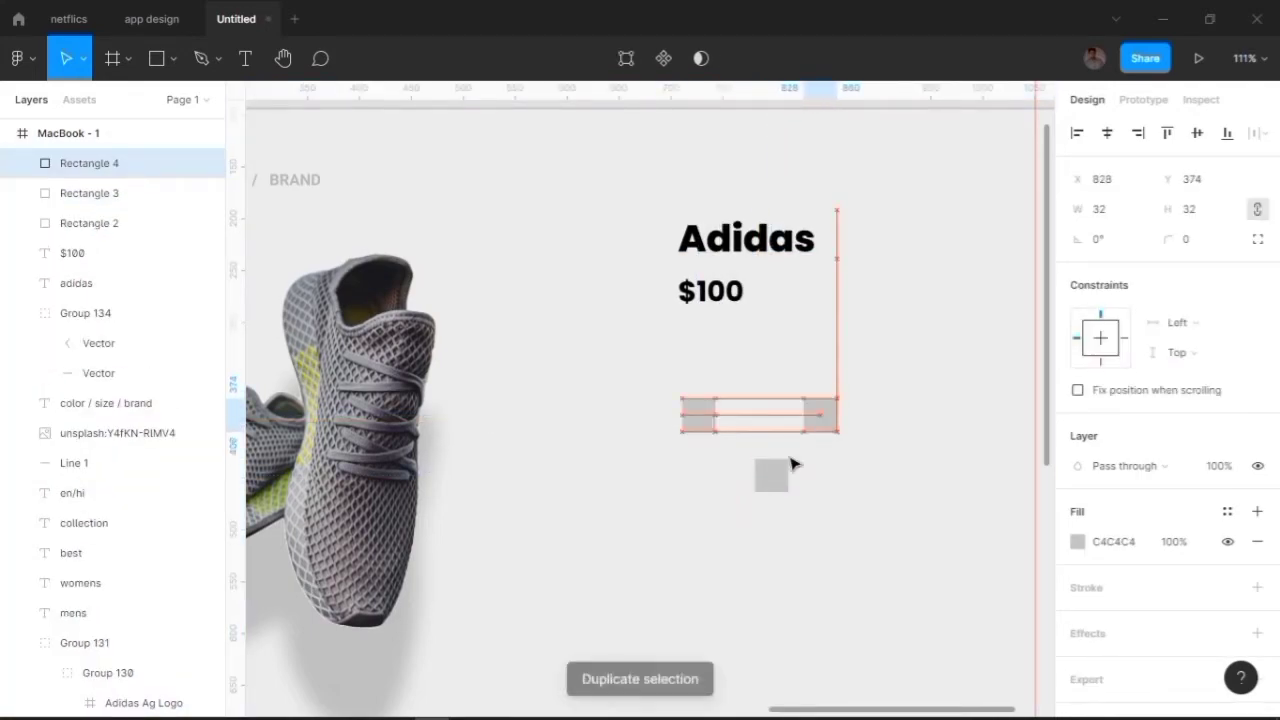
left_click_drag(778, 474, 766, 423)
left_click(820, 554)
left_click(820, 415)
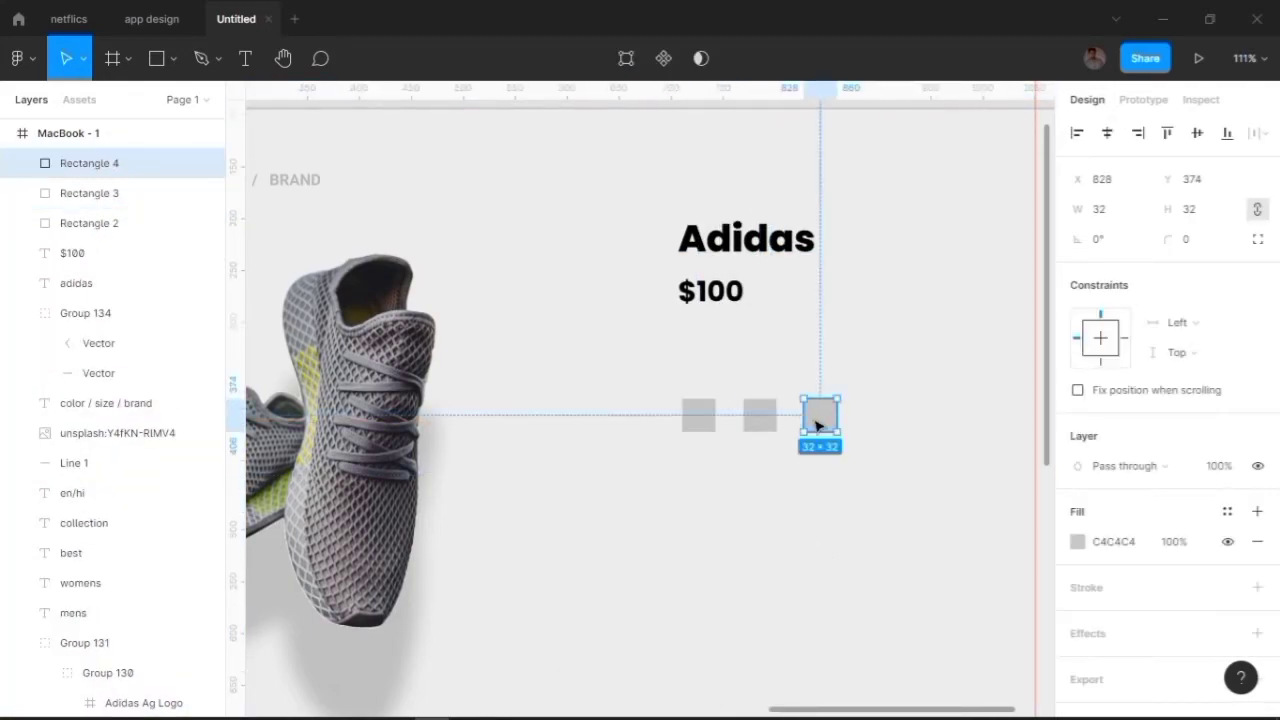
double_click(820, 415)
left_click(774, 526)
Give all three squares a corner radius of 5.
left_click(766, 430)
left_click(787, 435, "shift")
scroll(787, 435, "up", 3)
left_click(1222, 244)
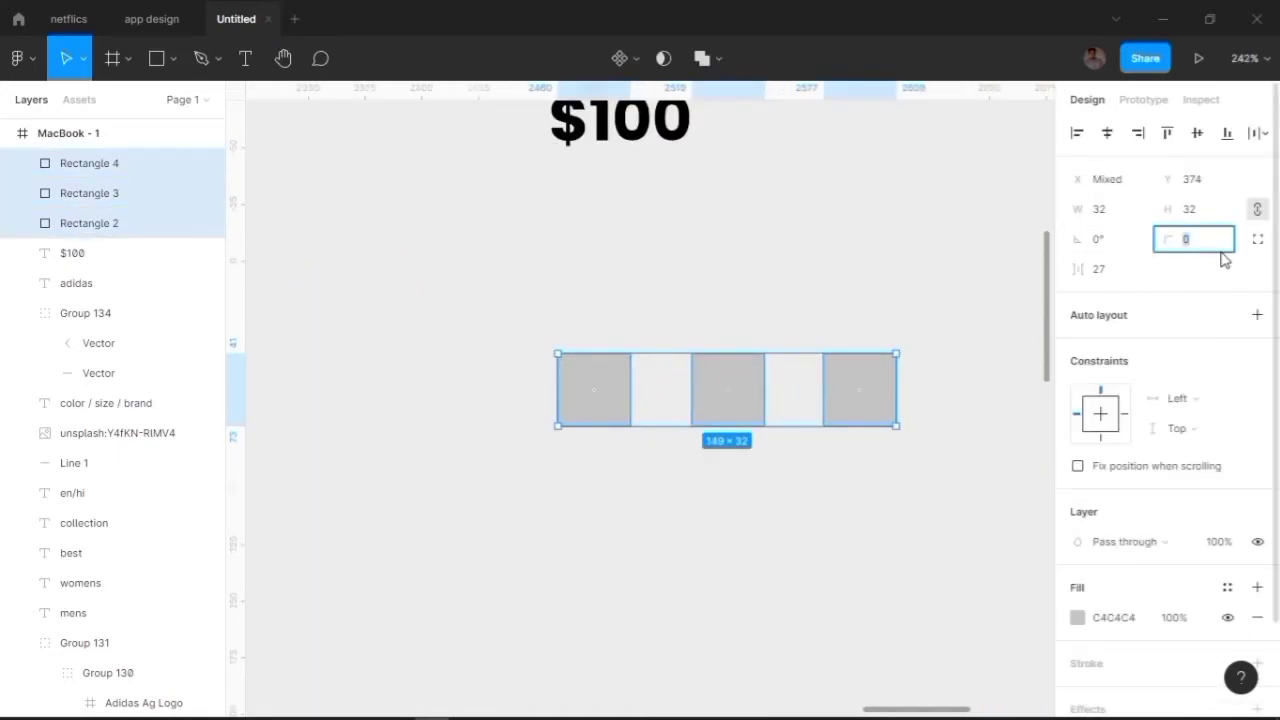
type("5")
left_click(994, 263)
scroll(994, 263, "down", 3)
scroll(866, 369, "down", 3)
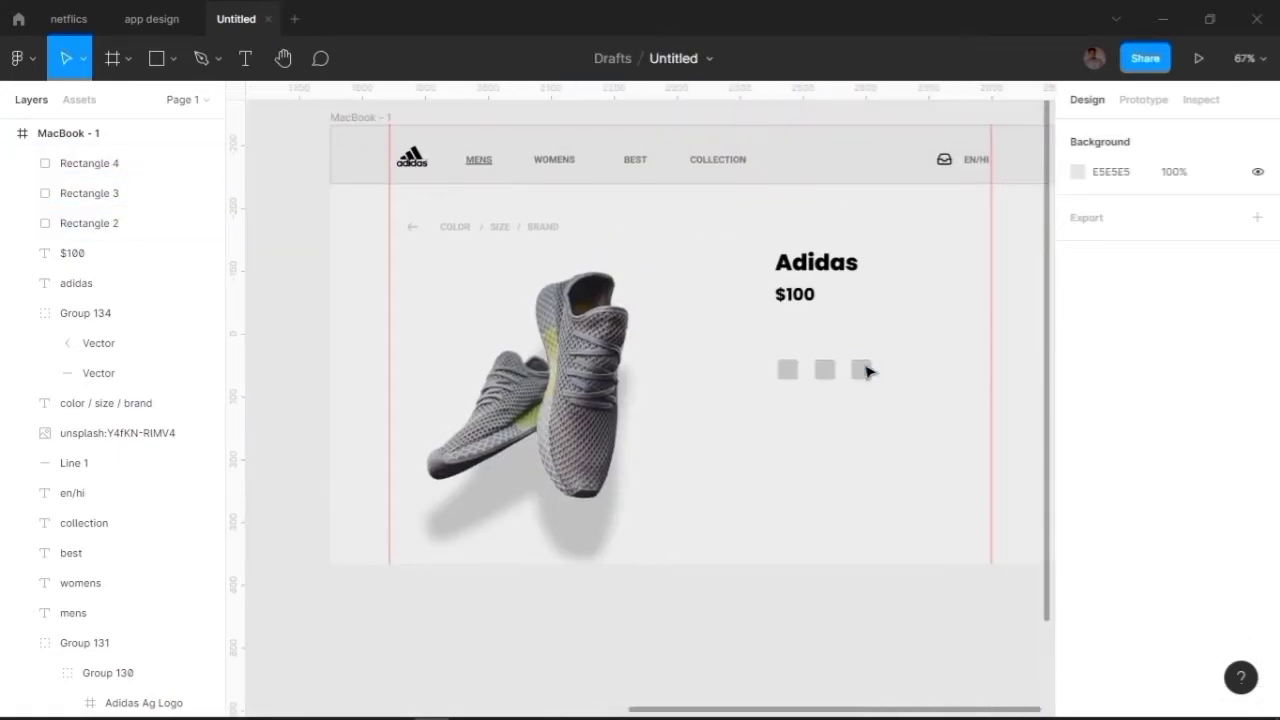
scroll(866, 369, "up", 4)
left_click_drag(834, 374, 790, 374)
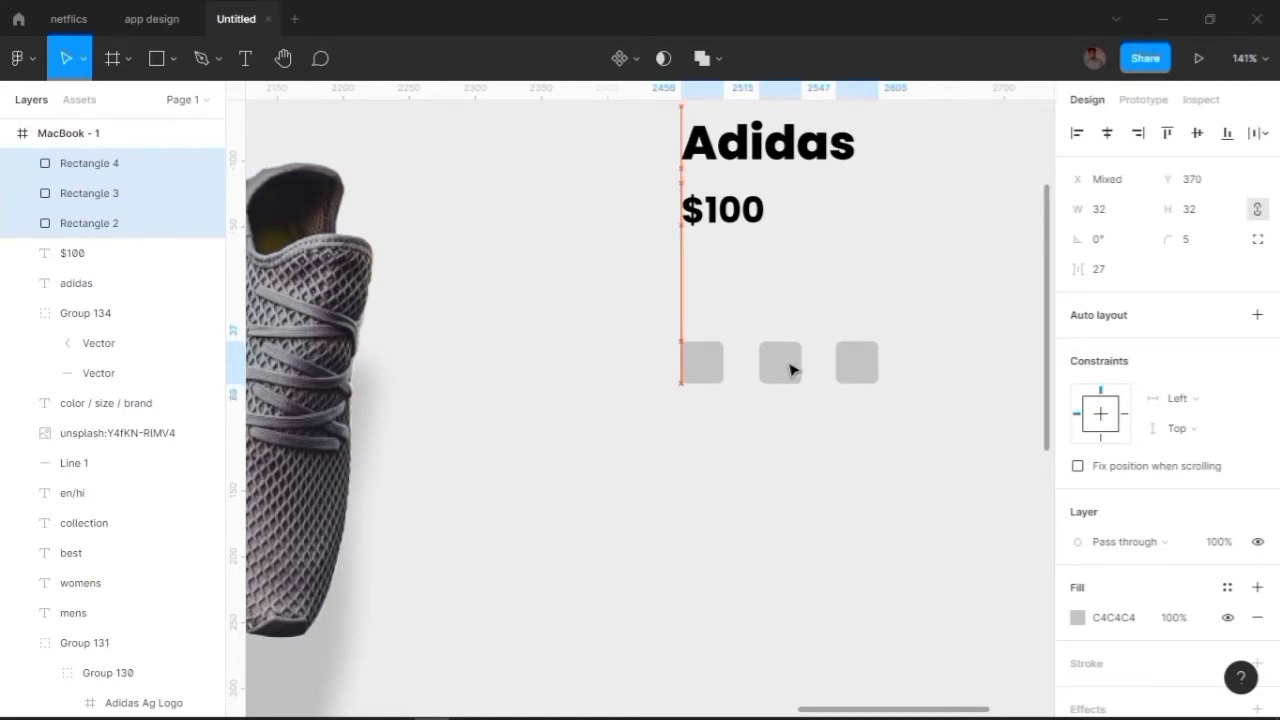
Fill the left square with a dark olive sampled from the shoe.
left_click(811, 494)
scroll(689, 357, "down", 3)
left_click(691, 358)
left_click(1077, 541)
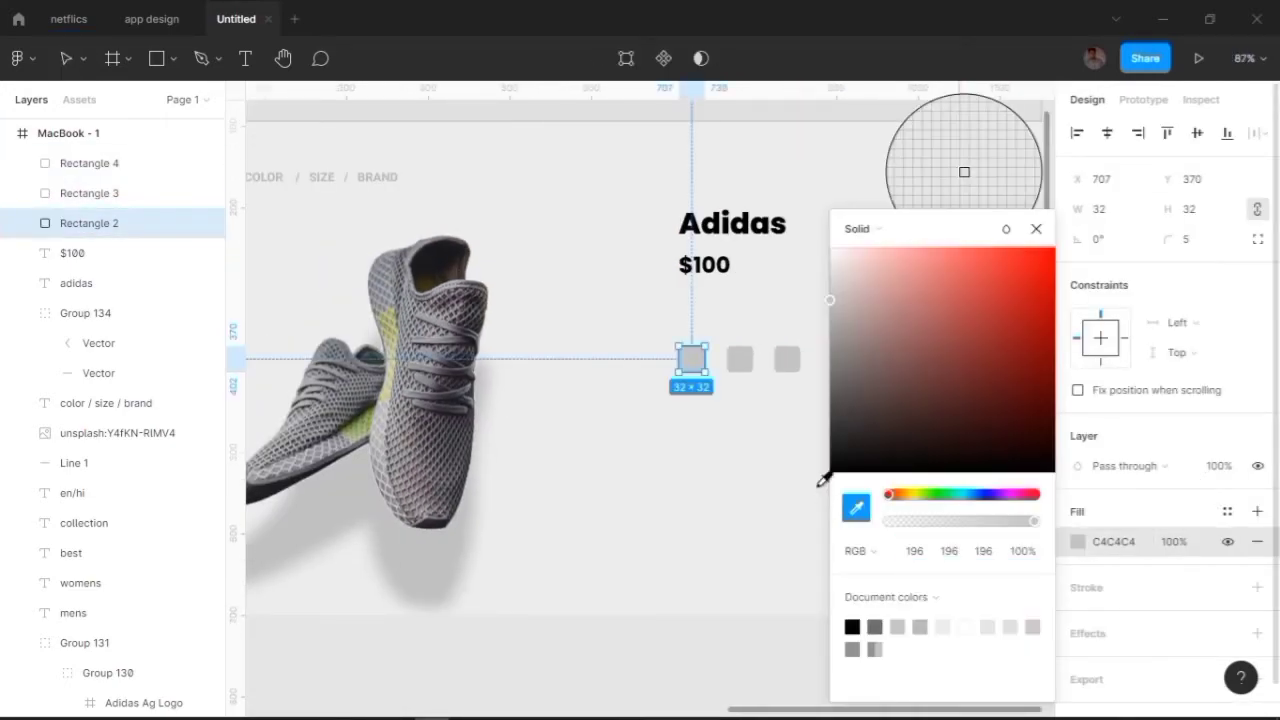
left_click(439, 282)
Fill the middle square with the shoe's yellow C8C85B.
left_click(739, 358)
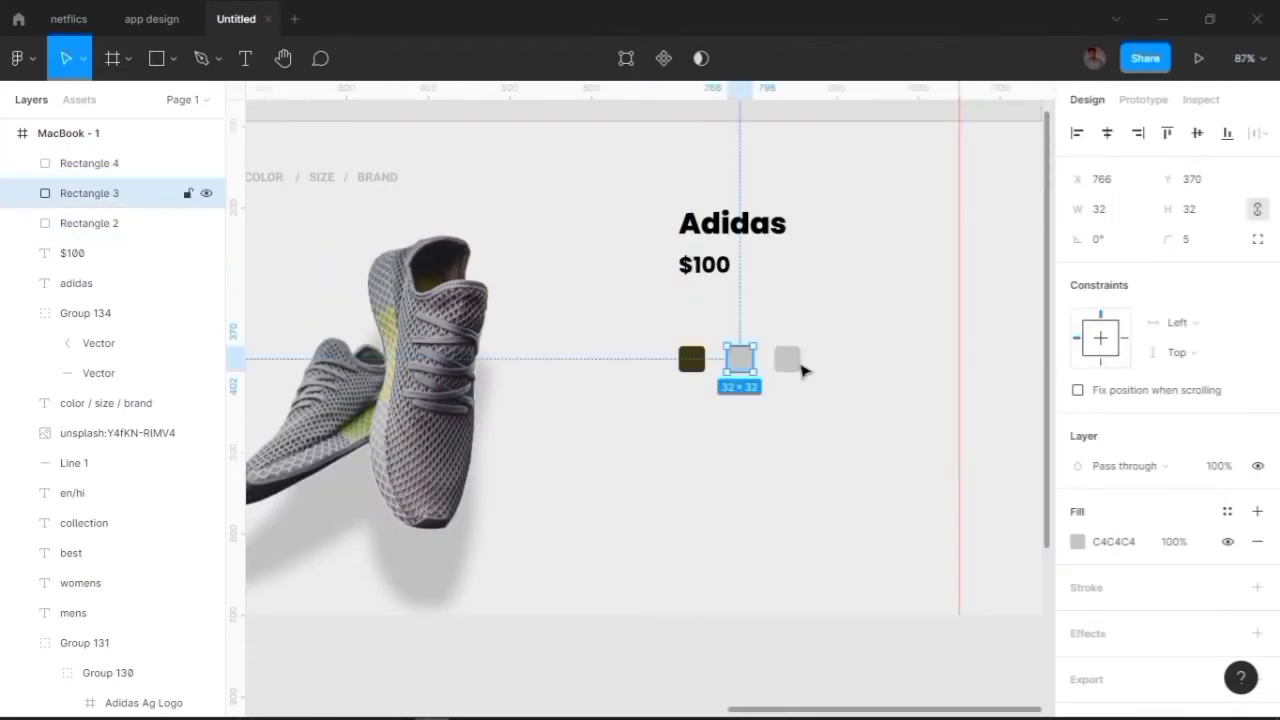
left_click(787, 358, "shift")
key("Escape")
left_click(739, 358)
left_click(1077, 541)
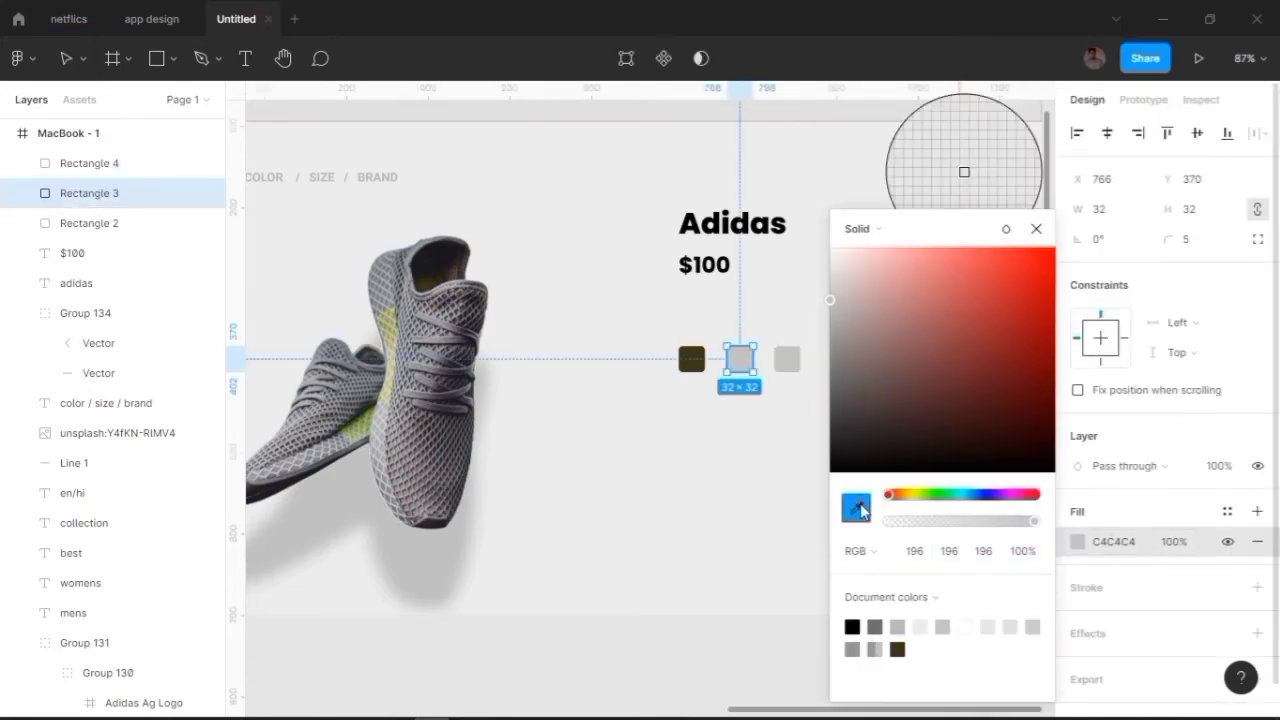
left_click(392, 380)
left_click(980, 505)
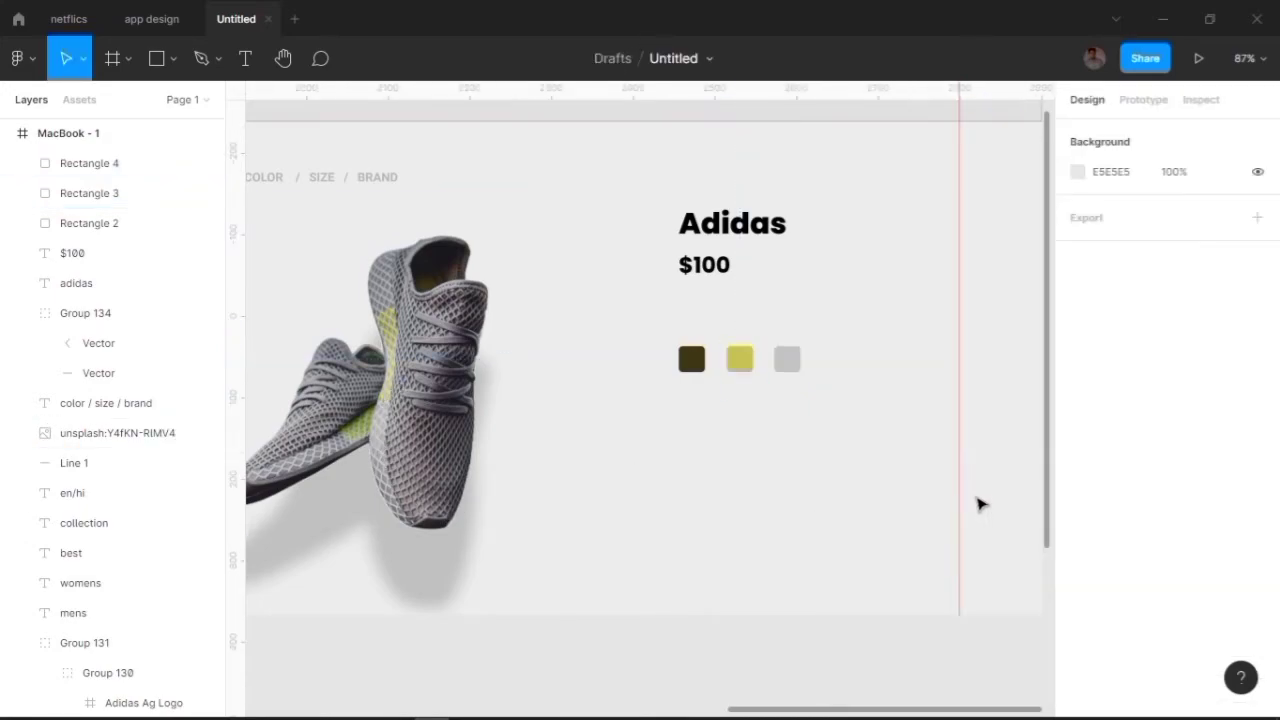
Fill the right square with a dark grey sampled from the shoe.
left_click(787, 358)
left_click(1077, 541)
left_click(830, 450)
left_click(787, 358)
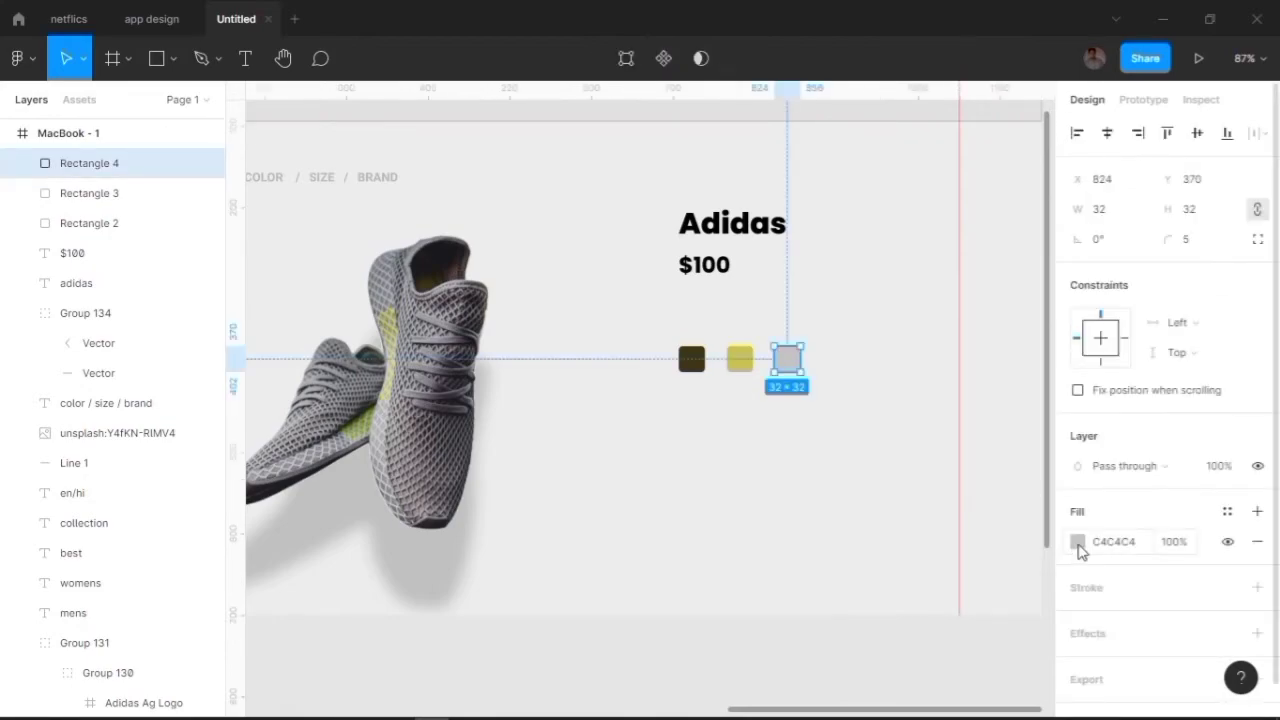
left_click(1077, 541)
left_click(851, 506)
left_click(467, 447)
left_click(834, 457)
Group the three colour swatches together as one set.
scroll(836, 459, "down", 1)
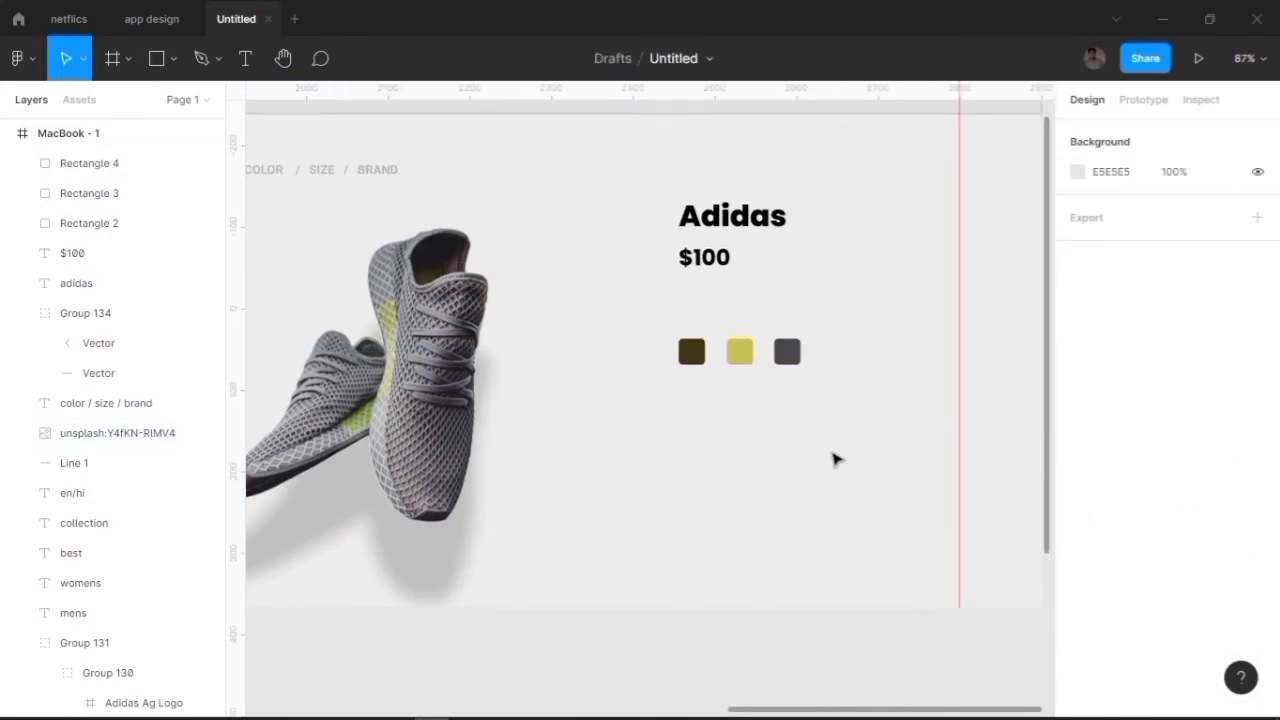
scroll(797, 457, "down", 1)
left_click(740, 337)
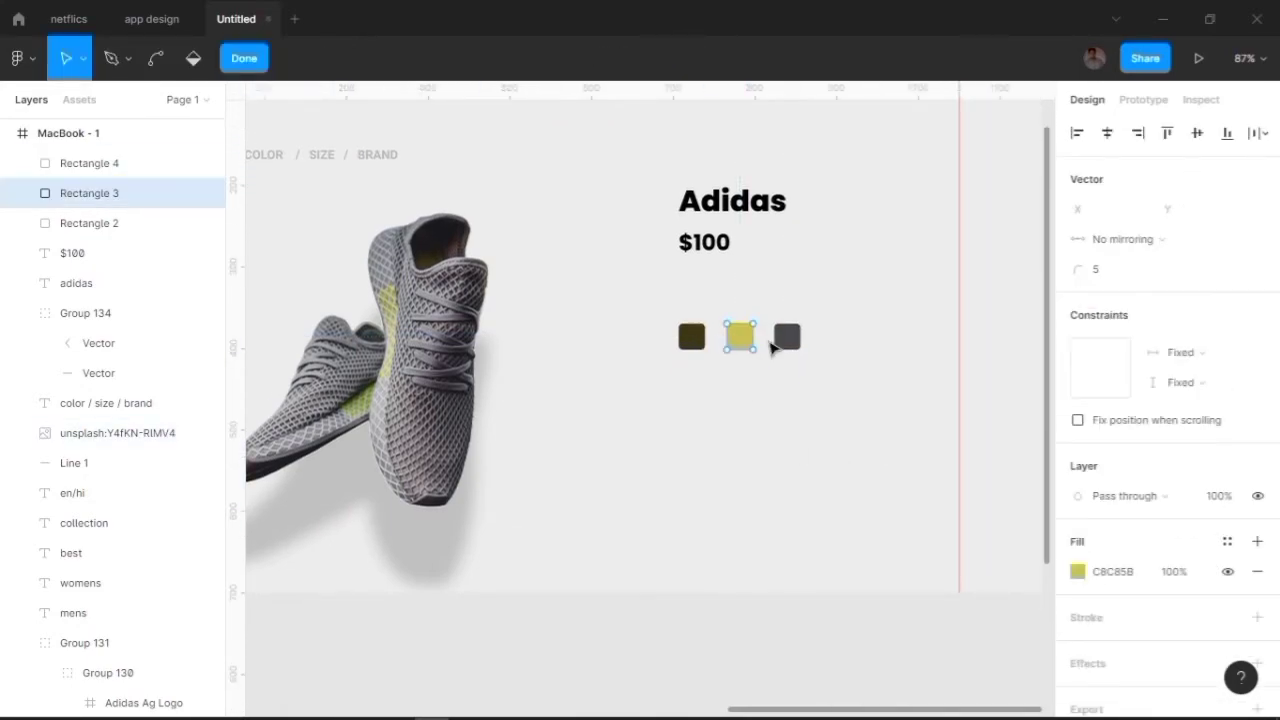
left_click(691, 336)
left_click(787, 336, "shift")
left_click(740, 337, "shift")
key("ctrl+g")
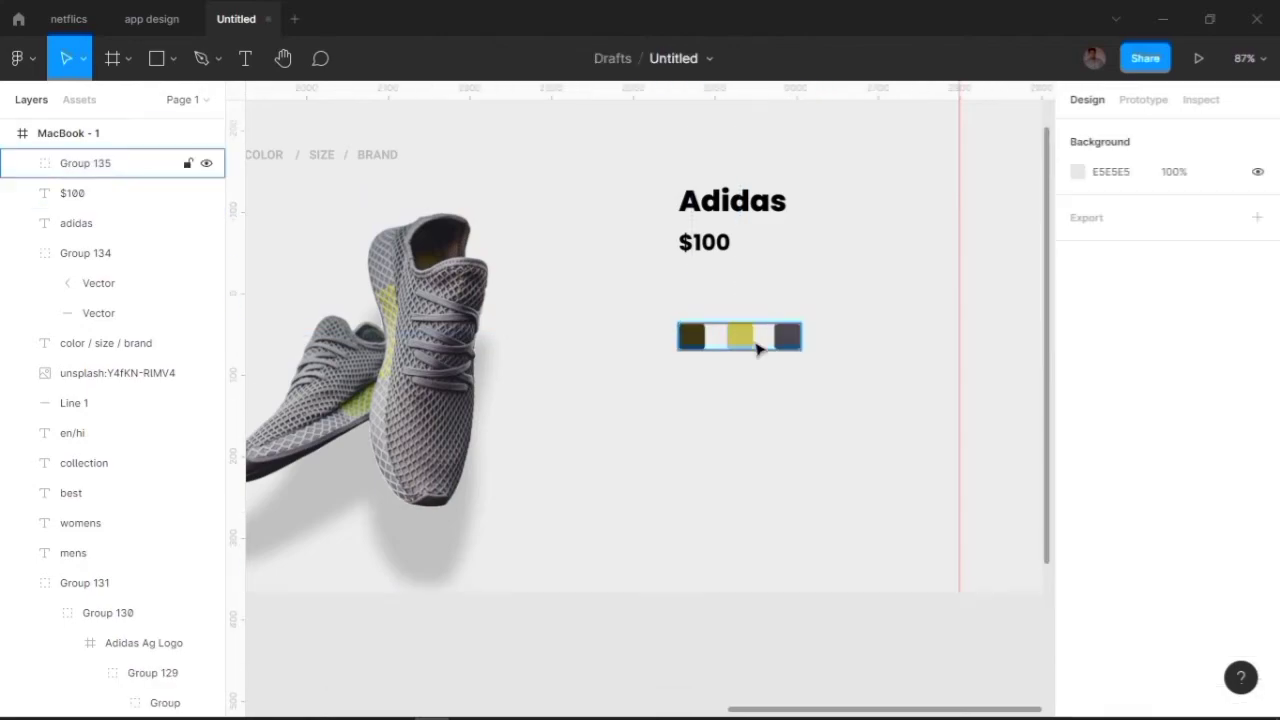
left_click(815, 222)
scroll(815, 222, "down", 1)
scroll(815, 222, "down", 3, "ctrl")
Move the Adidas title, $100 price and swatch group up slightly.
left_click(741, 314)
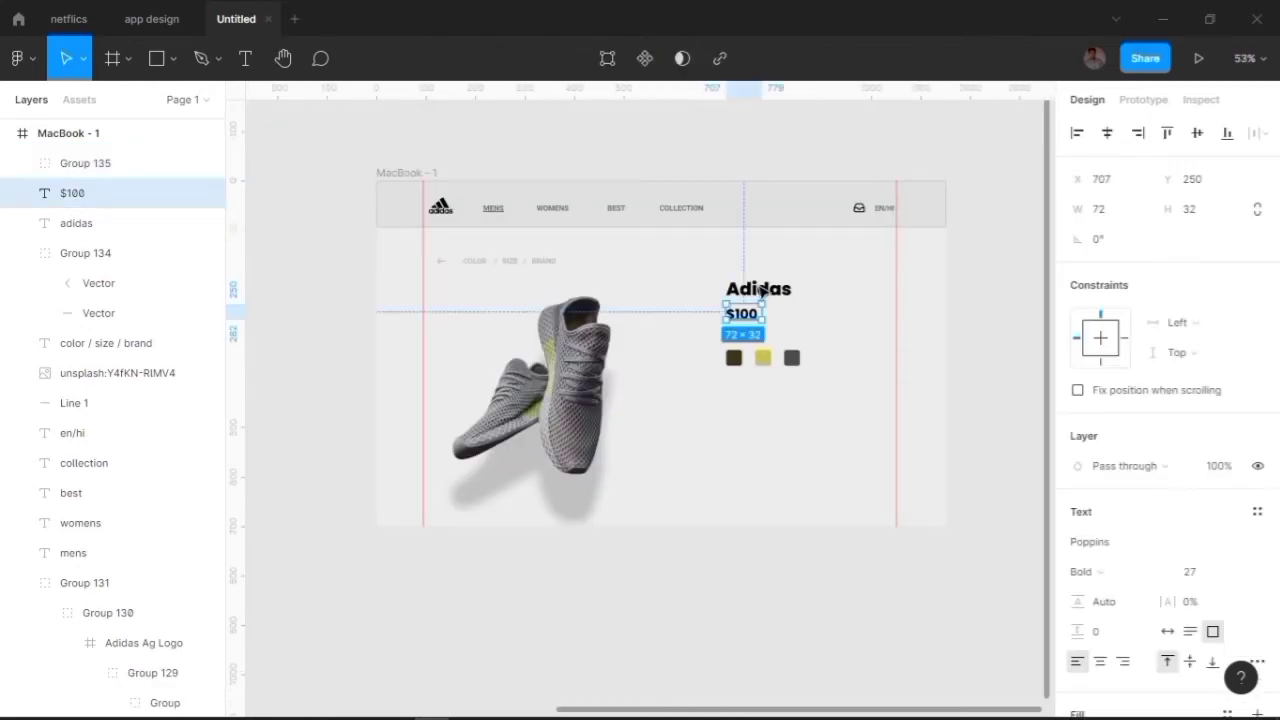
left_click(757, 288)
key("Escape")
left_click(753, 322)
left_click(757, 288, "shift")
left_click_drag(757, 288, 757, 277)
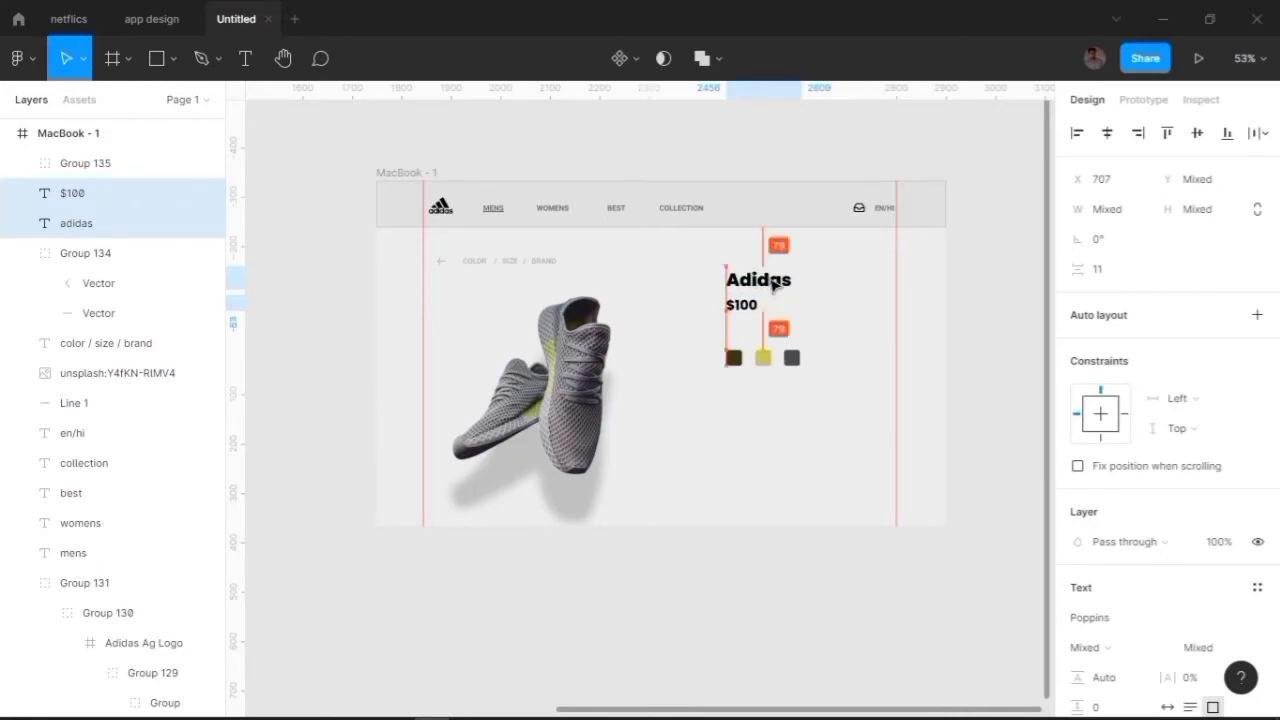
mouse_move(762, 364)
left_mouse_down()
mouse_move(759, 342)
mouse_move(849, 392)
left_mouse_up()
left_click(784, 406)
Add a lorem-ipsum paragraph, widen it to 324 px, and make it lowercase.
key("t")
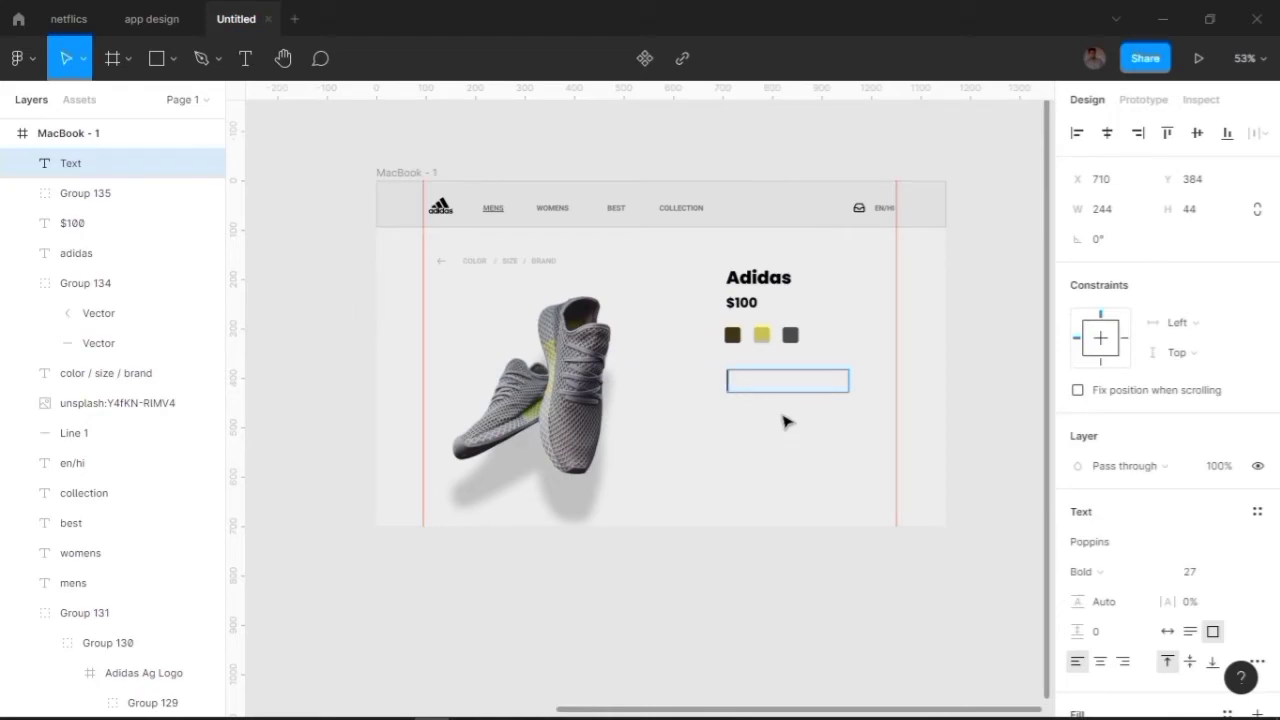
key("ctrl+v")
left_click_drag(850, 429, 888, 381)
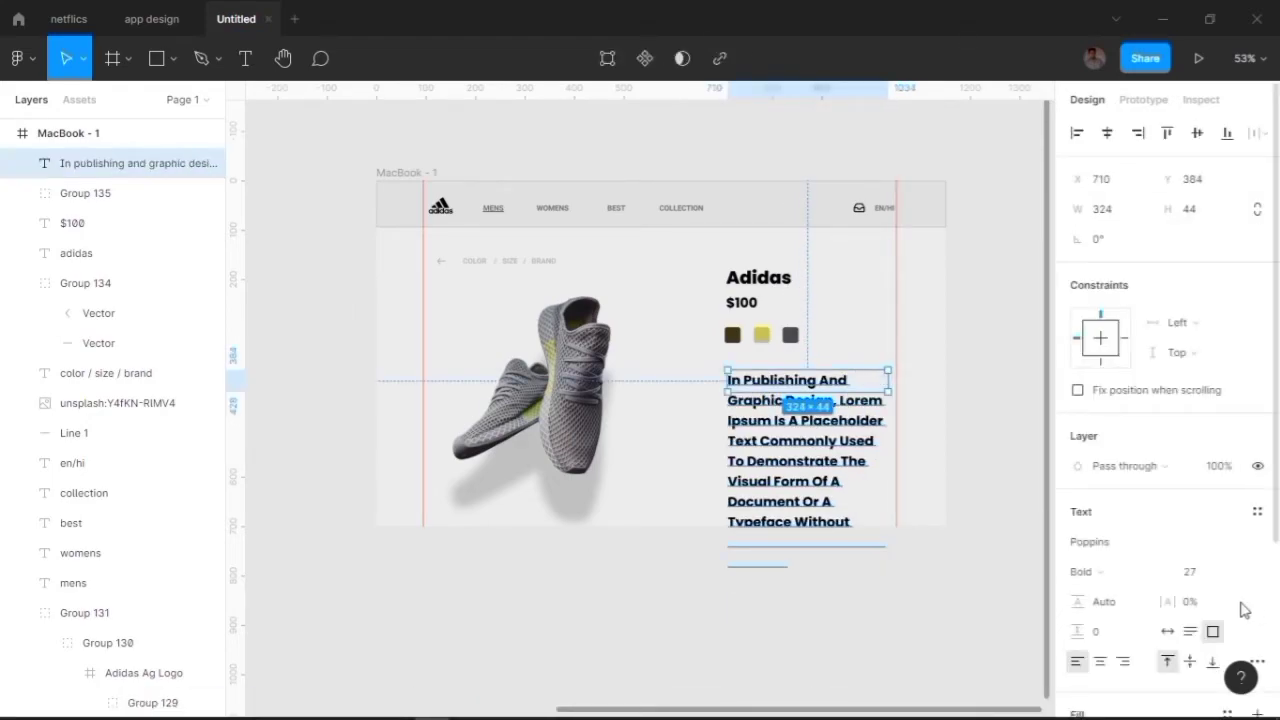
scroll(1243, 609, "down", 3)
left_click(1257, 471)
left_click(987, 592)
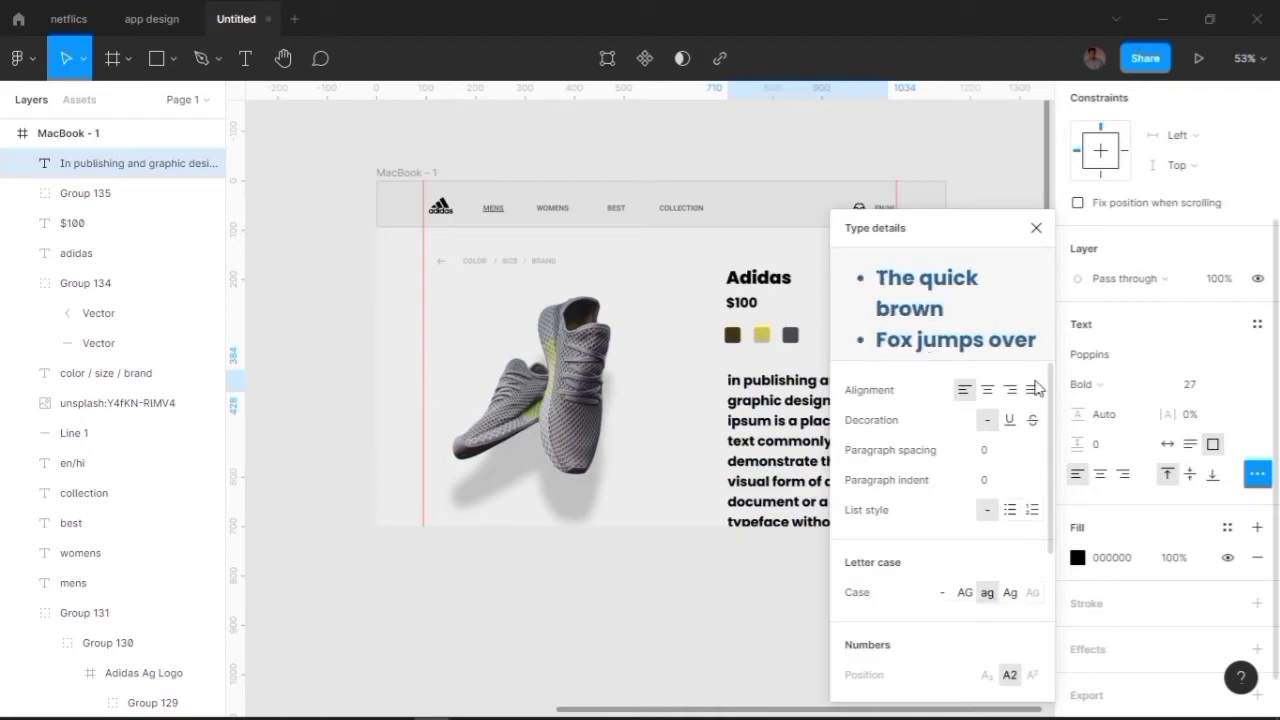
Set the paragraph to size 11 with grey 6D6D6D fill, positioned under the swatches.
left_click(1190, 385)
key("Down")
key("Down")
key("Down")
key("Down")
key("Down")
key("Down")
key("Down")
key("Down")
key("Down")
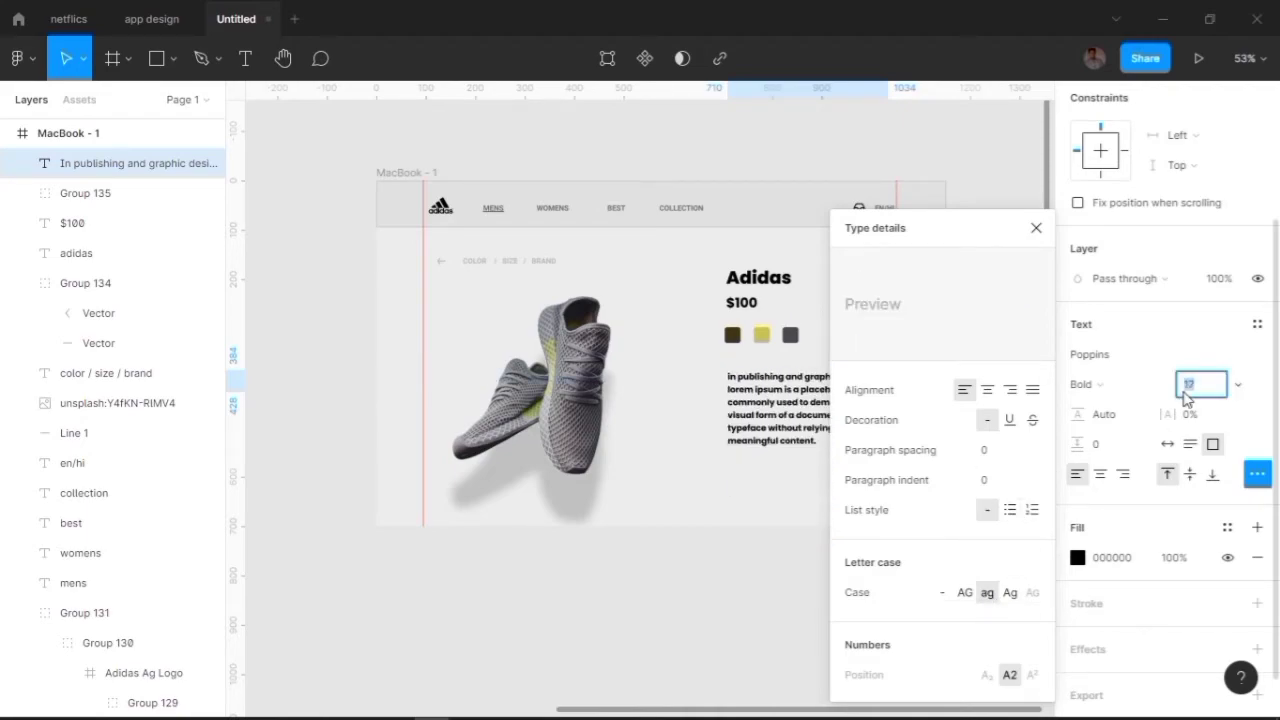
key("Down")
key("Down")
key("Down")
left_click(1077, 224)
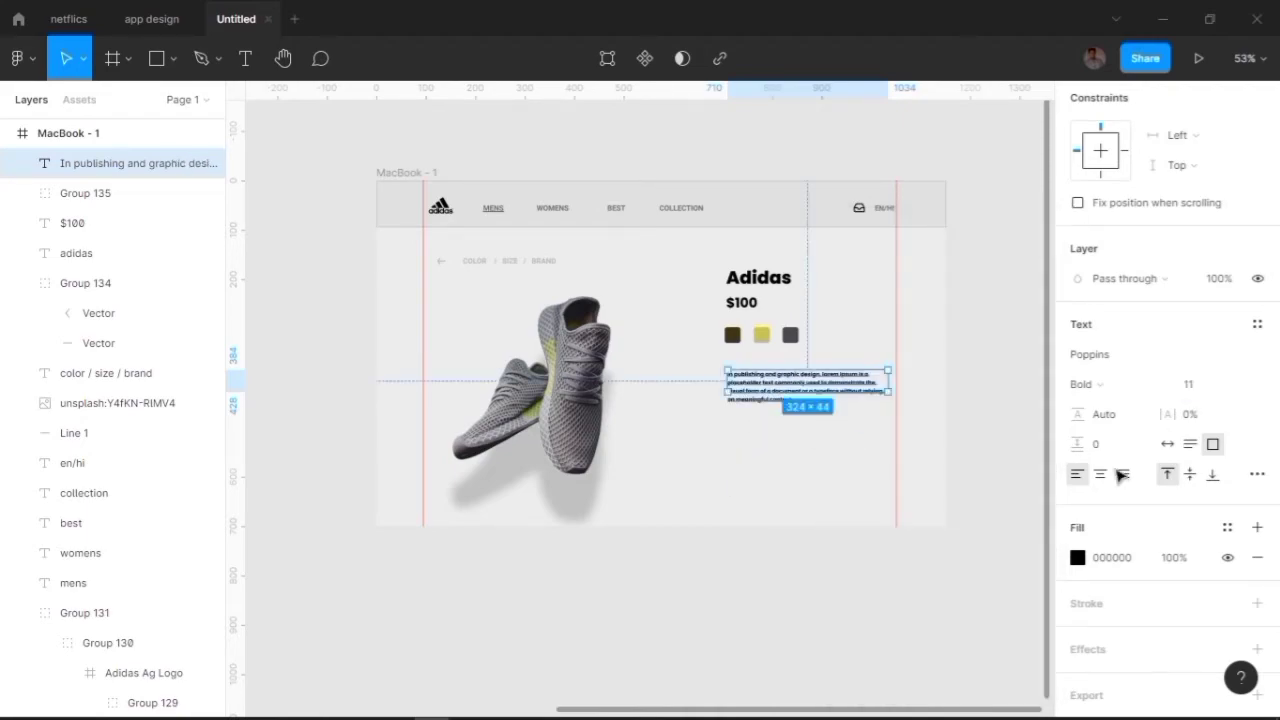
left_click(1077, 557)
left_click(874, 626)
left_click(770, 632)
left_click_drag(786, 386, 783, 378)
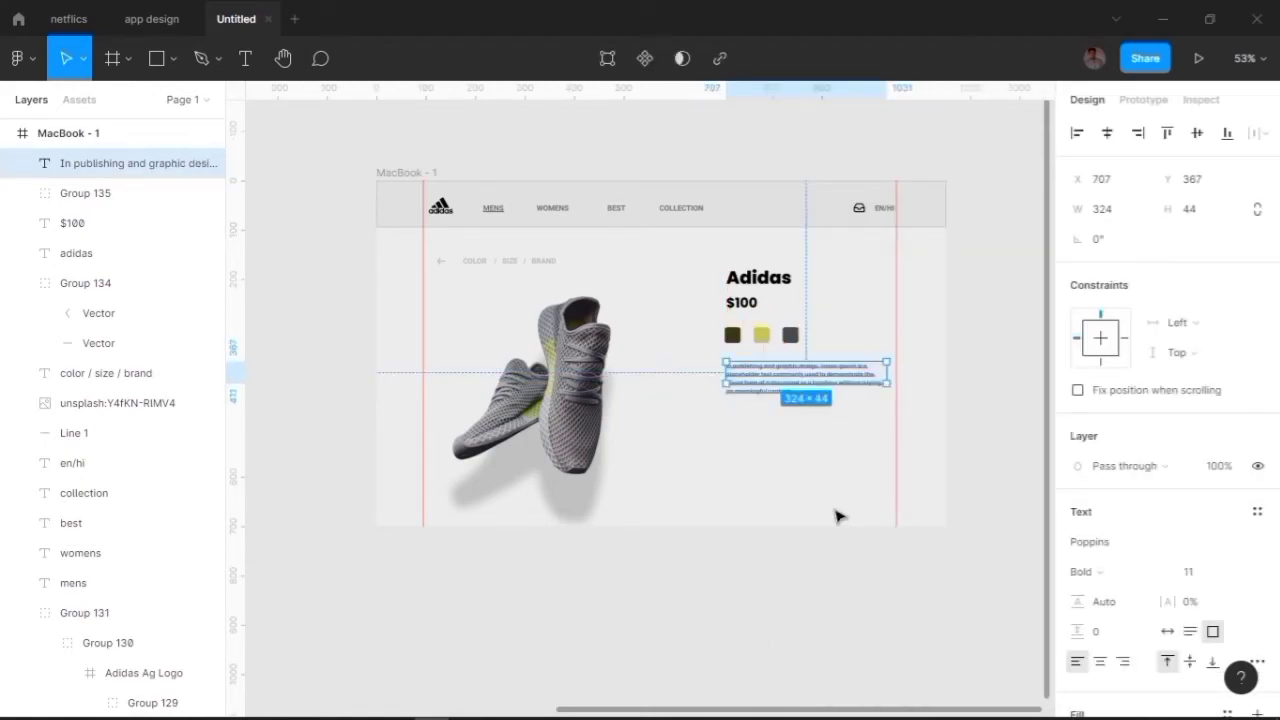
Paste the copied inbox icon and open the quick actions search.
left_click(795, 495)
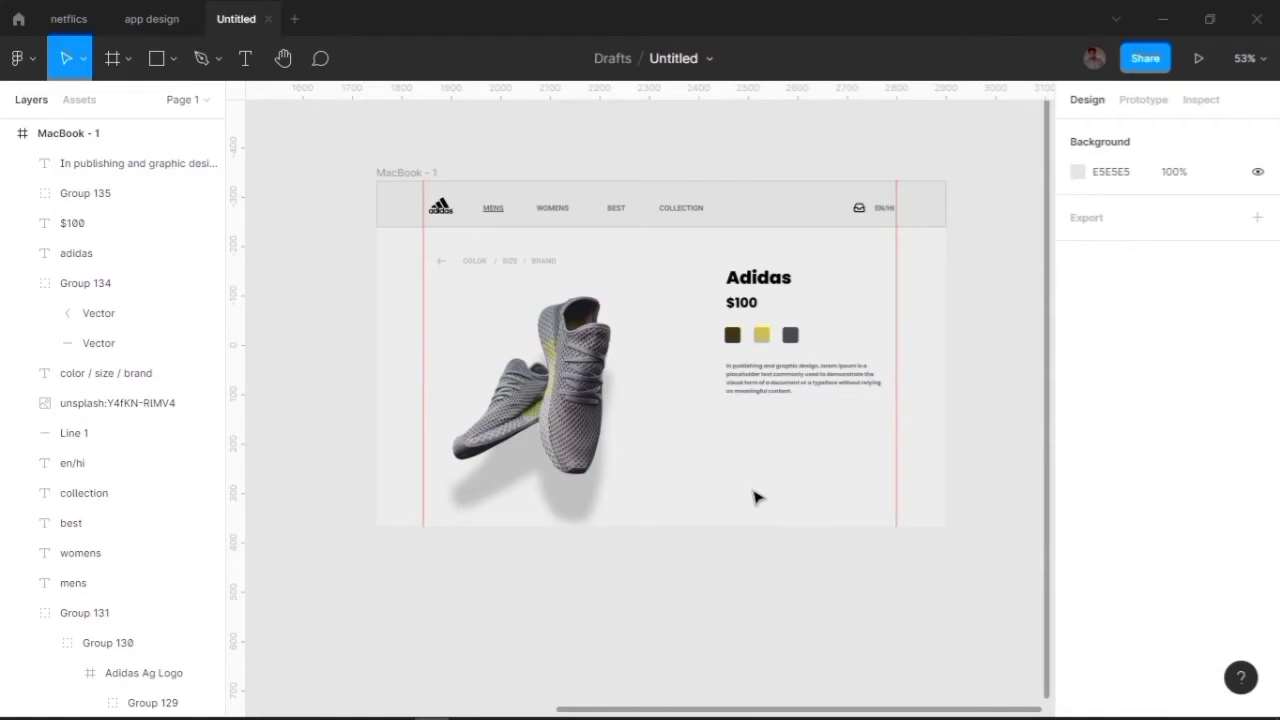
key("ctrl+v")
key("ctrl+/")
Delete the pasted inbox icon and search Feather Icons for 'livery'.
key("Escape")
scroll(757, 427, "up", 2)
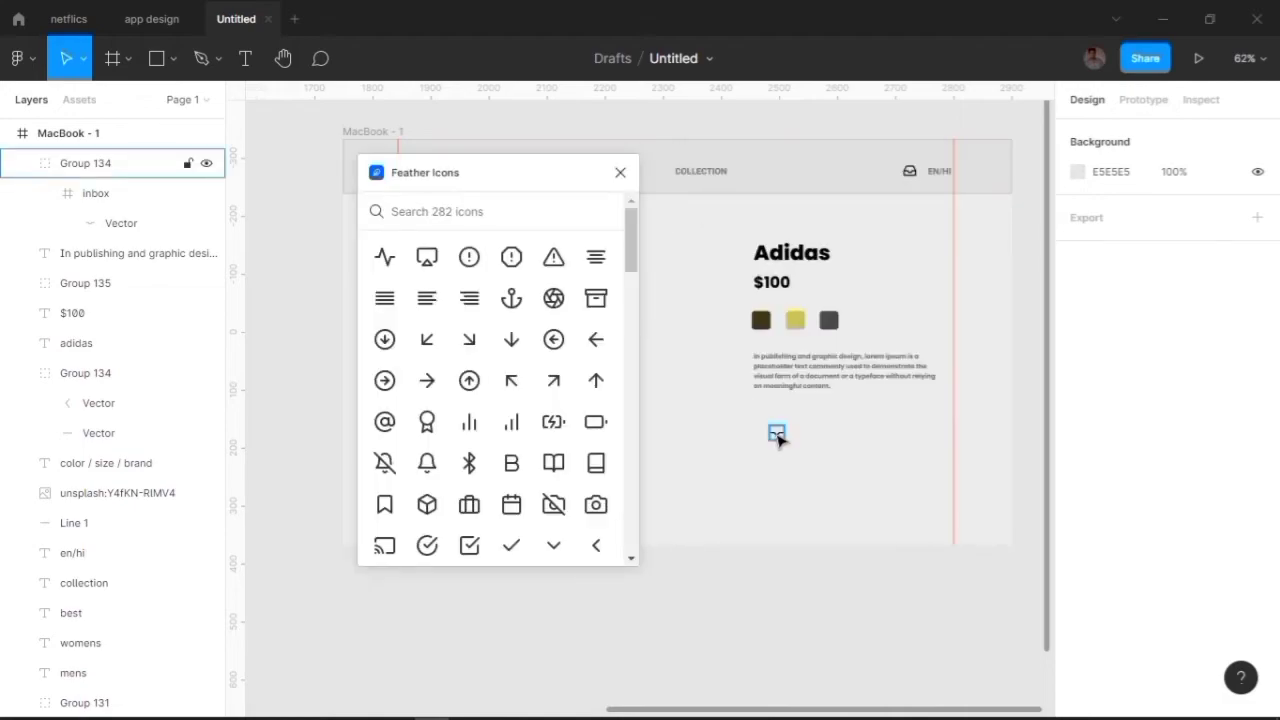
key("Delete")
type("hipinf")
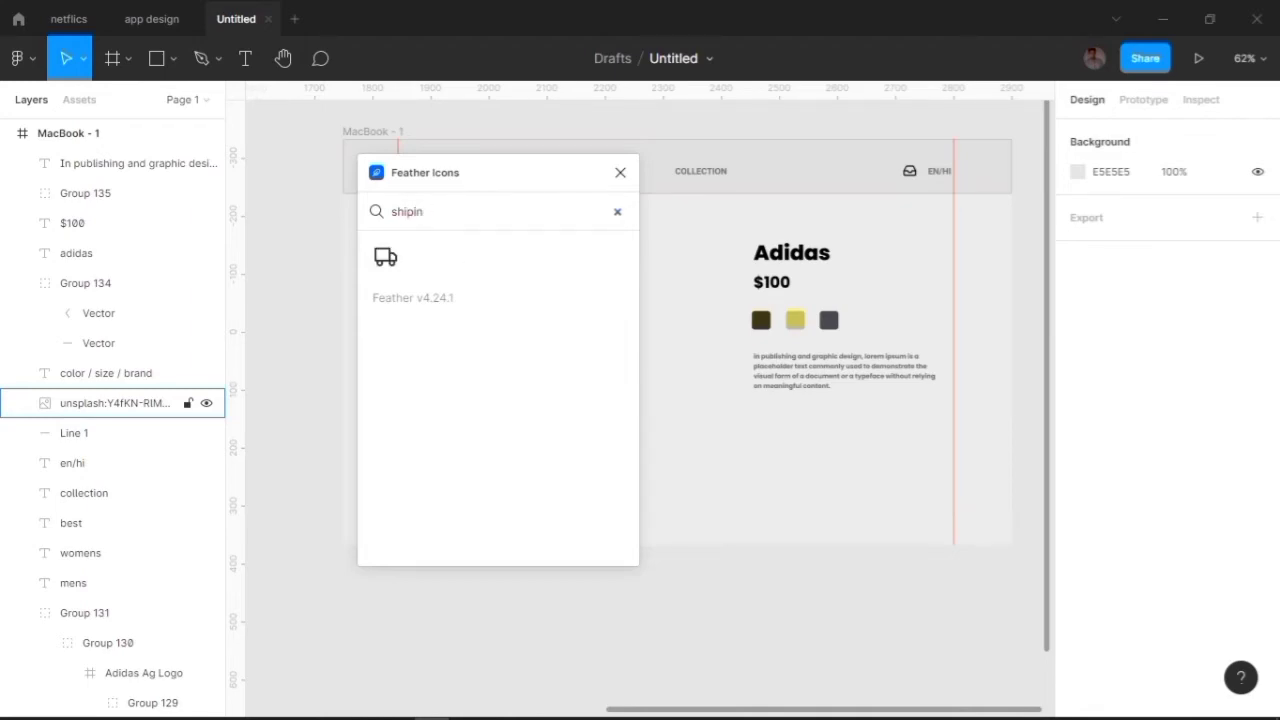
key("BackSpace")
key("BackSpace")
key("BackSpace")
type("h")
key("BackSpace")
key("BackSpace")
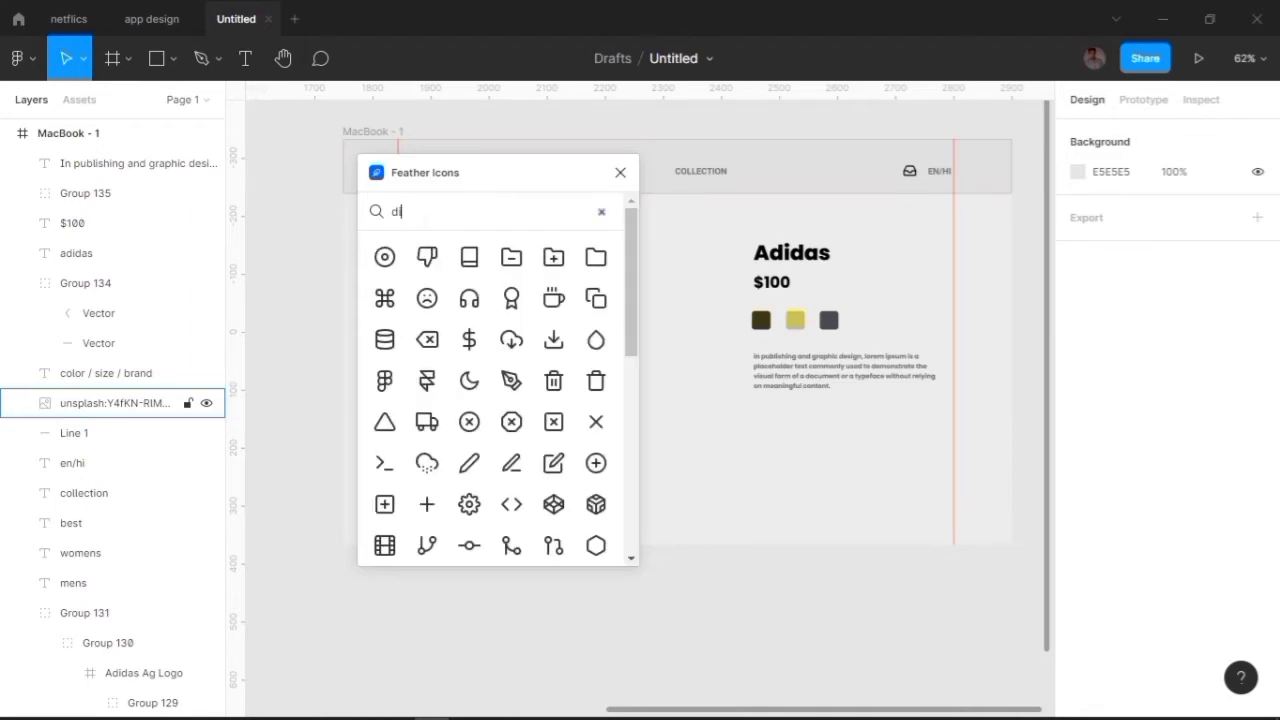
type("livery")
Insert the 24×24 truck icon, group it, and place it below the description.
left_click(620, 173)
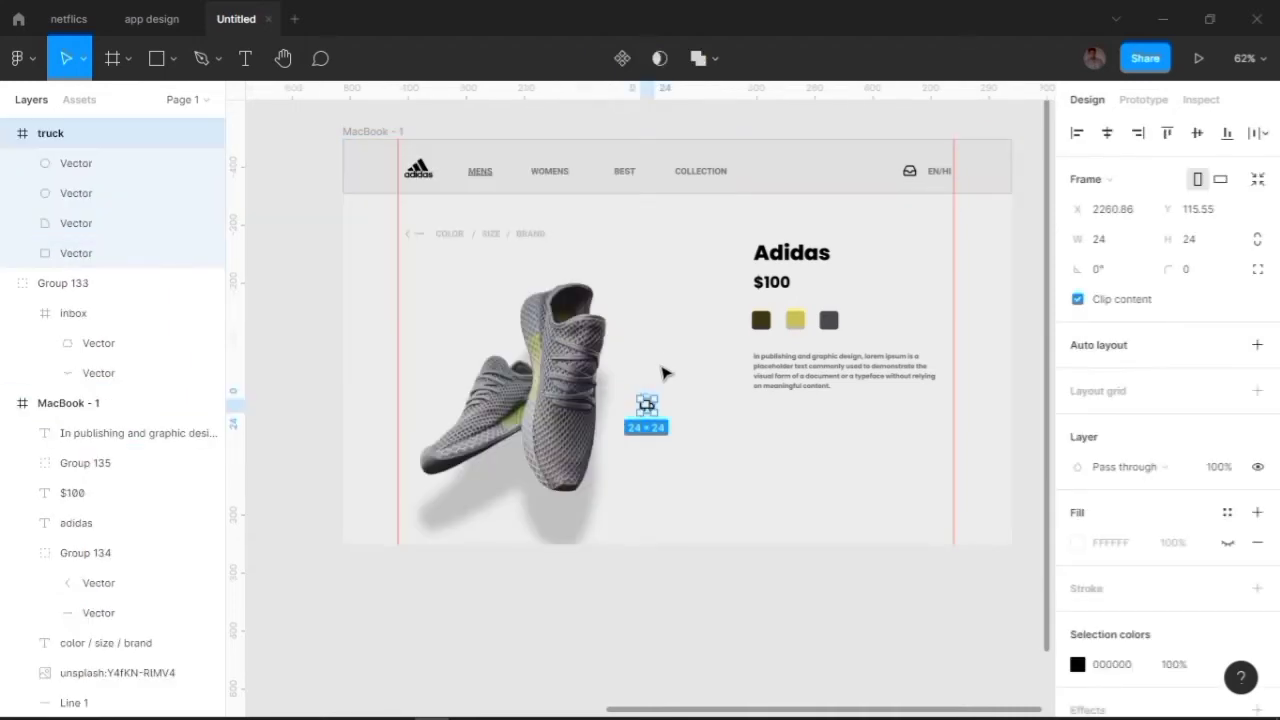
left_click(917, 177)
left_click(674, 440)
scroll(674, 440, "up", 5, "ctrl")
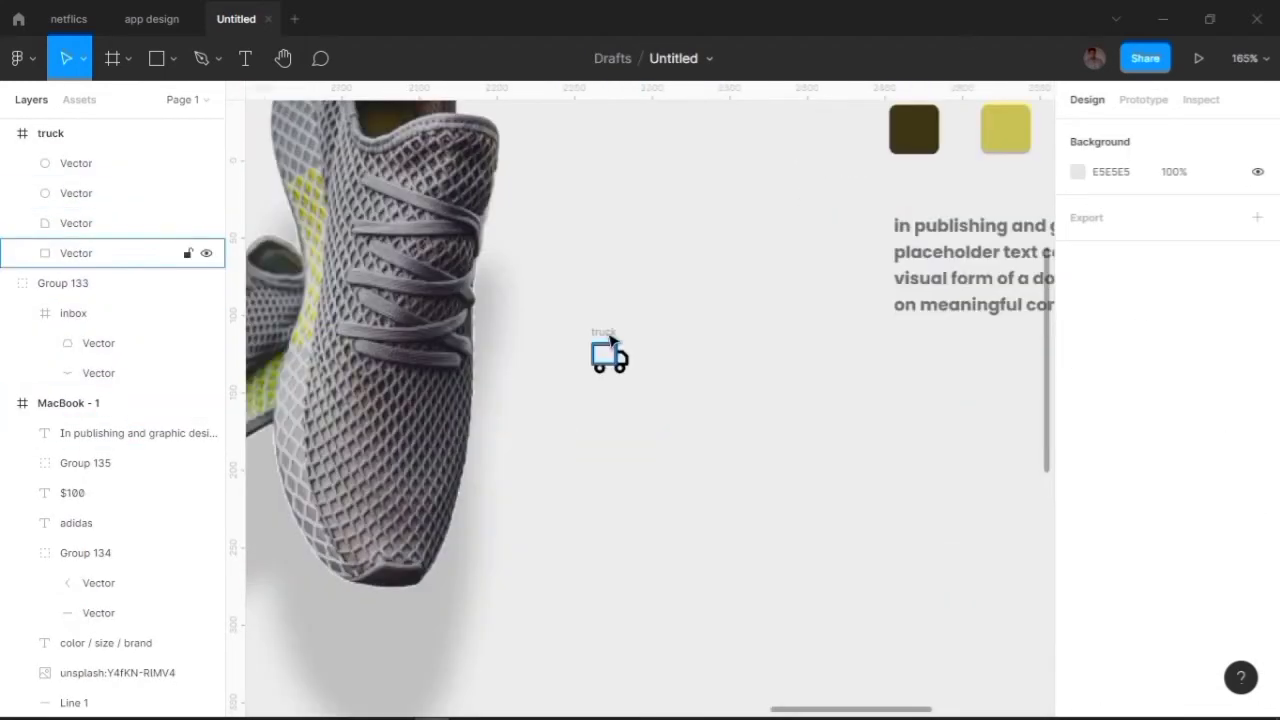
left_click(608, 356)
key("ctrl+g")
mouse_move(608, 356)
left_mouse_down()
mouse_move(940, 413)
mouse_move(929, 418)
left_mouse_up()
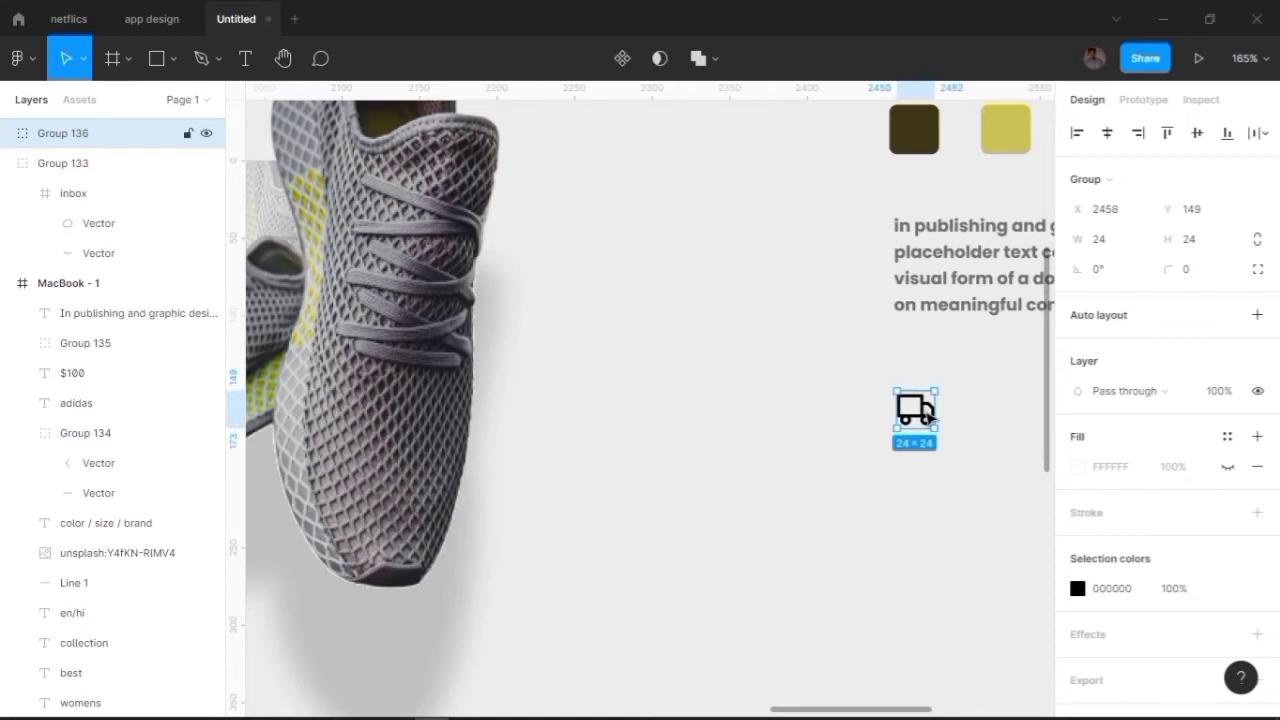
left_click(977, 408)
scroll(977, 408, "down", 5, "ctrl")
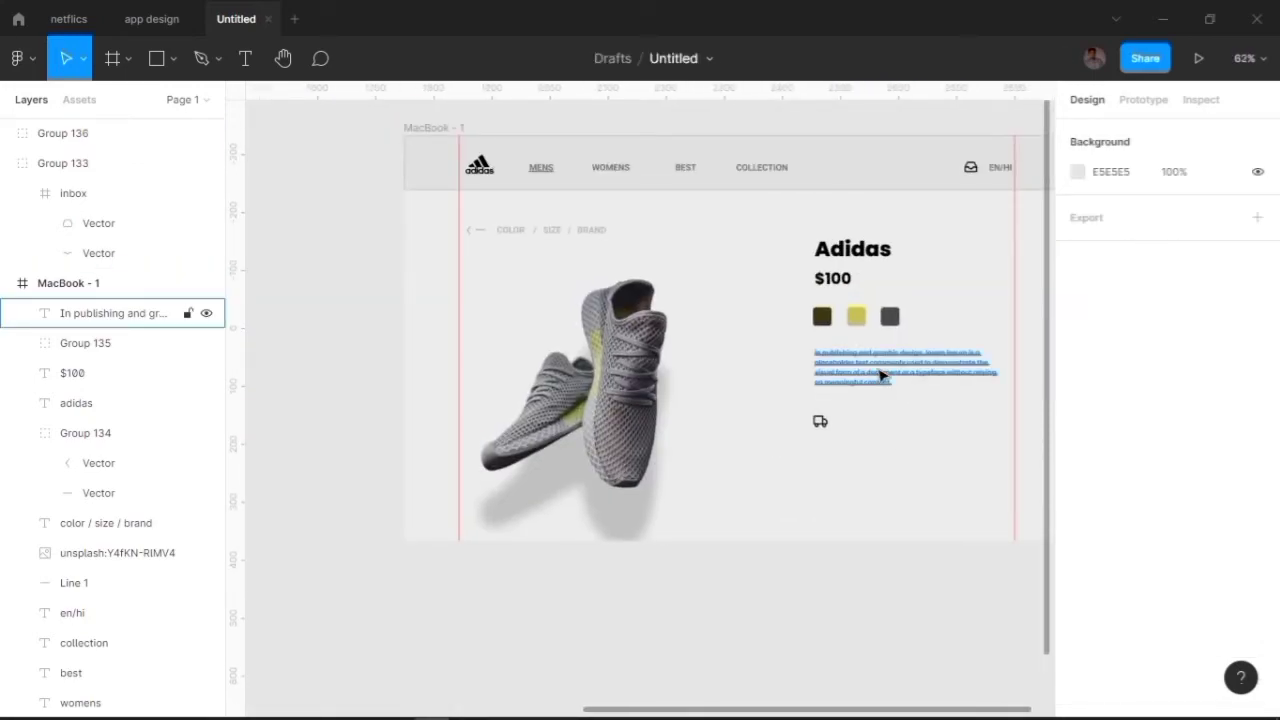
scroll(881, 375, "up", 3, "ctrl")
key("r")
scroll(805, 398, "up", 3, "ctrl")
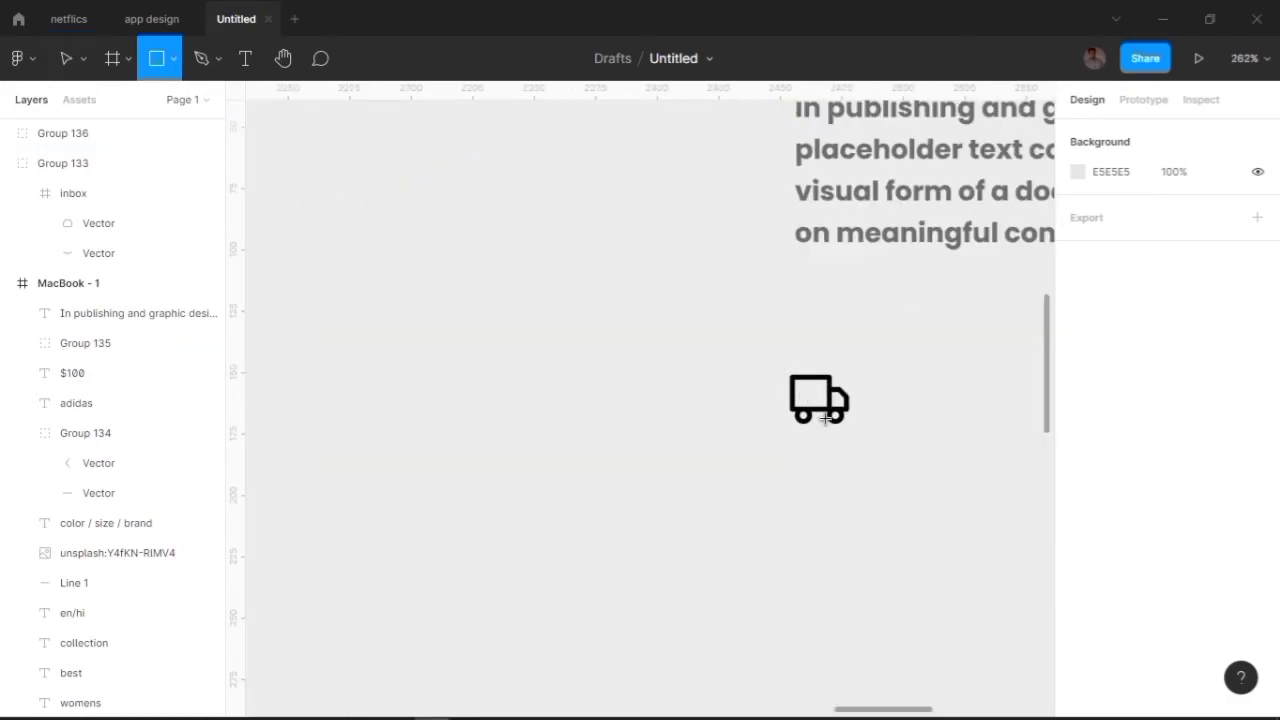
Draw a square behind the truck, center the truck on it, and round it into a circle.
left_click_drag(780, 369, 864, 453)
left_click(825, 430)
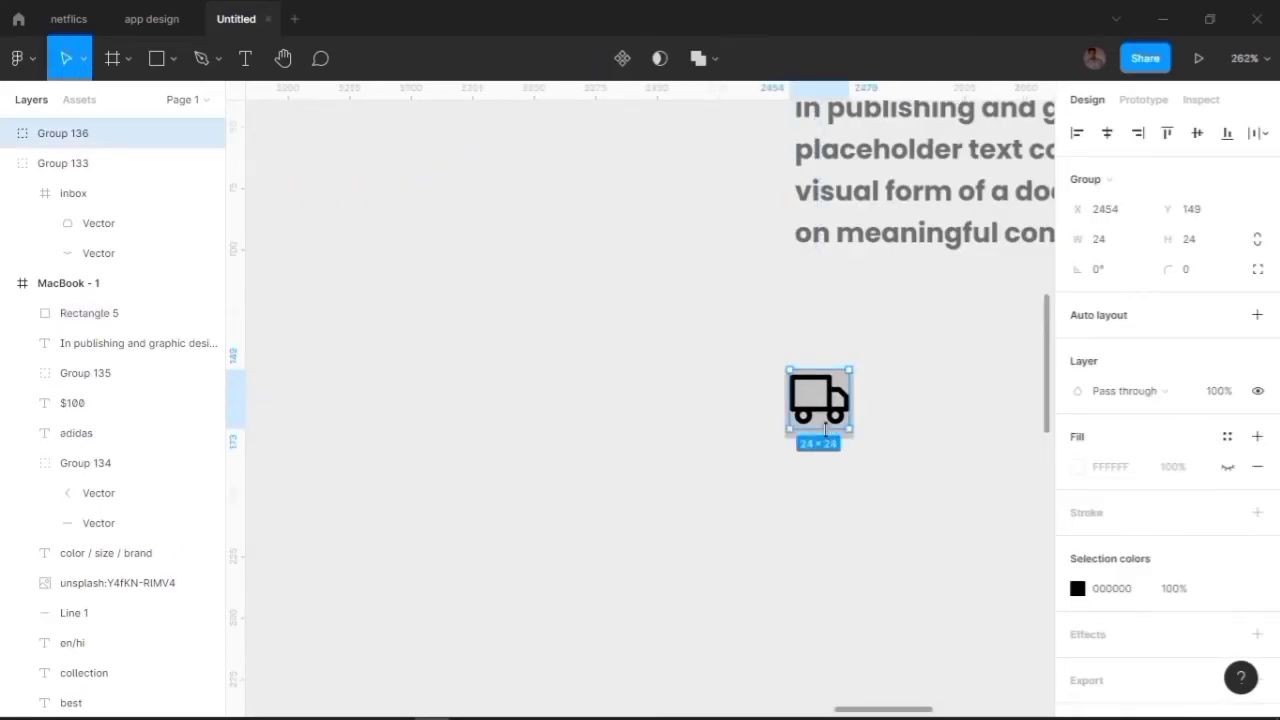
scroll(863, 488, "up", 2, "ctrl")
left_click(863, 488)
left_click_drag(830, 450, 828, 488)
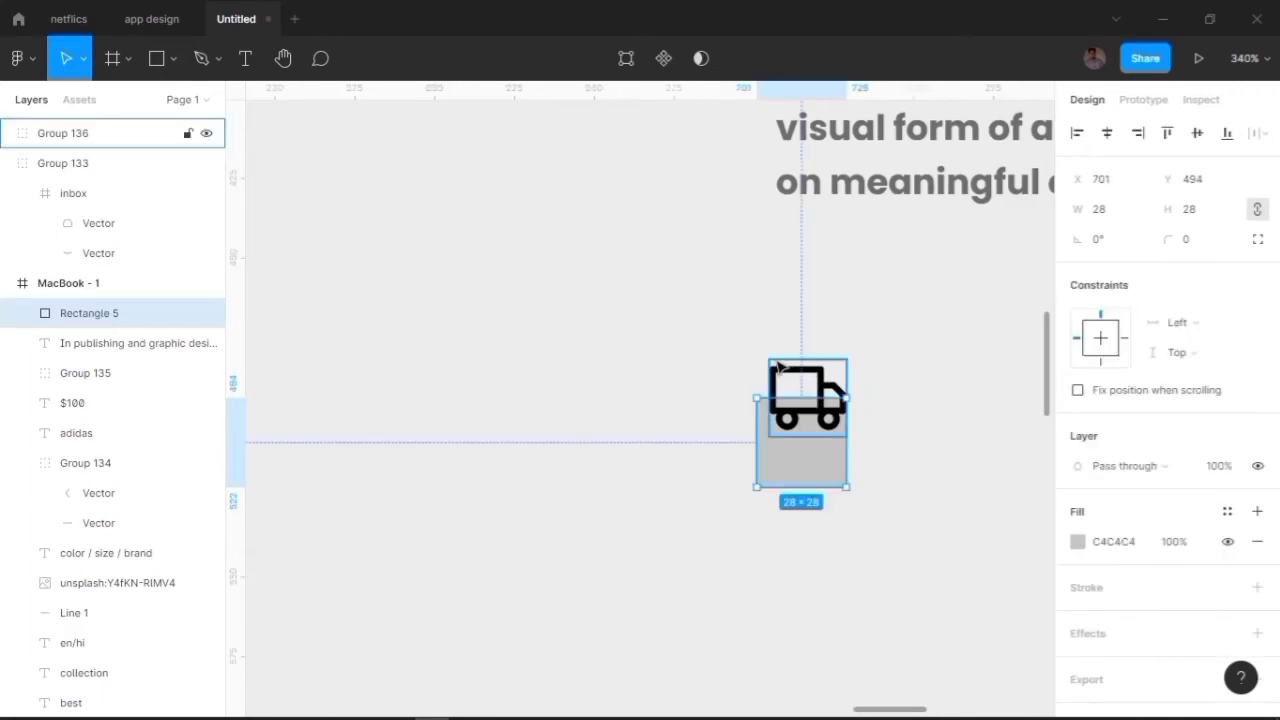
double_click(810, 400)
left_click_drag(812, 408, 818, 458)
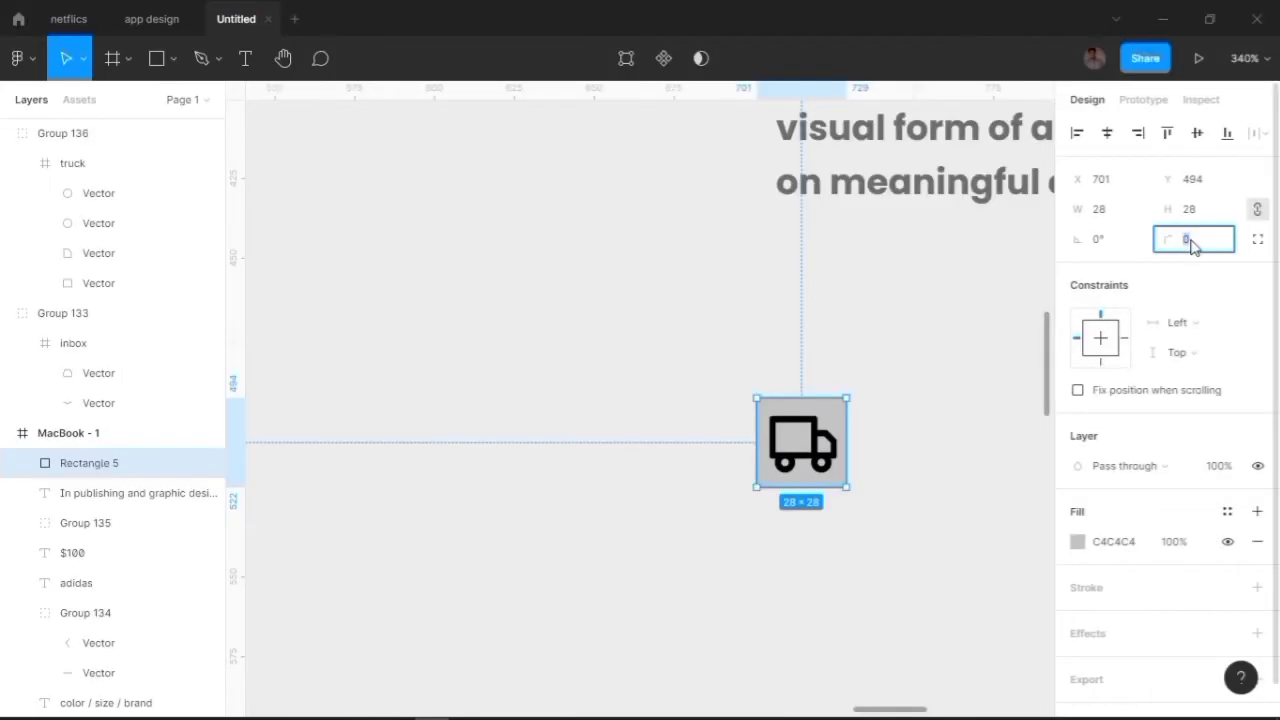
type("50")
left_click(900, 400)
Change the circle's fill to white FFFFFF.
left_click(810, 448)
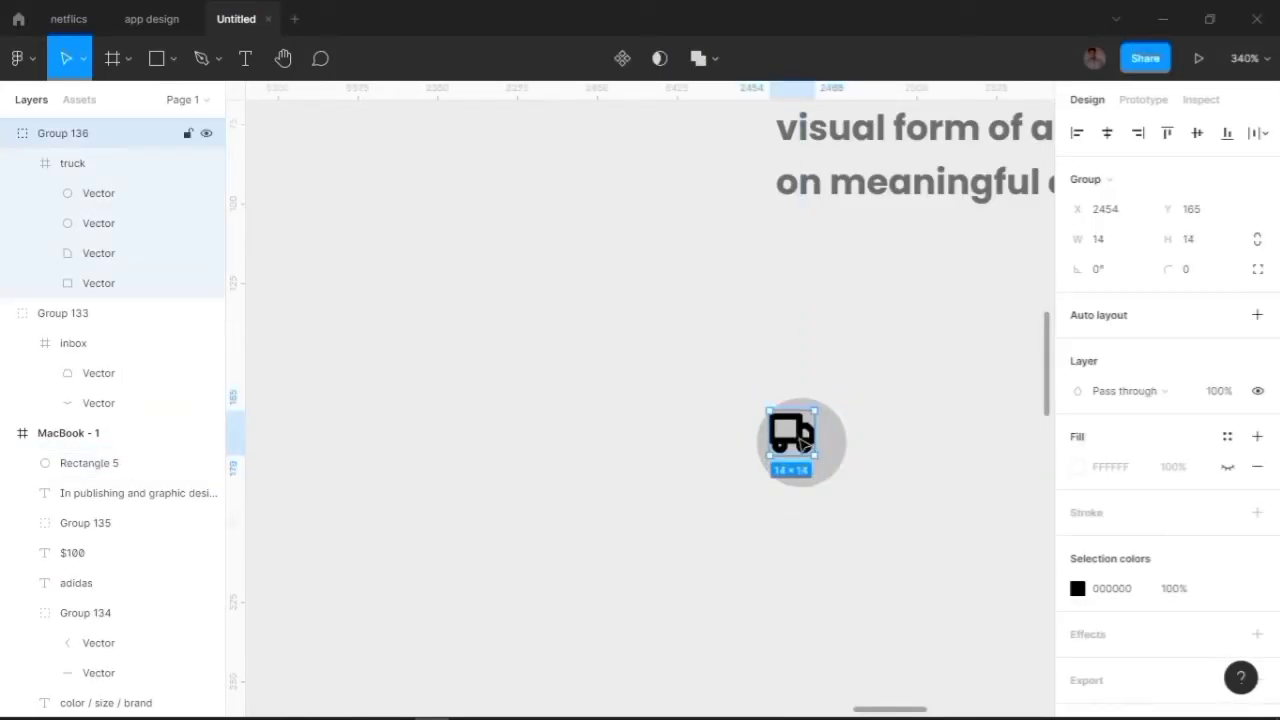
left_click(928, 435)
left_click(816, 452)
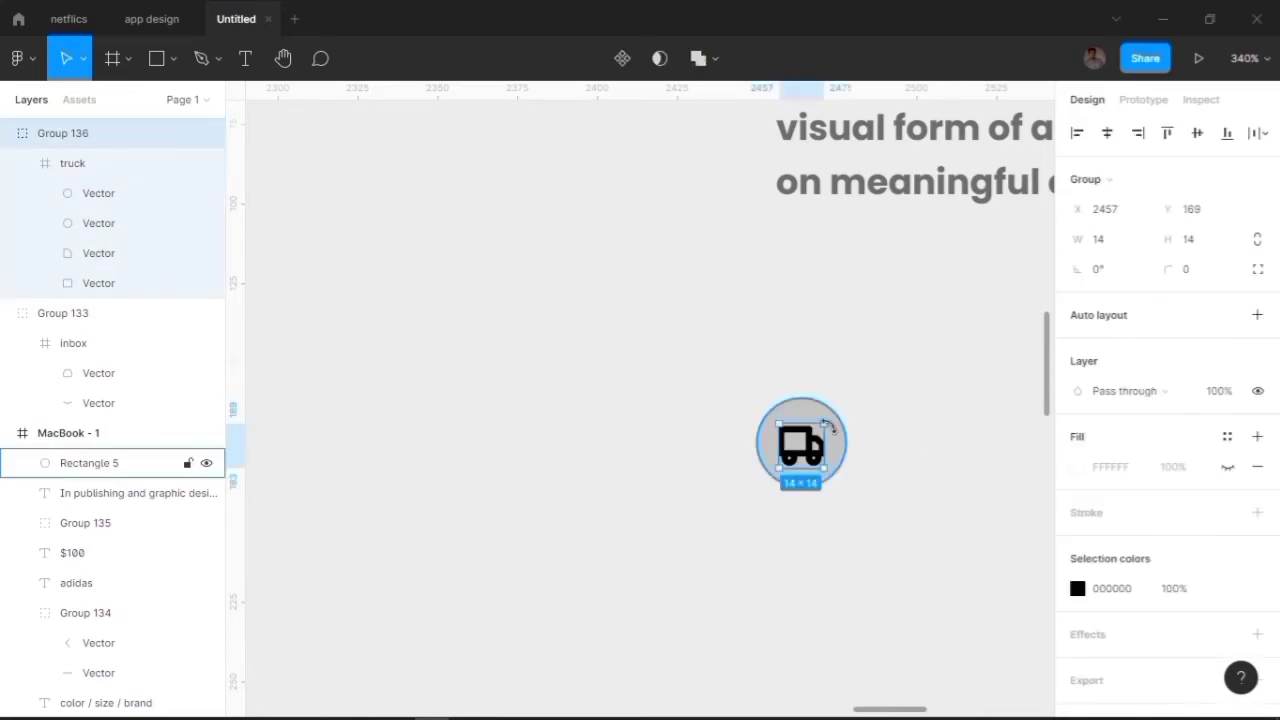
left_click(836, 452)
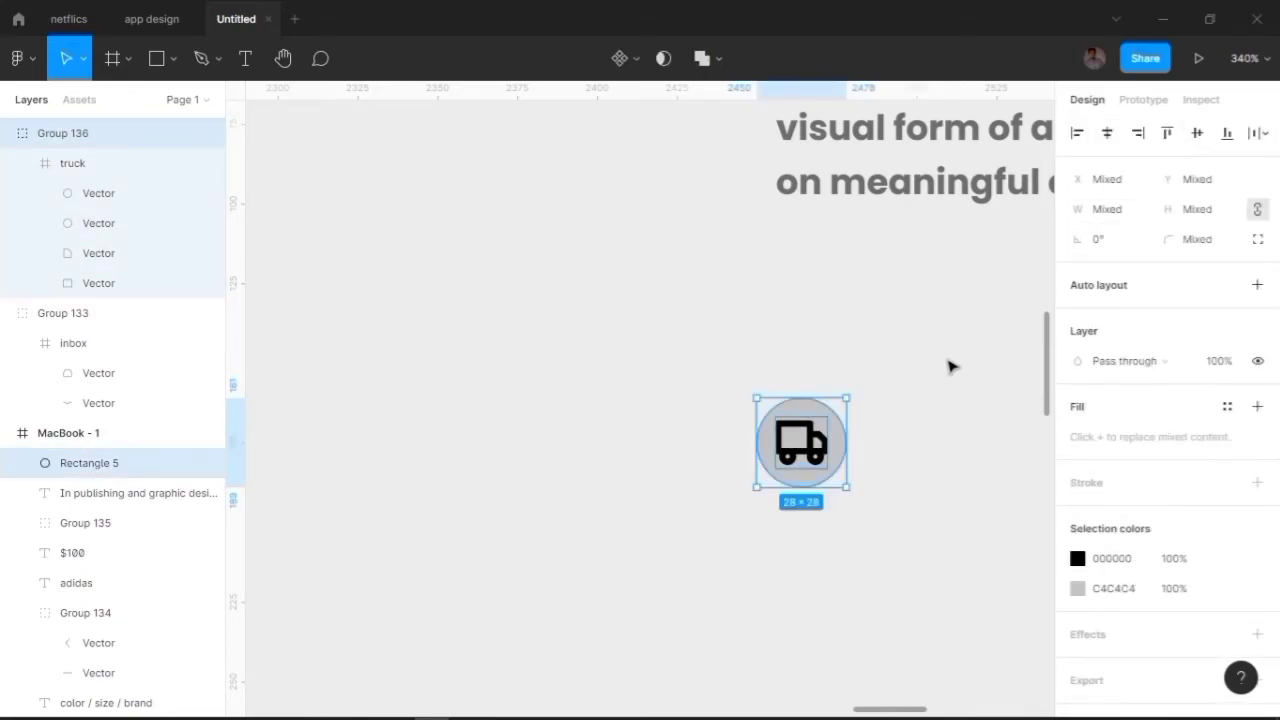
left_click(860, 450)
left_click(806, 485)
left_click(1078, 537)
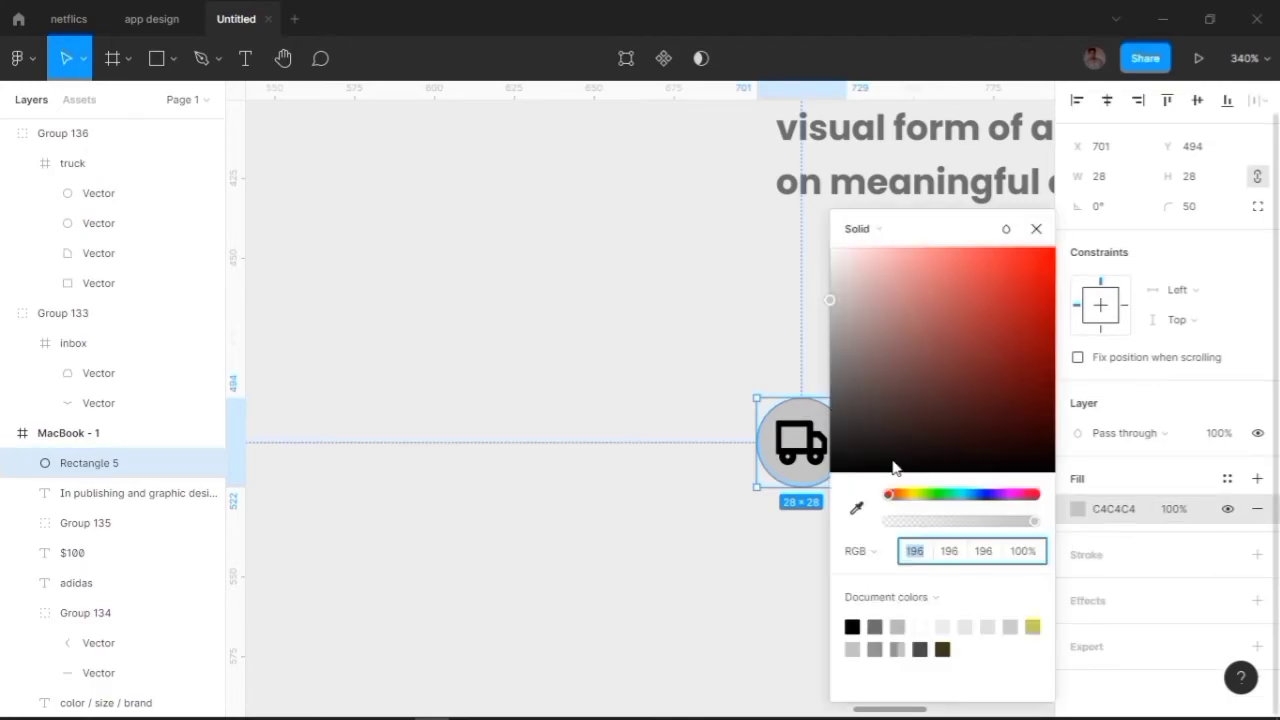
left_click(855, 346)
left_click(942, 649)
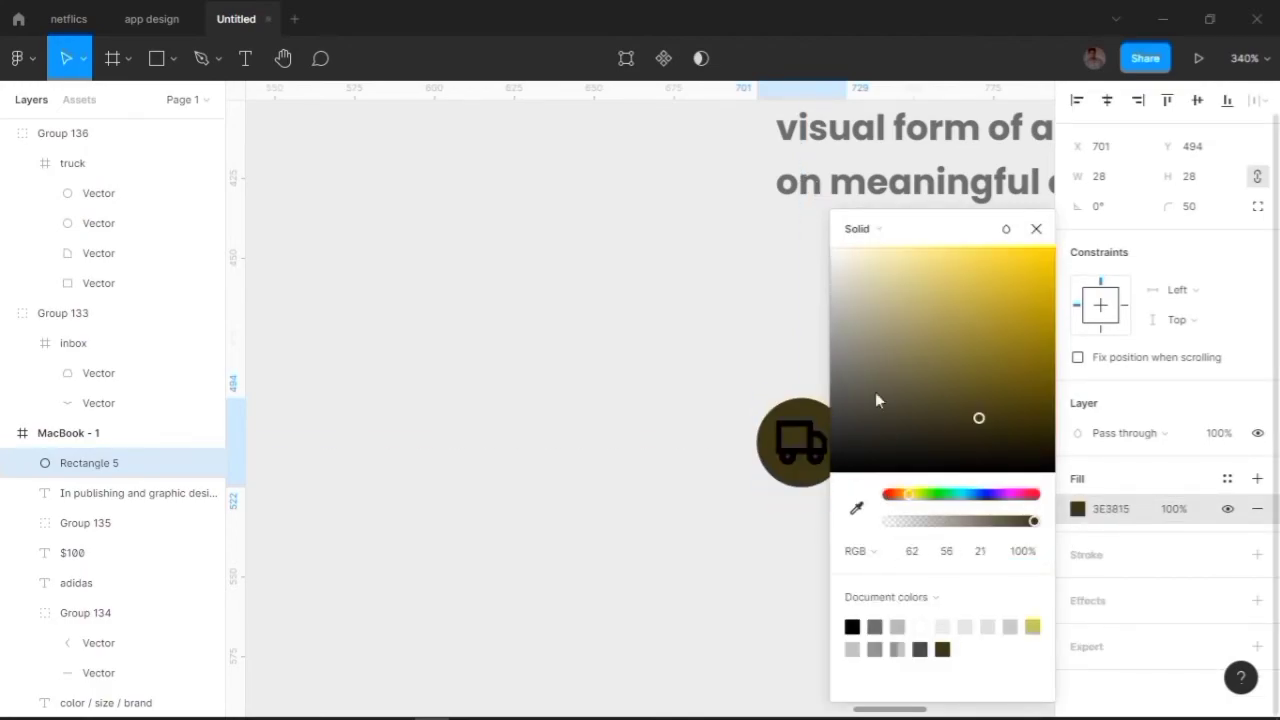
left_click_drag(875, 400, 820, 223)
left_click(1036, 228)
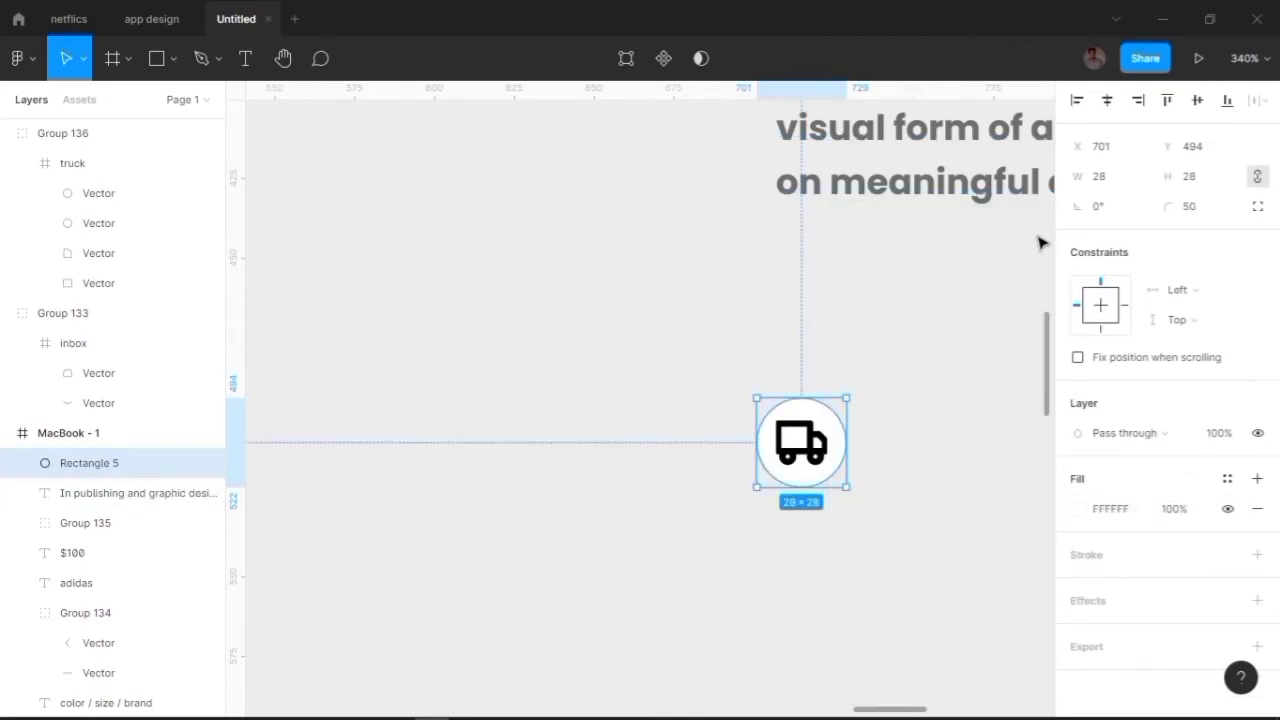
Group the circle and truck into one badge and set its width to 24.
mouse_move(730, 378)
left_mouse_down()
mouse_move(850, 490)
mouse_move(826, 468)
left_mouse_up()
key("ctrl+g")
scroll(909, 440, "down", 5)
left_click(1108, 244)
type("24")
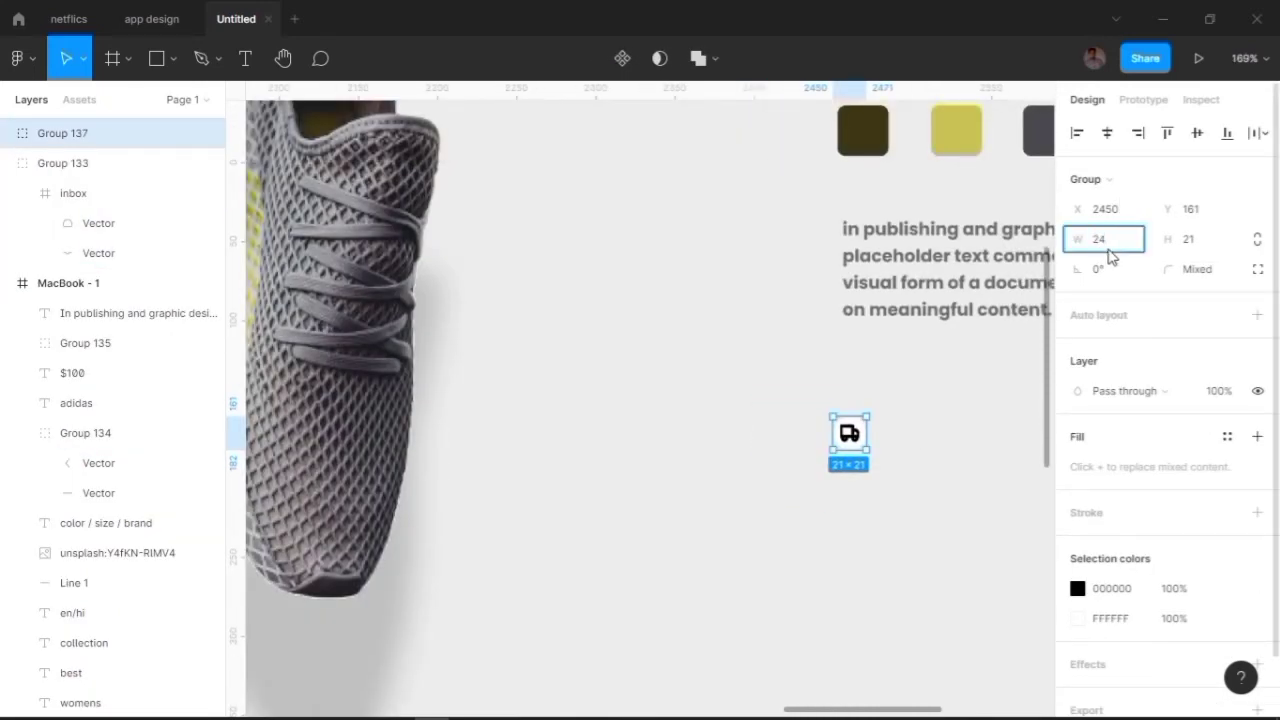
Apply the 24 px badge width and nudge the truck badge right and lower beneath the description.
key("Return")
left_click(885, 445)
scroll(848, 430, "down", 3)
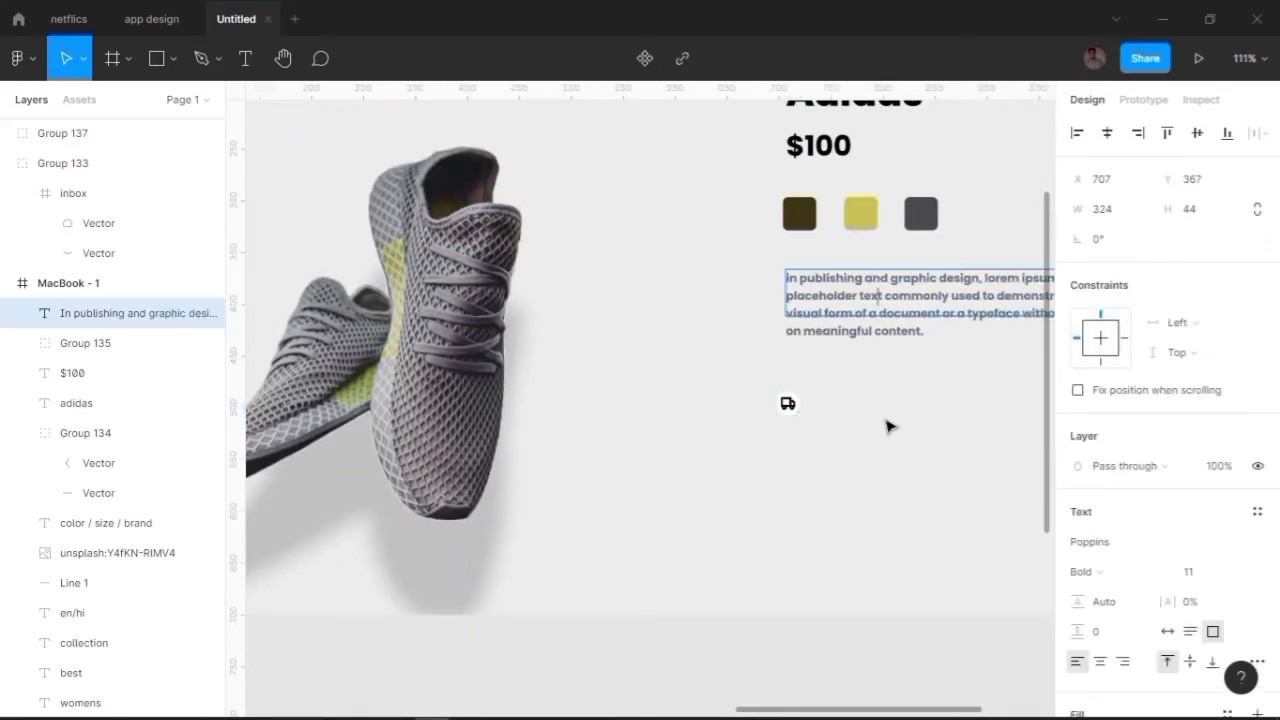
left_click_drag(789, 407, 808, 408)
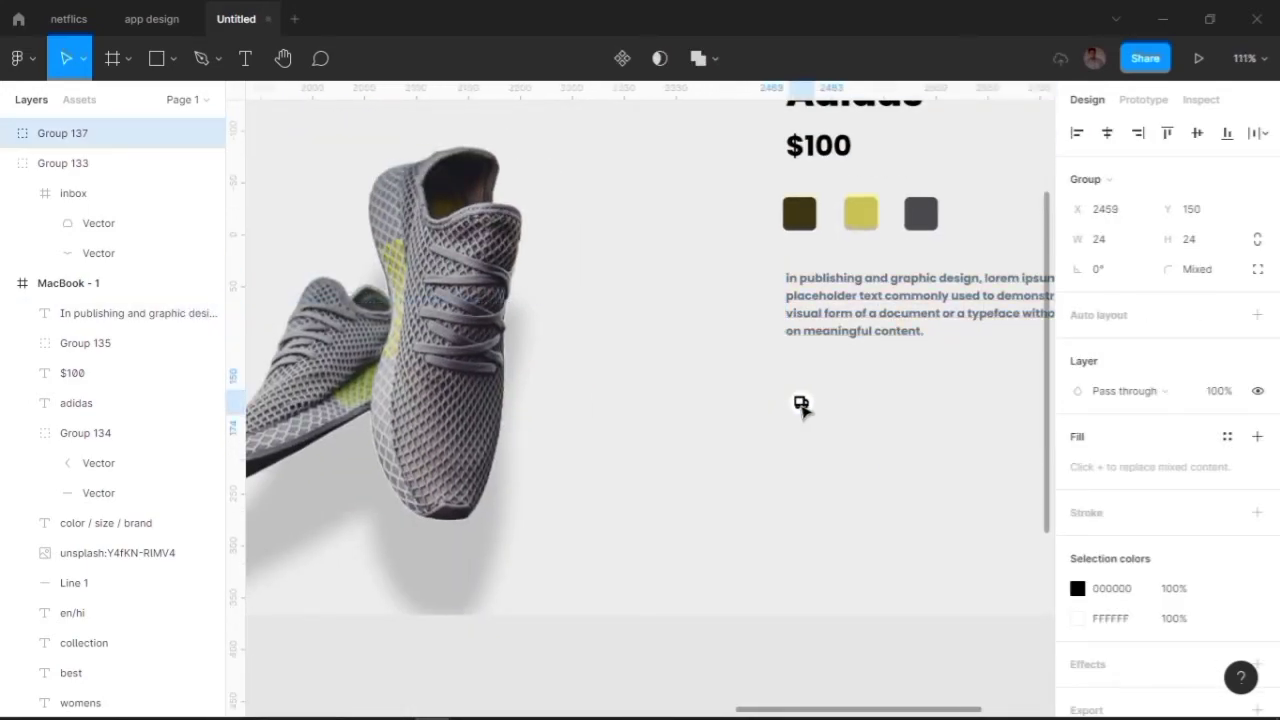
left_click(870, 405)
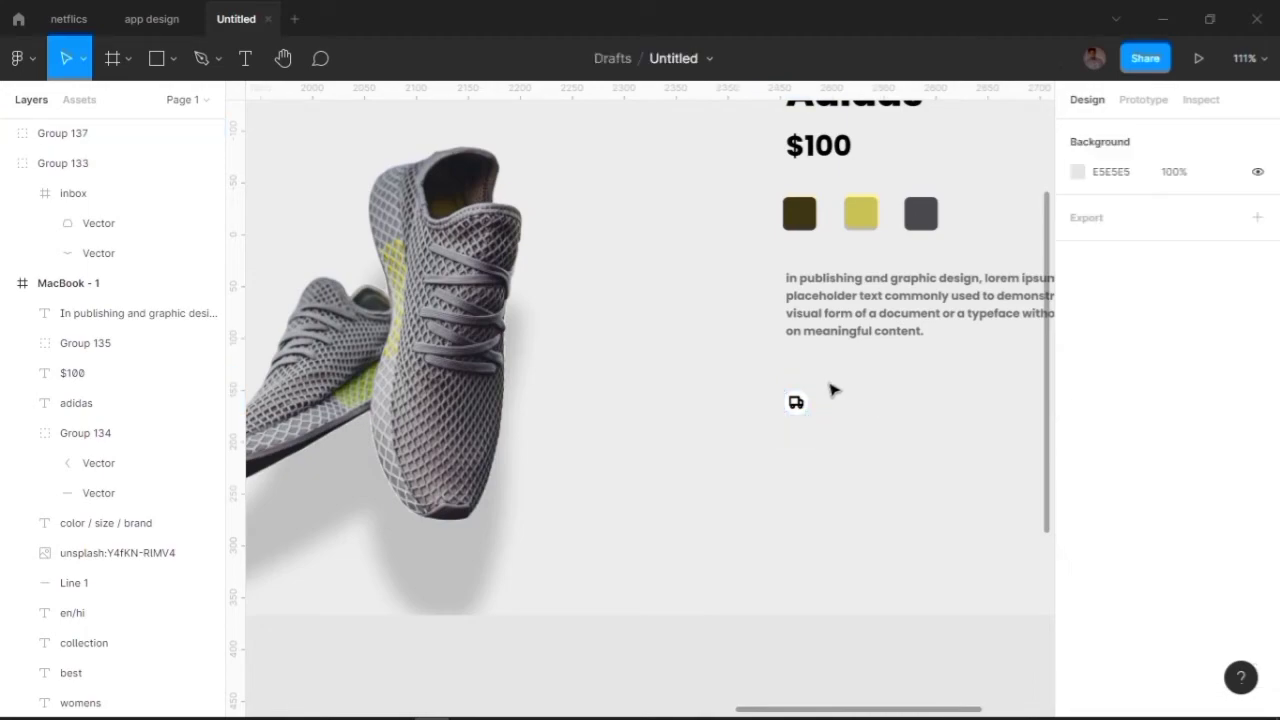
left_click_drag(797, 403, 798, 448)
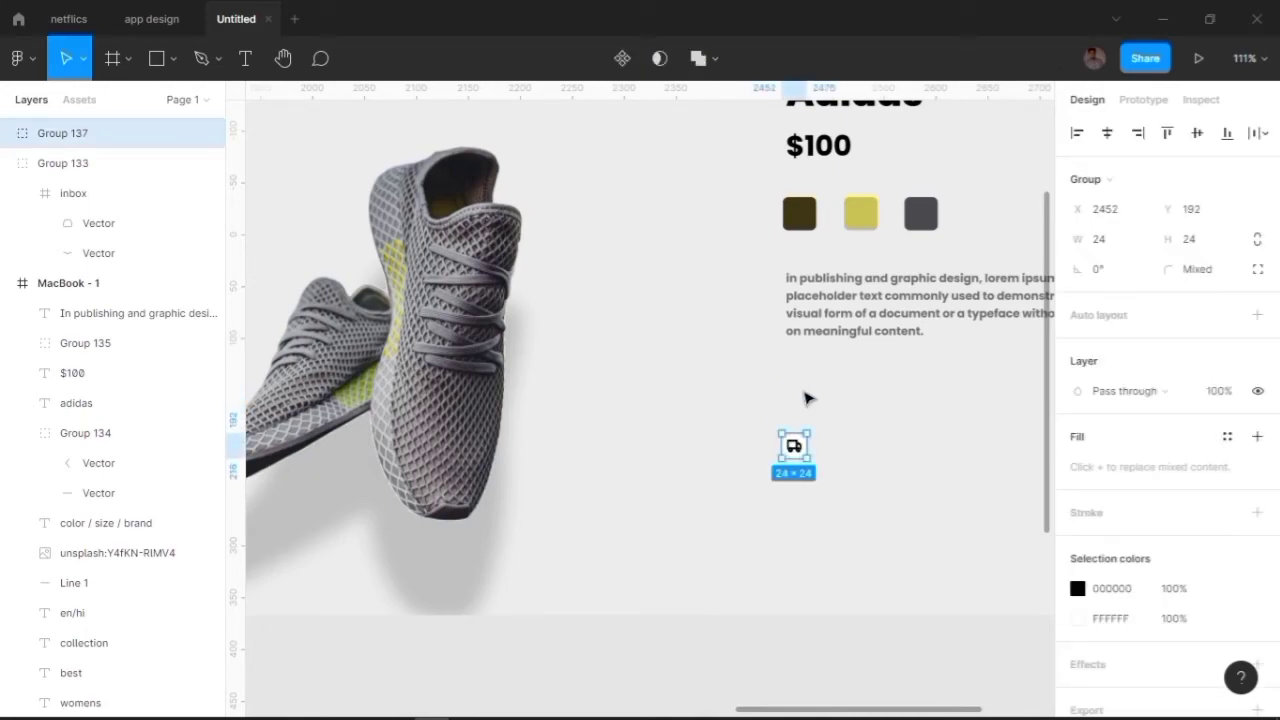
Duplicate the description below itself and retype the copy as sizes '7 8 9 10 11 12'.
left_click(817, 290)
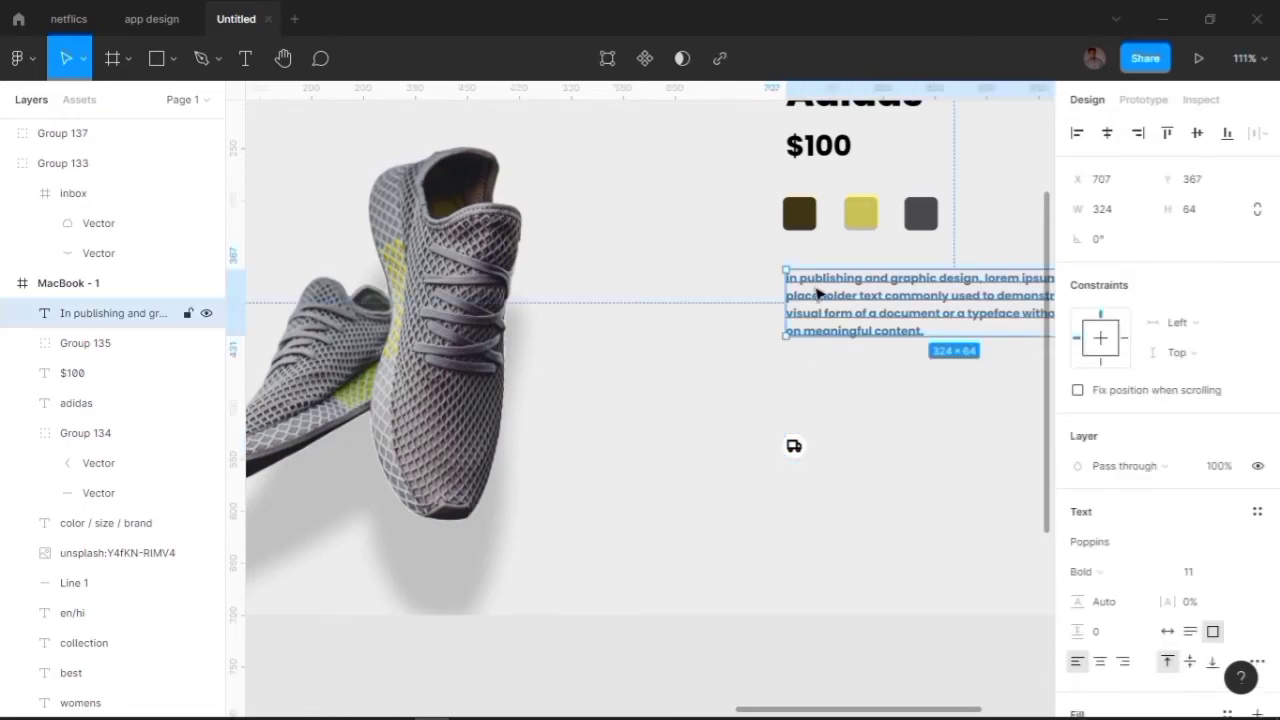
key("ctrl+d")
left_click_drag(817, 290, 831, 383)
double_click(831, 383)
type("7    8    9    10    11    12")
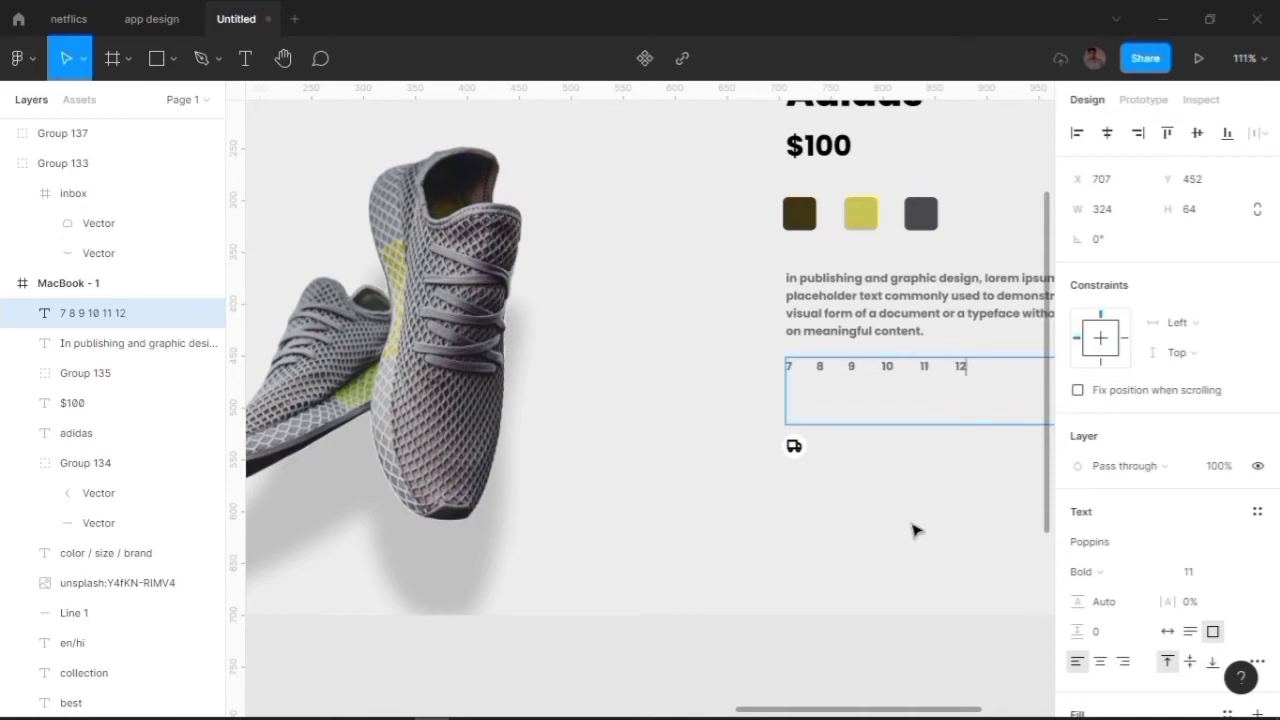
key("Escape")
Give the size row a dark grey 444444 fill.
scroll(915, 530, "down", 3)
key("Escape")
left_click(851, 417)
scroll(1090, 500, "down", 3)
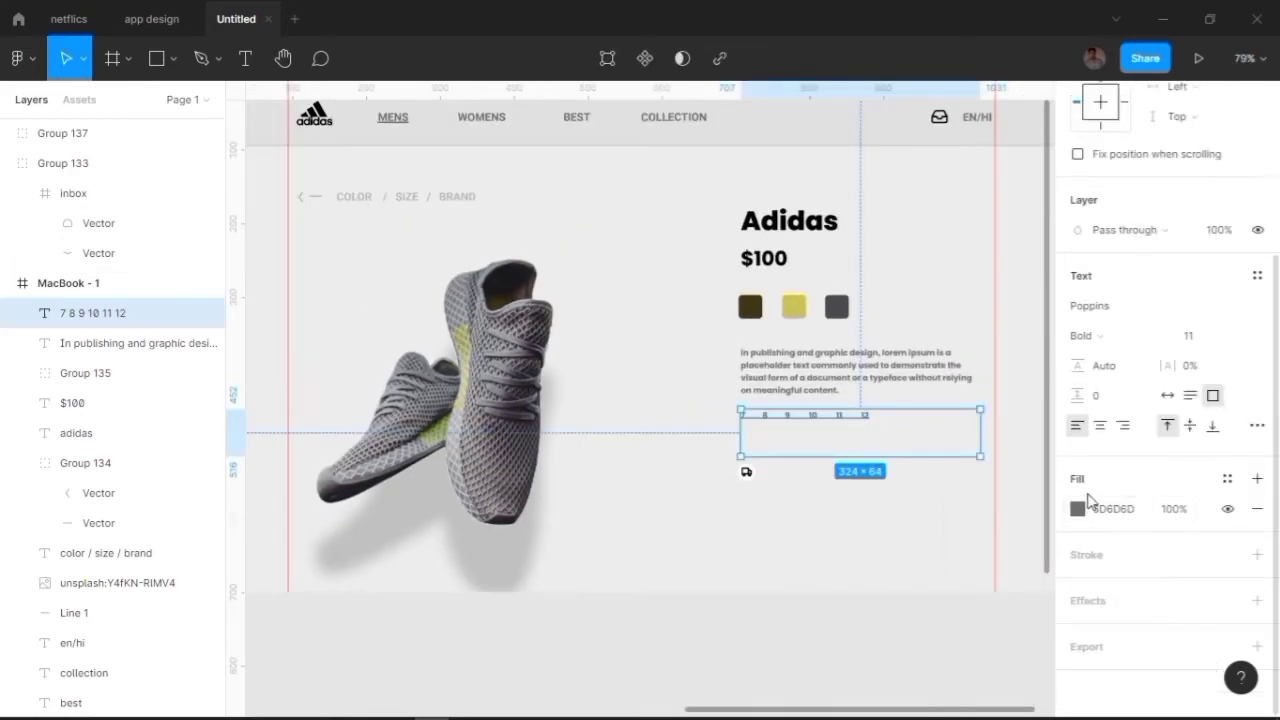
left_click(1077, 508)
left_click(831, 414)
key("Escape")
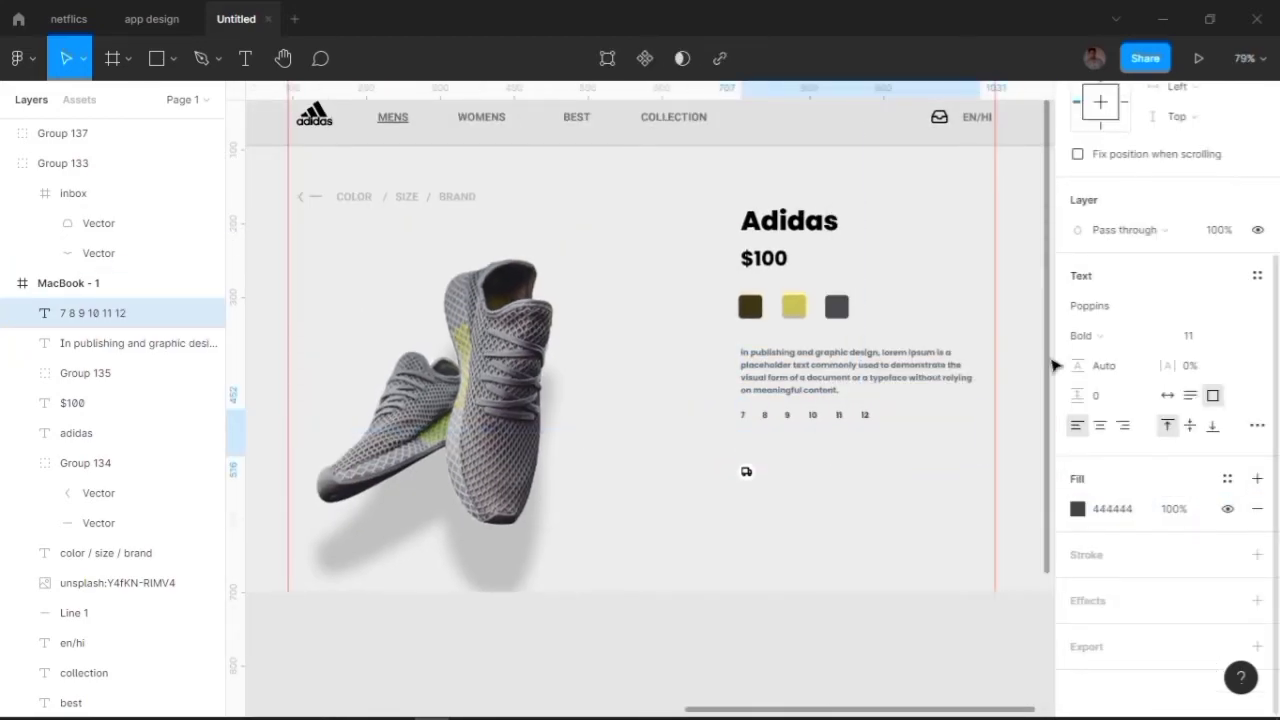
Shrink the size text box to a single 193 × 17 line.
left_click(1040, 380)
left_click(855, 420)
left_click_drag(867, 439, 971, 414)
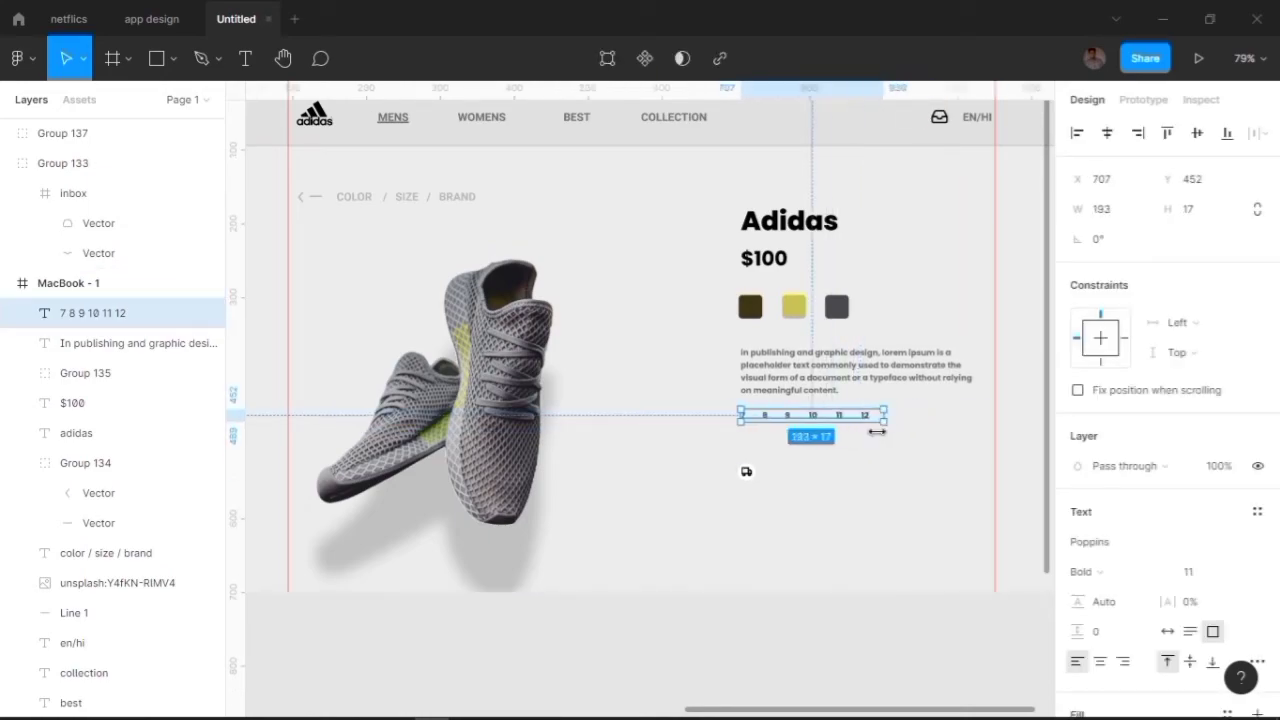
left_click(654, 517)
left_click(746, 464)
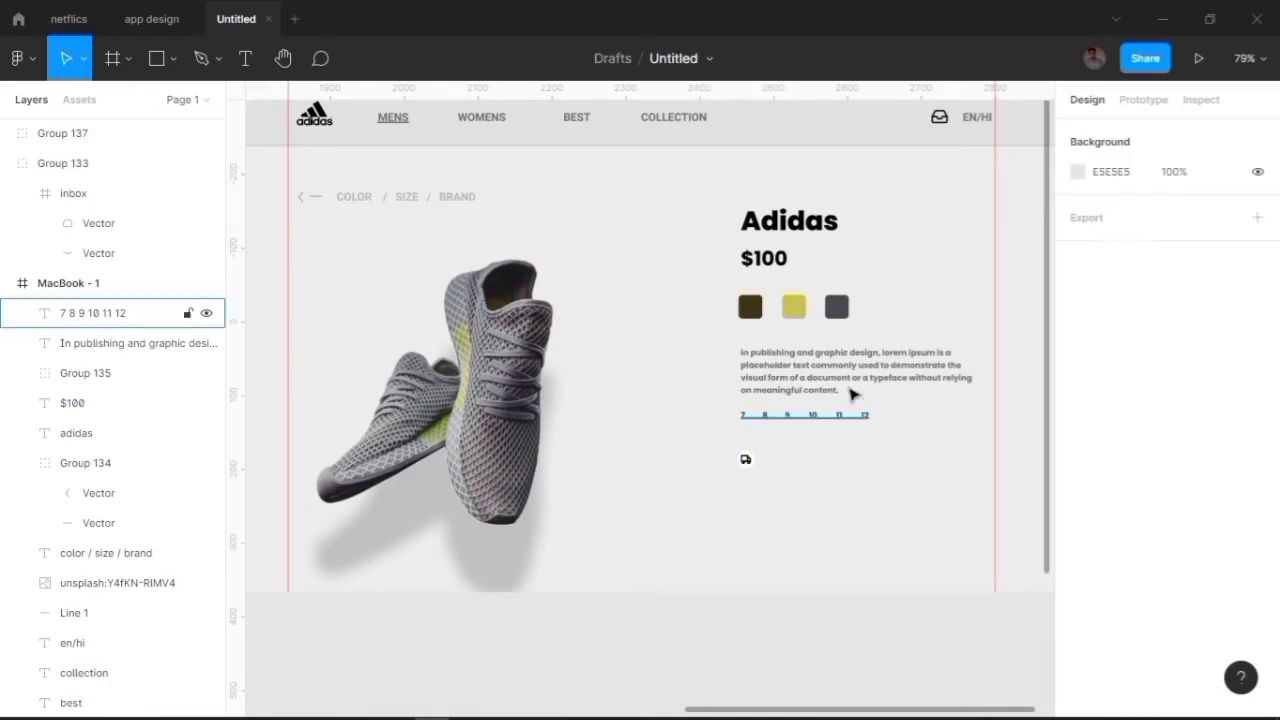
Copy the description beside the truck badge and retype it as 'Free Diliviry All Over Indian.'.
left_click(851, 366)
key("ctrl+d")
mouse_move(851, 366)
left_mouse_down()
mouse_move(869, 494)
mouse_move(828, 505)
left_mouse_up()
type("free dilivry all over indian.")
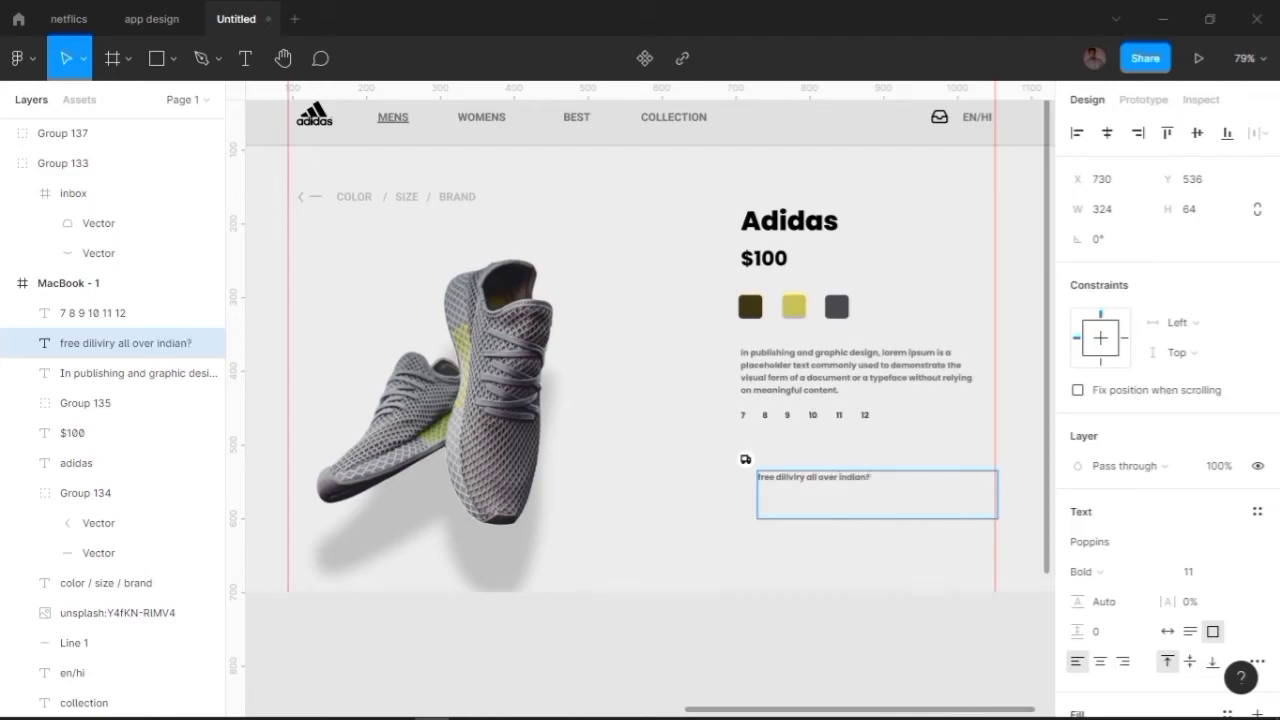
key("Escape")
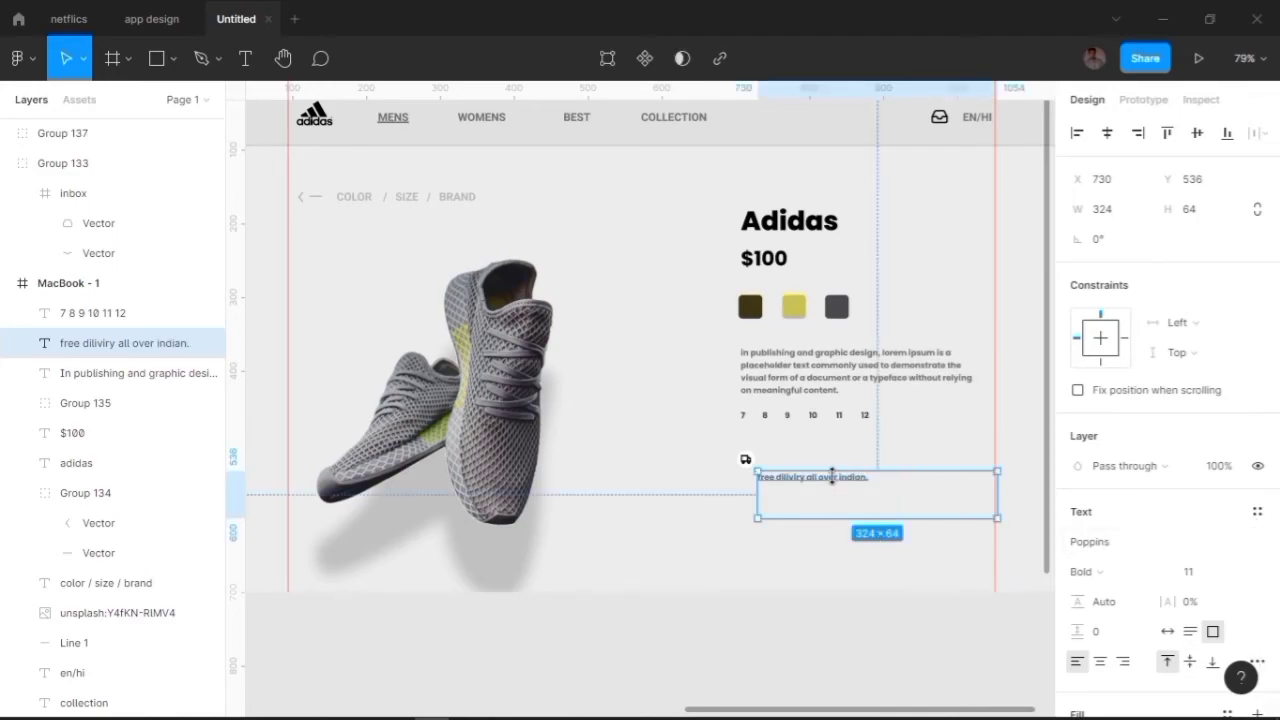
Set the delivery line to title case and shrink its text box.
key("Return")
scroll(1257, 597, "down", 1)
scroll(1257, 597, "down", 2)
left_click(1257, 425)
left_click(1000, 591)
key("Escape")
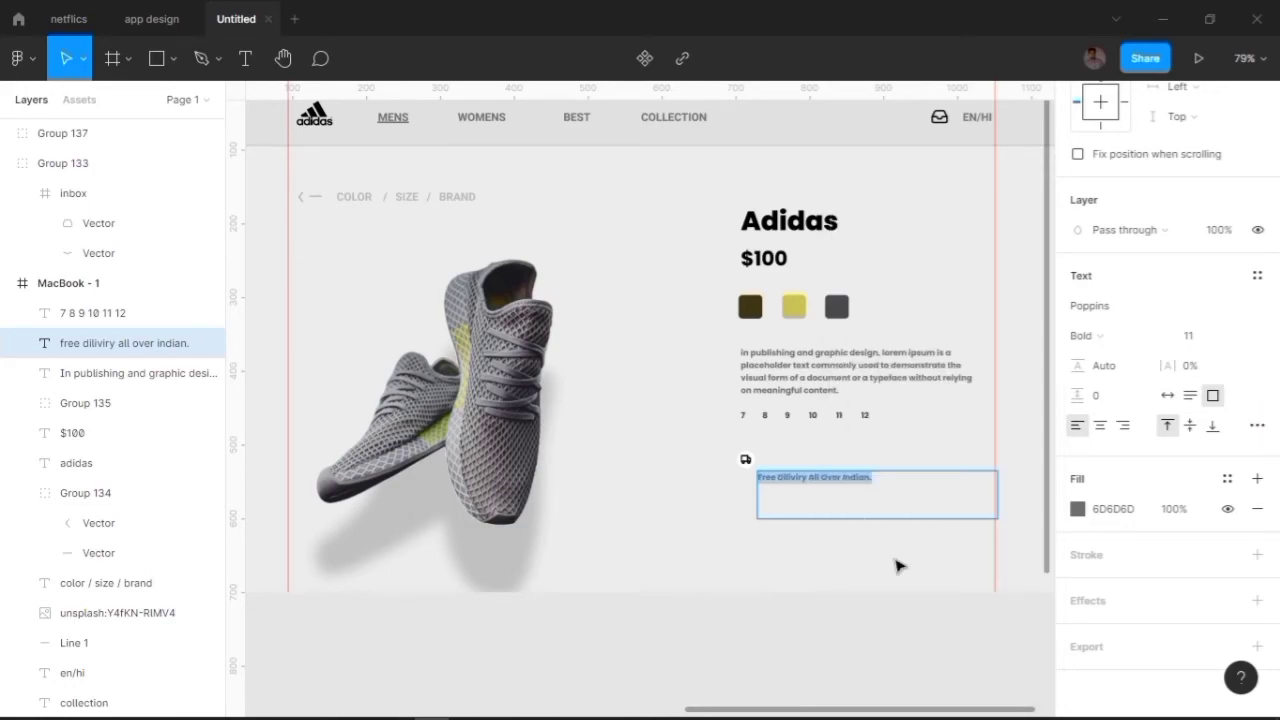
key("Escape")
mouse_move(998, 517)
left_mouse_down()
mouse_move(875, 477)
mouse_move(846, 481)
mouse_move(834, 449)
left_mouse_up()
scroll(846, 481, "up", 5)
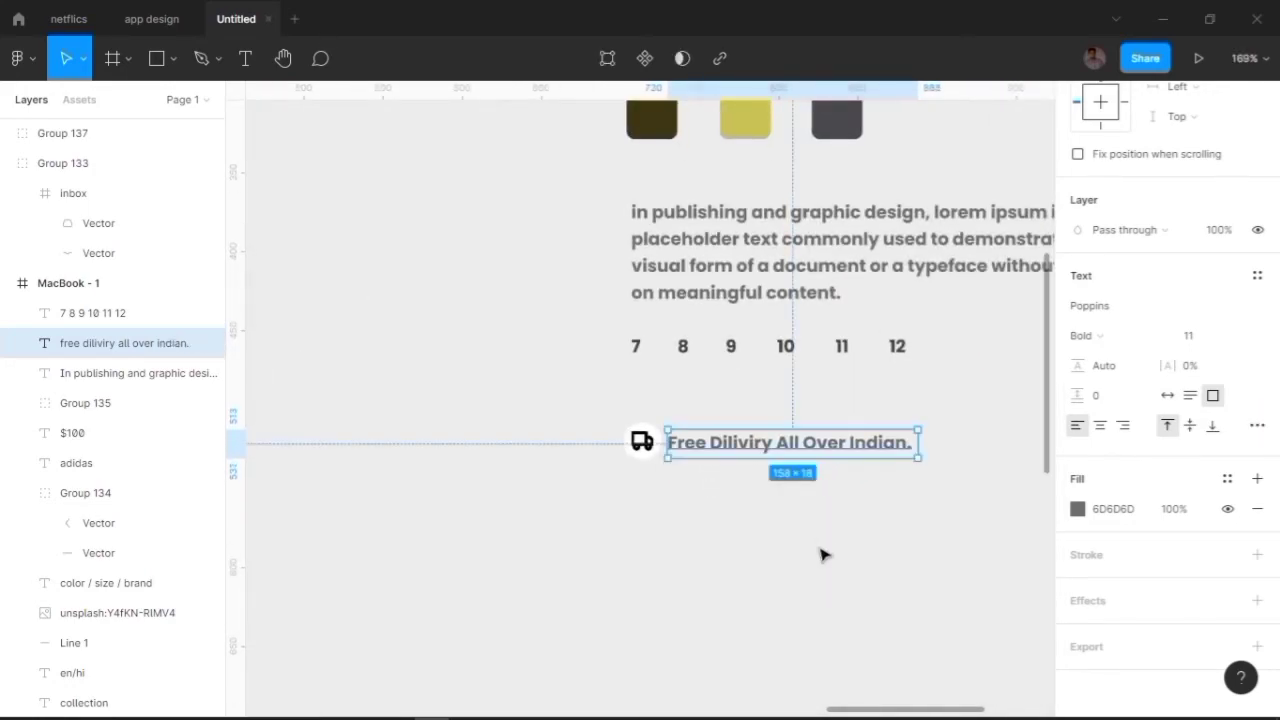
key("Escape")
Change the truck badge's white circle to light grey B8B8B8.
scroll(820, 555, "down", 3)
left_click(692, 472)
left_click(1077, 554)
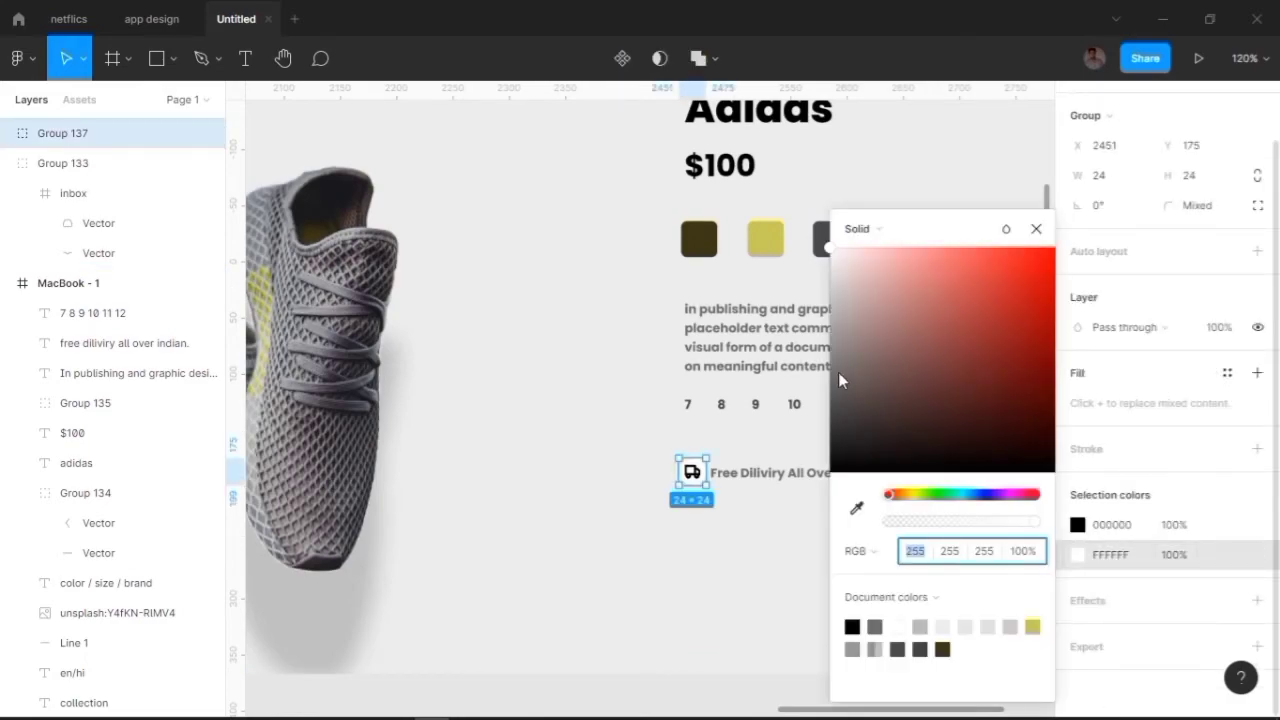
left_click(836, 381)
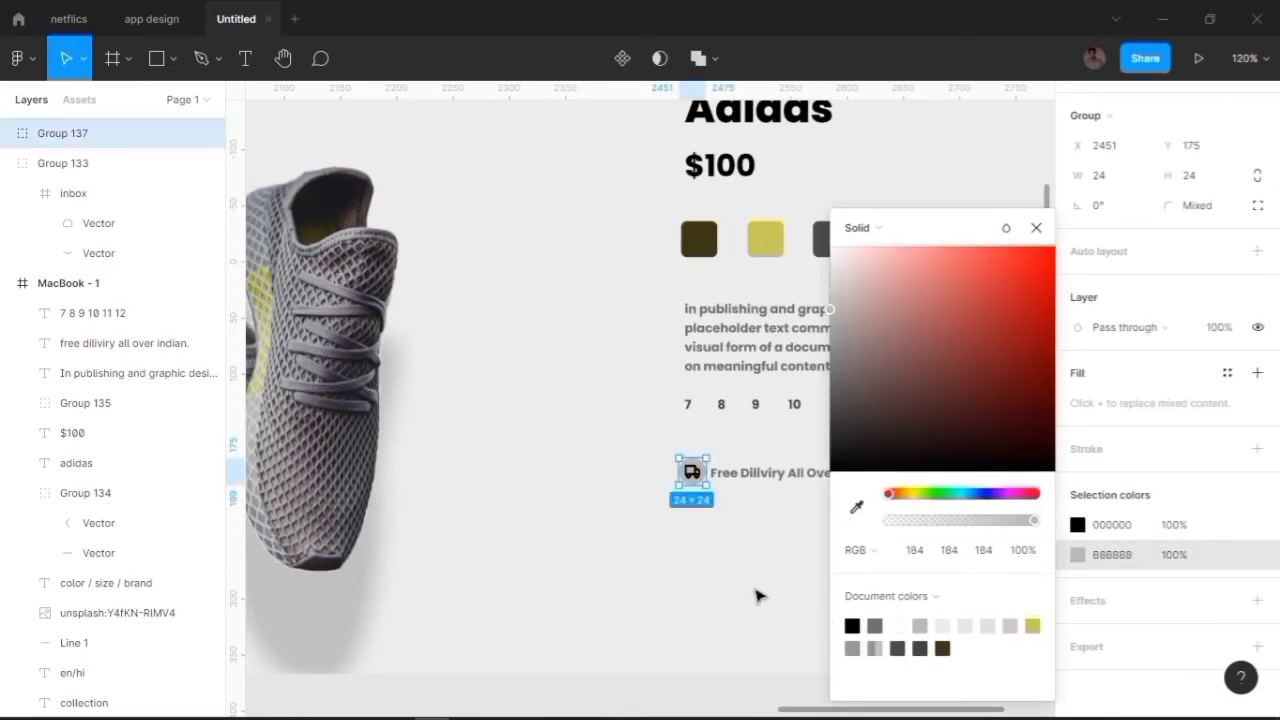
left_click(805, 569)
scroll(805, 569, "down", 2)
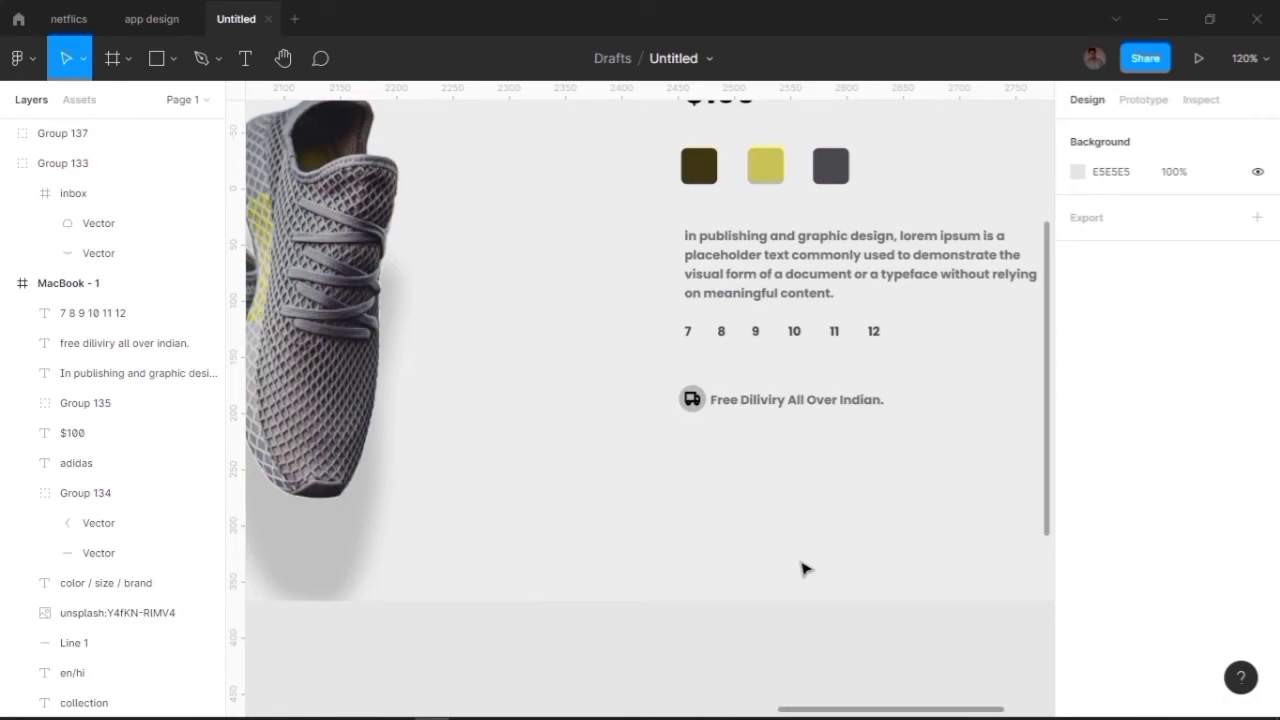
scroll(770, 540, "down", 1)
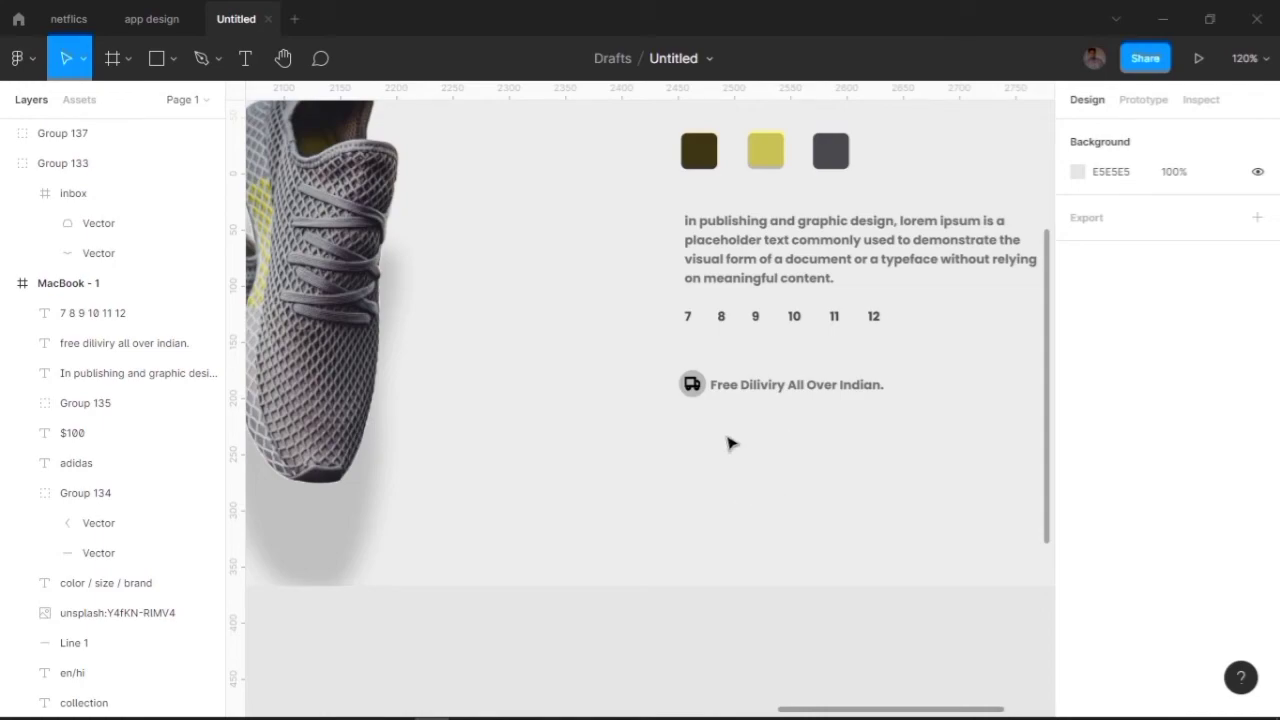
Draw a 181 × 31 bar below the delivery line filled yellow C8C85B.
key("r")
left_click_drag(684, 433, 889, 468)
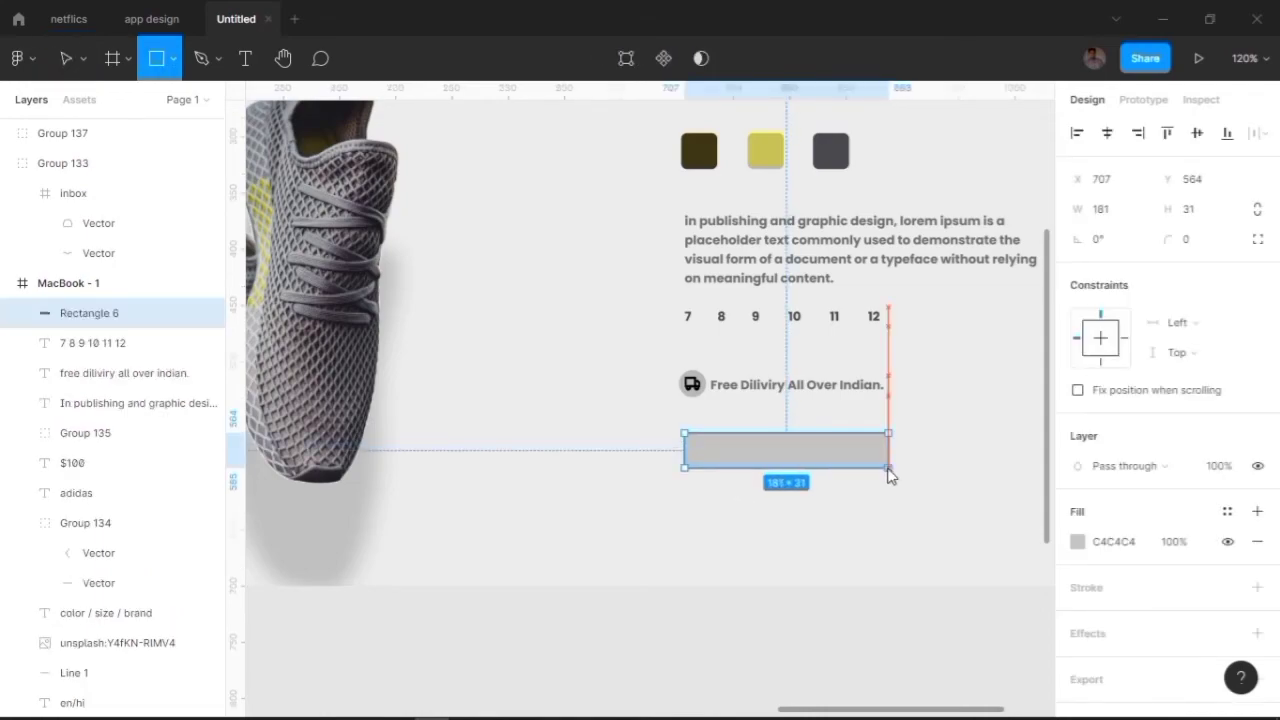
left_click(1077, 541)
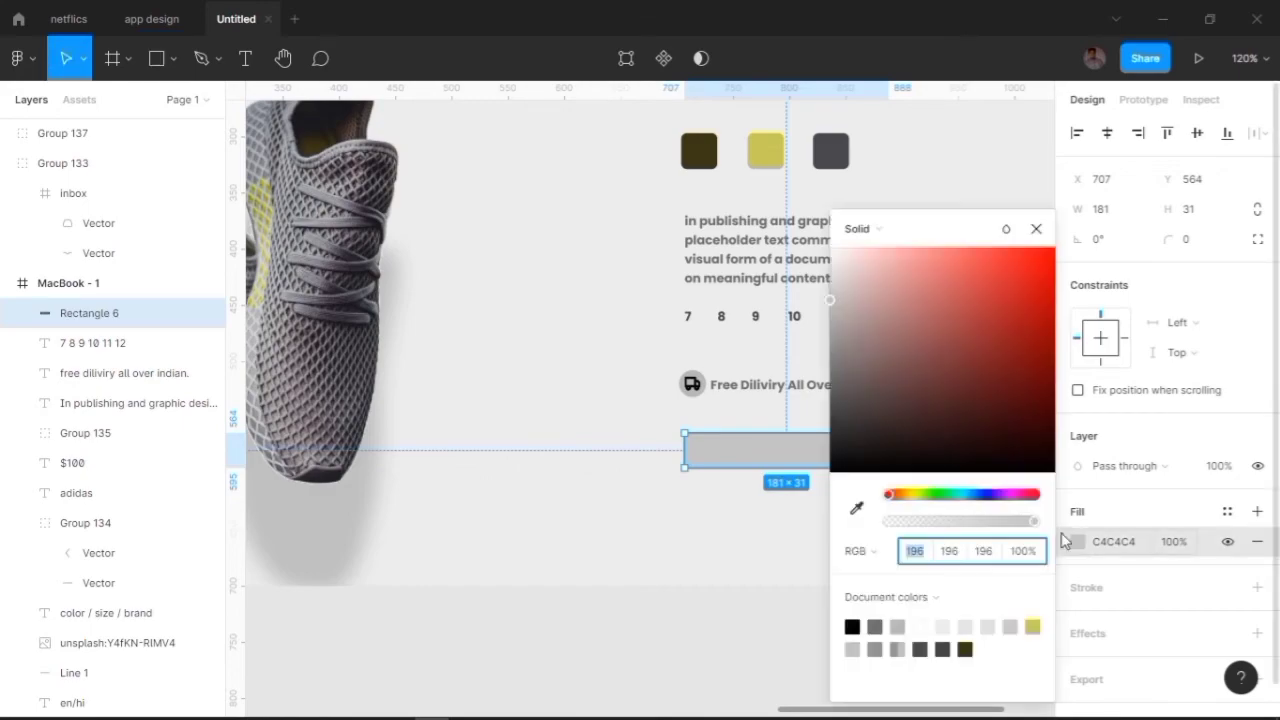
left_click(1032, 626)
key("Escape")
left_click(843, 480)
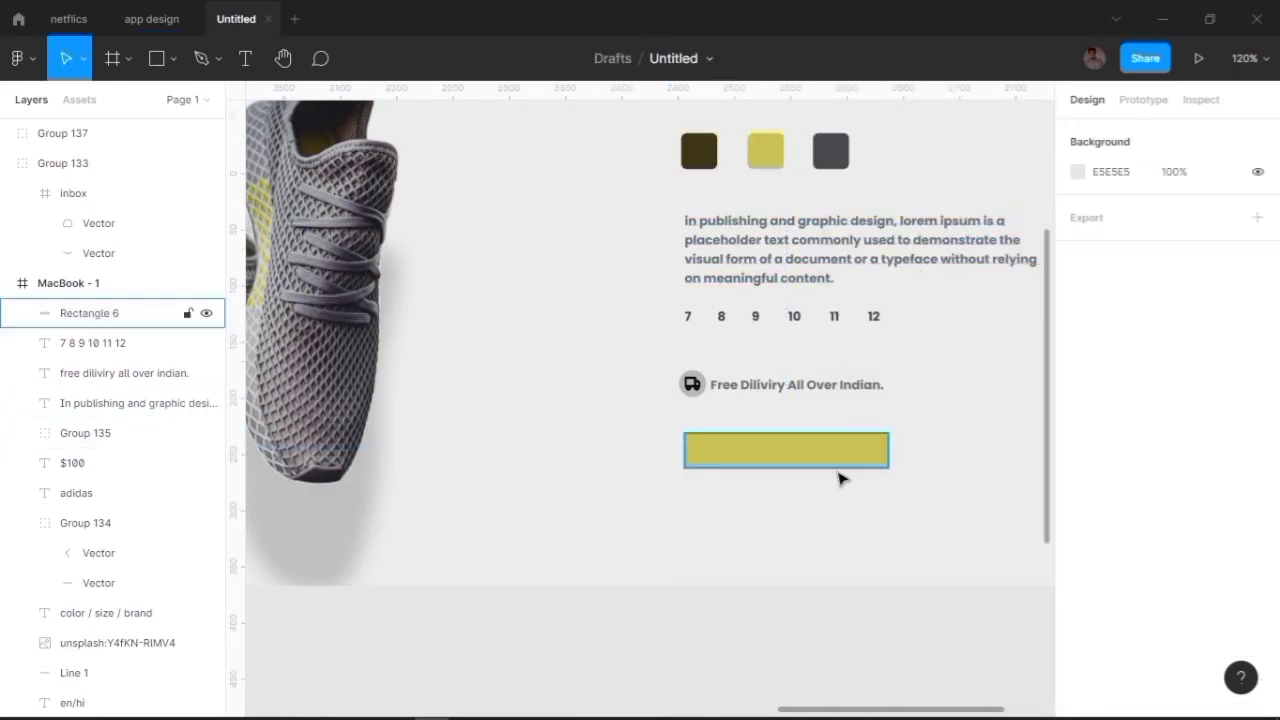
left_click(836, 462)
Duplicate the bar, offset it slightly, and make the copy a C8C85B outline with no fill.
key("ctrl+d")
left_click_drag(849, 463, 847, 464)
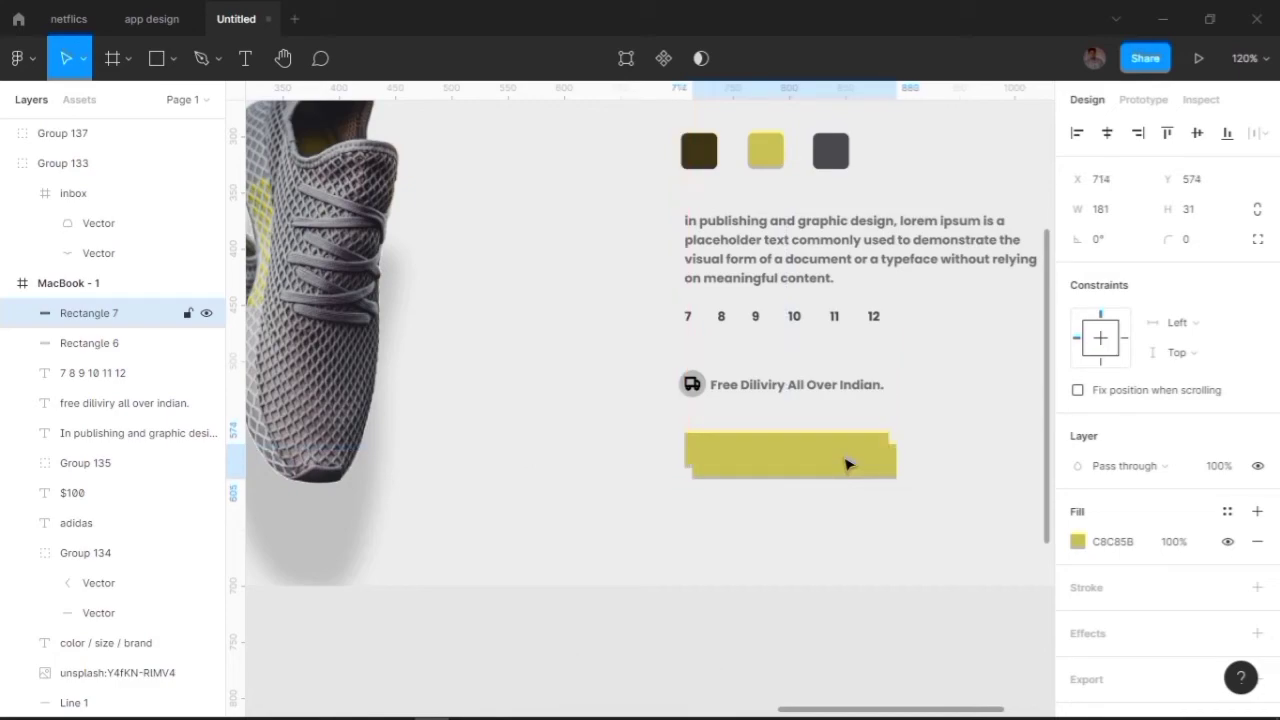
left_click(1257, 587)
left_click(1257, 541)
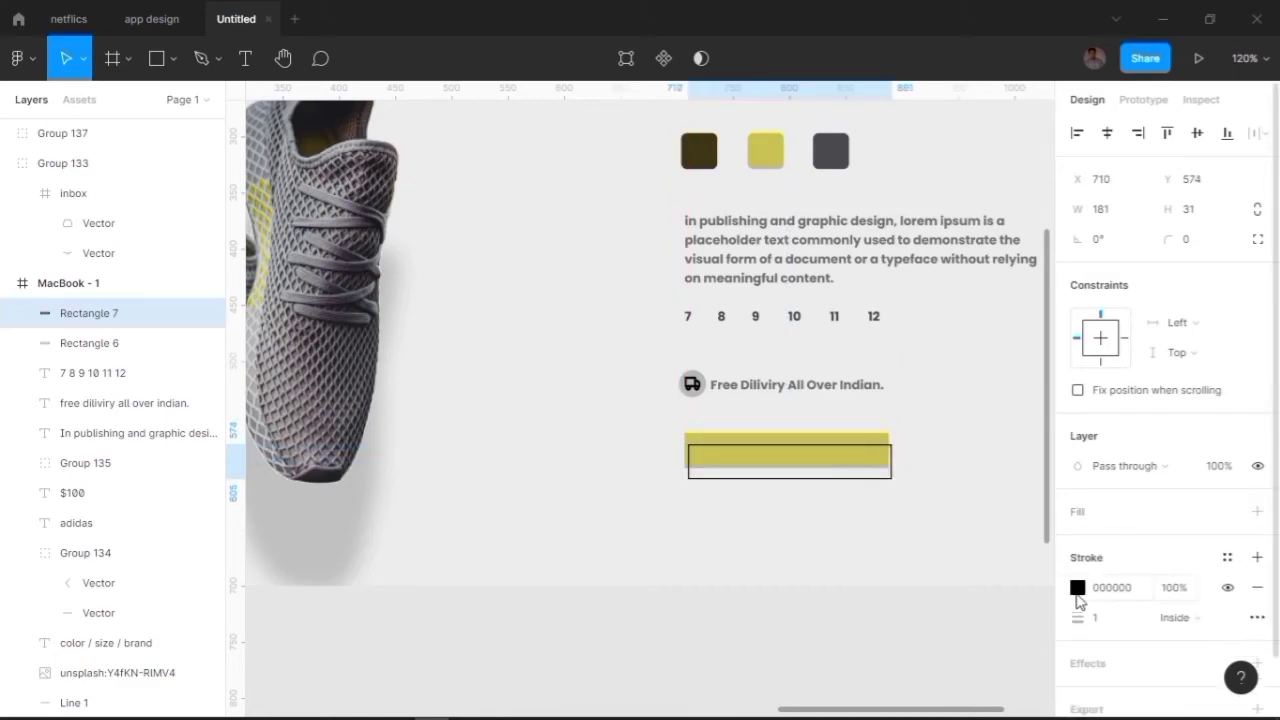
left_click(1077, 587)
left_click(965, 626)
left_click(765, 609)
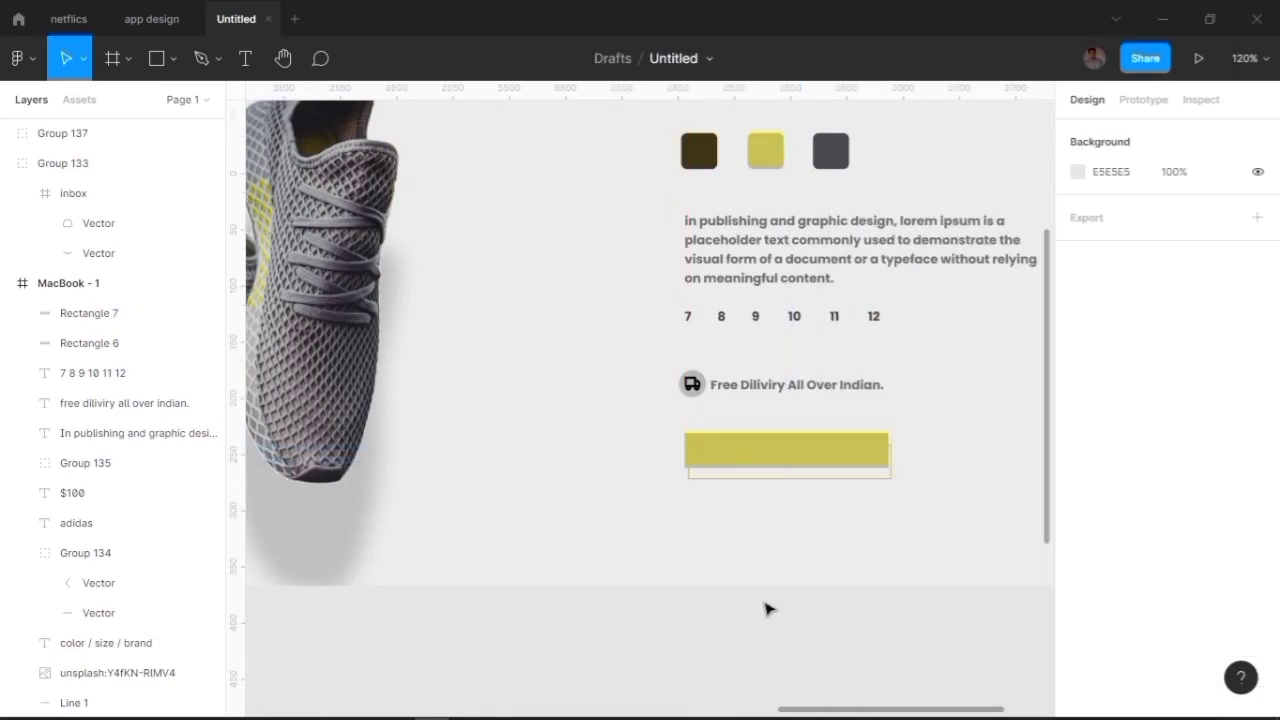
left_click(799, 478)
key("Escape")
Place a white copy of the delivery text in front of the yellow bar.
left_click(757, 386)
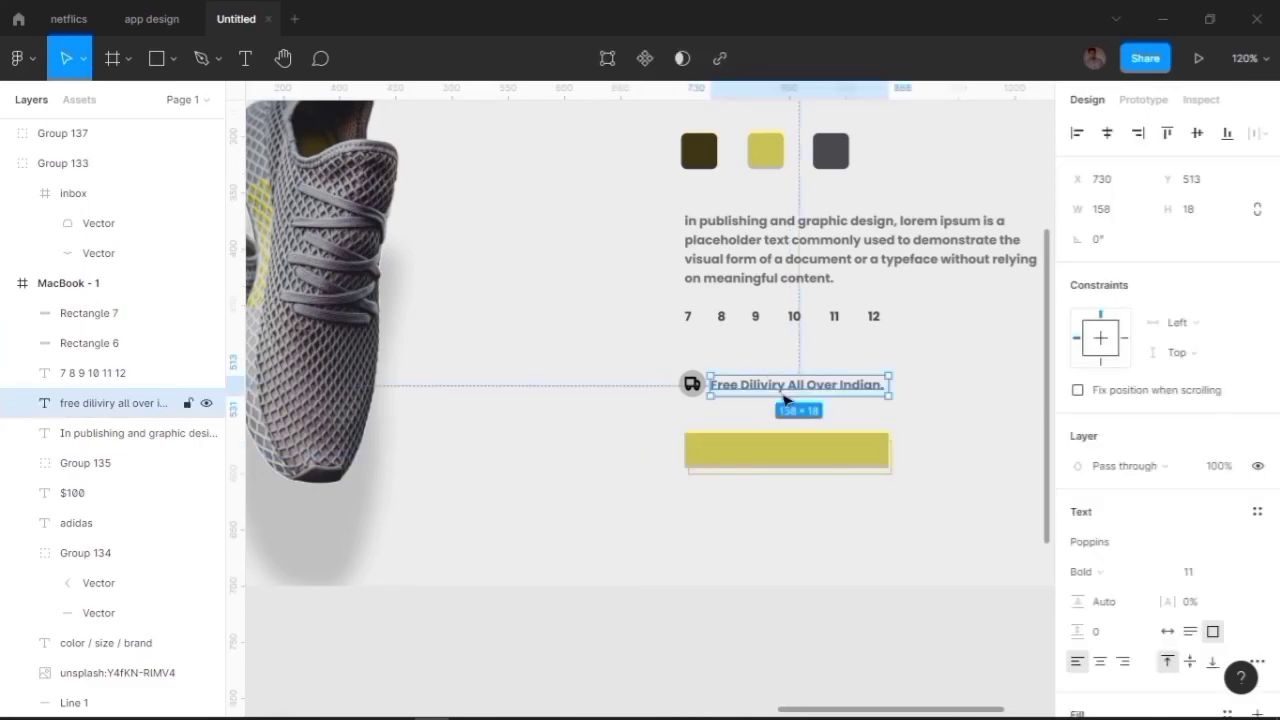
key("ctrl+d")
left_click_drag(757, 386, 772, 442)
right_click(772, 442)
left_click(818, 312)
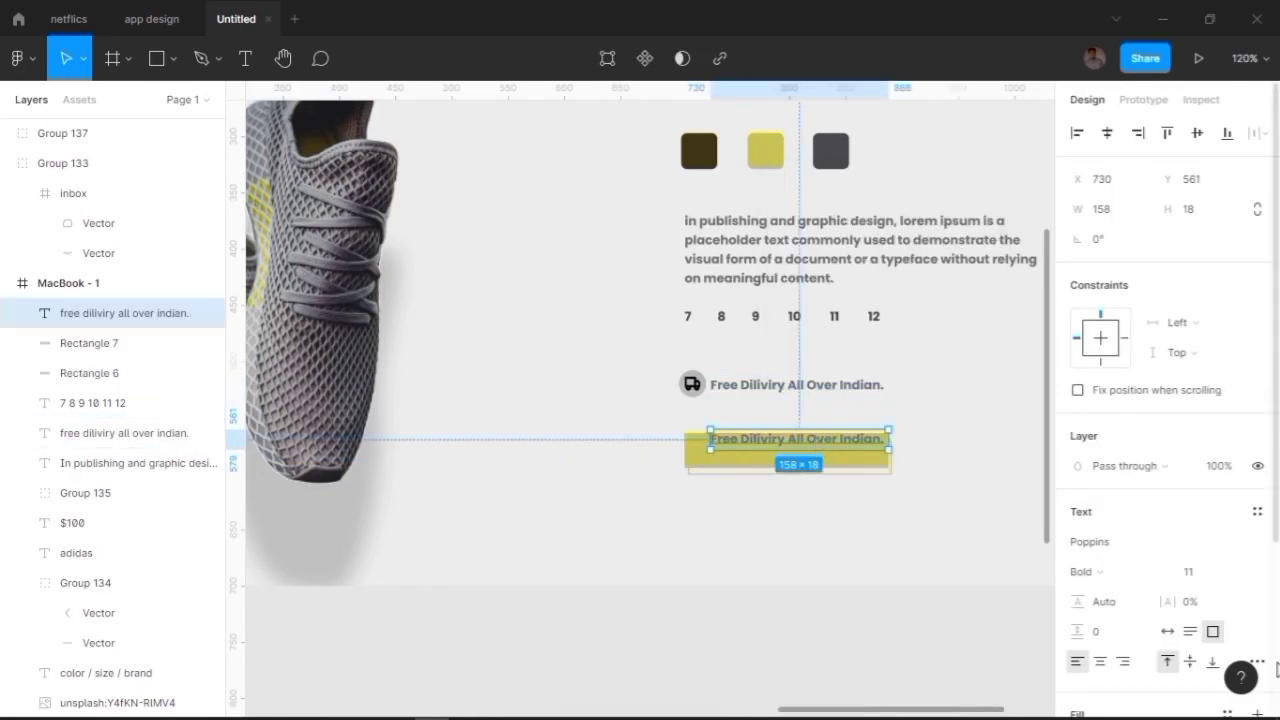
scroll(1150, 450, "down", 5)
left_click(1077, 509)
left_click_drag(844, 441, 848, 450)
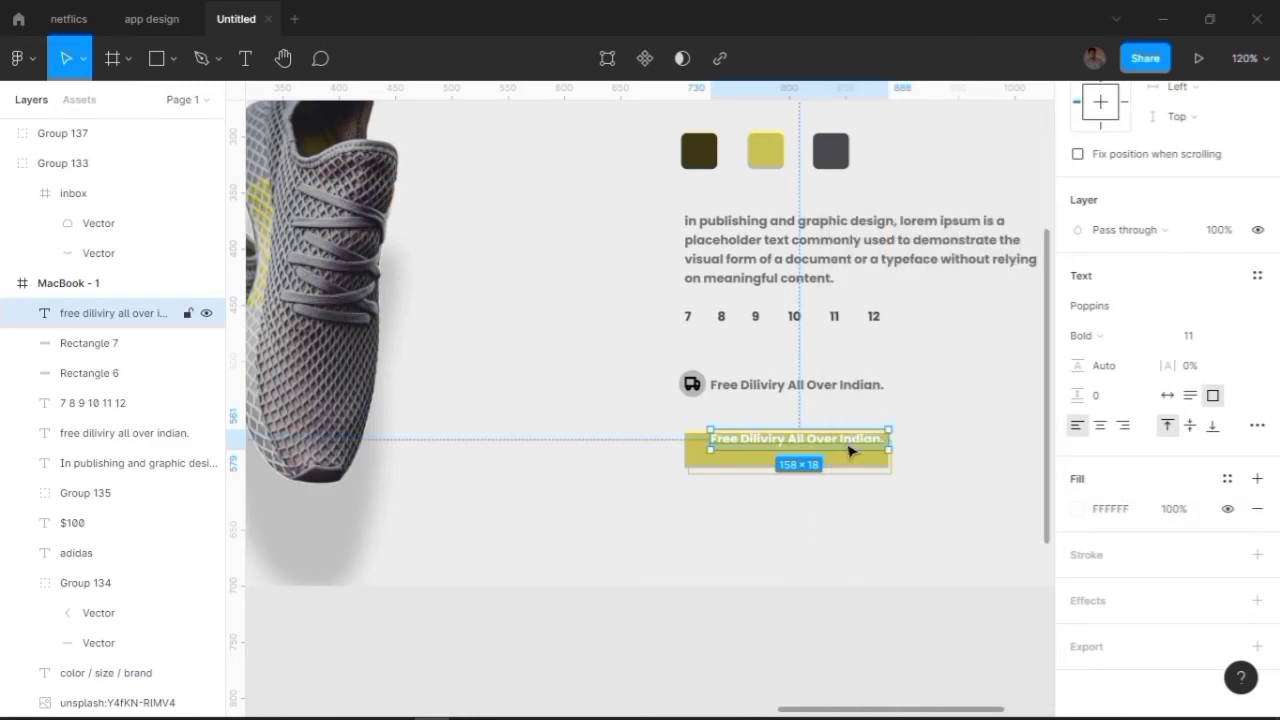
Retype the button label as 'Add To Shop Cart' and centre it on the yellow bar.
type("Add To Shop Cart")
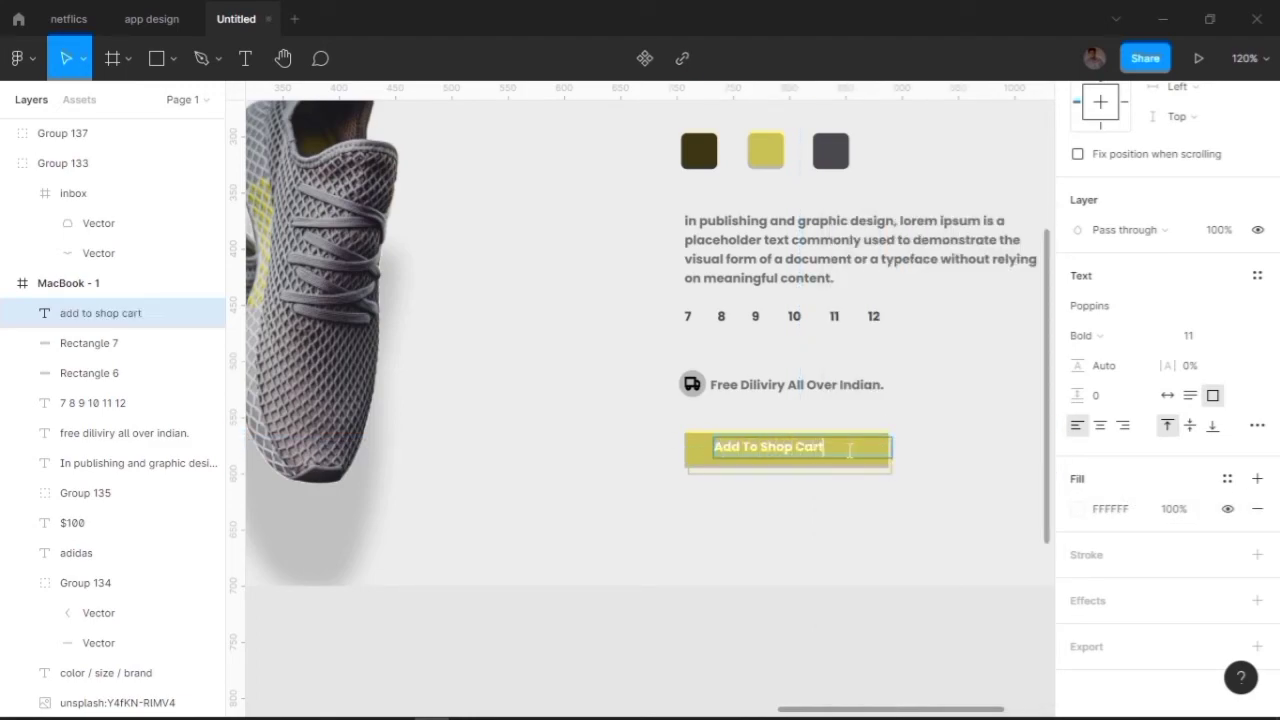
key("Escape")
left_click(706, 452, "shift")
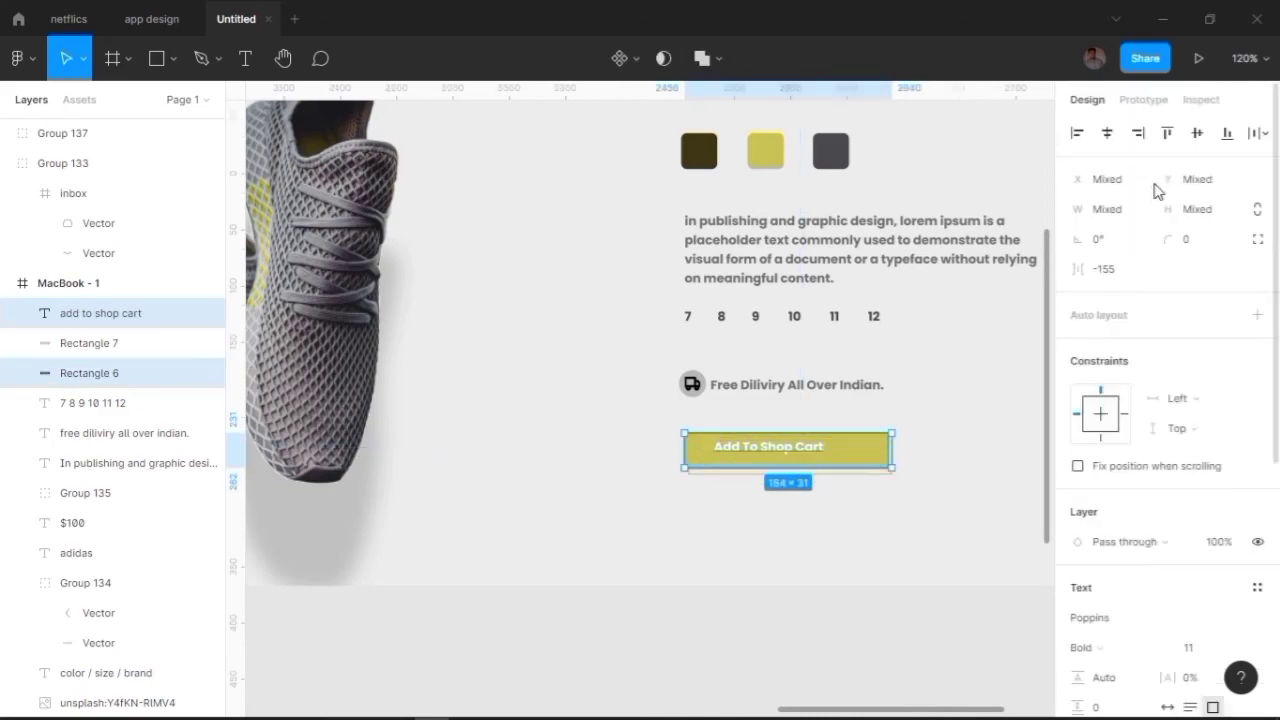
left_click(1140, 136)
left_click(1023, 314)
left_click_drag(862, 452, 868, 457)
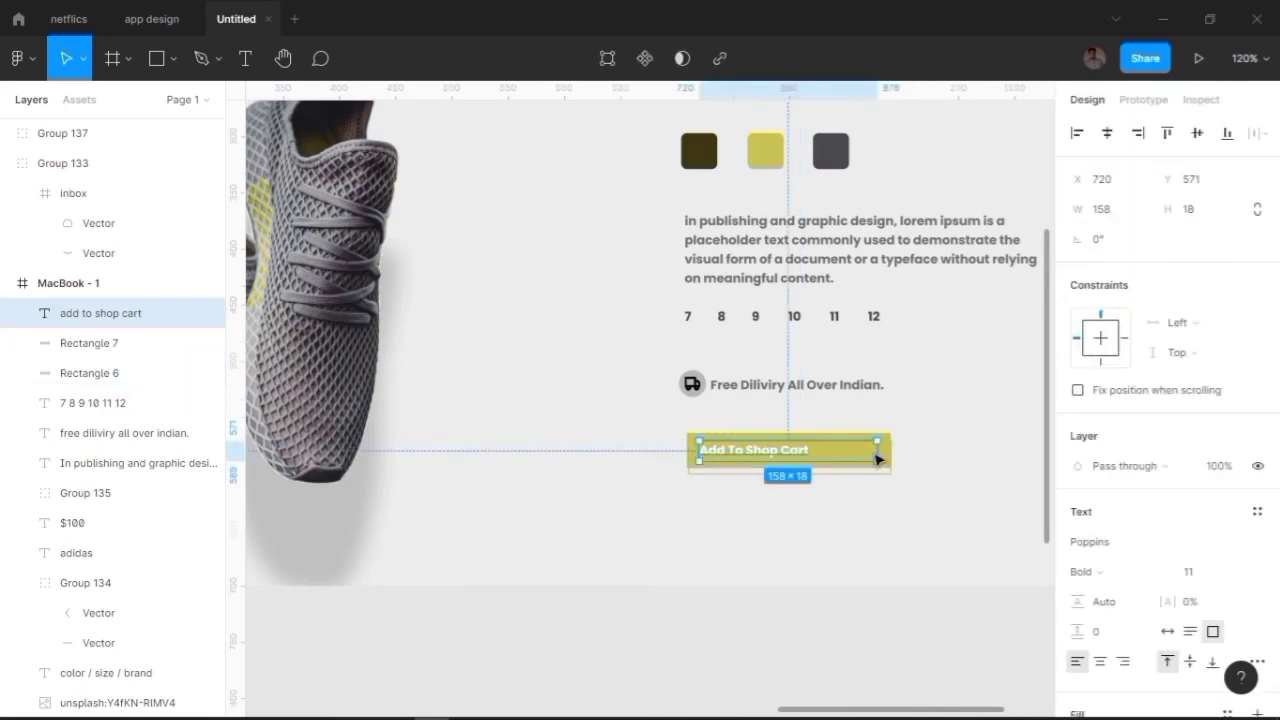
left_click(850, 452, "shift")
left_click(1107, 133)
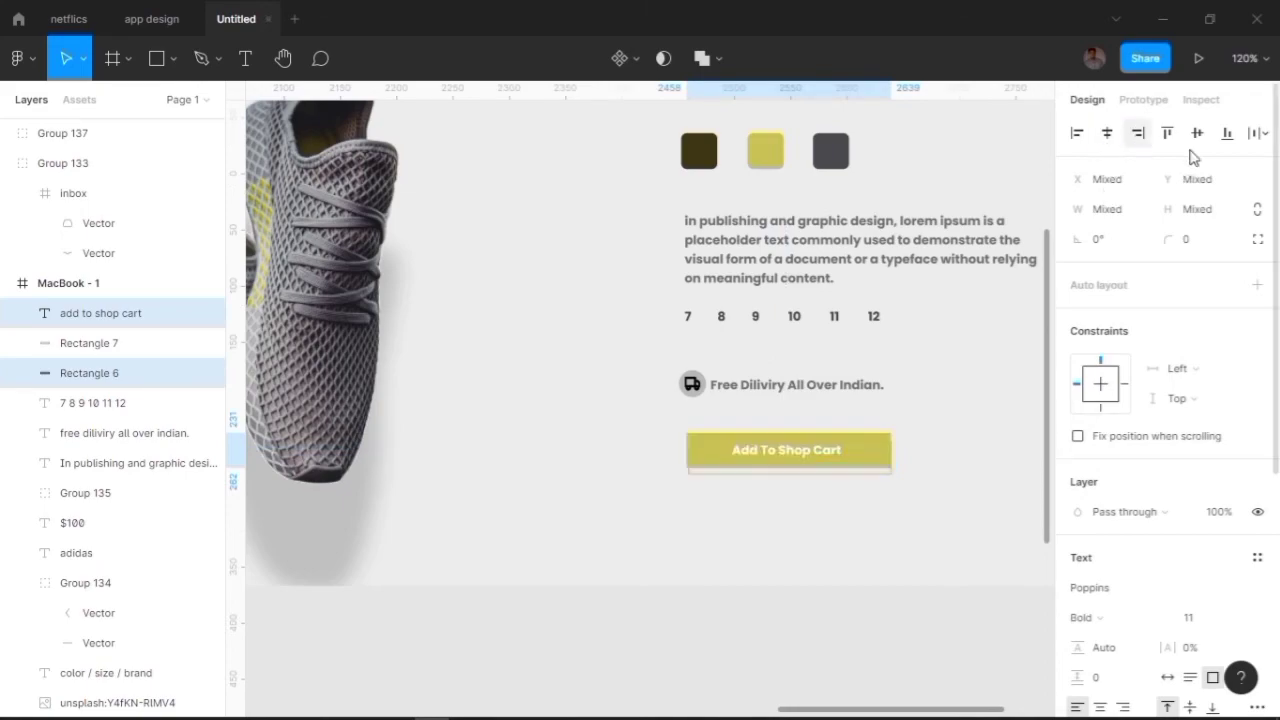
left_click(1197, 133)
Set the label to font size 13 and widen it so the text fits.
left_click(817, 450)
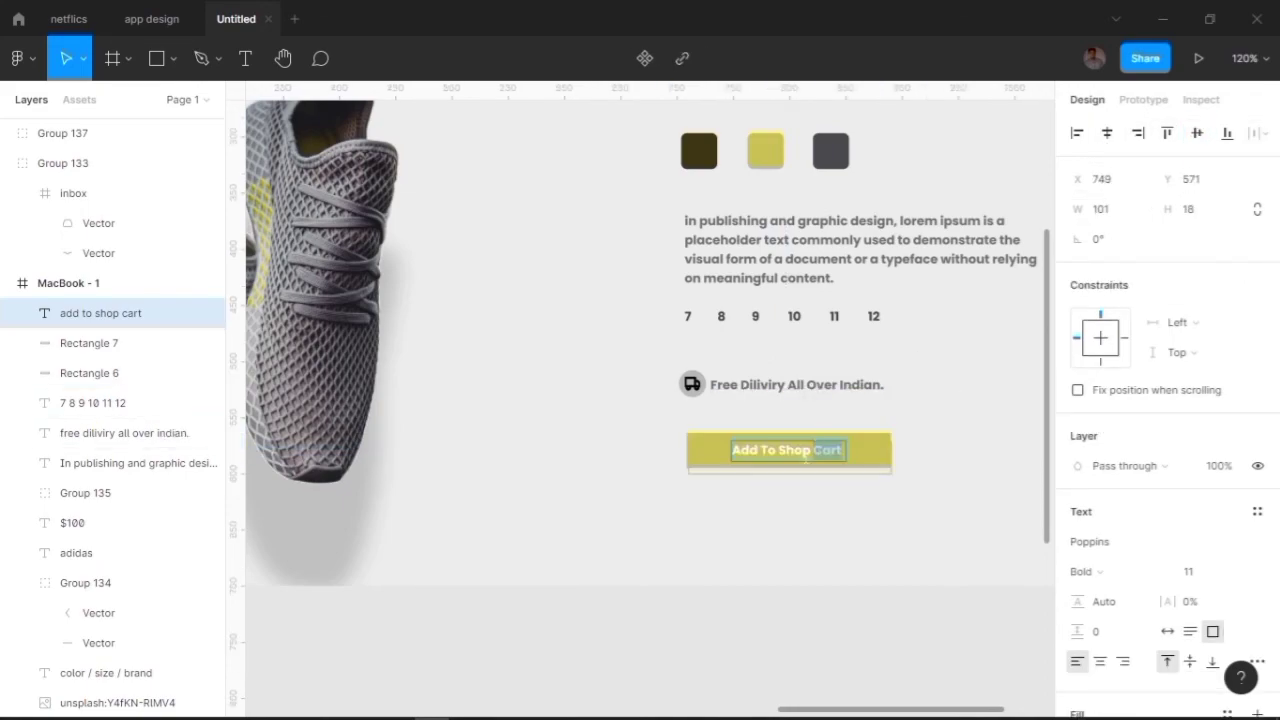
key("Return")
left_click(950, 520)
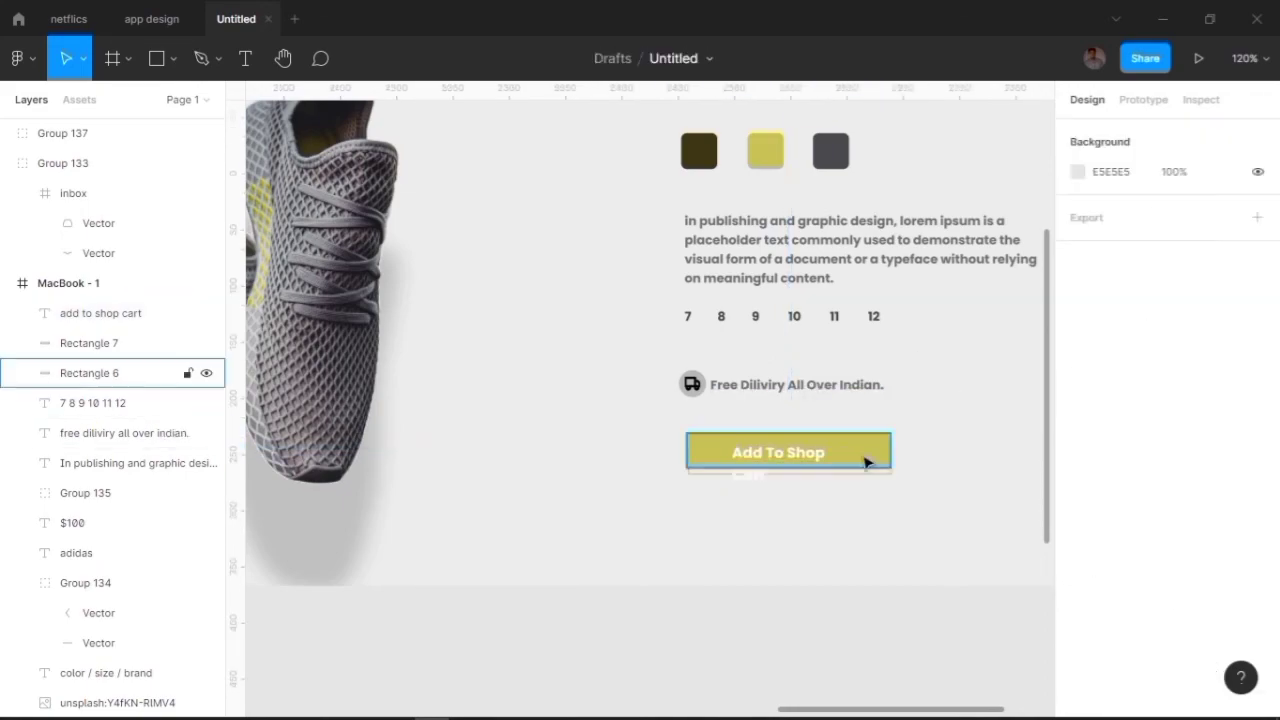
double_click(780, 455)
key("Escape")
left_click(855, 452)
left_click(780, 452)
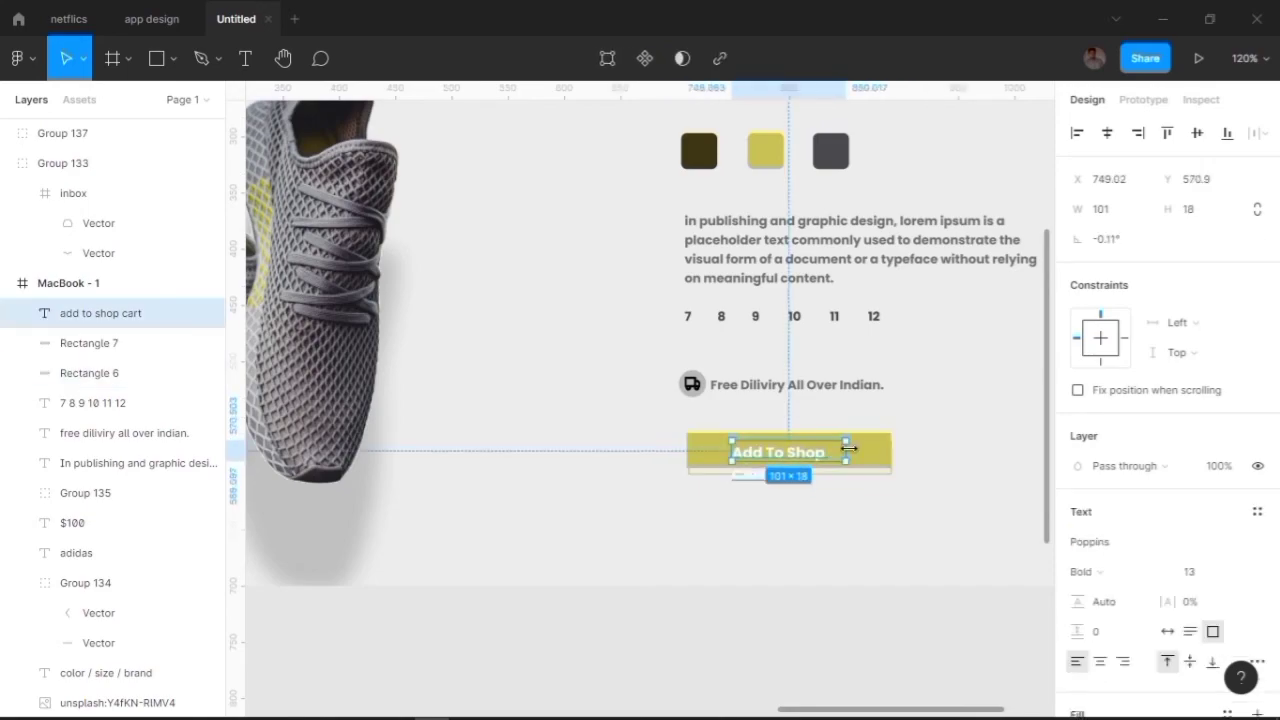
left_click_drag(846, 452, 864, 452)
left_click(712, 457)
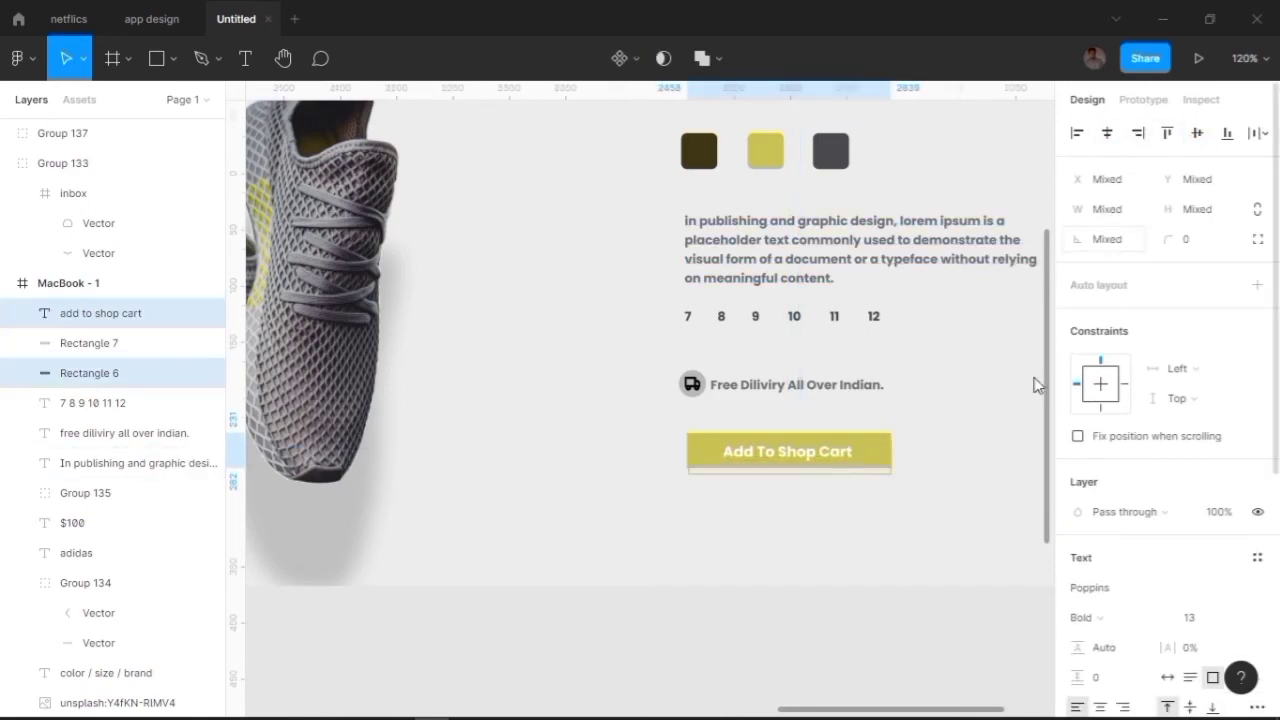
left_click(954, 414)
scroll(954, 414, "down", 1)
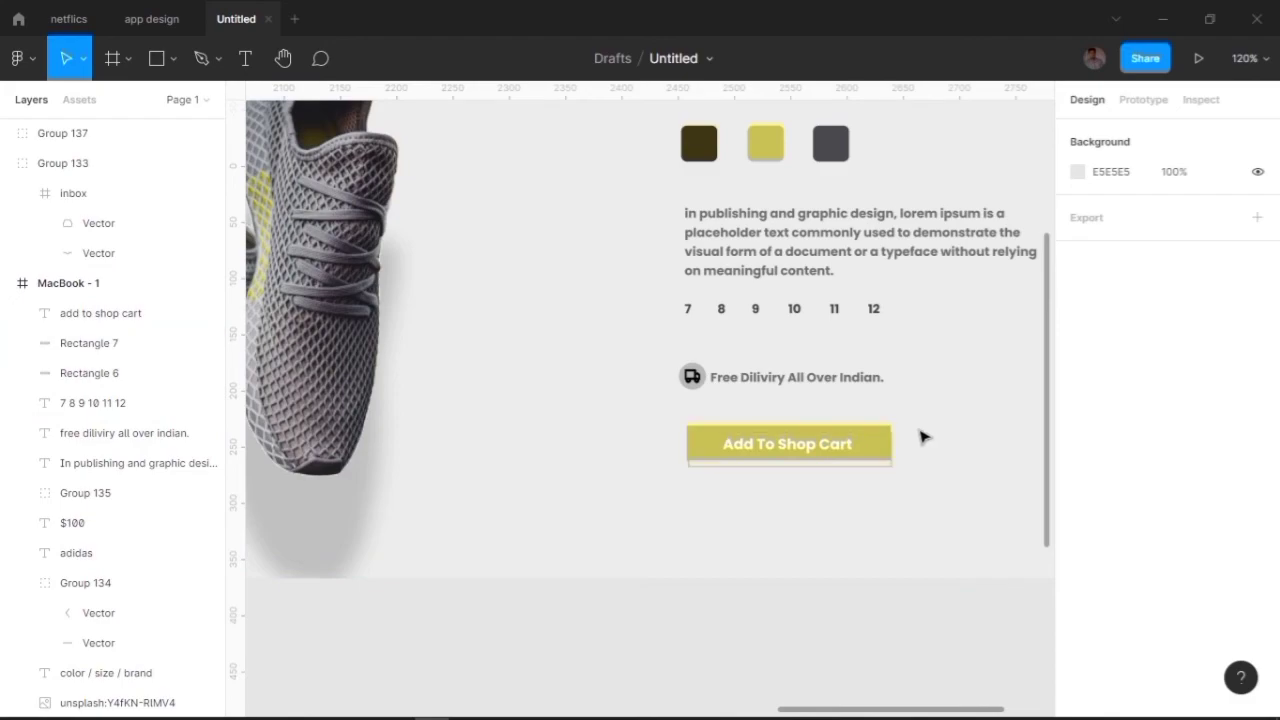
Bring up quick search to relaunch the Feather Icons plugin.
key("ctrl+slash")
key("Escape")
key("ctrl+slash")
Insert a heart icon from Feather Icons and move it beside the Add To Shop Cart button.
left_click(555, 180)
type("h")
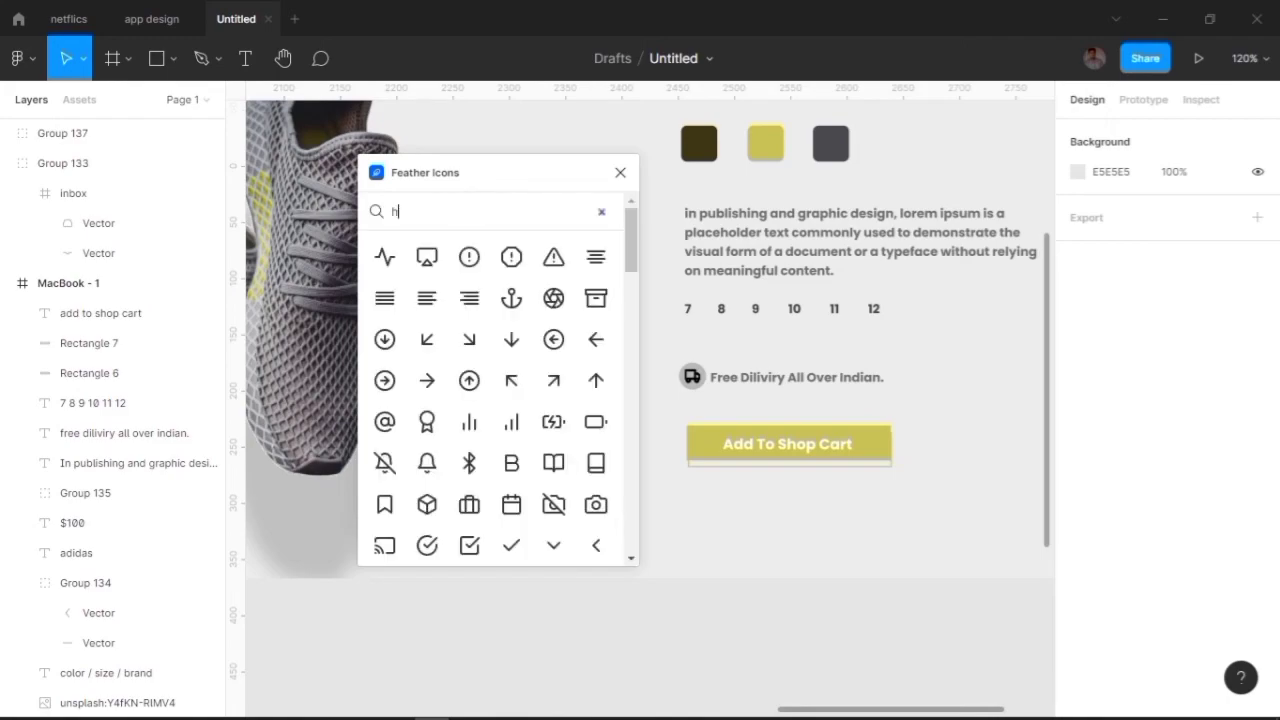
type("ear")
left_click(386, 260)
left_click(620, 172)
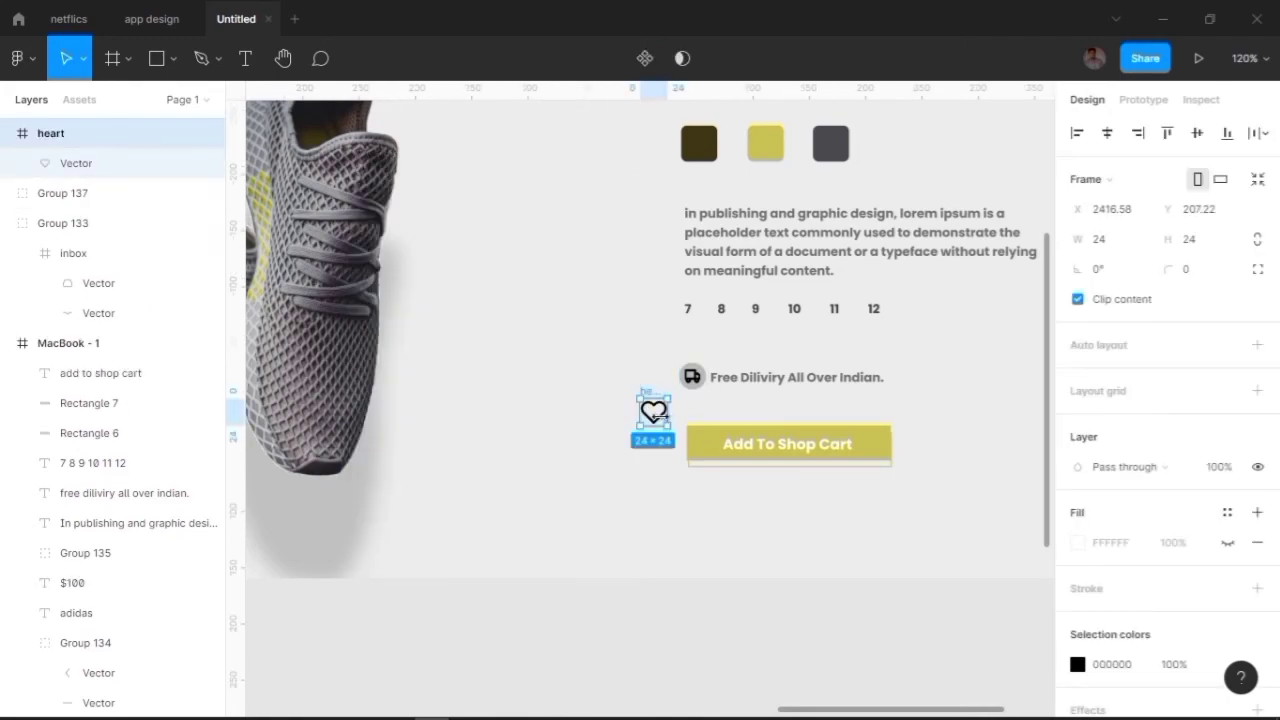
left_click(692, 376)
left_click(653, 411)
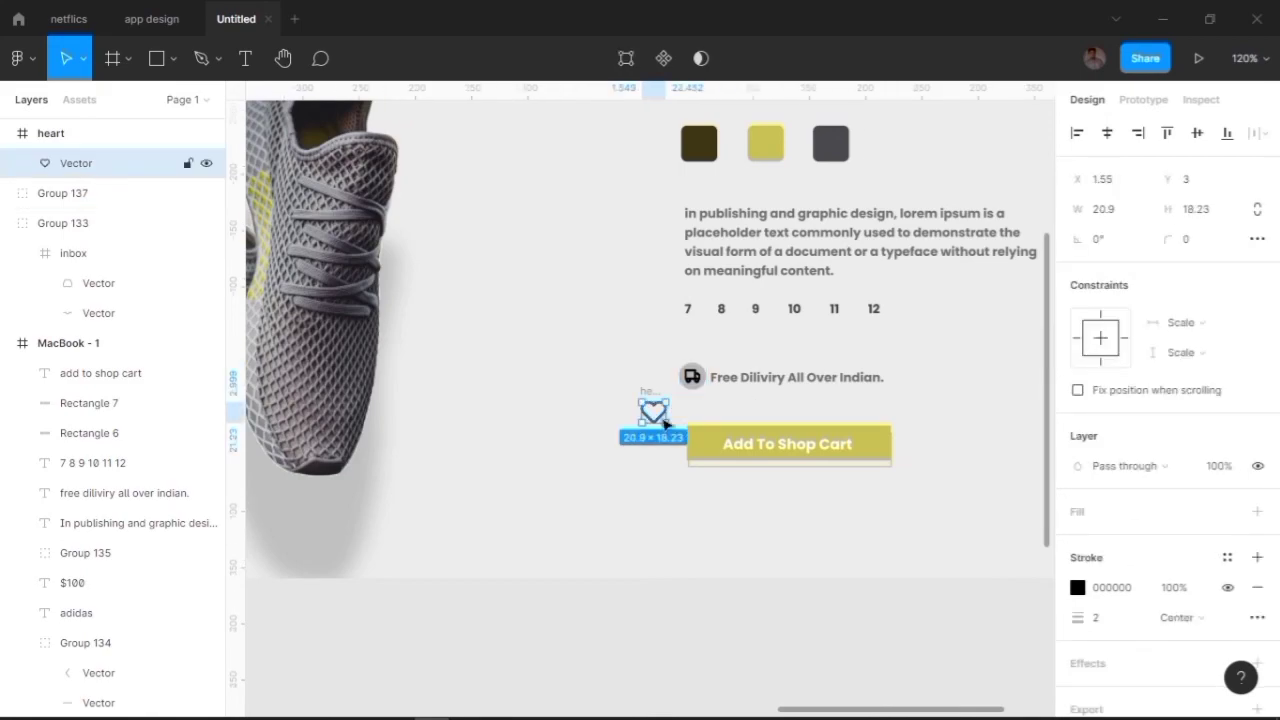
left_click_drag(654, 415, 946, 457)
Delete the empty heart frame and a stray rectangle.
left_click(636, 385)
left_click(651, 405)
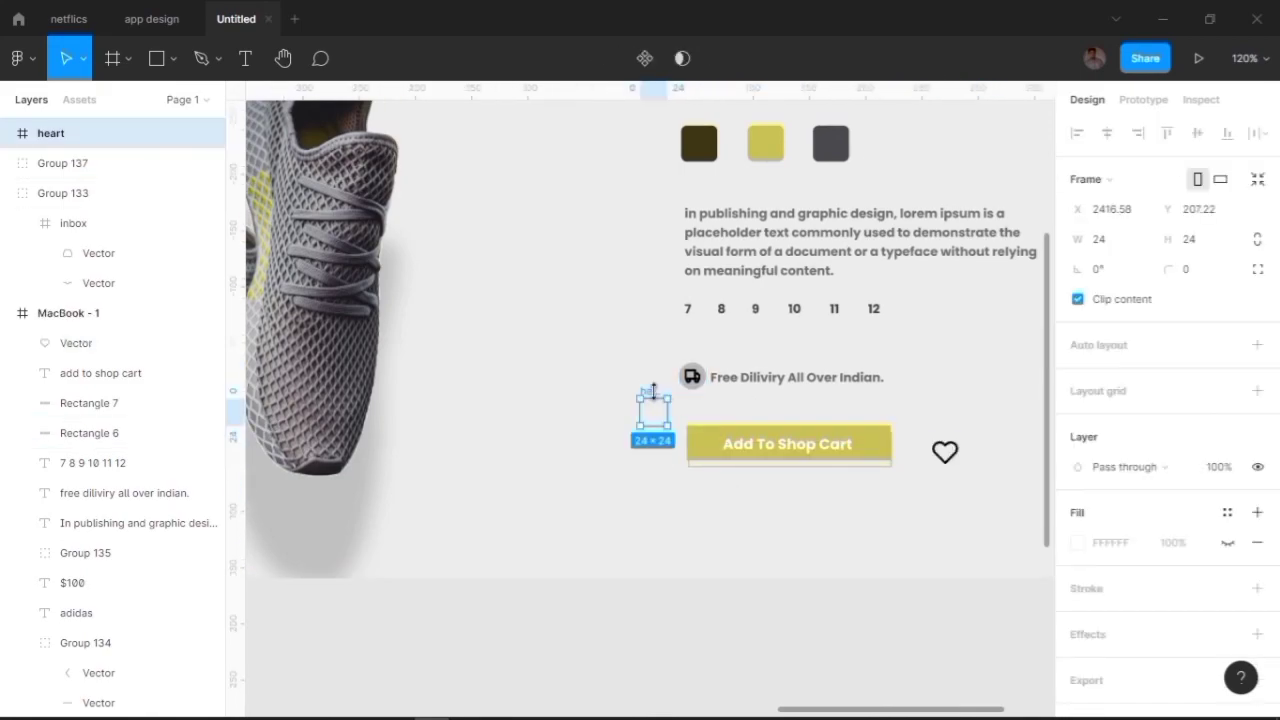
key("Delete")
scroll(897, 448, "right", 1)
key("r")
left_click_drag(888, 406, 944, 468)
key("Delete")
Add a circle filled with the truck icon's grey B8B8B8 behind the heart.
key("o")
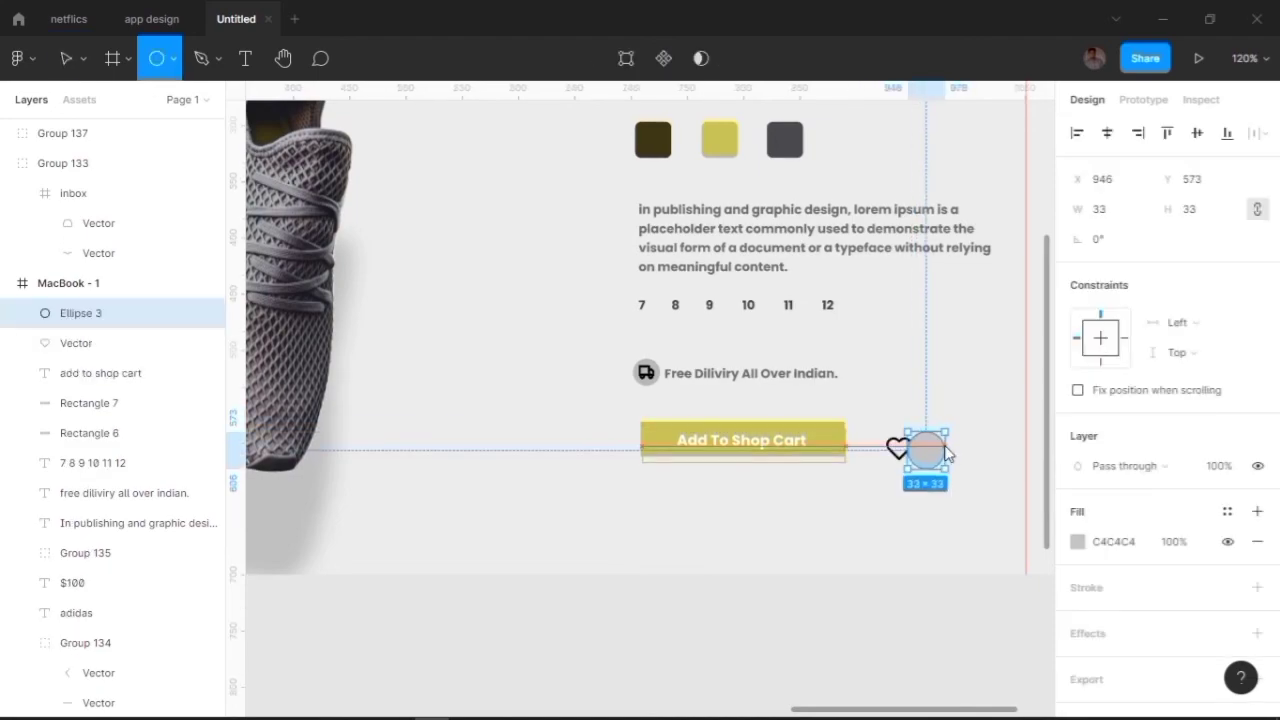
left_click(1077, 541)
left_click(856, 508)
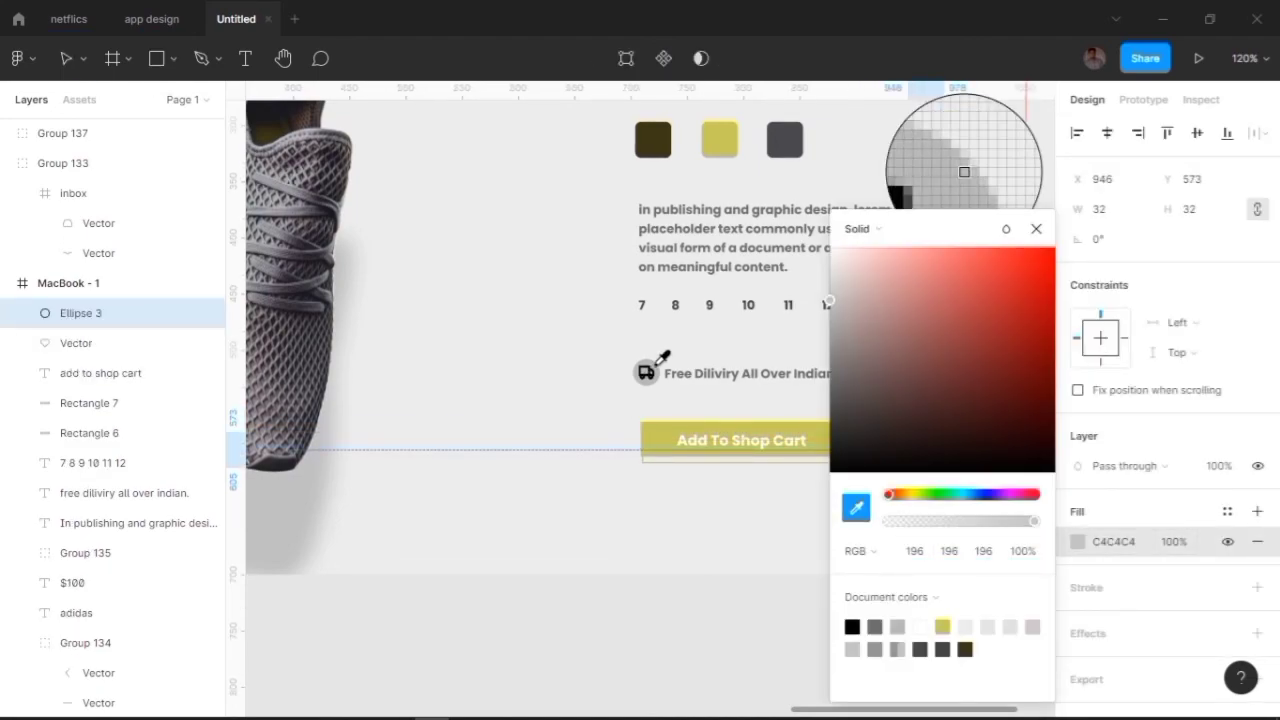
left_click(648, 372)
left_click(894, 449)
right_click(877, 452)
left_click(922, 312)
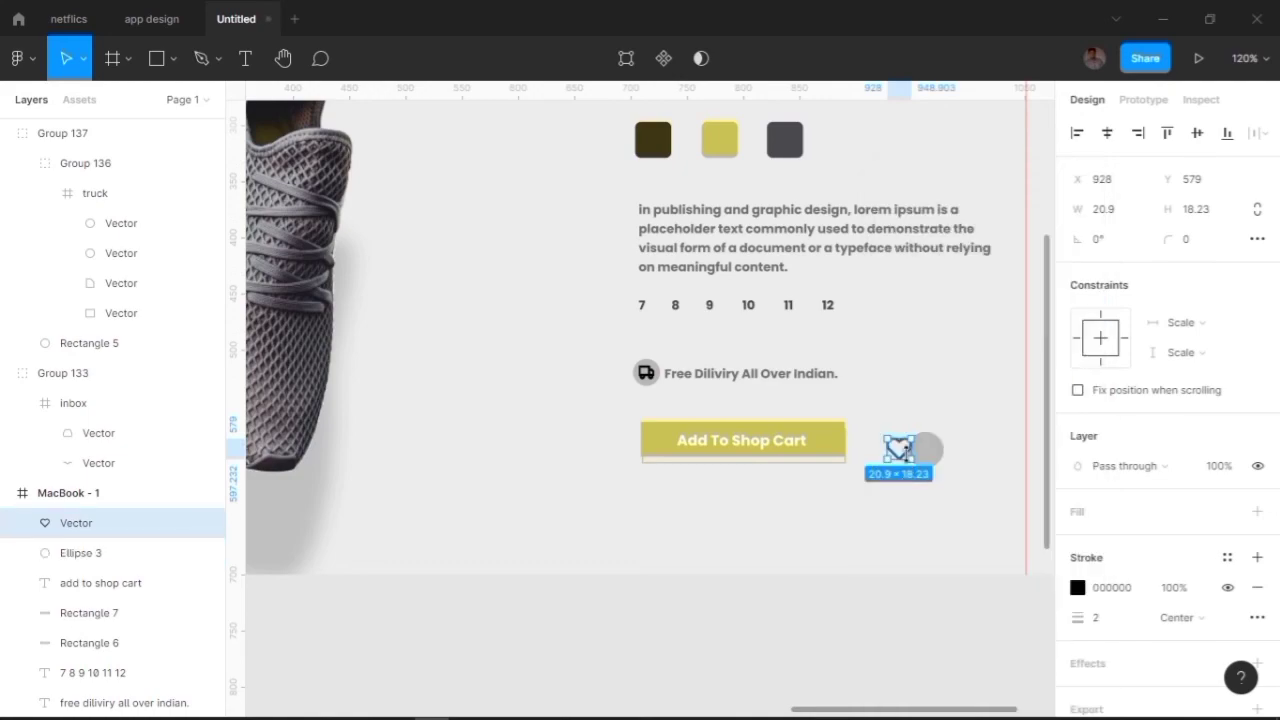
Centre the heart inside the grey circle.
scroll(920, 450, "up", 5)
scroll(917, 450, "up", 2)
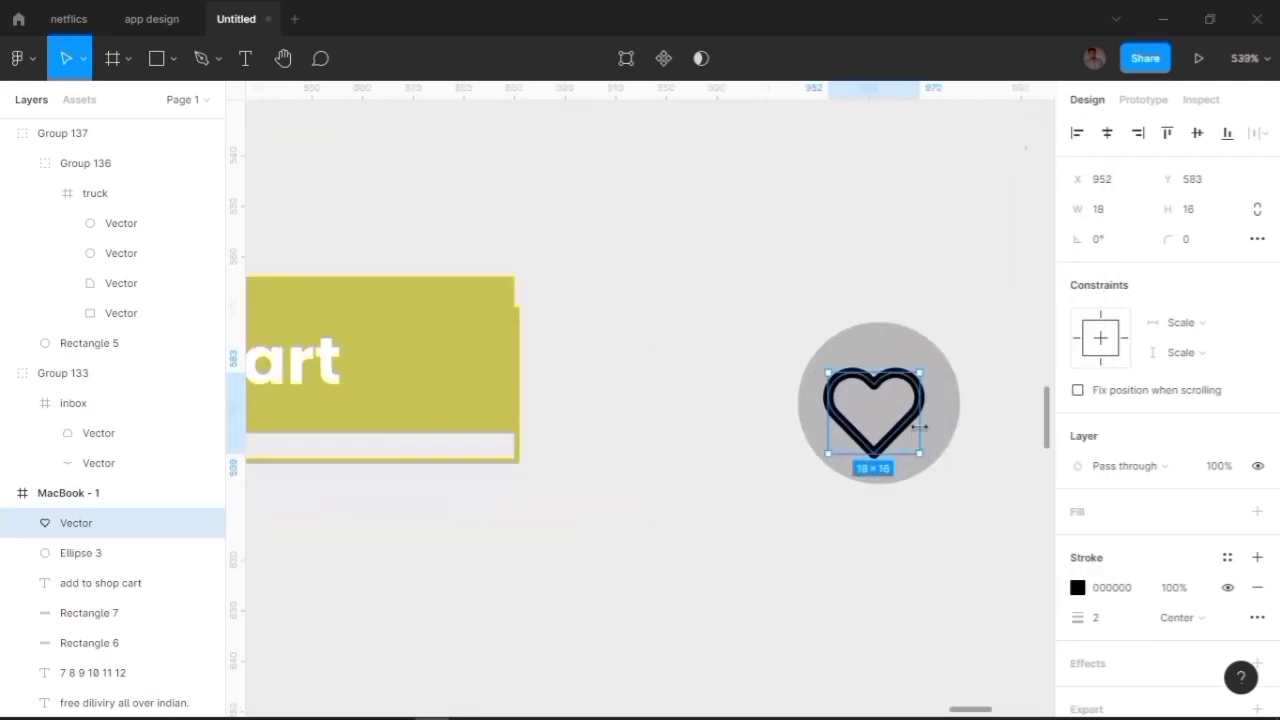
left_click(943, 394)
left_click(926, 398, "shift")
left_click(1077, 133)
left_click(1112, 134)
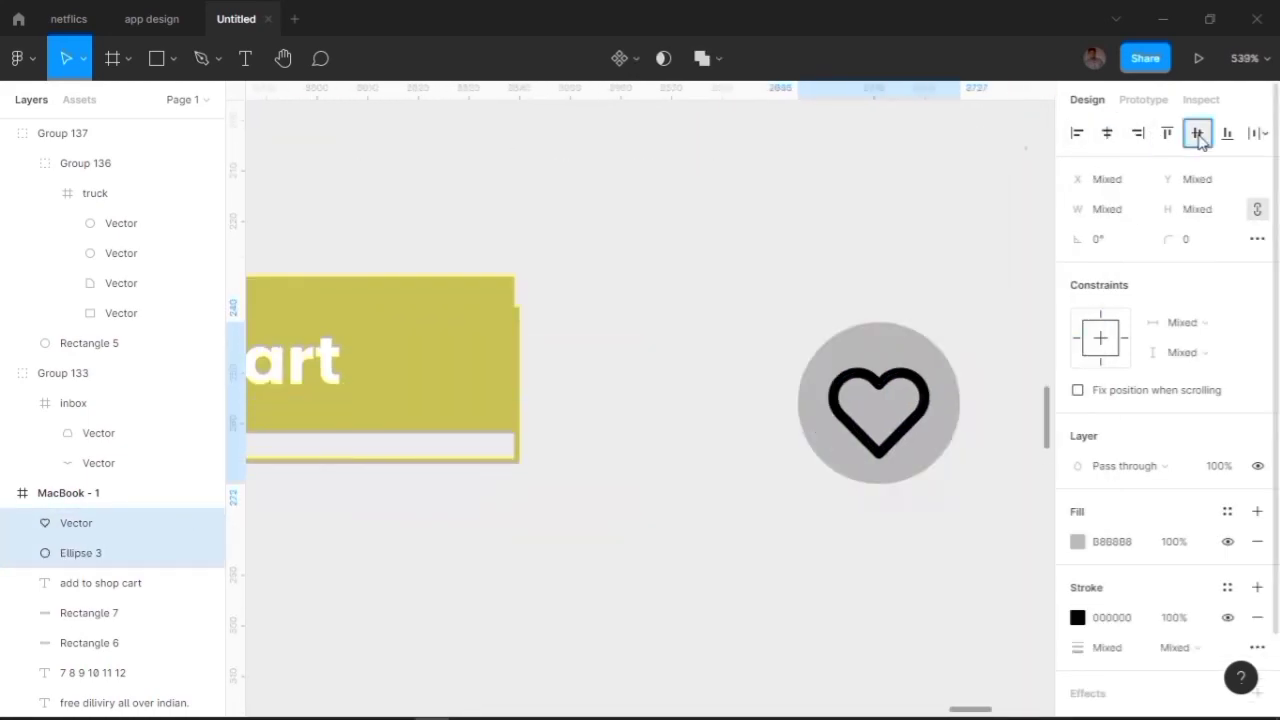
Group the heart and circle into one 28 × 28 wishlist icon.
left_click(969, 286)
scroll(969, 286, "down", 3)
scroll(940, 320, "down", 2)
left_click(922, 345)
left_click(922, 335, "shift")
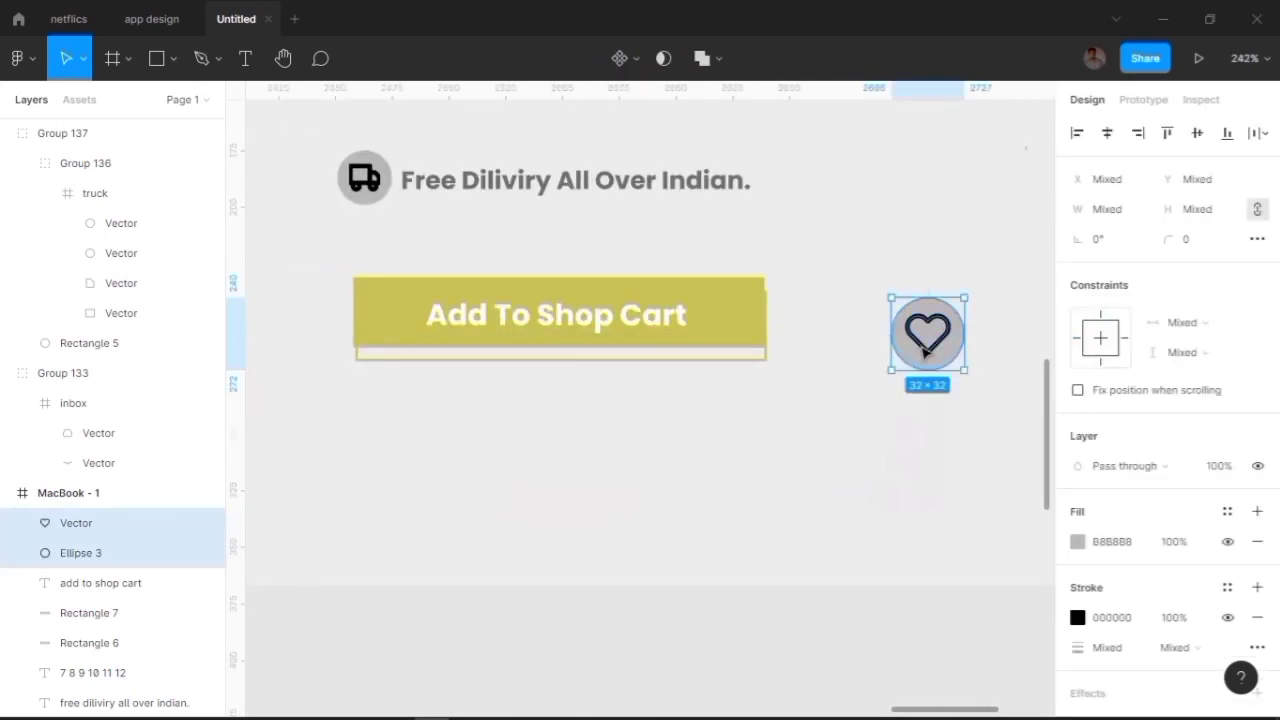
key("ctrl+g")
left_click_drag(940, 360, 917, 345)
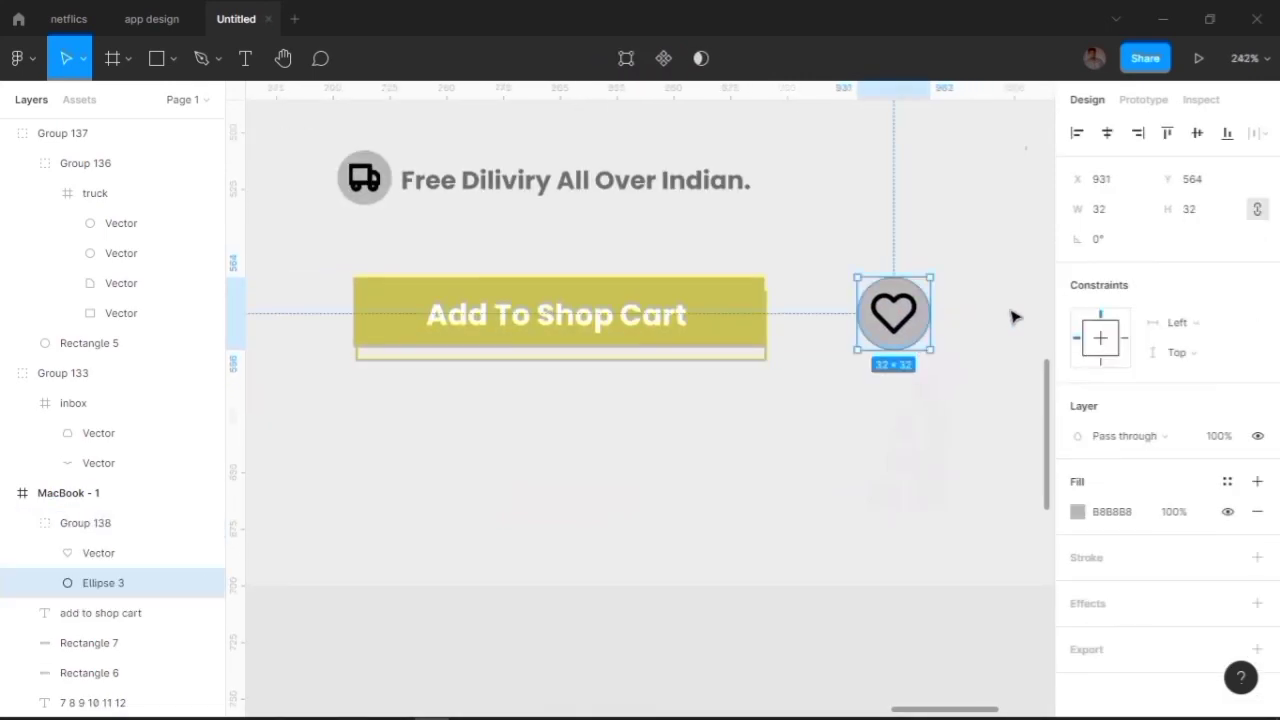
Position the heart group just right of the yellow cart button.
left_click(1011, 317)
scroll(1011, 317, "down", 2)
scroll(886, 314, "down", 2)
left_click(887, 325)
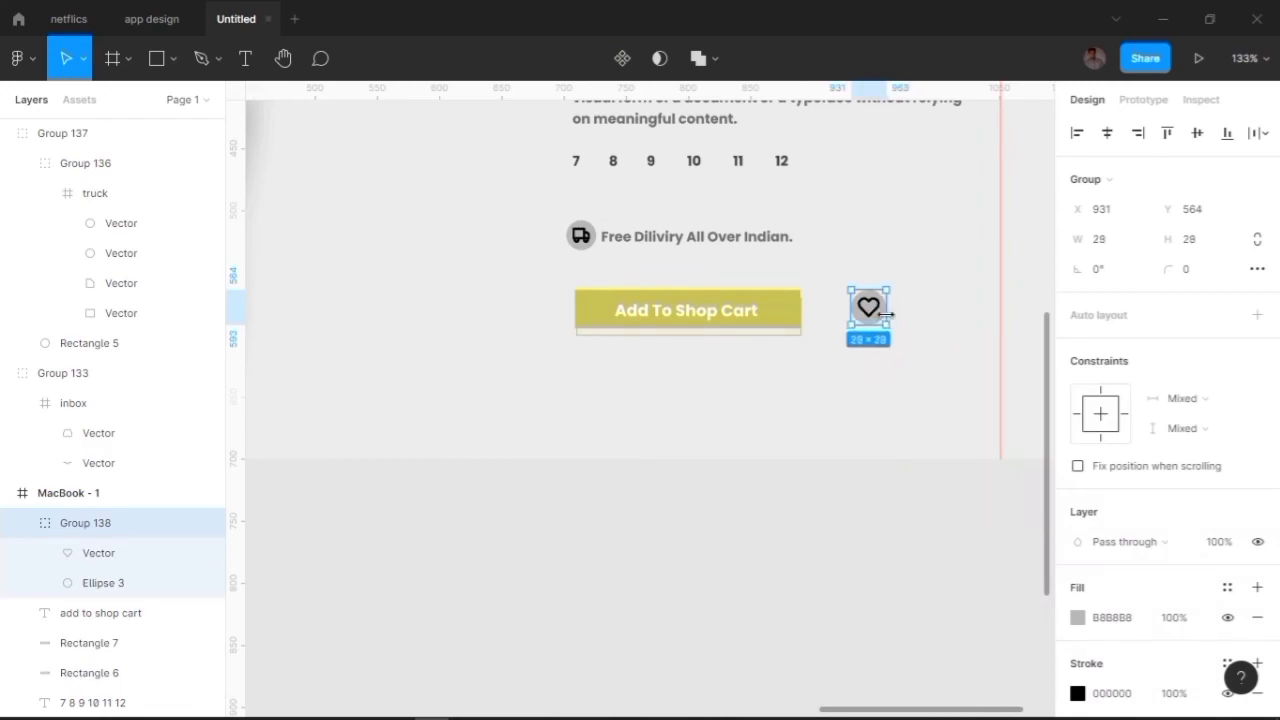
double_click(872, 312)
left_click(895, 323)
left_click_drag(881, 322, 862, 350)
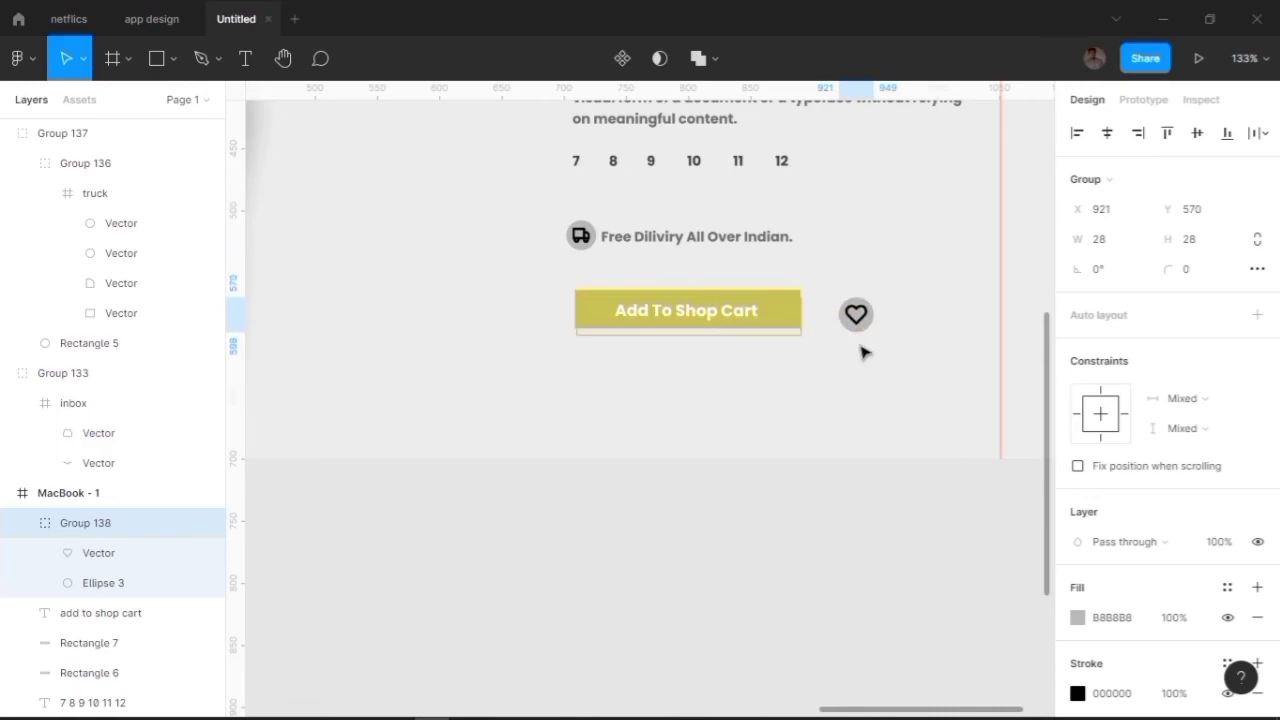
left_click(864, 351)
Draw a short vertical line under the size row and give it stroke weight 4.
key("i")
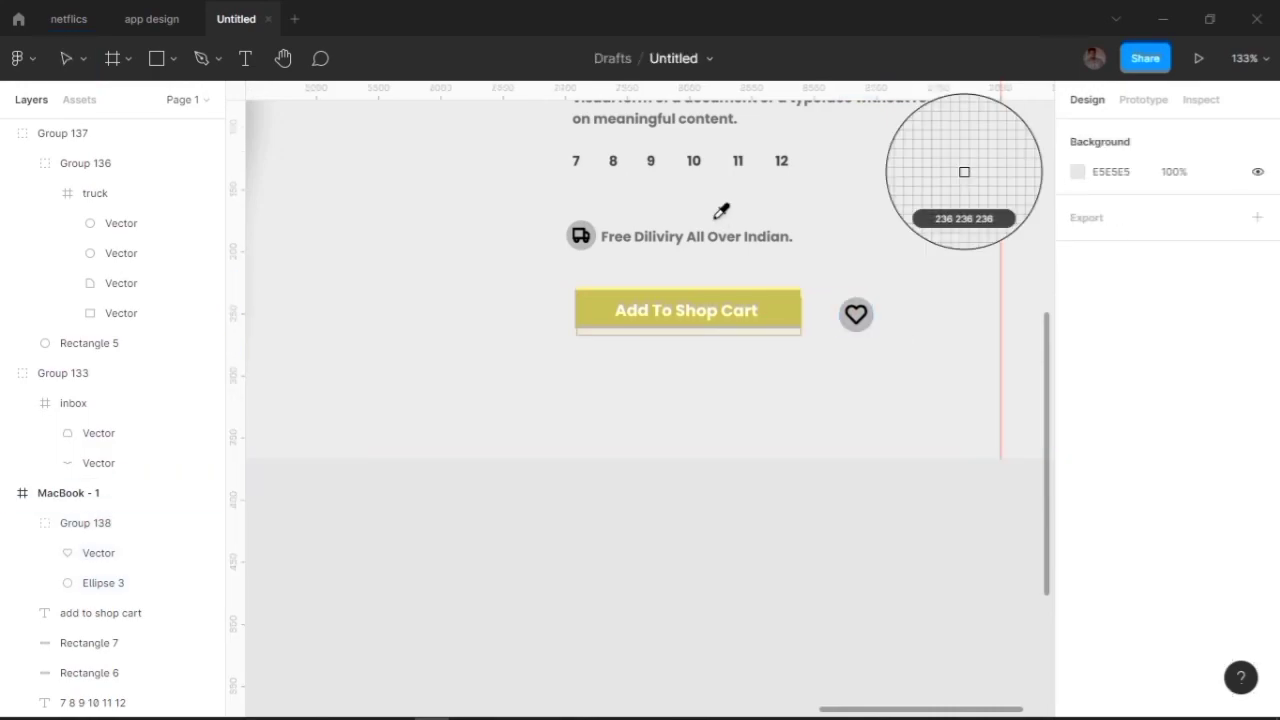
key("l")
left_click_drag(718, 187, 718, 225)
left_click(1100, 617)
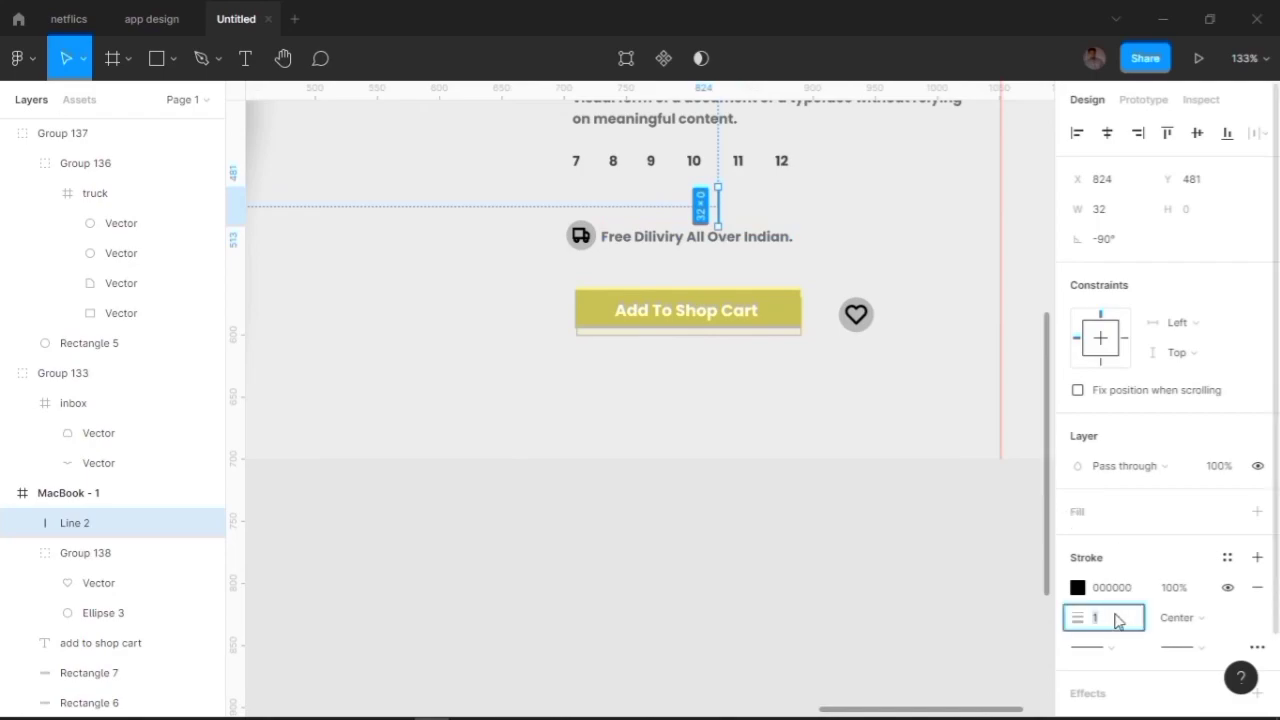
type("4")
key("Return")
Give the line rounded end caps and shorten it to 15 px.
left_click(1093, 647)
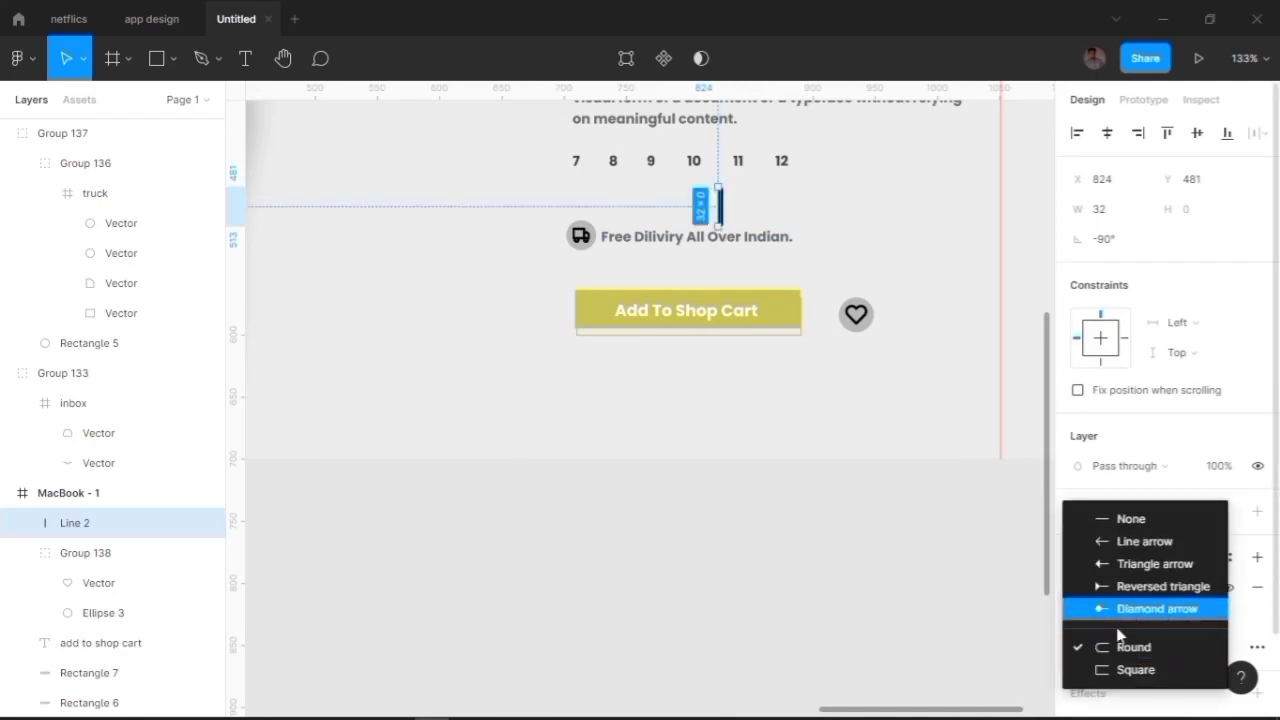
left_click(1111, 647)
left_click(880, 503)
scroll(753, 213, "up", 3)
left_click_drag(753, 213, 819, 223)
left_click(757, 240)
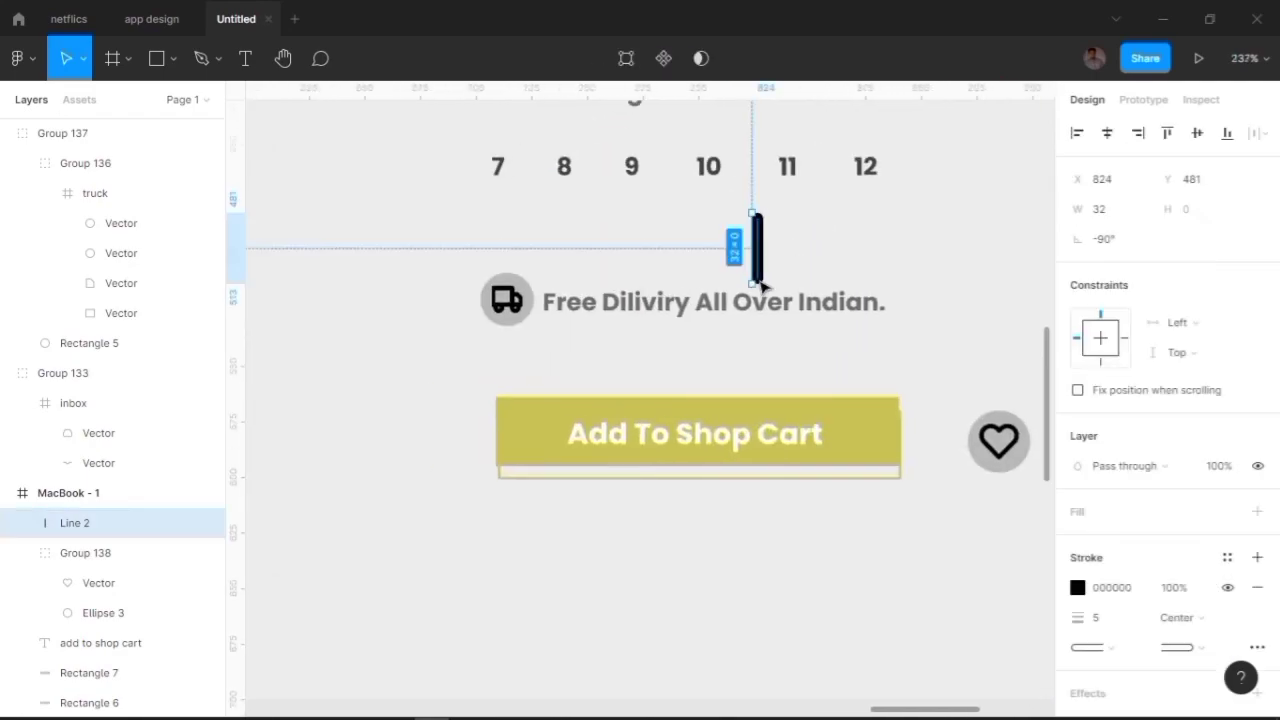
left_click_drag(757, 286, 757, 245)
Set the line to a 2 px grey B8B8B8 stroke and centre it under size 8.
left_click(1106, 617)
type("2")
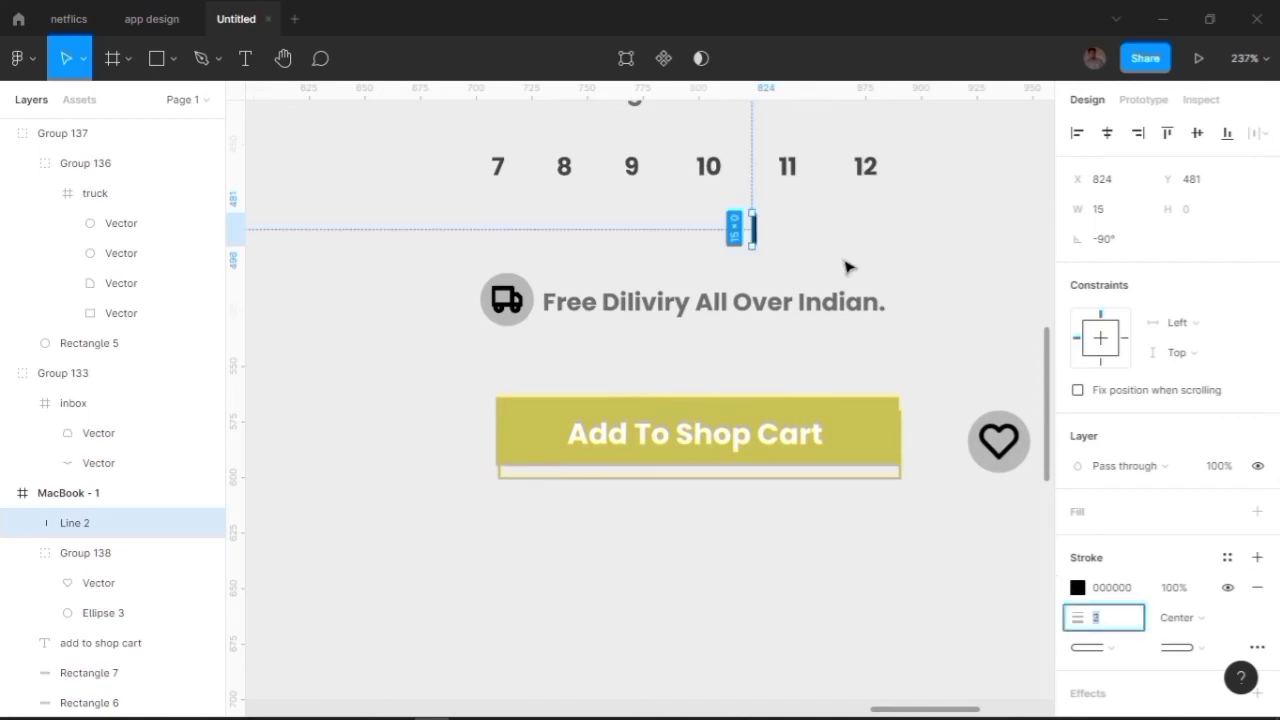
key("Return")
left_click(1077, 587)
left_click(665, 538)
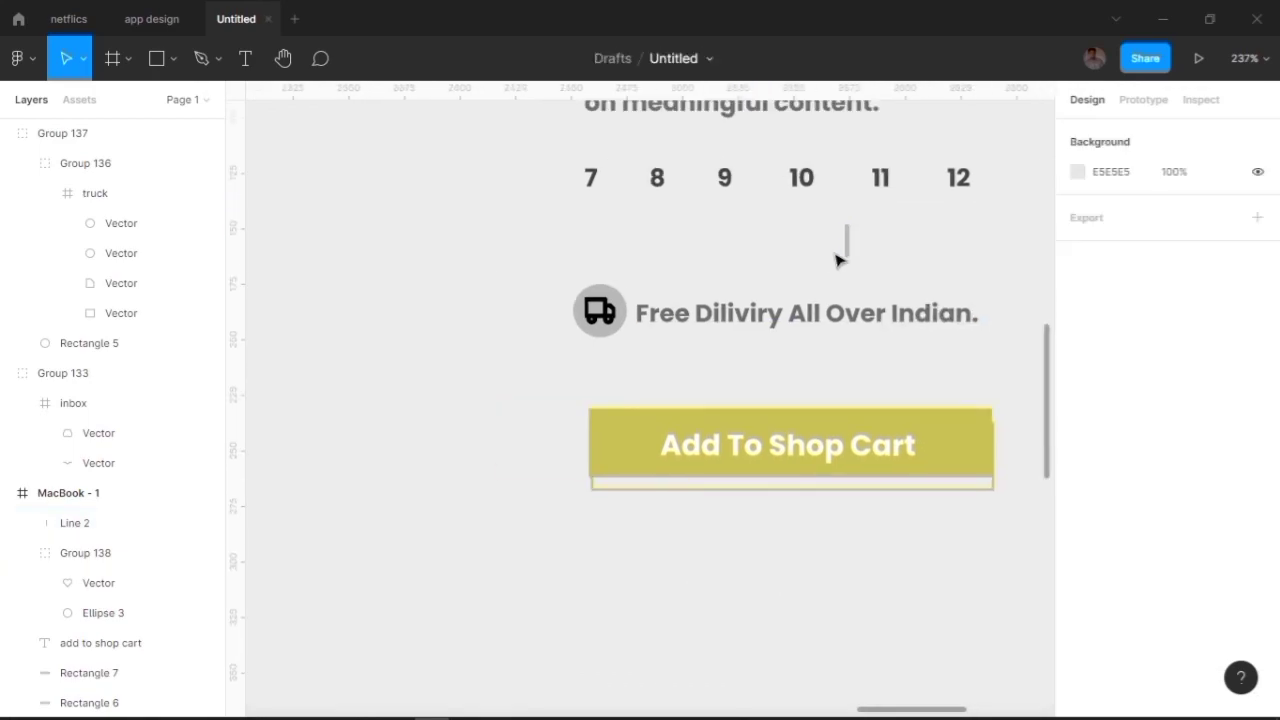
left_click_drag(848, 250, 651, 235)
scroll(667, 232, "up", 10)
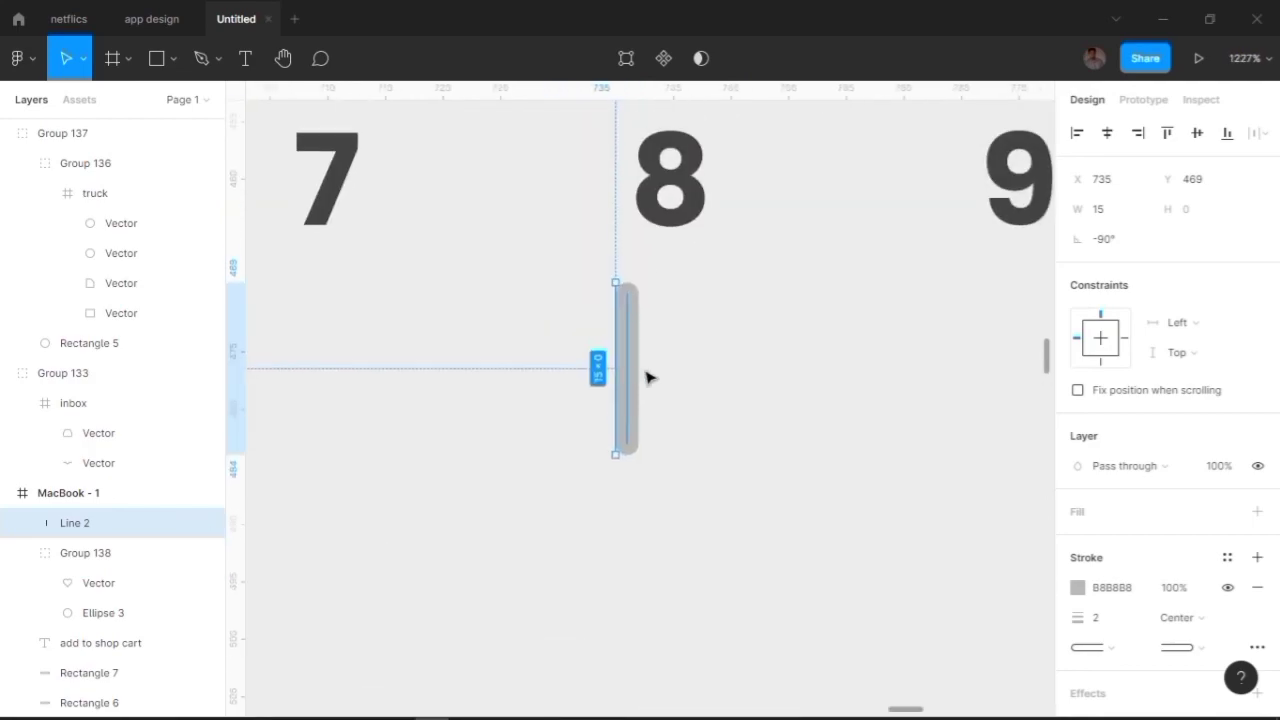
left_click_drag(649, 374, 668, 370)
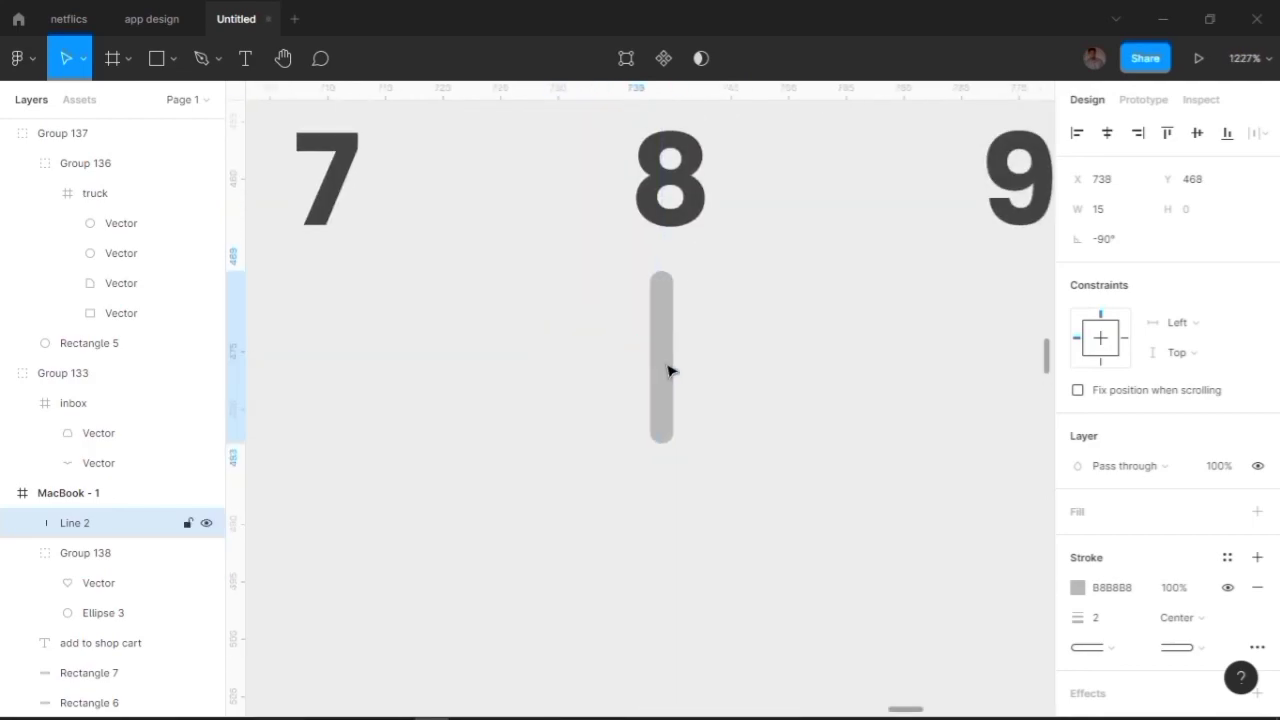
Set the stroke weight to 3 and shorten the line further in point-edit mode.
left_click(1103, 619)
type("3")
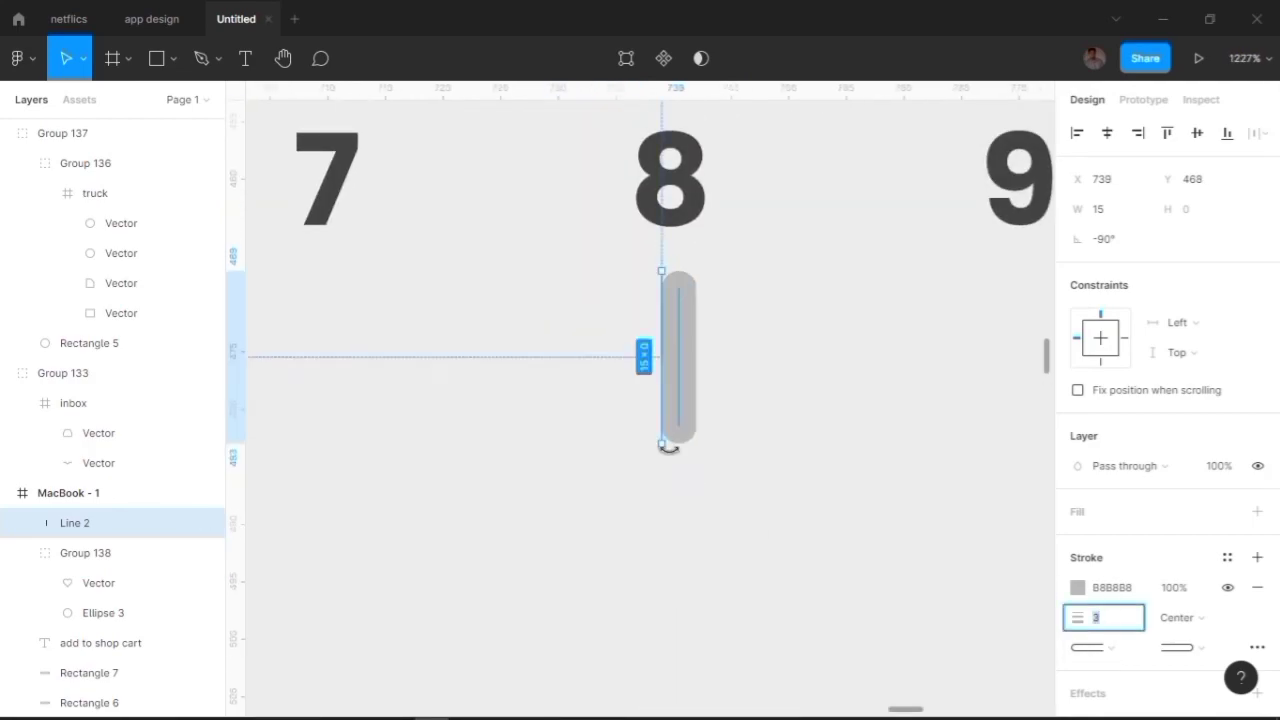
left_click_drag(662, 443, 662, 360)
double_click(671, 315)
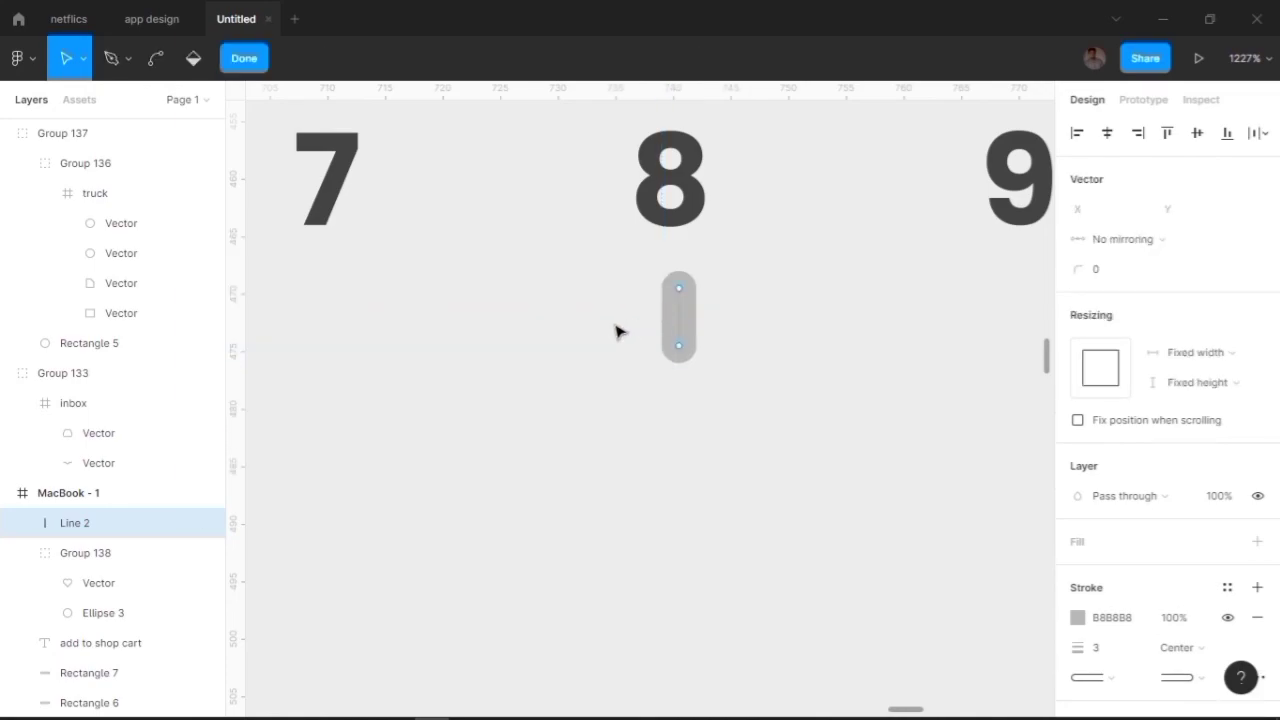
key("Escape")
scroll(780, 334, "down", 15)
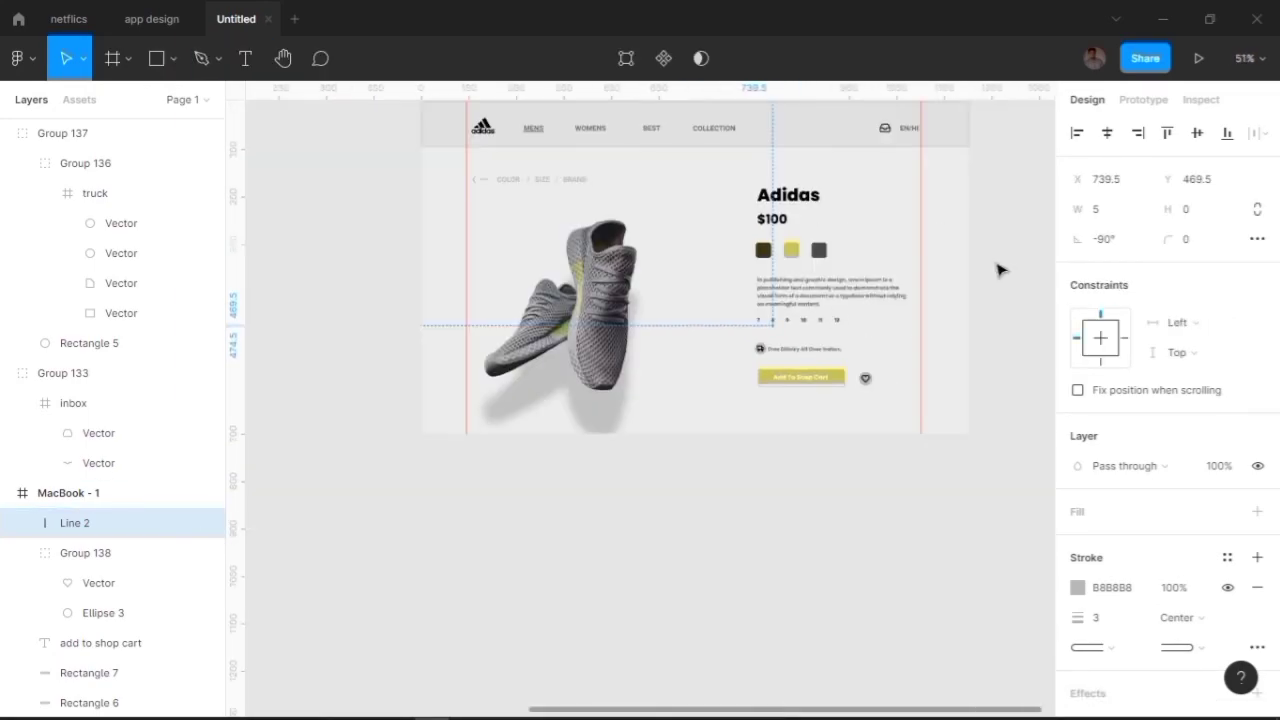
Group the cart button's background, label and underline bar, and nudge the group slightly.
left_click(1000, 270)
scroll(850, 330, "up", 2)
scroll(802, 303, "up", 5)
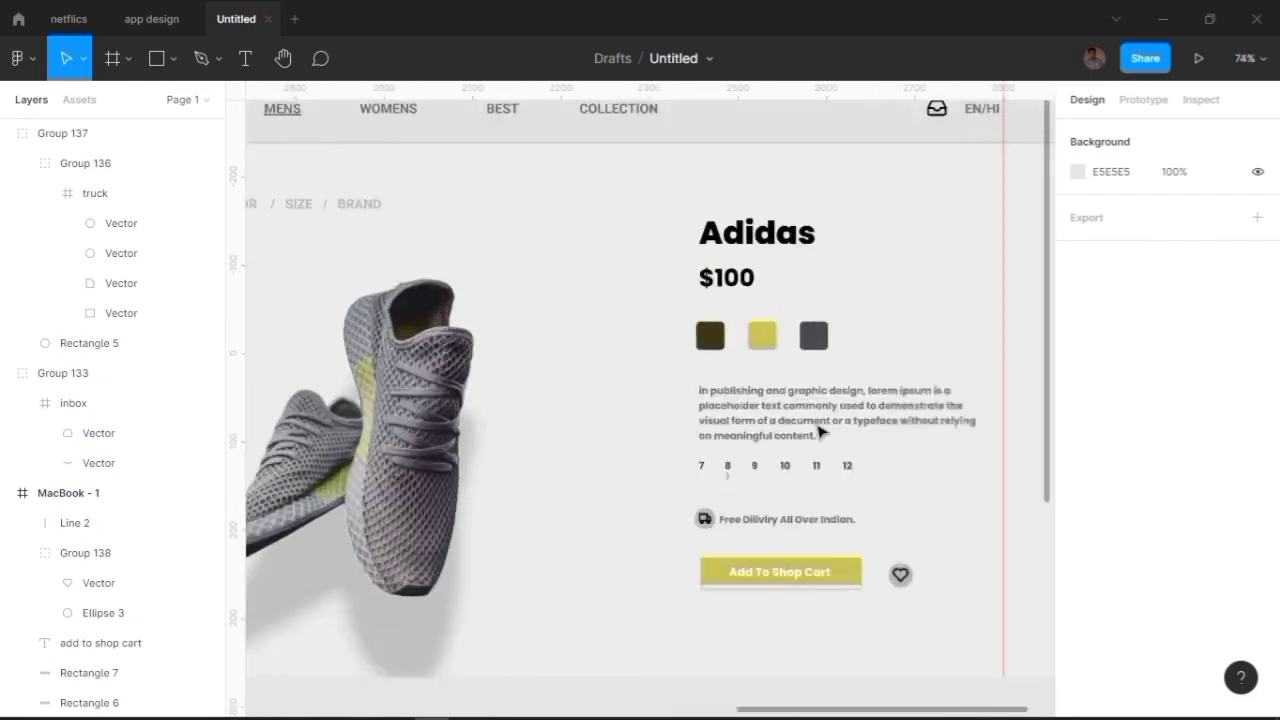
scroll(871, 466, "up", 5)
left_click(791, 500)
left_click(770, 490, "shift")
left_click(757, 519, "shift")
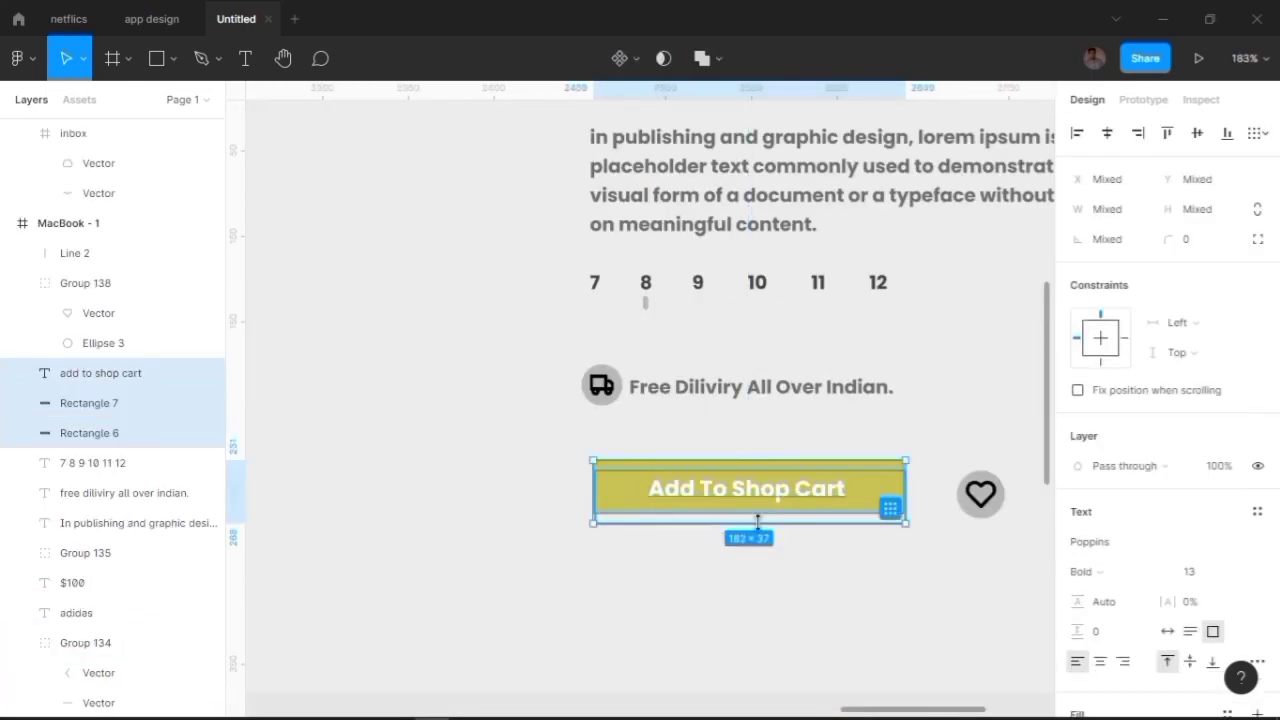
key("ctrl+g")
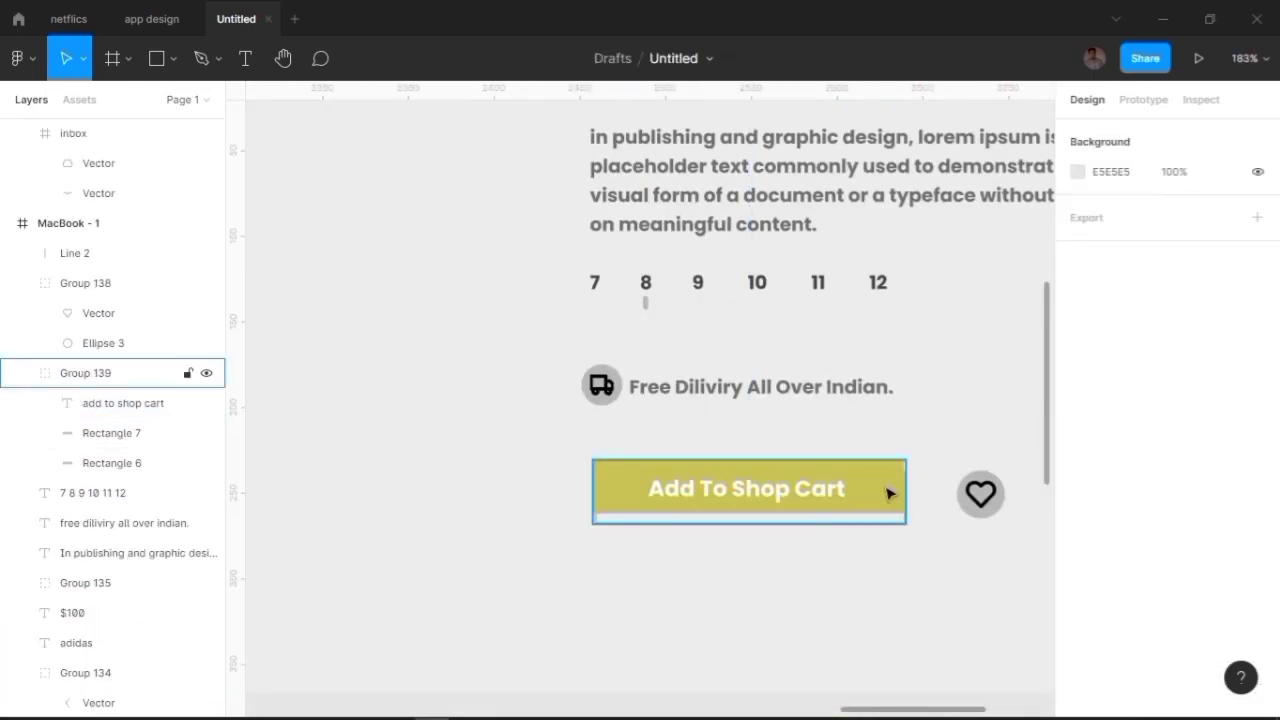
left_click_drag(889, 491, 889, 485)
Select the heart, cart button, delivery line, sizes, paragraph, swatches, price and title together, then deselect.
left_click(920, 508)
left_click(980, 493)
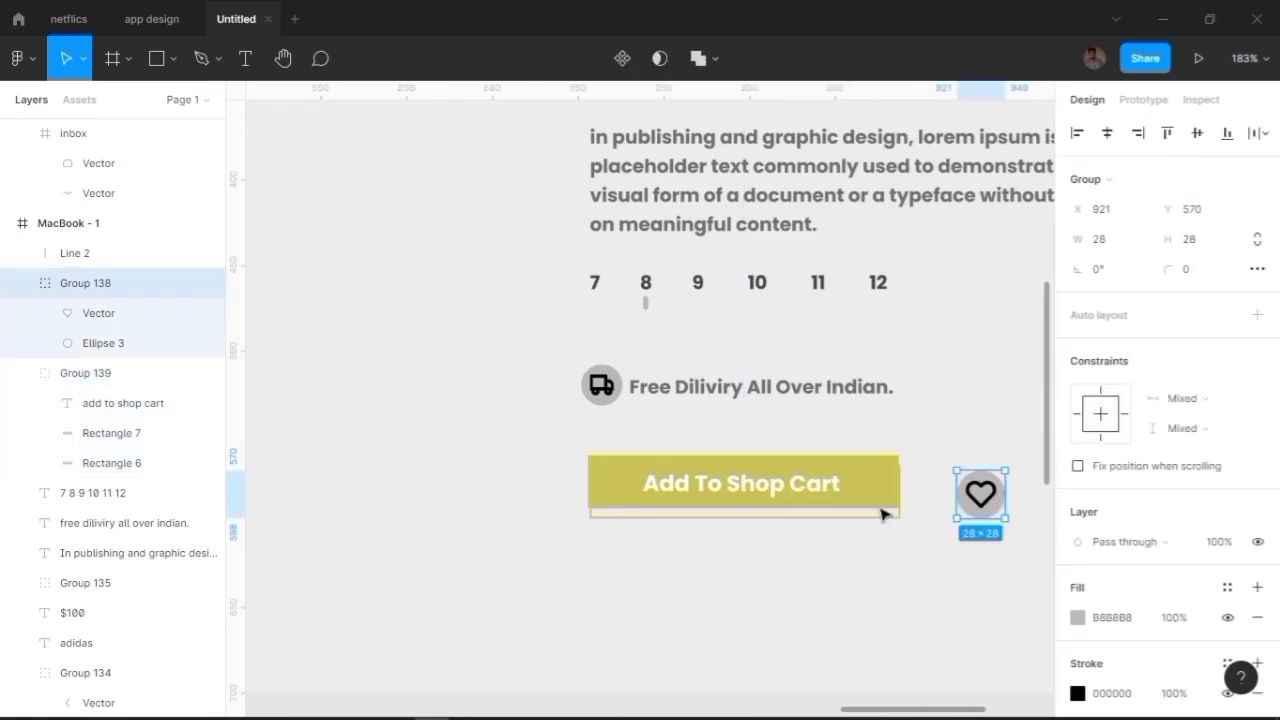
left_click(792, 485, "shift")
left_click(734, 391, "shift")
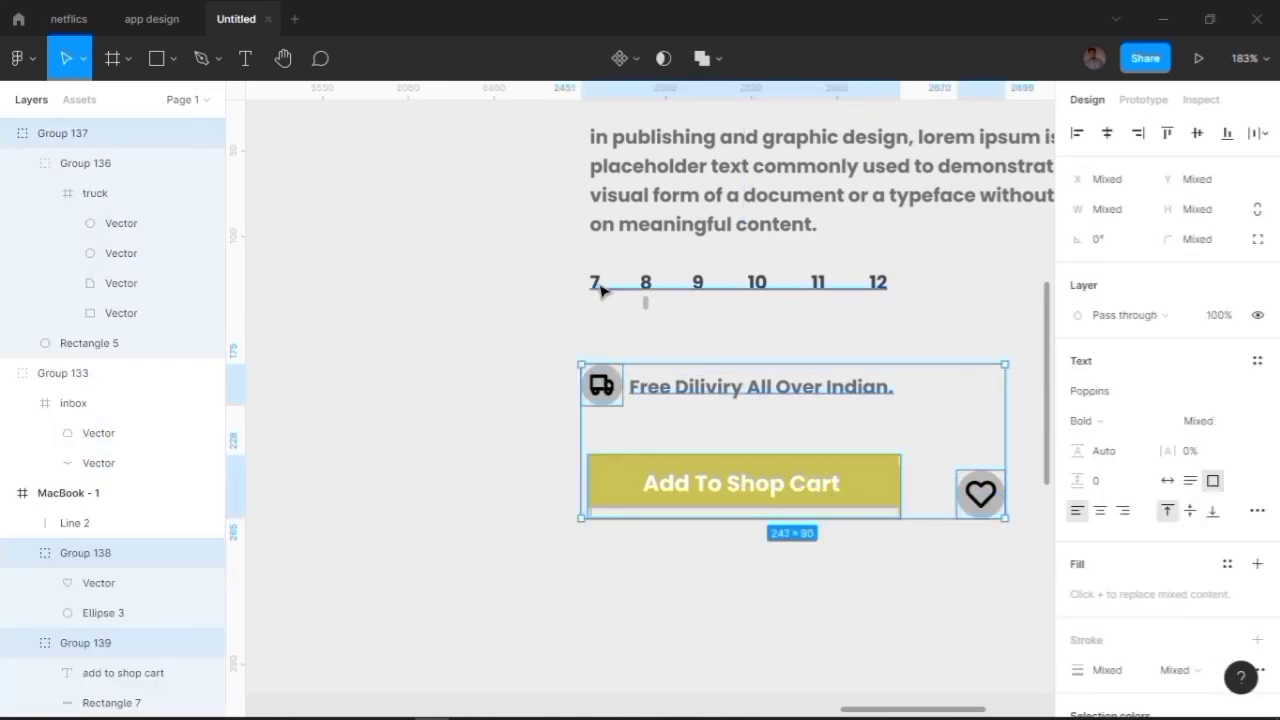
left_click(603, 283, "shift")
left_click(660, 223, "shift")
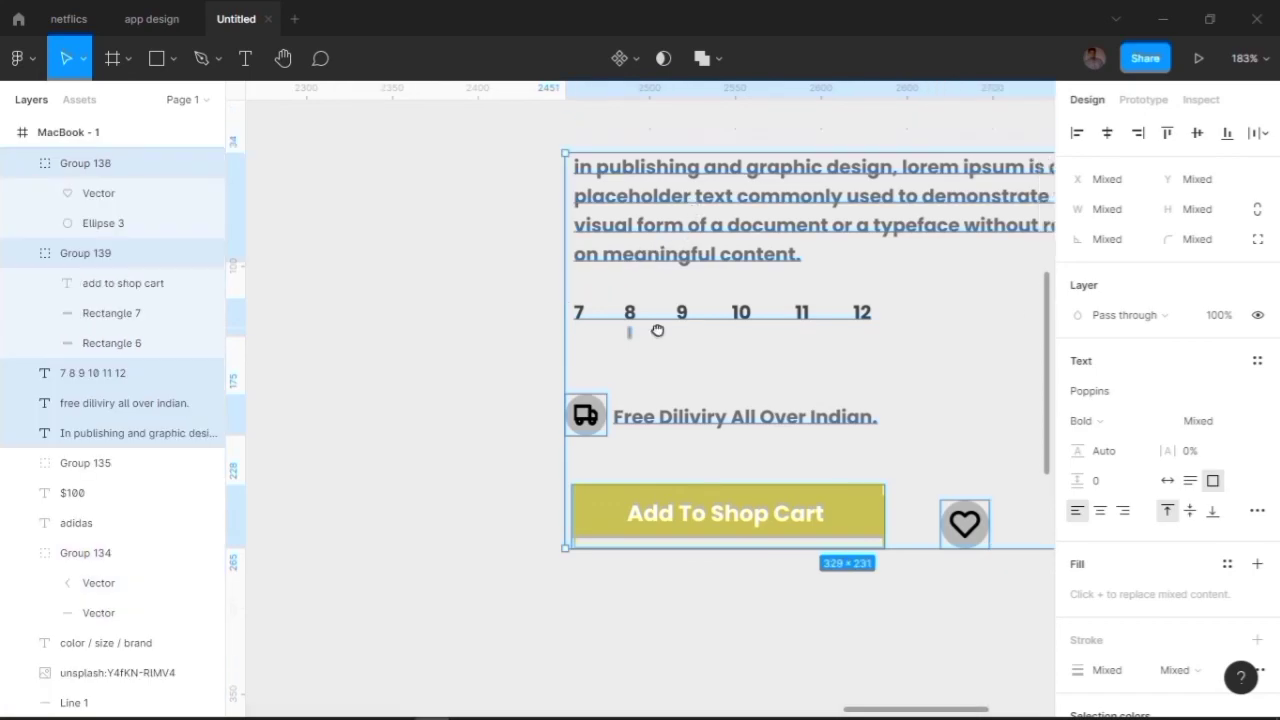
scroll(660, 300, "up", 5)
left_click(662, 353, "shift")
left_click(590, 218, "shift")
left_click(632, 133, "shift")
scroll(700, 260, "down", 5)
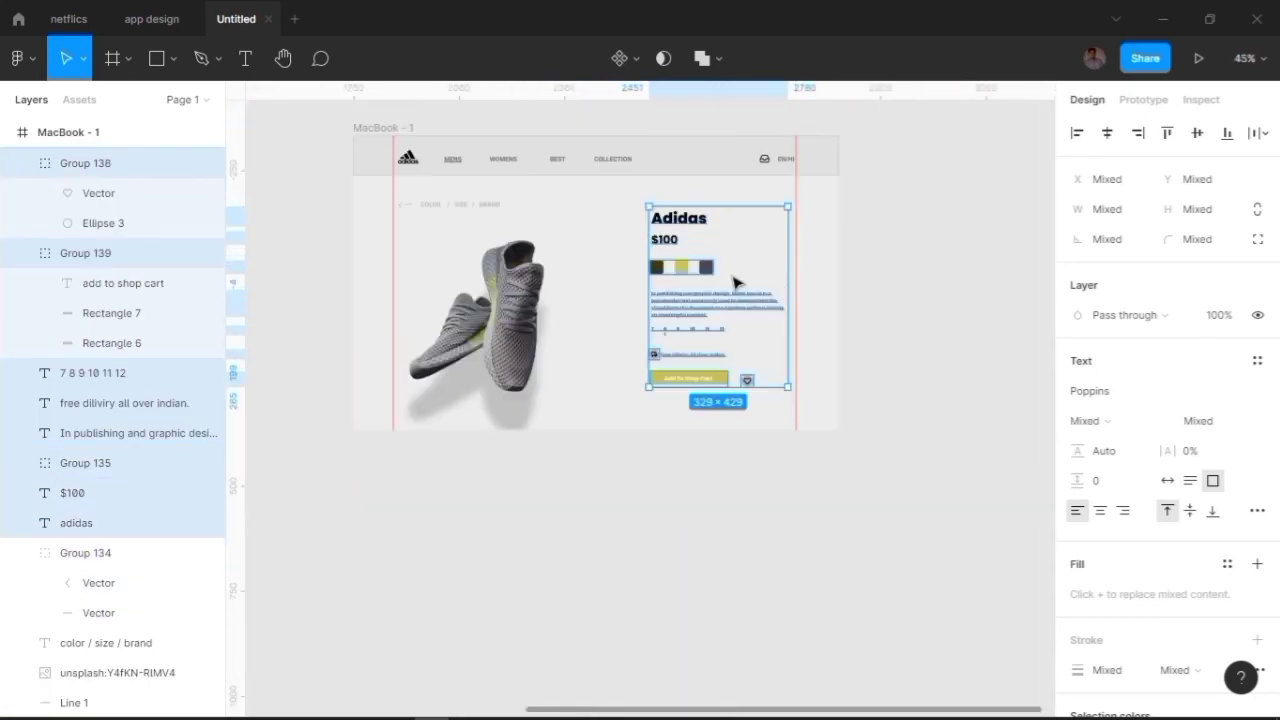
key("Escape")
Enlarge and reposition the shoe photo in the frame.
scroll(677, 320, "left", 2)
scroll(677, 320, "up", 1)
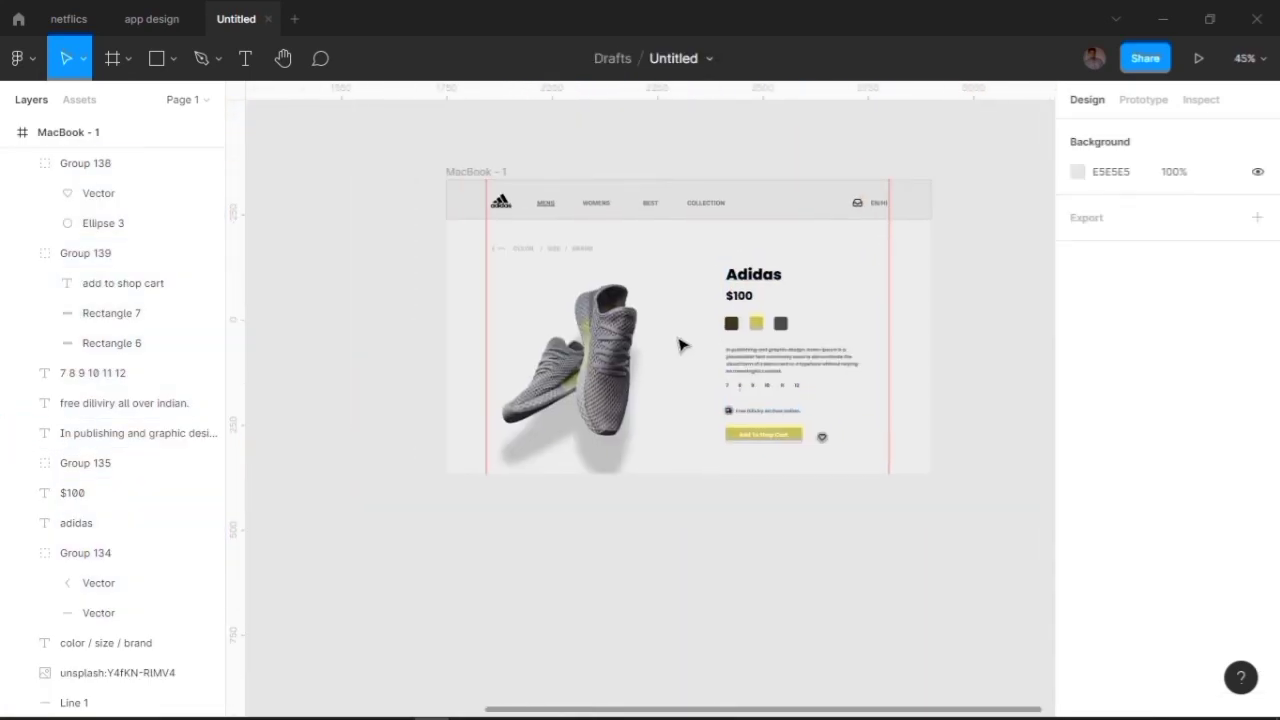
left_click(632, 362)
left_click_drag(660, 438, 692, 436)
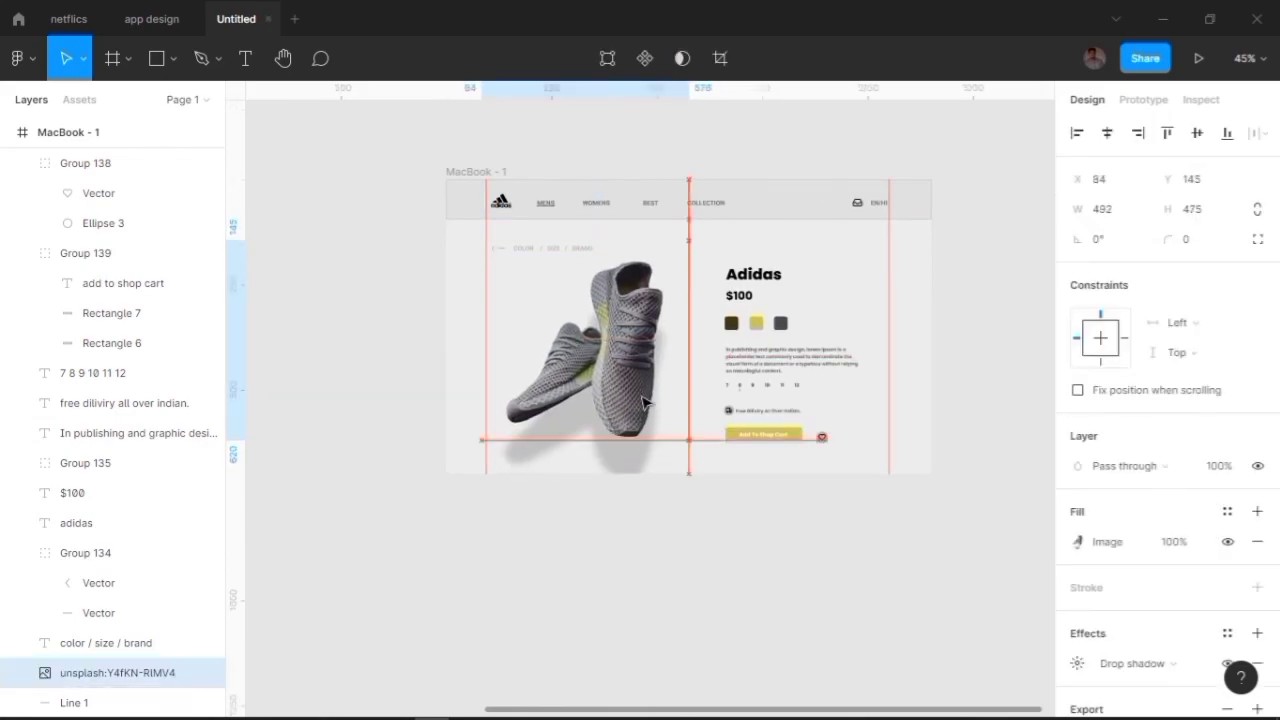